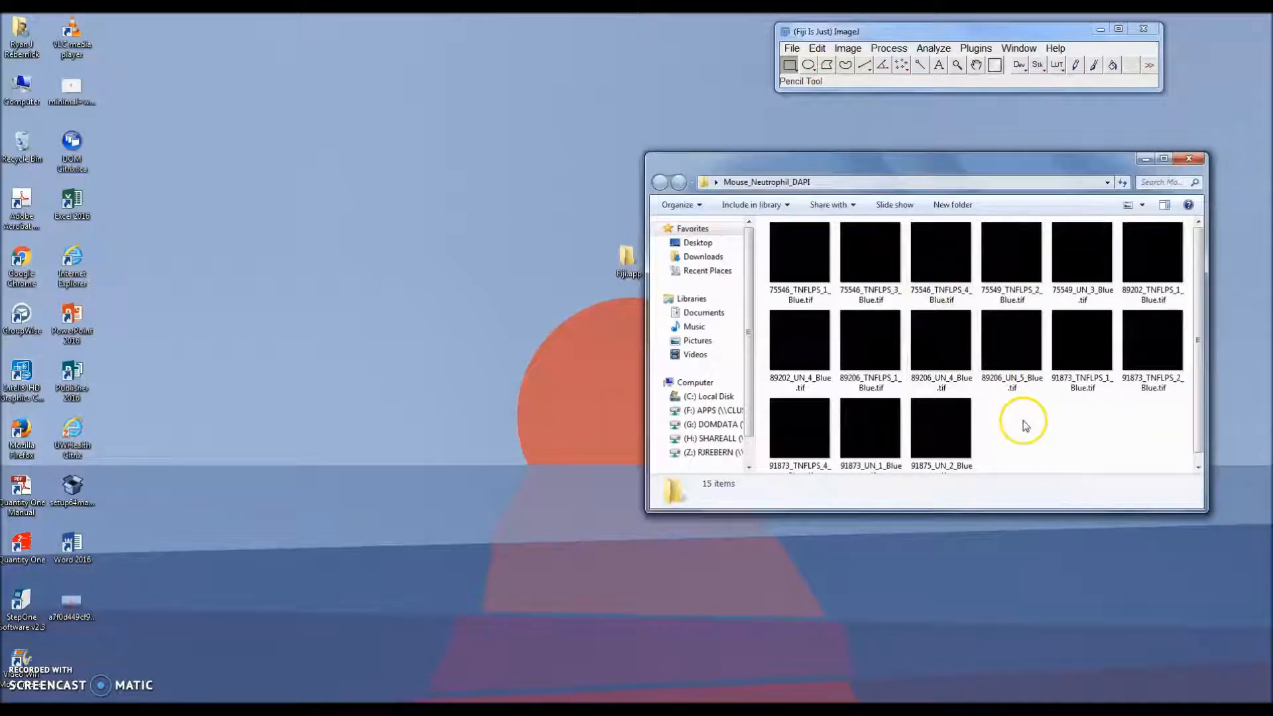
Step: Open all the DAPI images from the Mouse_Neutrophil_DAPI folder in Fiji
{"action": "key", "text": "ctrl+a"}
{"action": "left_click_drag", "start_coordinate": [924, 348], "coordinate": [927, 85]}
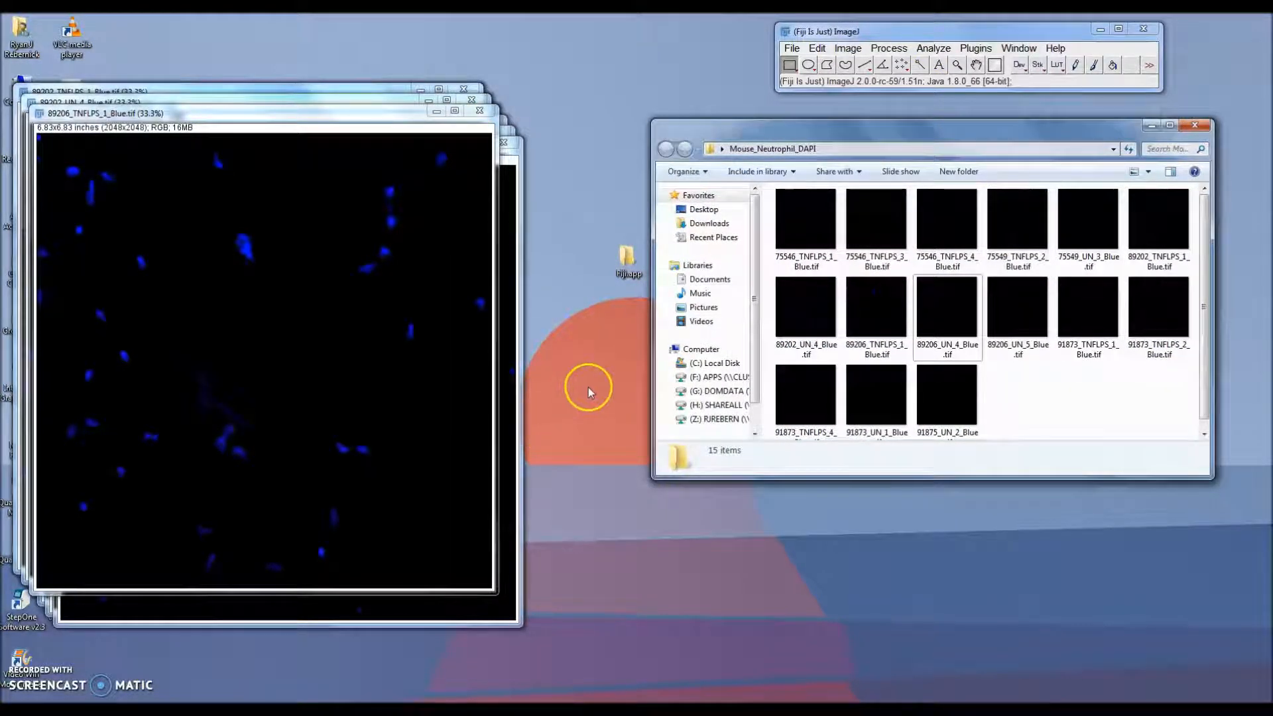
Step: Open the Optimization_Updated.xlsx workbook from the DANA folder and maximize its window
{"action": "left_click_drag", "start_coordinate": [1066, 138], "coordinate": [1071, 313]}
{"action": "double_click", "coordinate": [678, 260]}
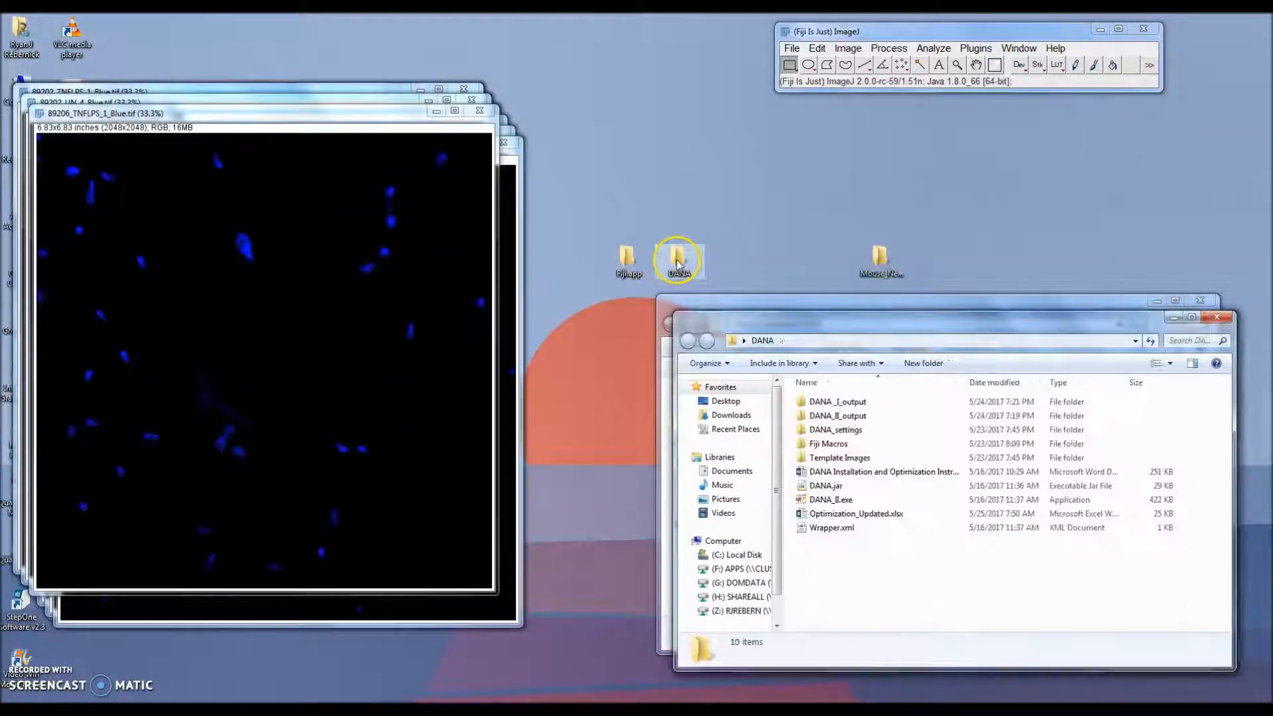
{"action": "left_click", "coordinate": [877, 518]}
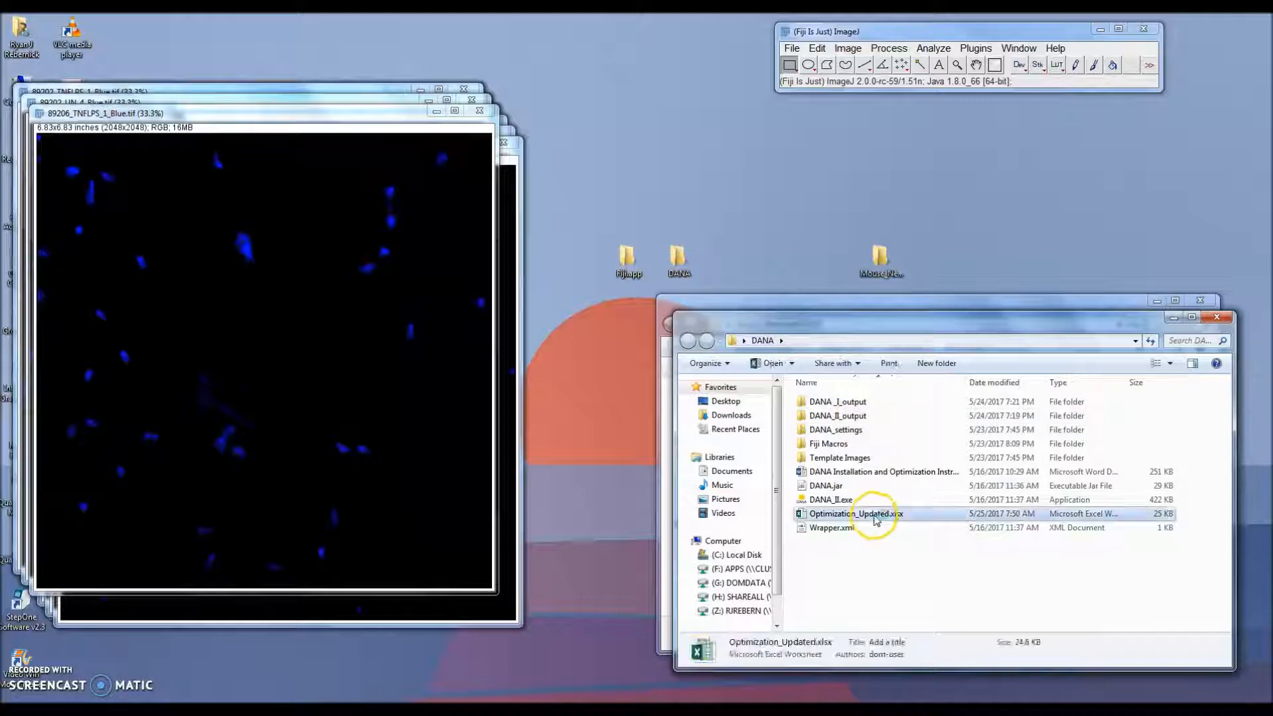
{"action": "double_click", "coordinate": [877, 518]}
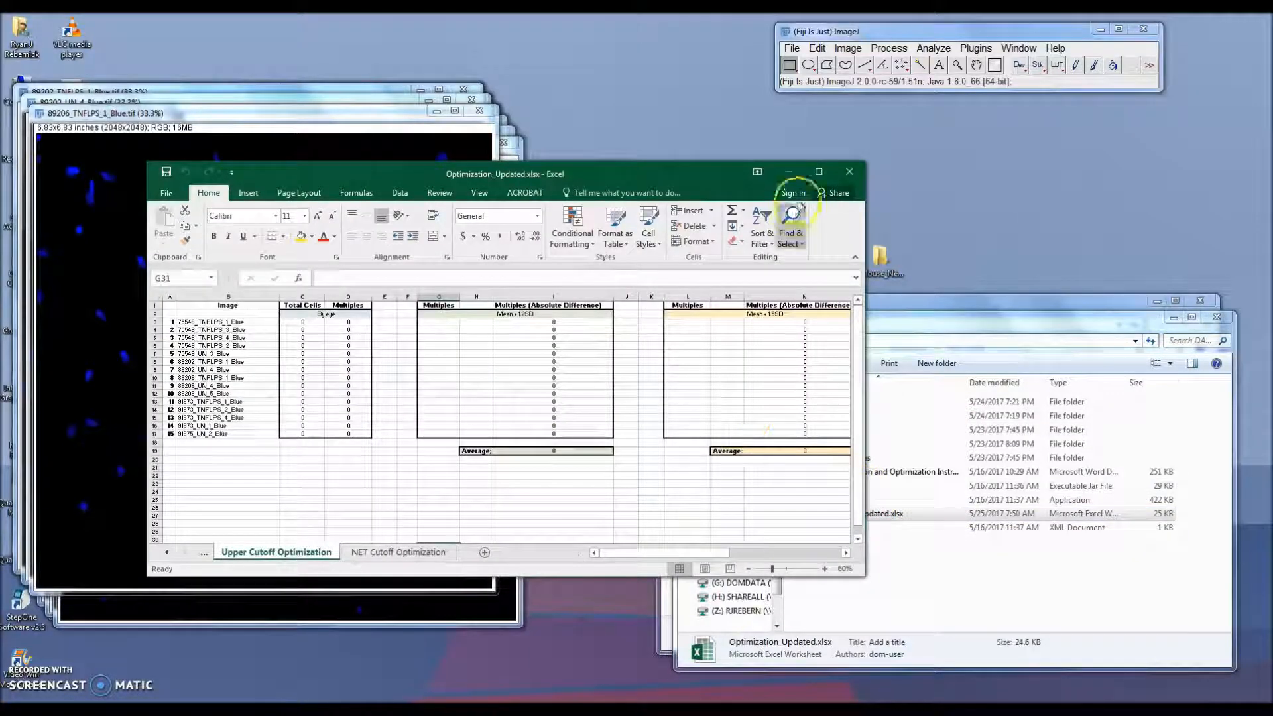
{"action": "left_click", "coordinate": [819, 171]}
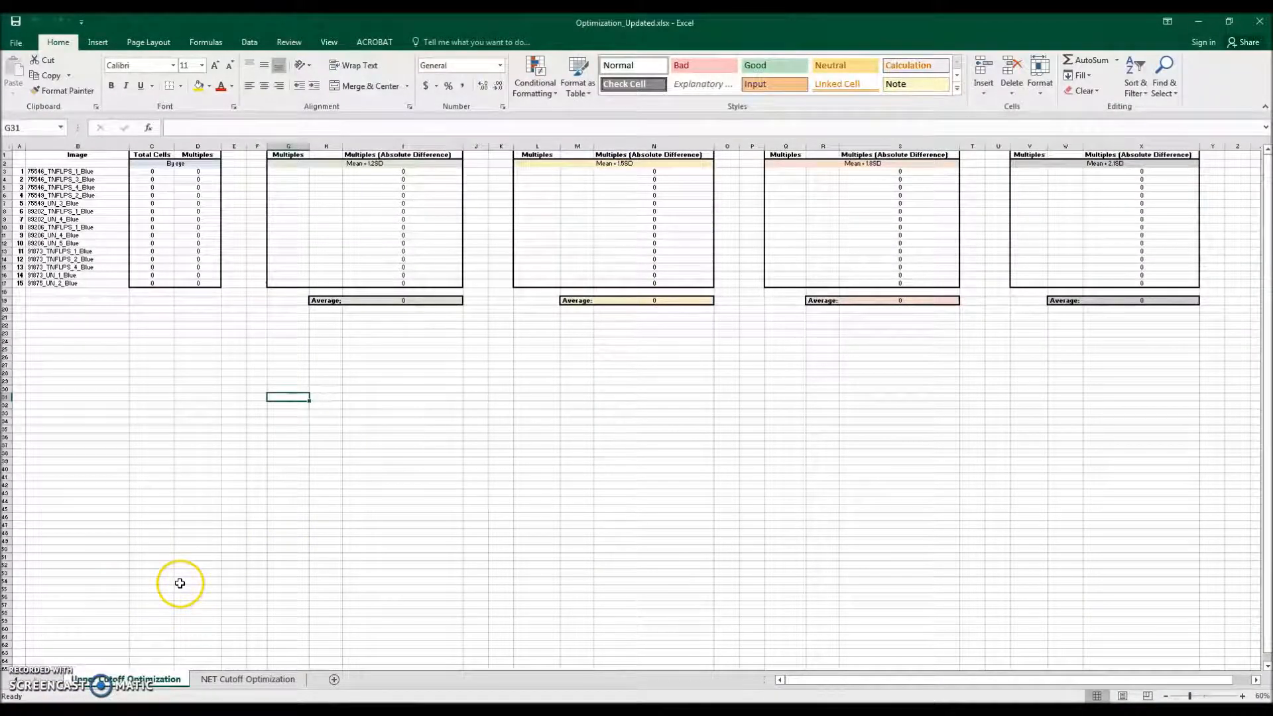
Step: Examine the Image Counts, Upper Cutoff Optimization and NET Cutoff Optimization sheets and their image name lists
{"action": "left_click", "coordinate": [19, 680]}
{"action": "left_click", "coordinate": [100, 681]}
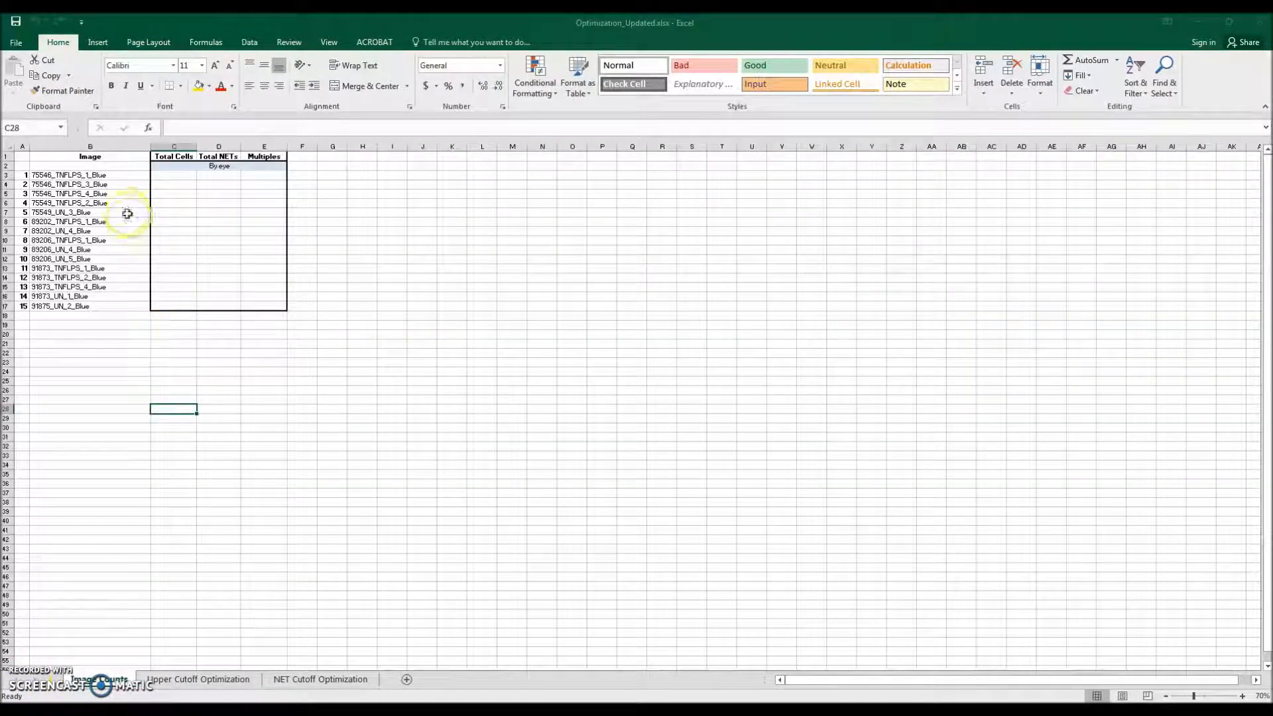
{"action": "left_click_drag", "start_coordinate": [106, 179], "coordinate": [105, 308]}
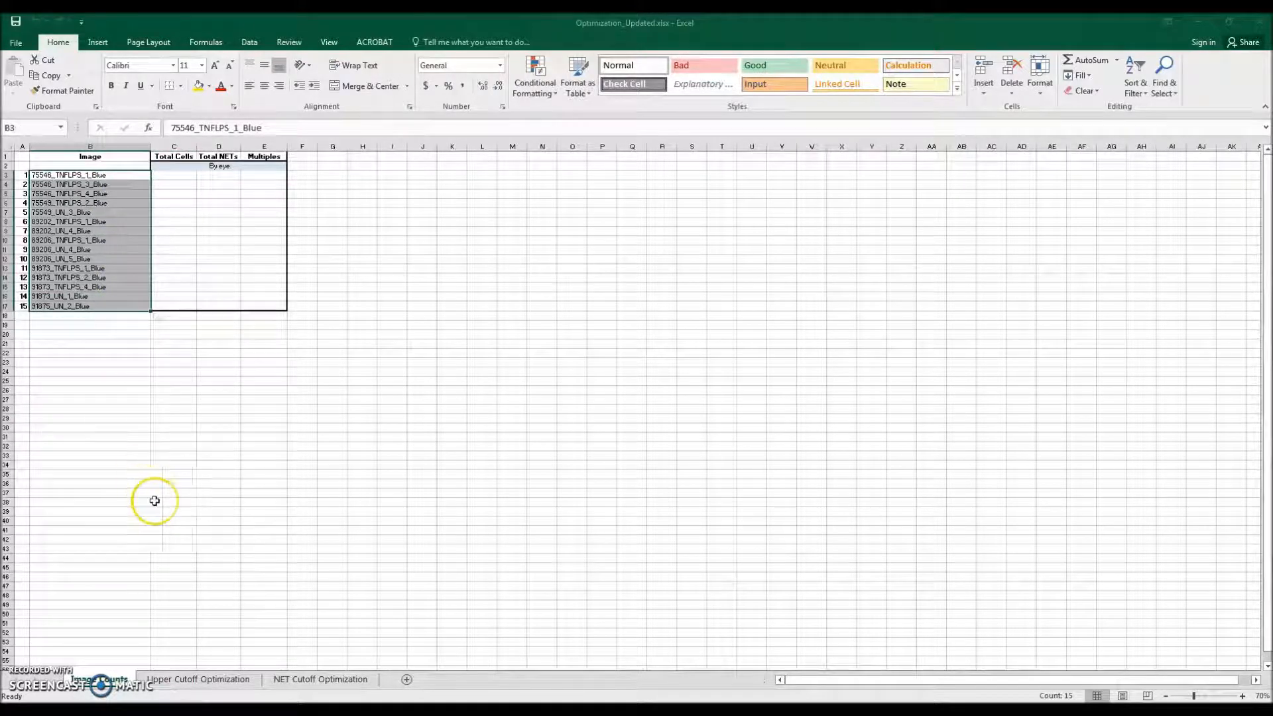
{"action": "left_click", "coordinate": [169, 678]}
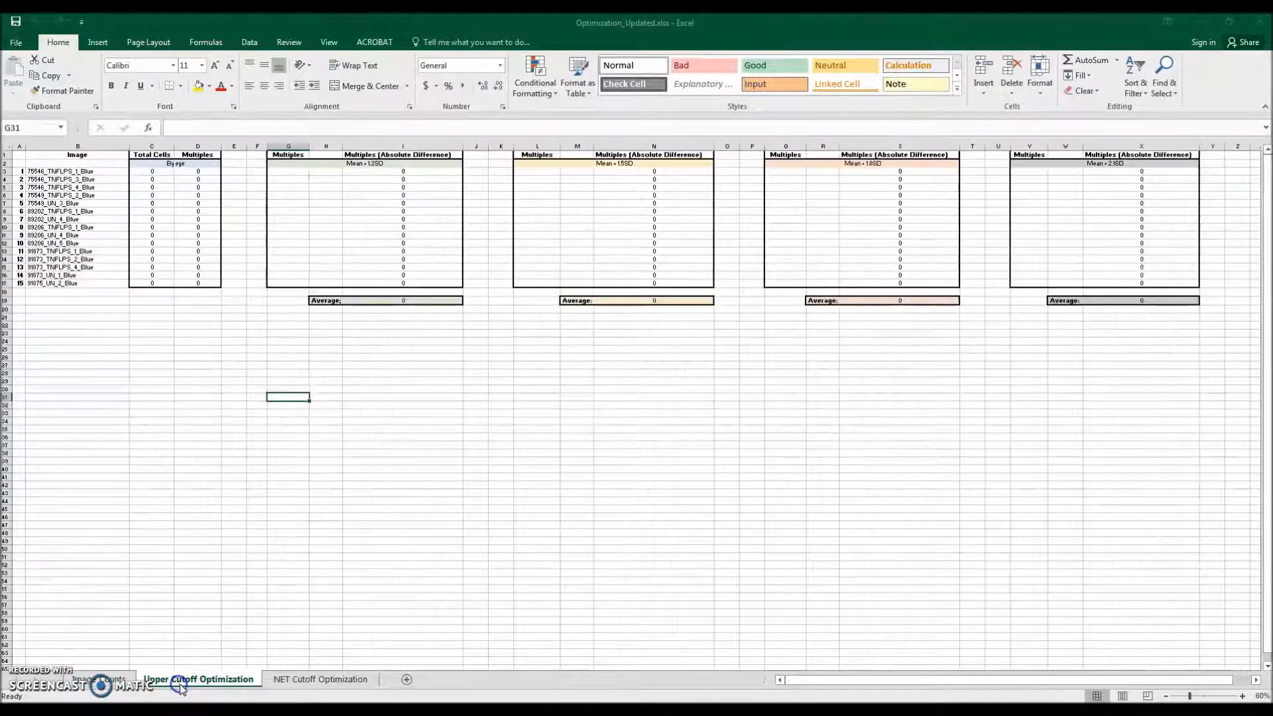
{"action": "left_click", "coordinate": [321, 679]}
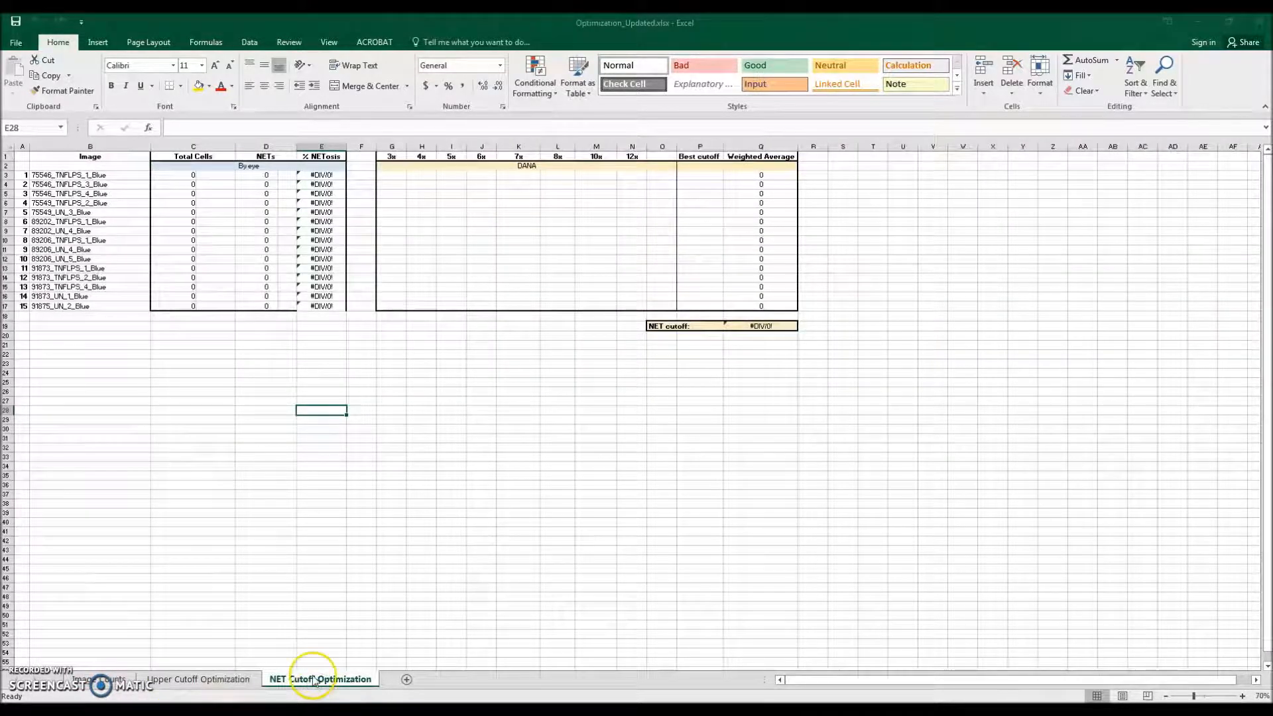
{"action": "left_click", "coordinate": [100, 679]}
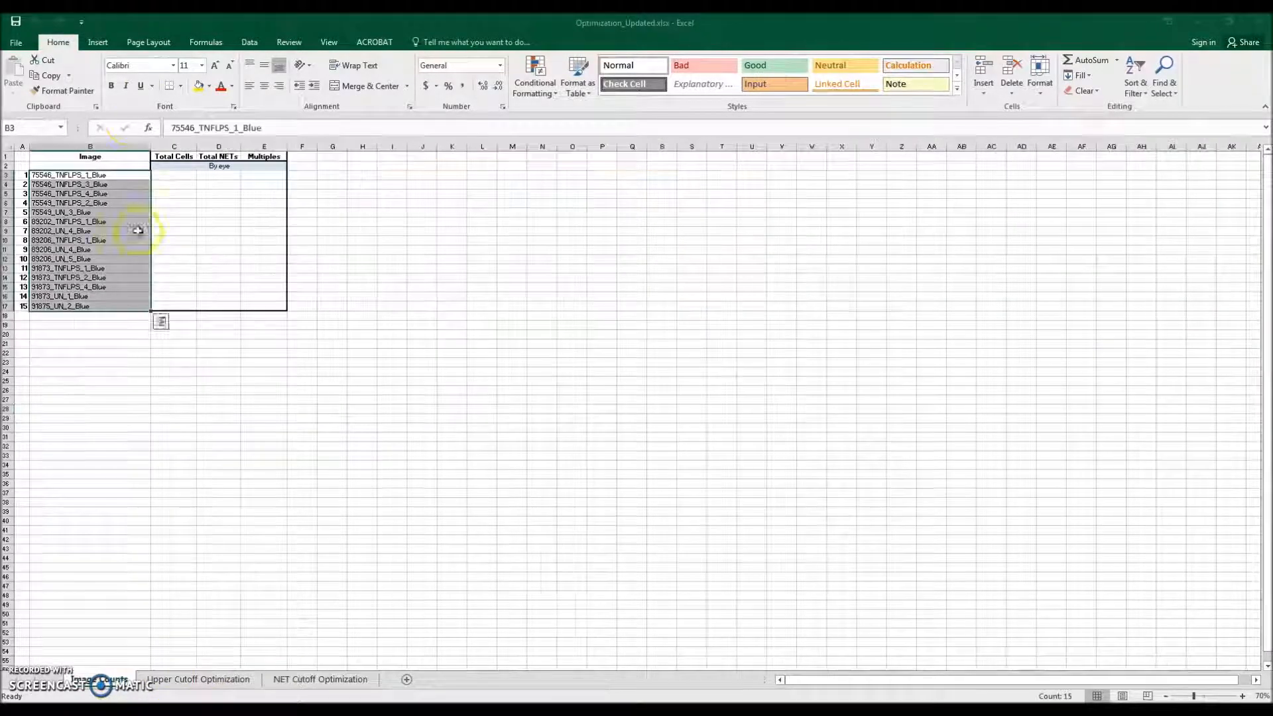
{"action": "left_click", "coordinate": [71, 178]}
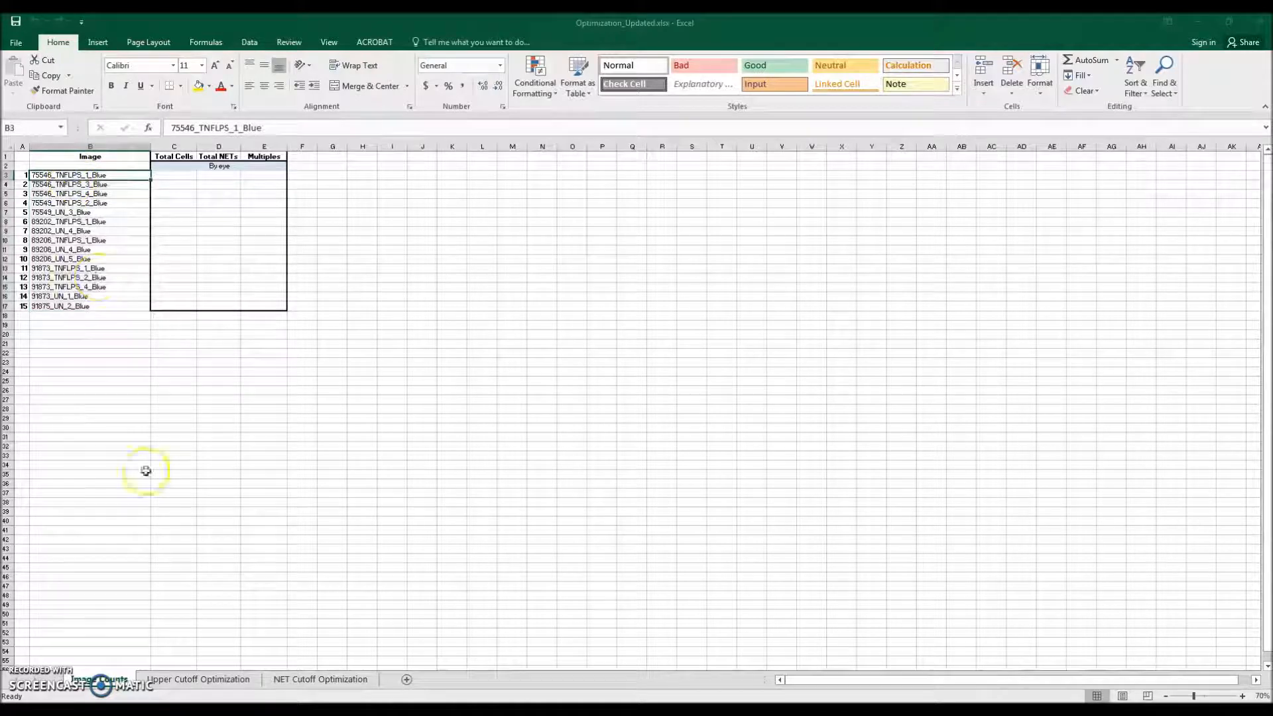
{"action": "left_click", "coordinate": [184, 678]}
{"action": "left_click", "coordinate": [297, 679]}
{"action": "left_click", "coordinate": [103, 677]}
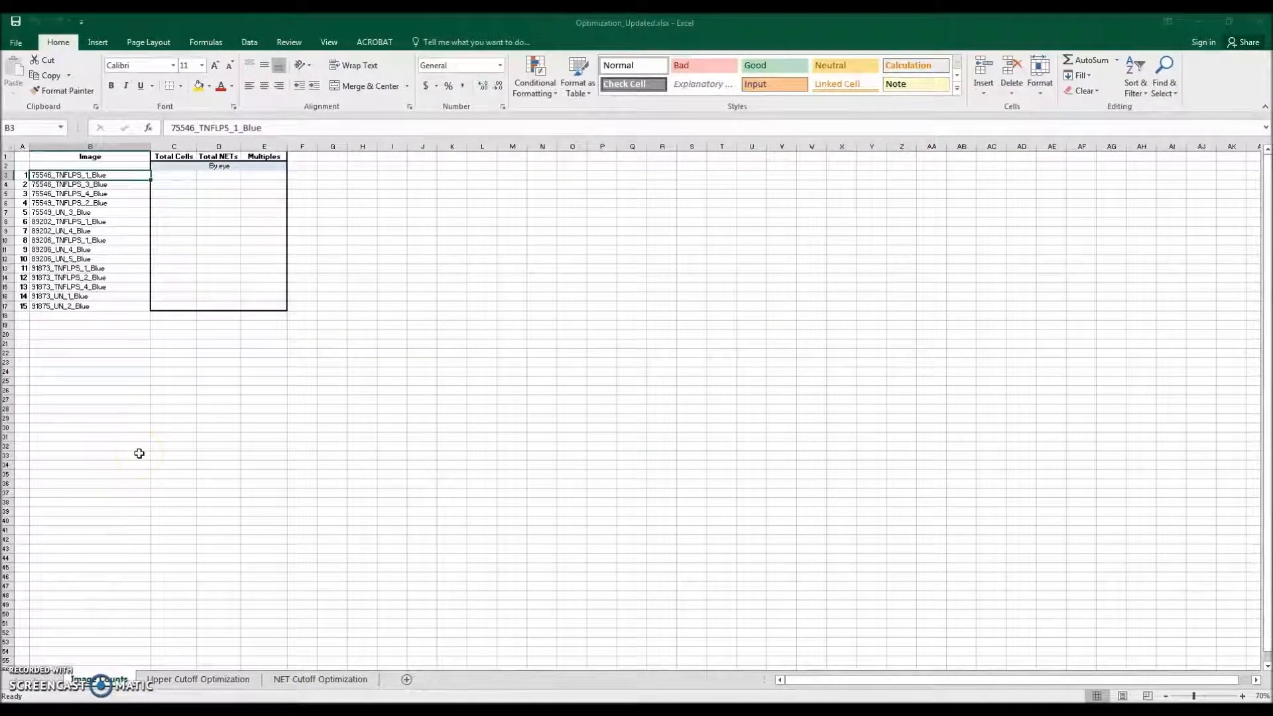
Step: Snap the workbook window to the right half of the screen beside the image windows
{"action": "left_click_drag", "start_coordinate": [541, 22], "coordinate": [1272, 81]}
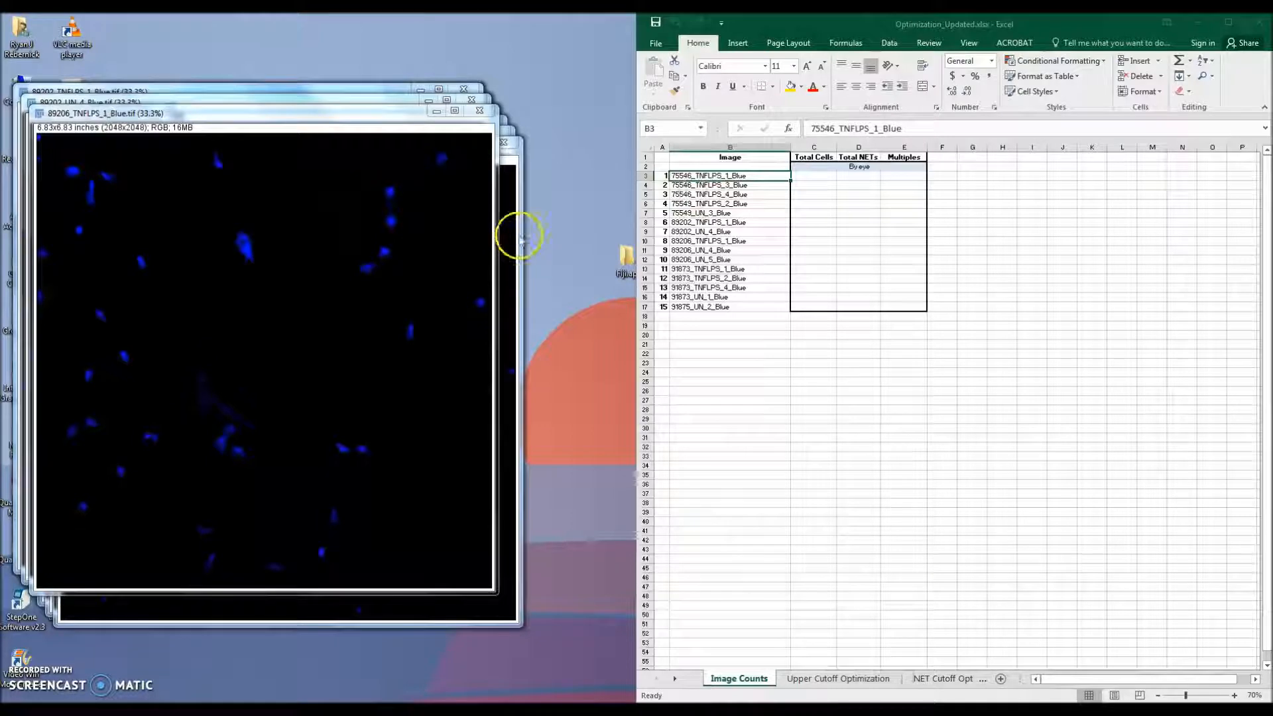
{"action": "left_click", "coordinate": [811, 176]}
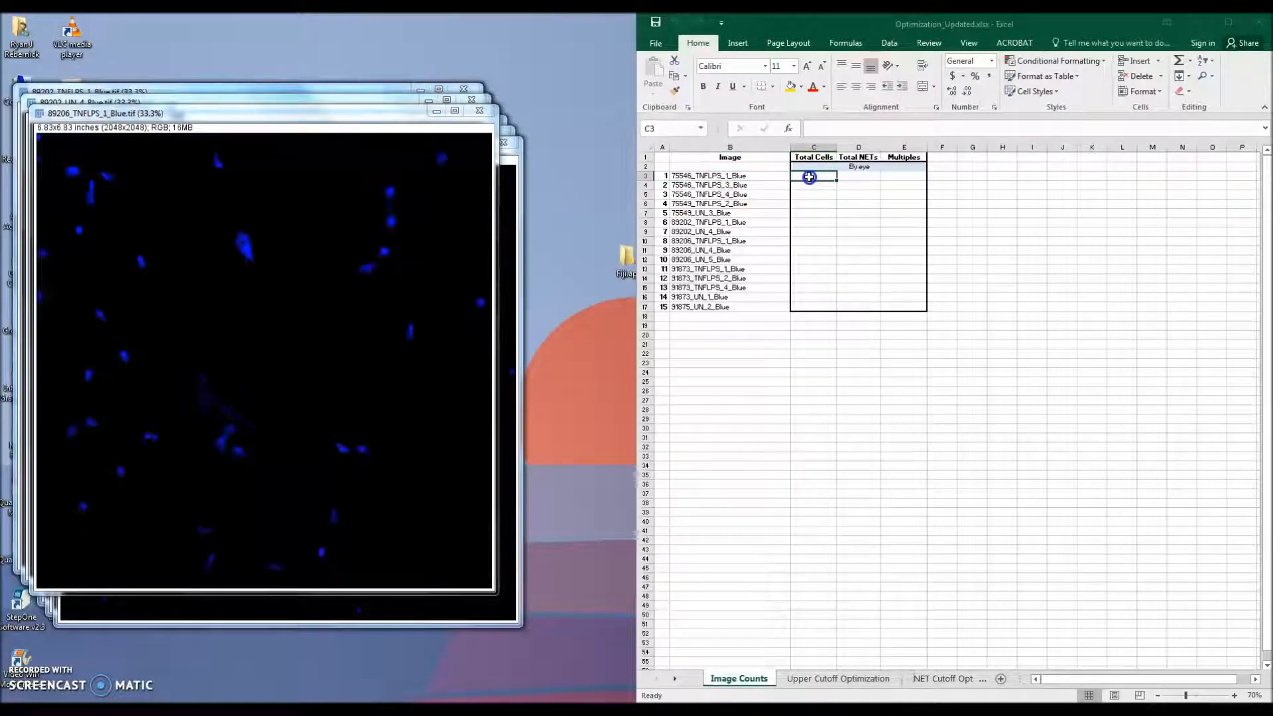
{"action": "left_click", "coordinate": [858, 177]}
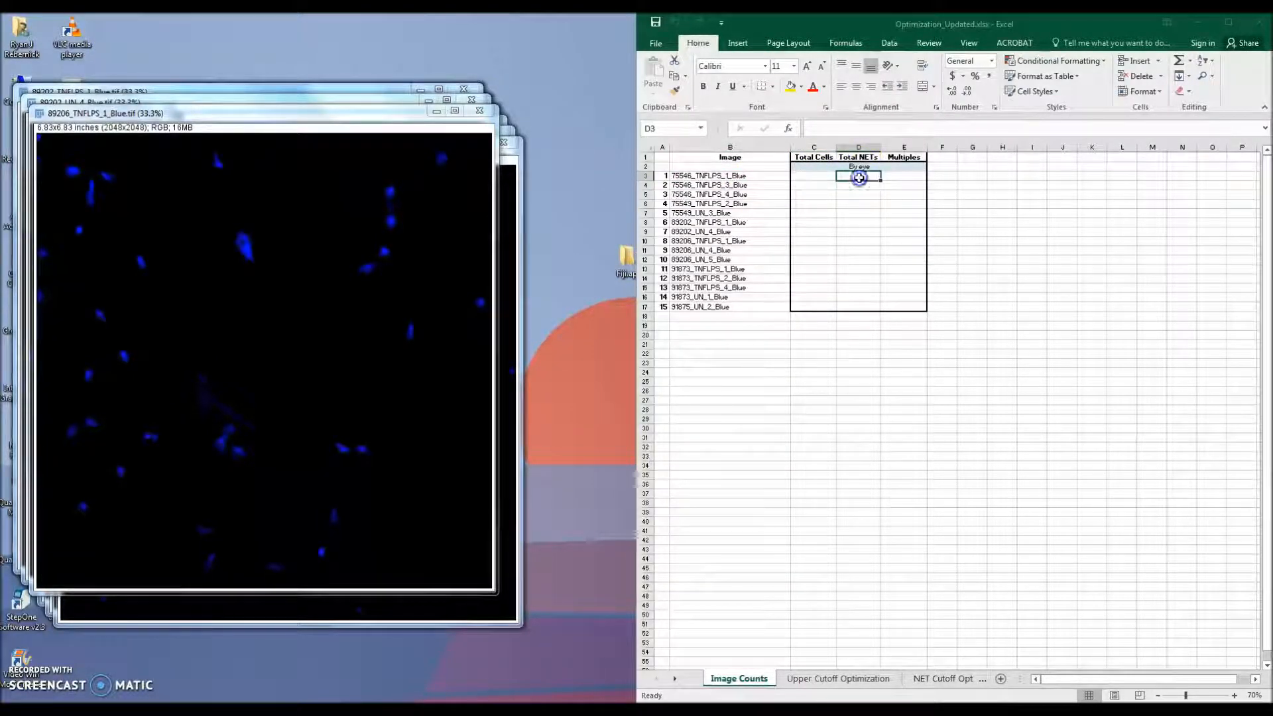
{"action": "left_click", "coordinate": [894, 175]}
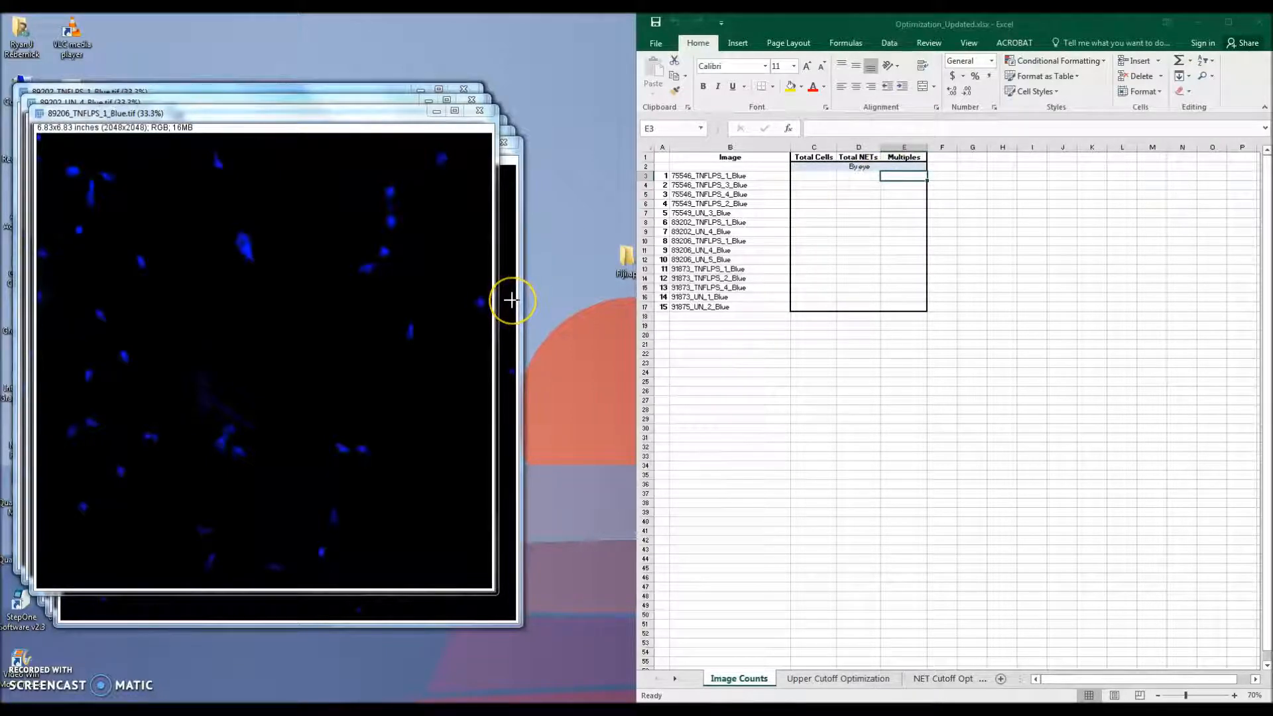
Step: Minimize the workbook and move the 89206_TNFLPS_1_Blue image window up
{"action": "left_click", "coordinate": [475, 286]}
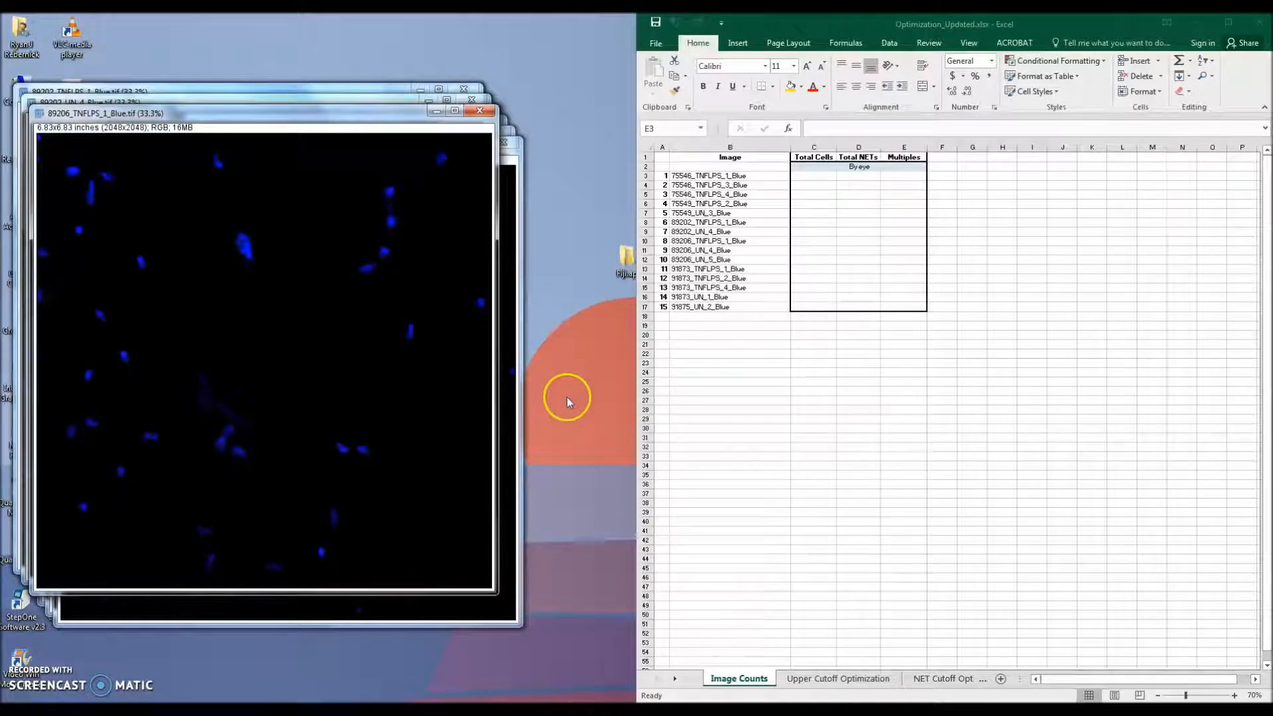
{"action": "left_click", "coordinate": [1199, 22]}
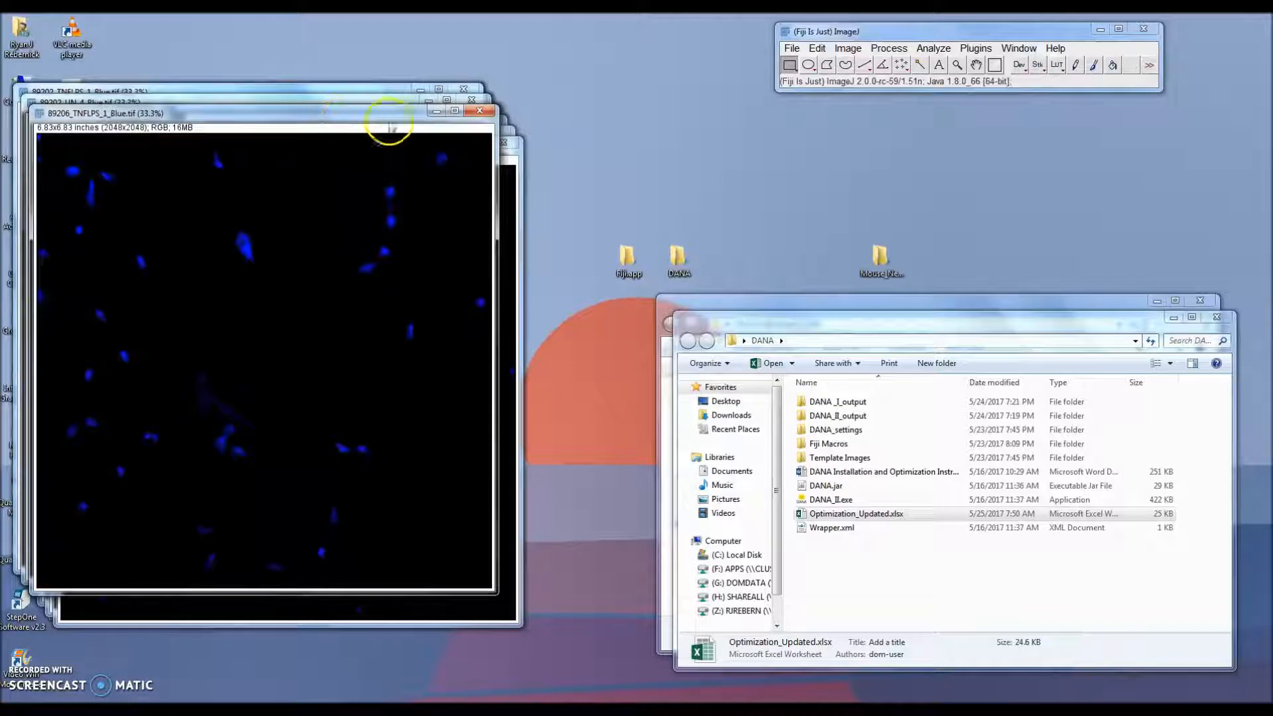
{"action": "left_click_drag", "start_coordinate": [381, 122], "coordinate": [414, 64]}
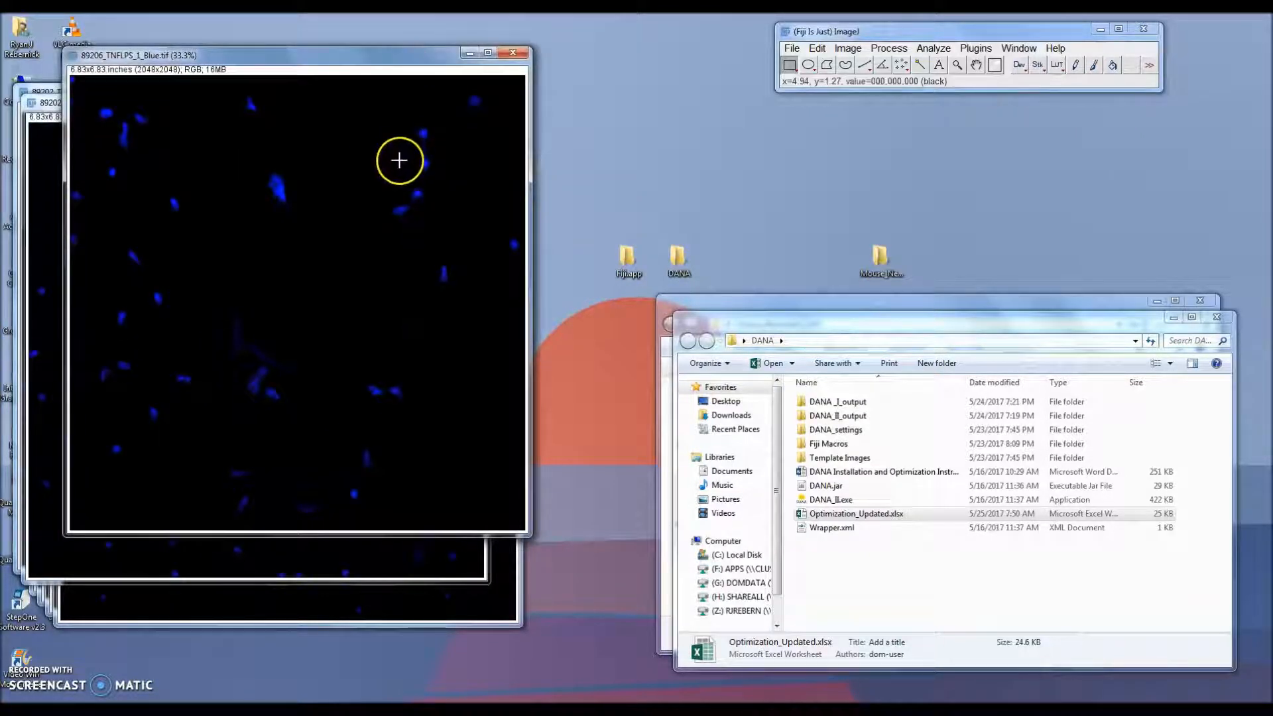
Step: Convert the 89206_TNFLPS_1_Blue image to 8-bit
{"action": "left_click", "coordinate": [847, 49]}
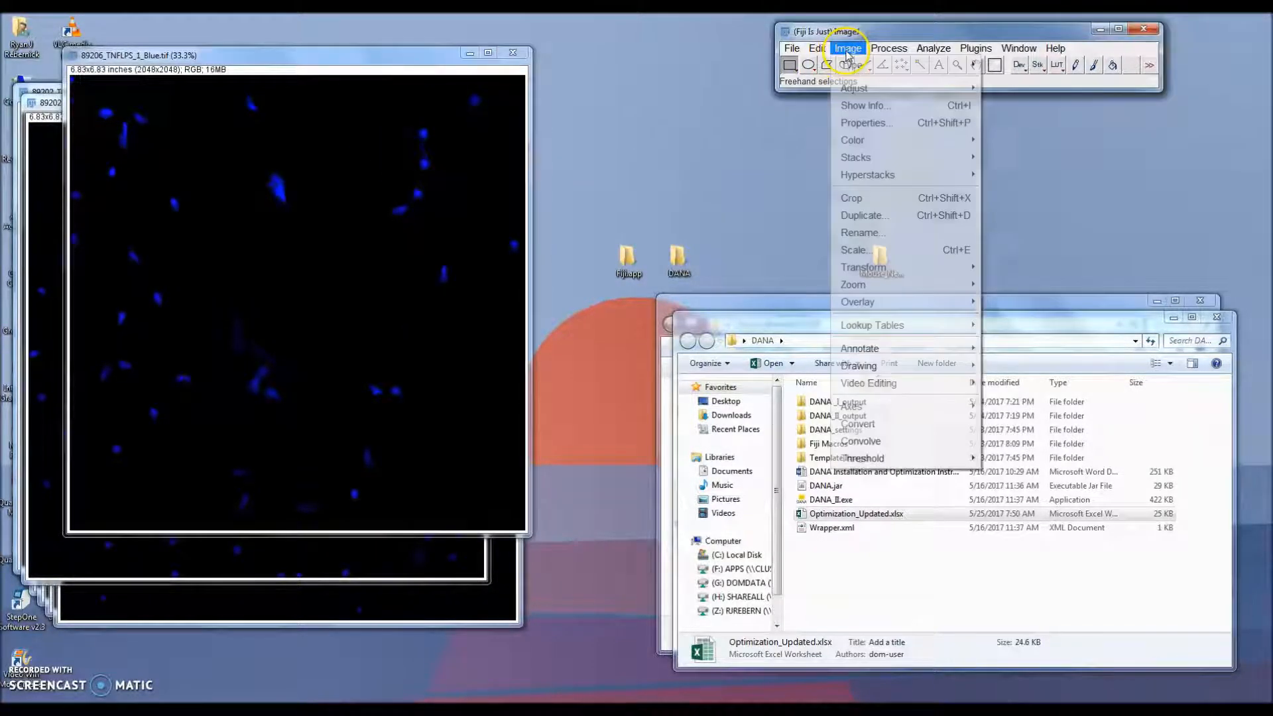
{"action": "mouse_move", "coordinate": [855, 65]}
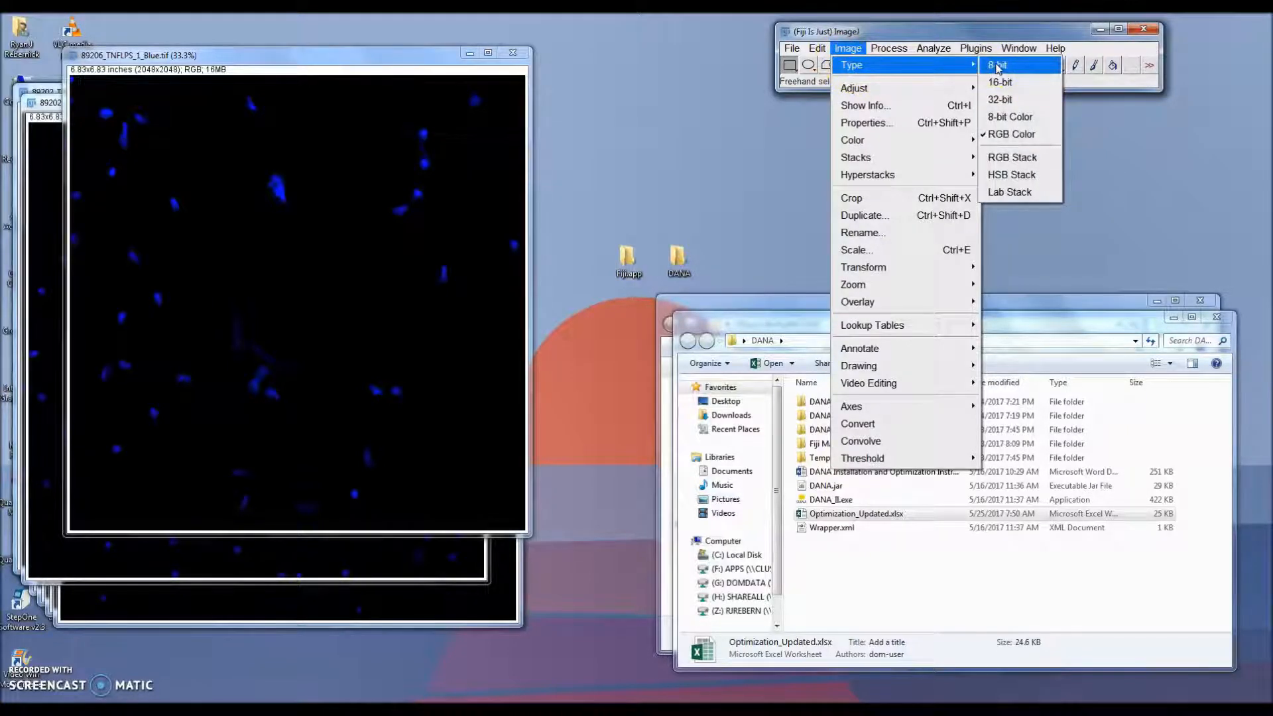
{"action": "left_click", "coordinate": [998, 66]}
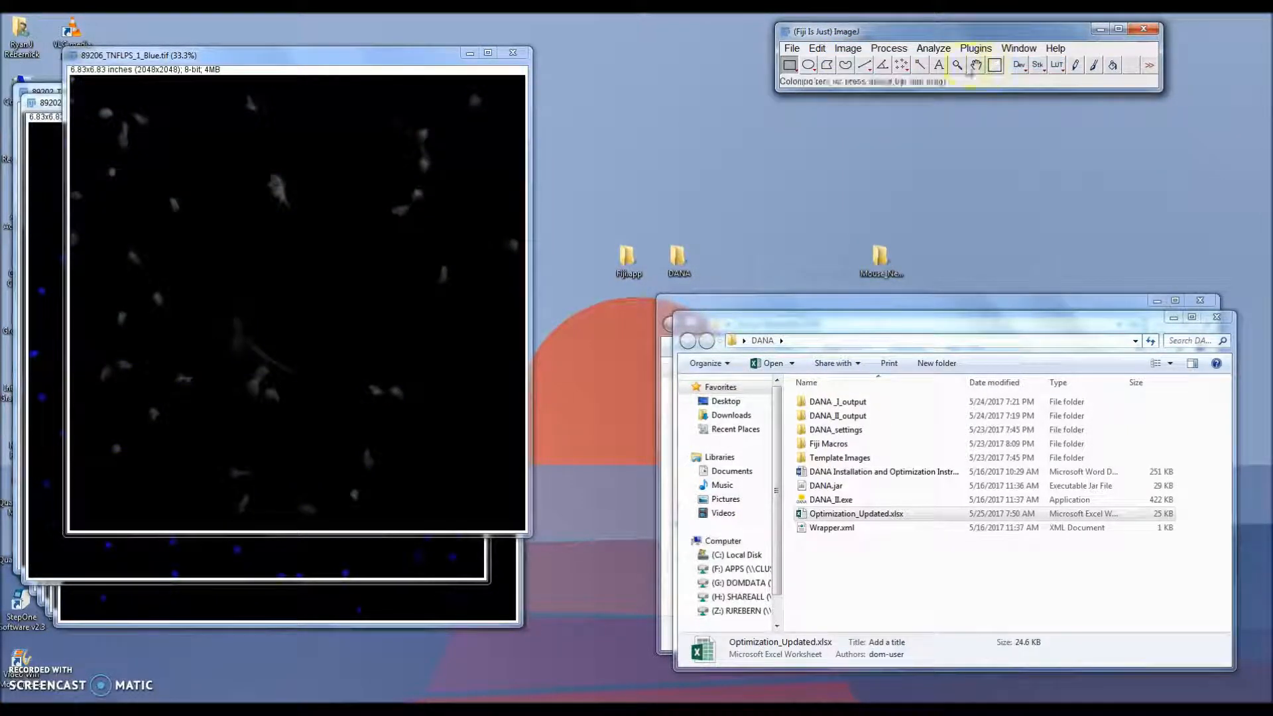
Step: Open Brightness/Contrast and apply automatic contrast to the image
{"action": "left_click", "coordinate": [847, 49]}
{"action": "mouse_move", "coordinate": [855, 89]}
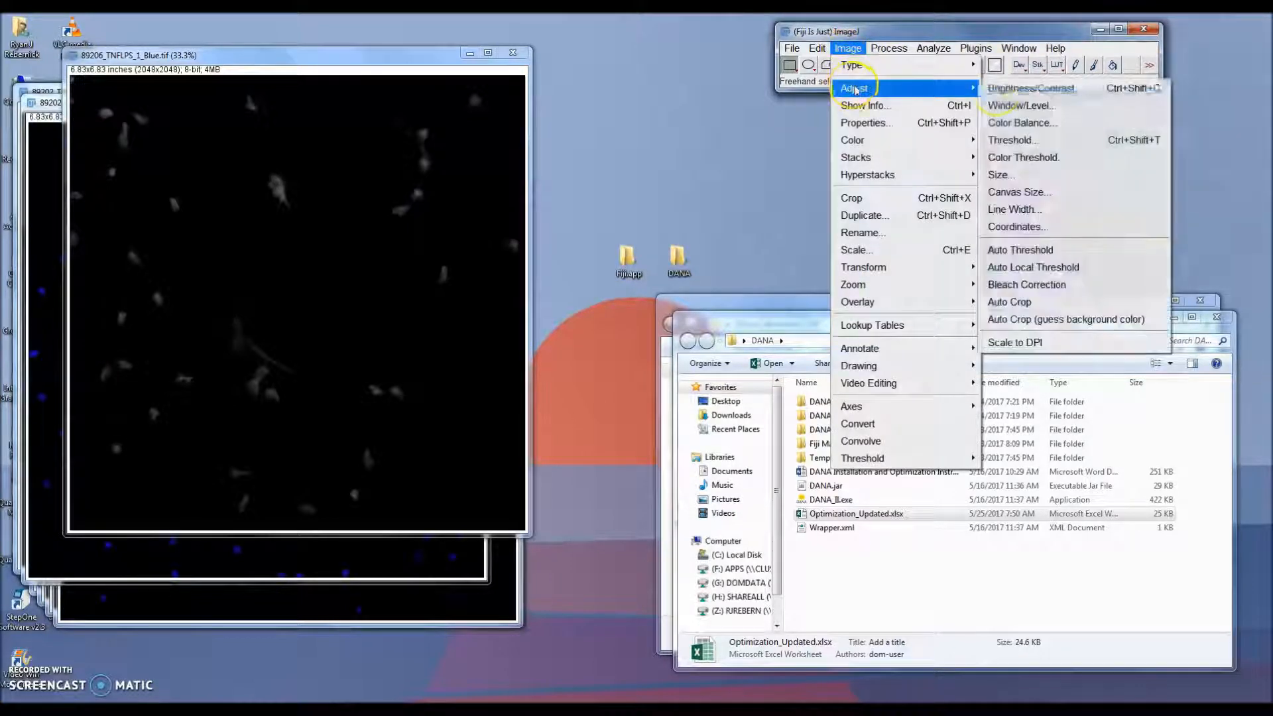
{"action": "left_click", "coordinate": [1028, 88]}
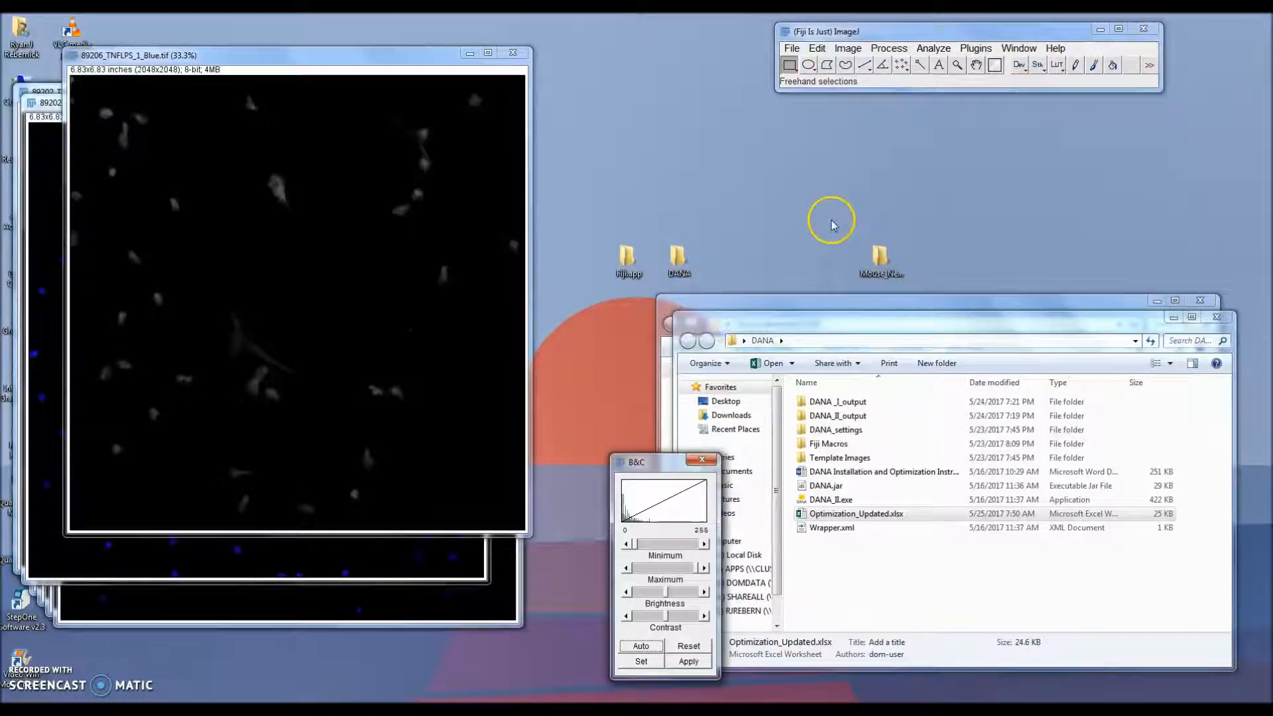
{"action": "left_click_drag", "start_coordinate": [640, 461], "coordinate": [643, 183]}
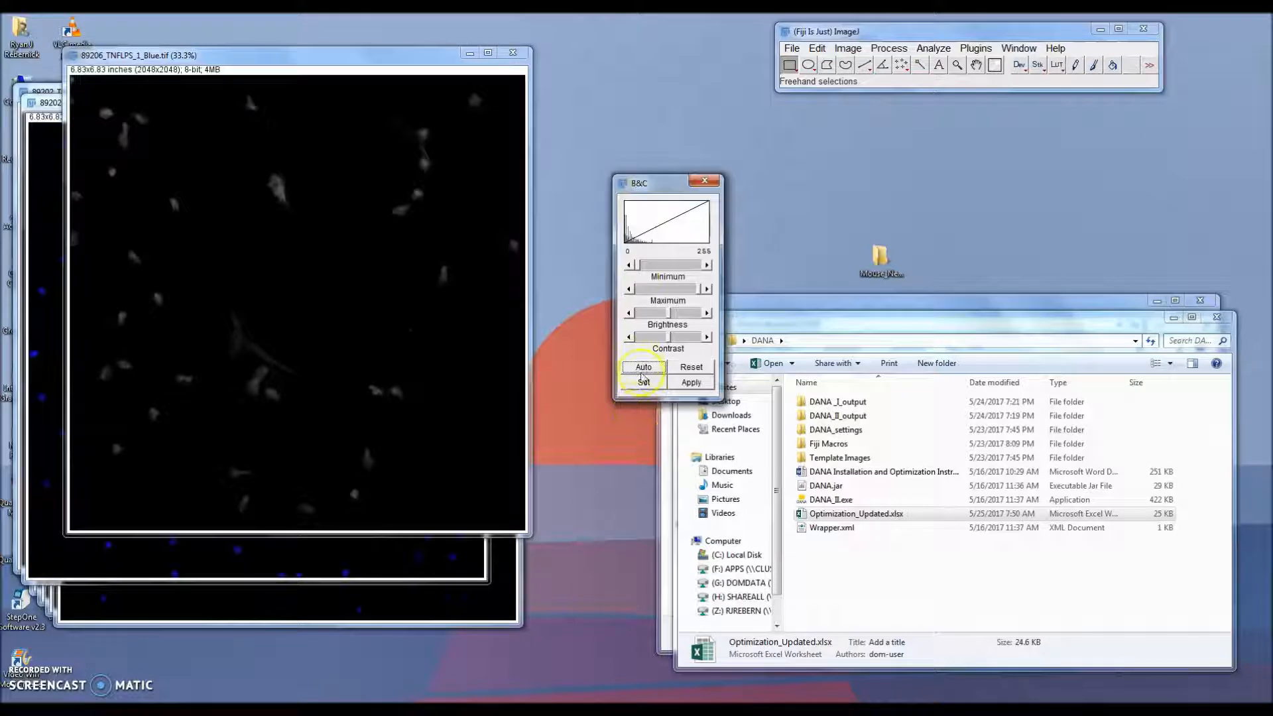
{"action": "left_click", "coordinate": [642, 368]}
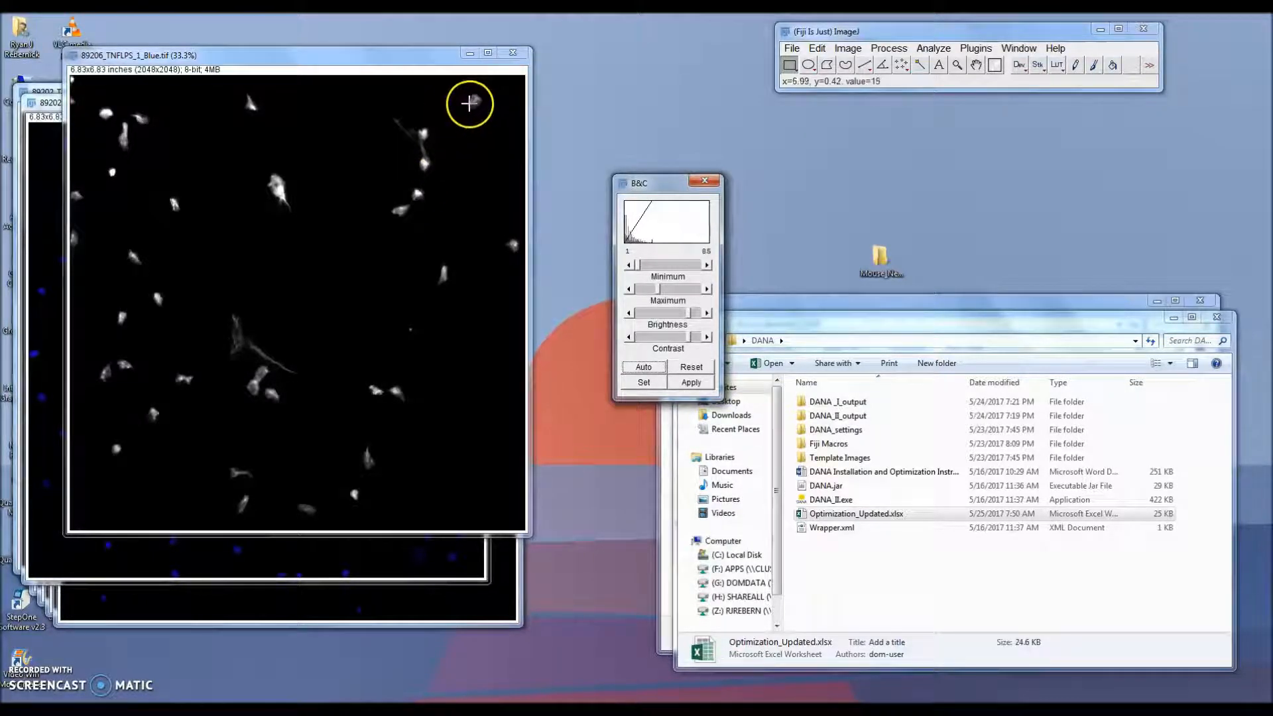
Step: Enter 31 total cells and 20 total NETs for the first image in the Image Counts sheet
{"action": "left_click", "coordinate": [351, 701]}
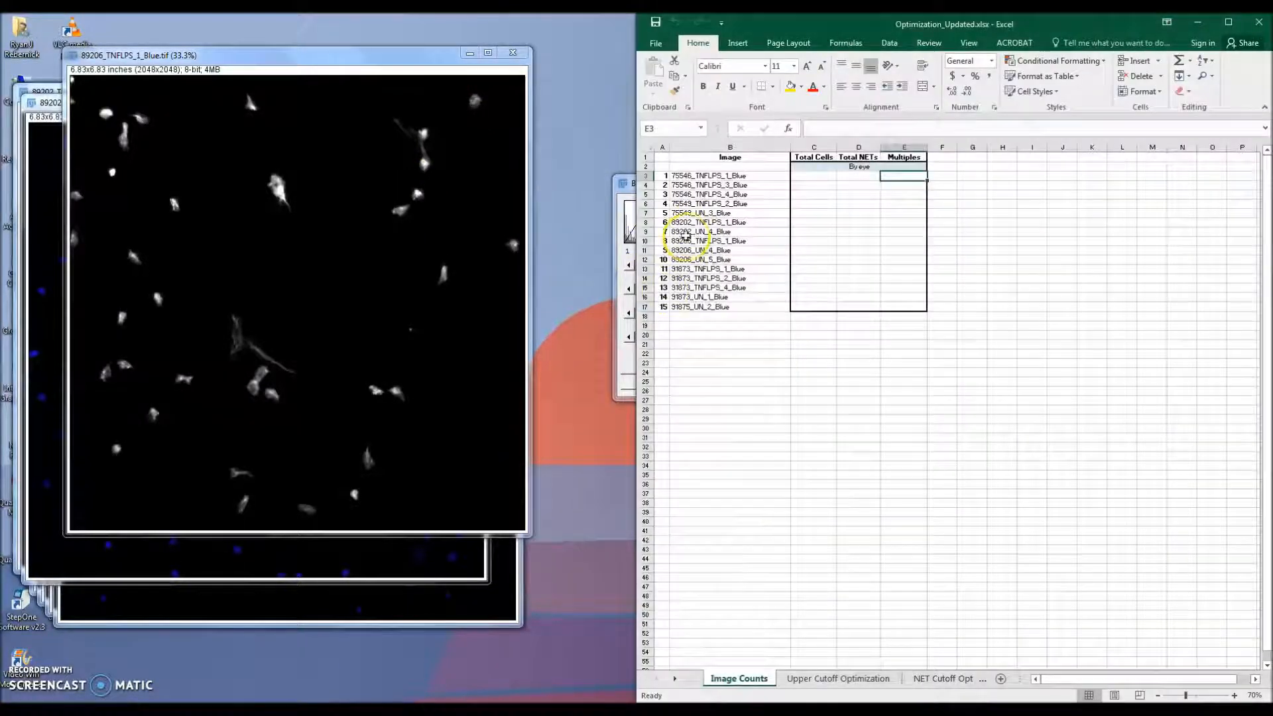
{"action": "left_click", "coordinate": [805, 178]}
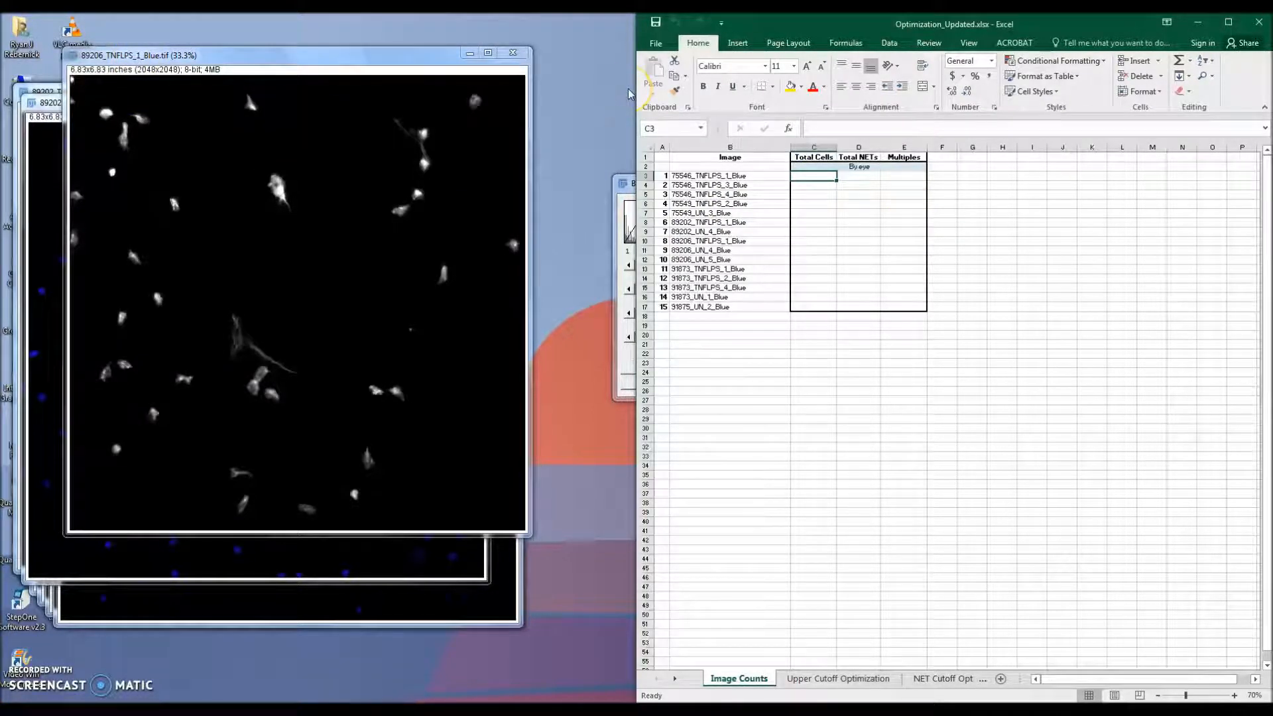
{"action": "type", "text": "31"}
{"action": "left_click", "coordinate": [851, 173]}
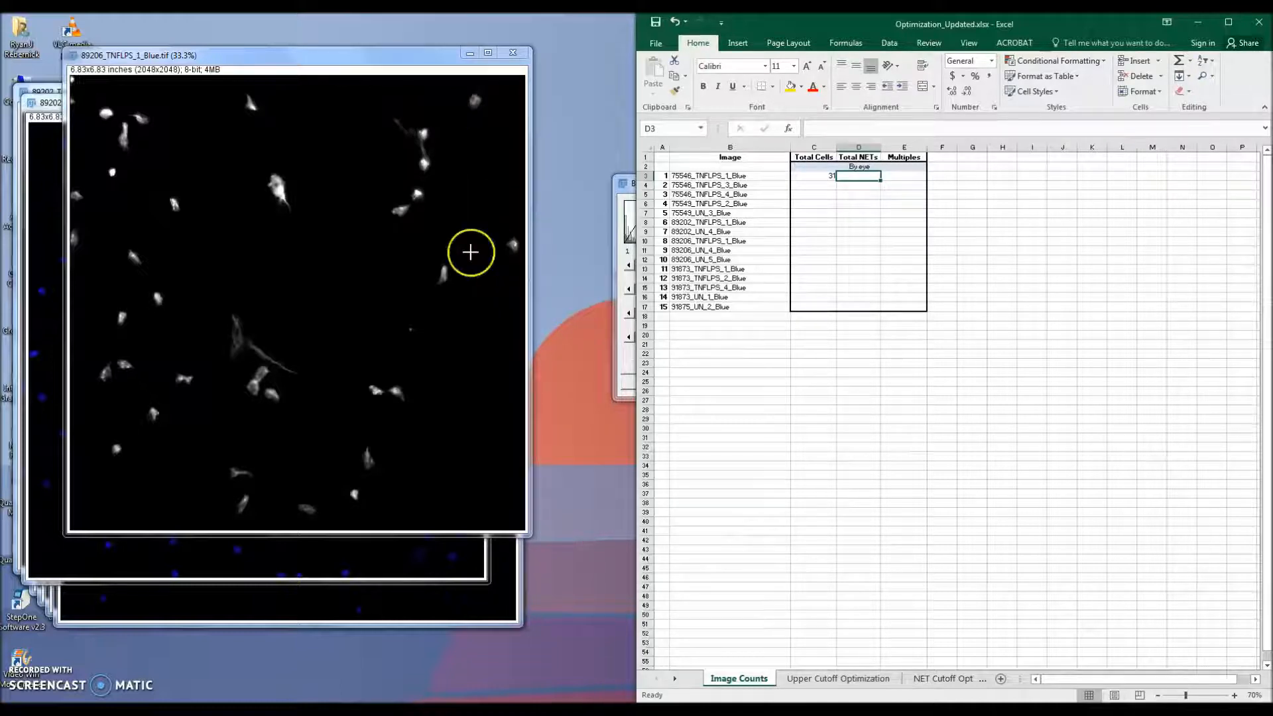
{"action": "double_click", "coordinate": [854, 180]}
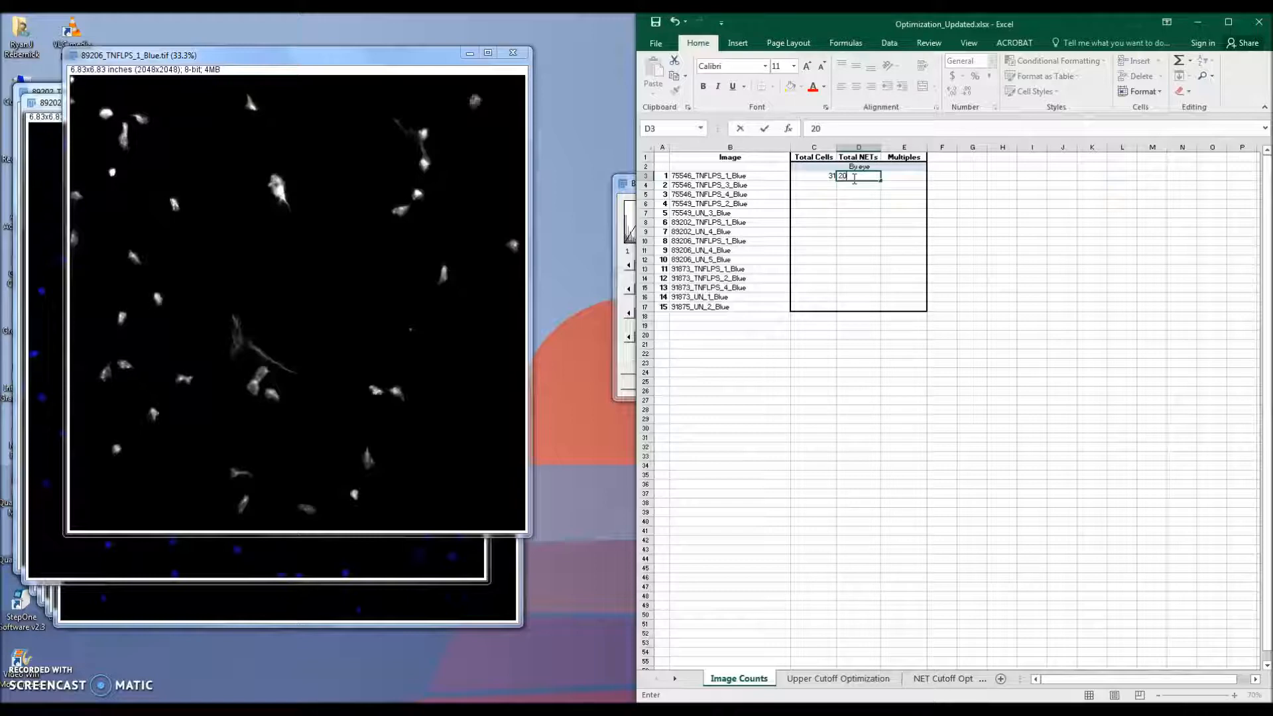
{"action": "key", "text": "Return"}
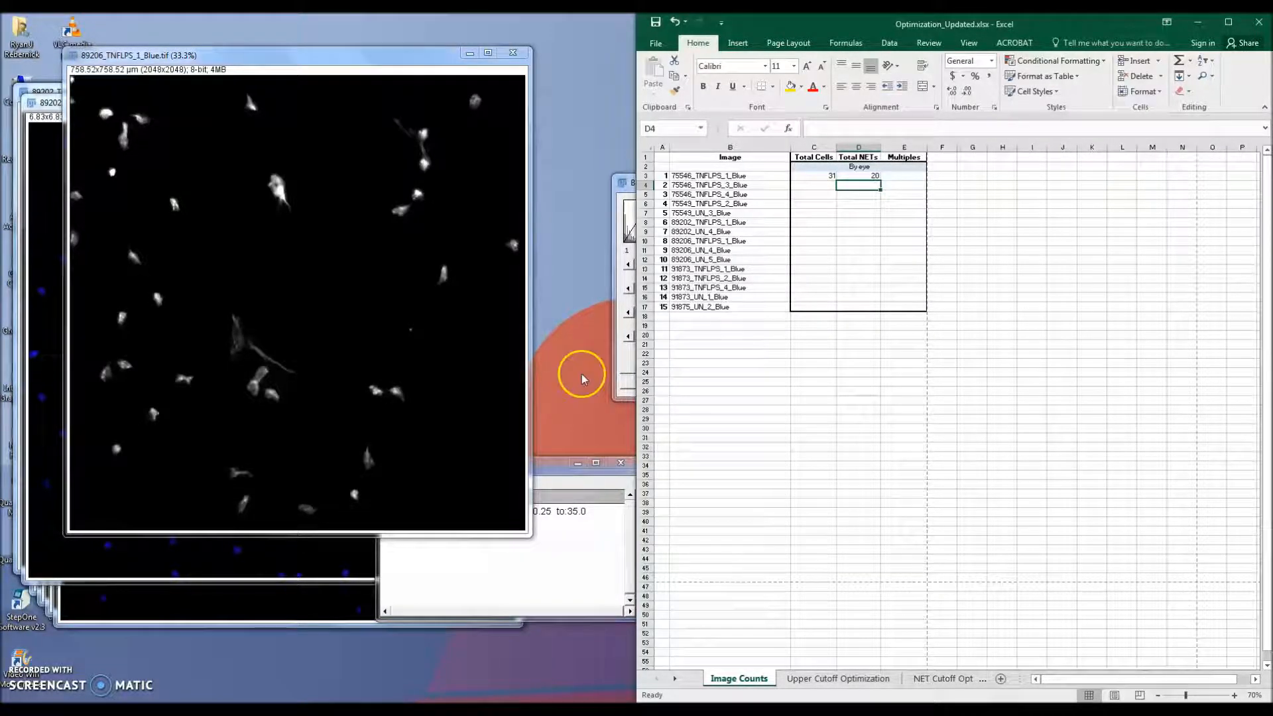
Step: Minimize the workbook and reset the image's brightness and contrast
{"action": "left_click", "coordinate": [1197, 22]}
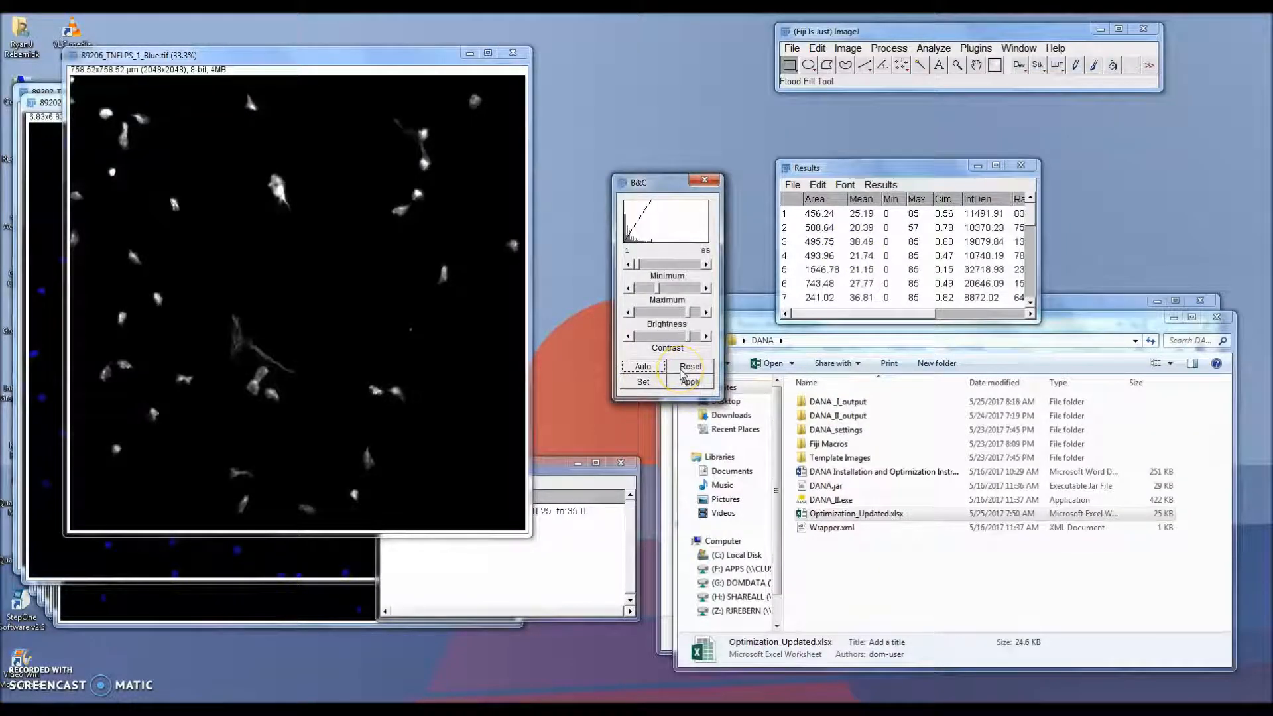
{"action": "left_click", "coordinate": [683, 374]}
Step: Run the DANA I plugin on the image and toggle the ROI Manager's Show All outlines
{"action": "left_click", "coordinate": [977, 47]}
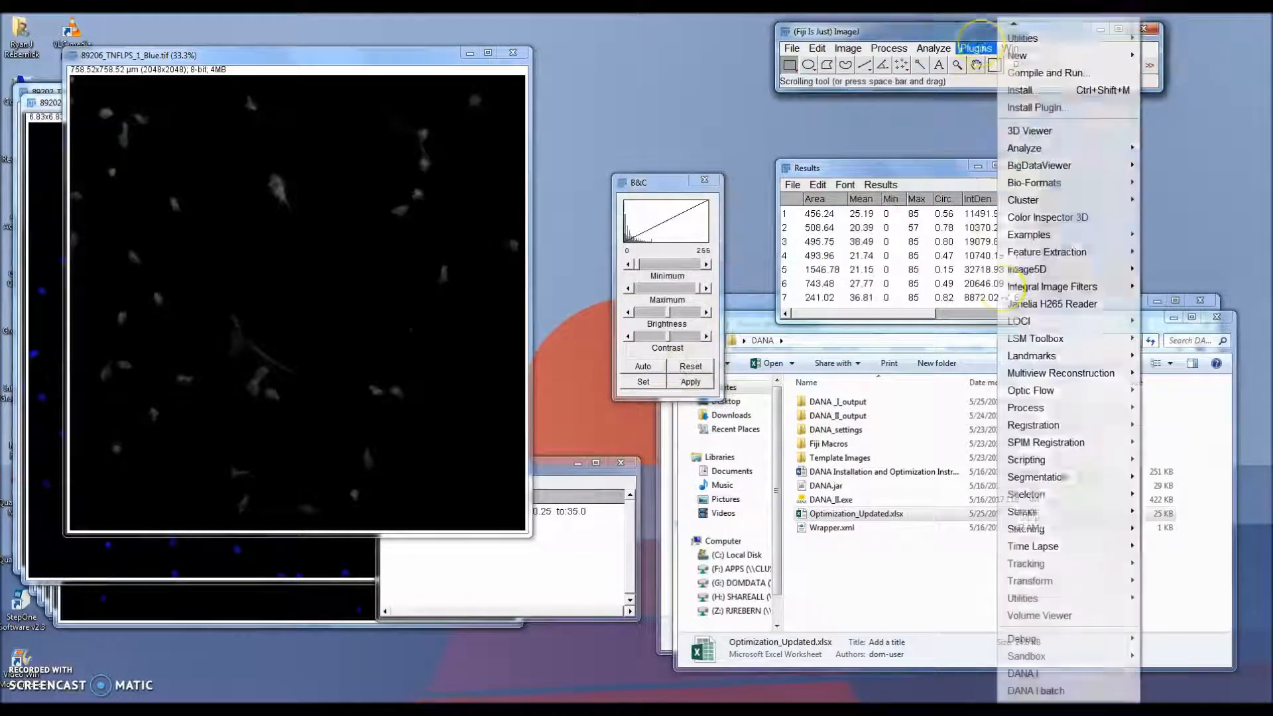
{"action": "left_click", "coordinate": [1018, 674]}
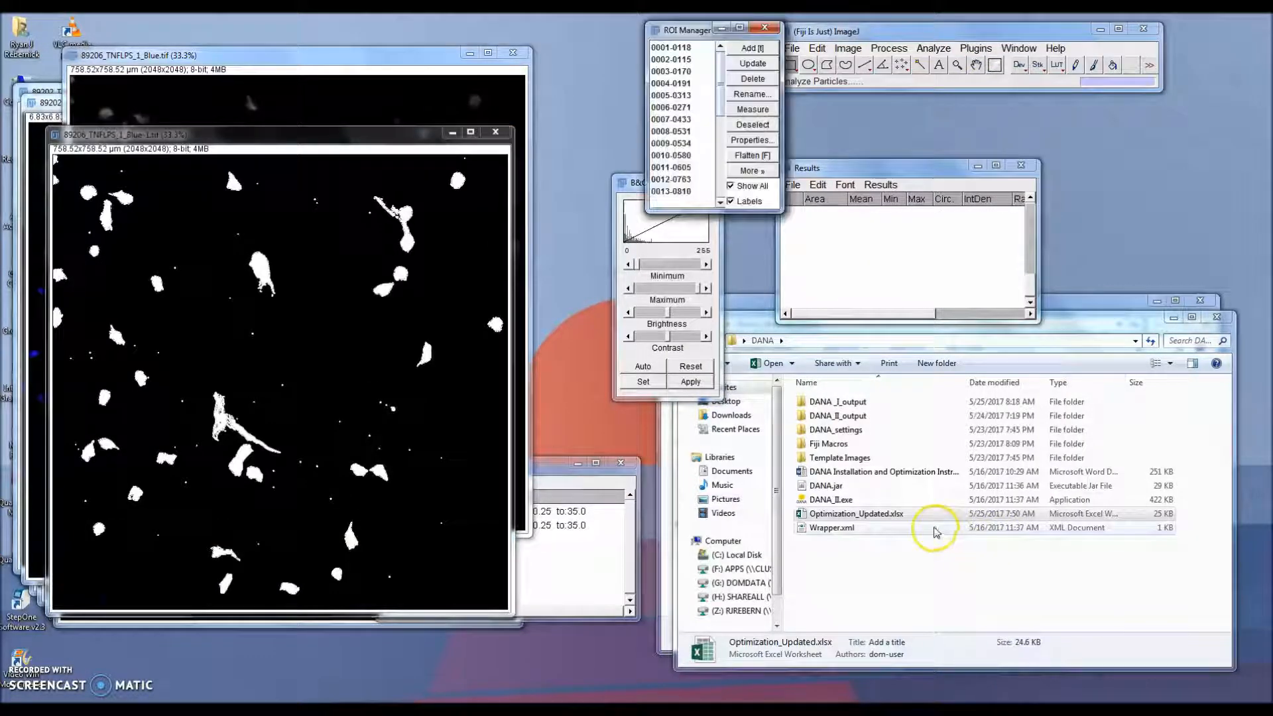
{"action": "left_click", "coordinate": [745, 189]}
{"action": "left_click", "coordinate": [745, 189]}
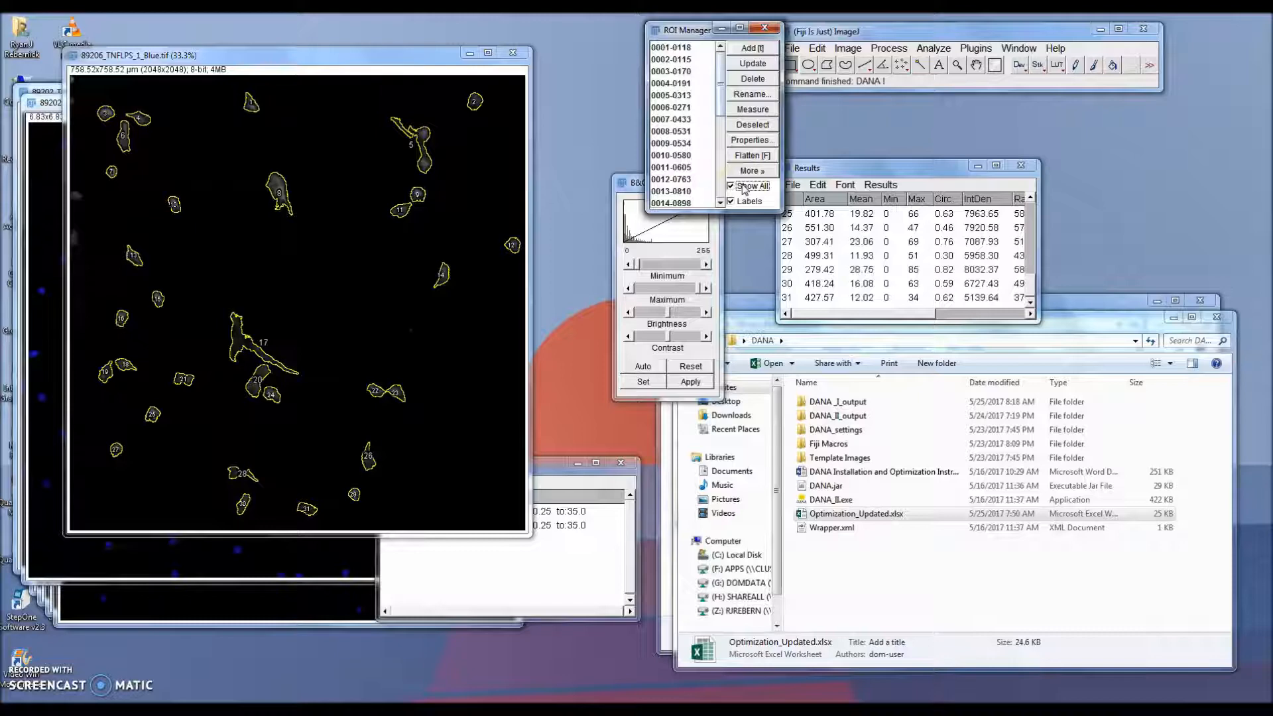
Step: Toggle the ROI Manager's Show All outlines on and off repeatedly to compare the detected outlines with the cells in the image
{"action": "left_click", "coordinate": [746, 189]}
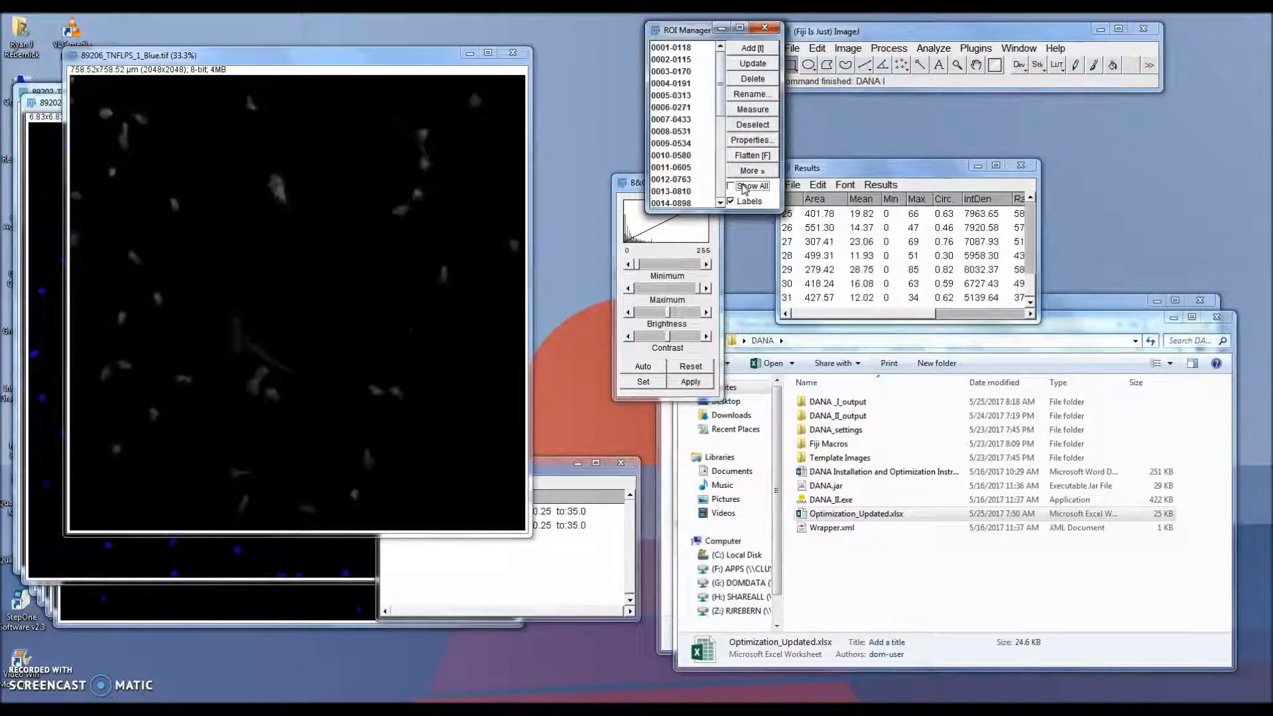
{"action": "left_click", "coordinate": [745, 189]}
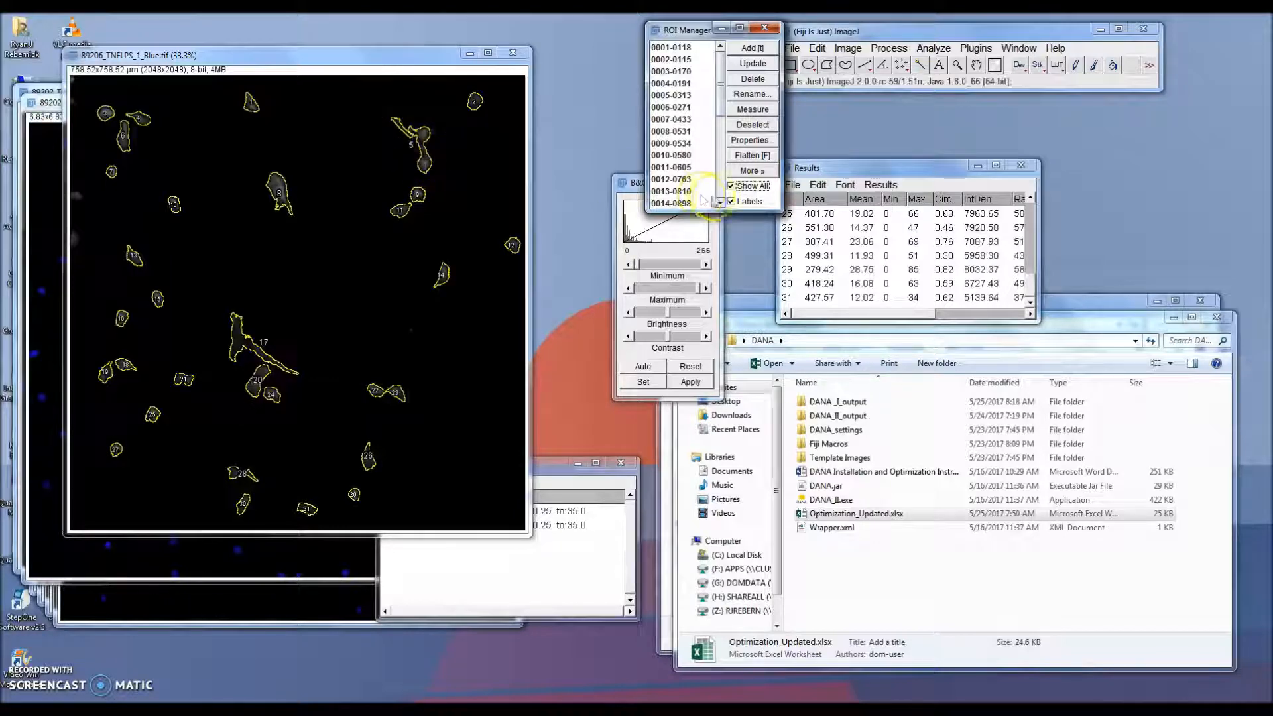
{"action": "left_click", "coordinate": [732, 188]}
{"action": "left_click", "coordinate": [732, 188]}
{"action": "left_click", "coordinate": [732, 188]}
{"action": "left_click", "coordinate": [733, 189]}
{"action": "left_click", "coordinate": [732, 188]}
{"action": "left_click", "coordinate": [732, 188]}
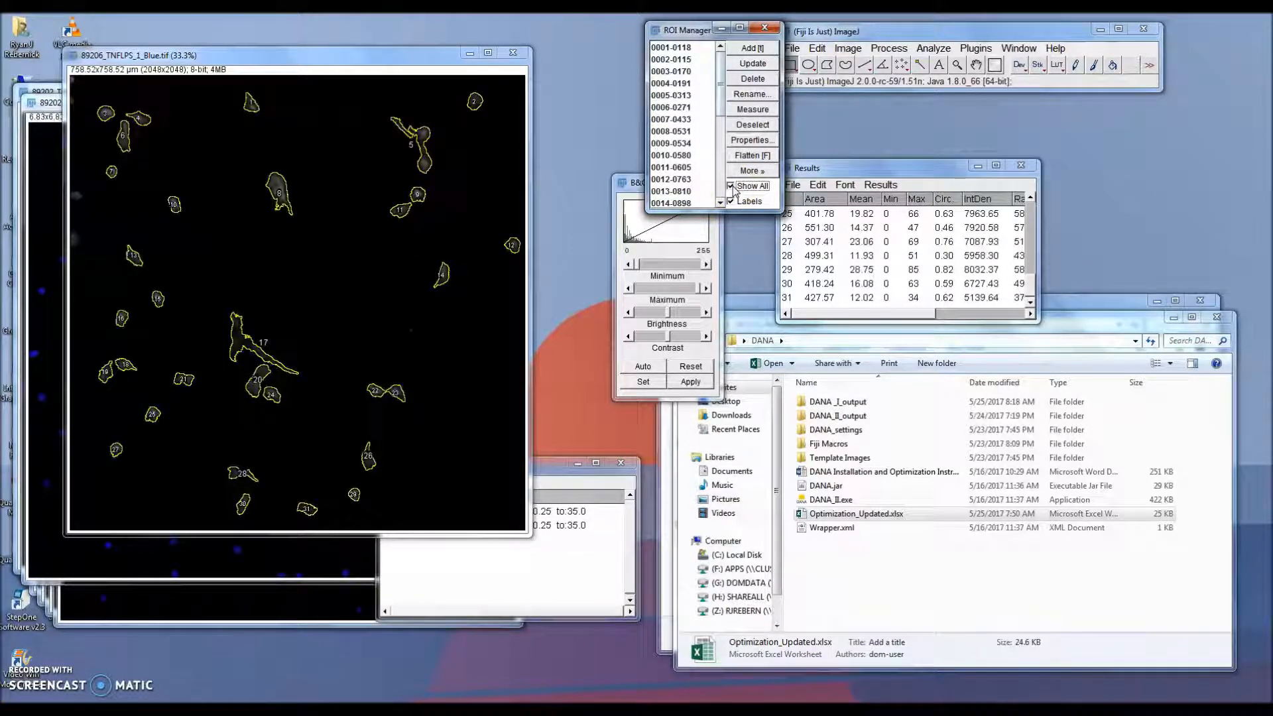
{"action": "left_click", "coordinate": [733, 188]}
{"action": "left_click", "coordinate": [732, 188]}
{"action": "left_click", "coordinate": [732, 188]}
{"action": "left_click", "coordinate": [732, 188]}
{"action": "left_click", "coordinate": [733, 189]}
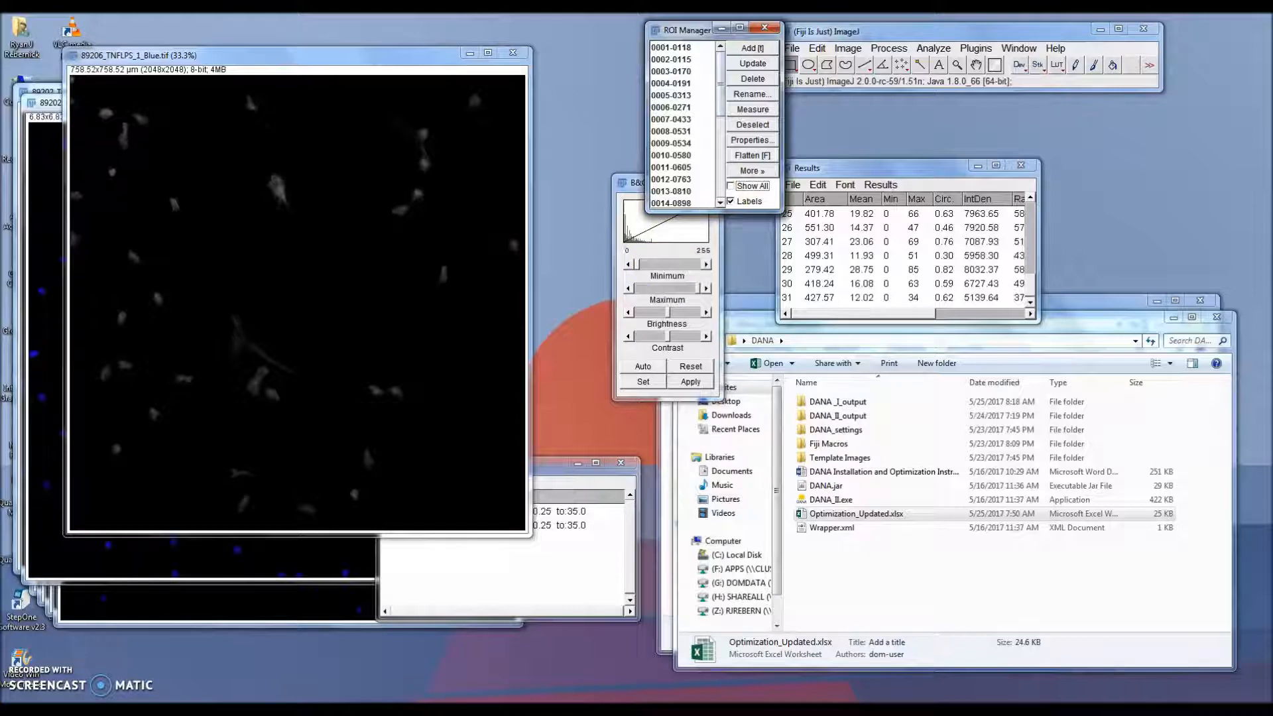
Step: Enter 1 multiple for the first image in the Image Counts sheet and change its total cells to 29
{"action": "key", "text": "alt+Tab"}
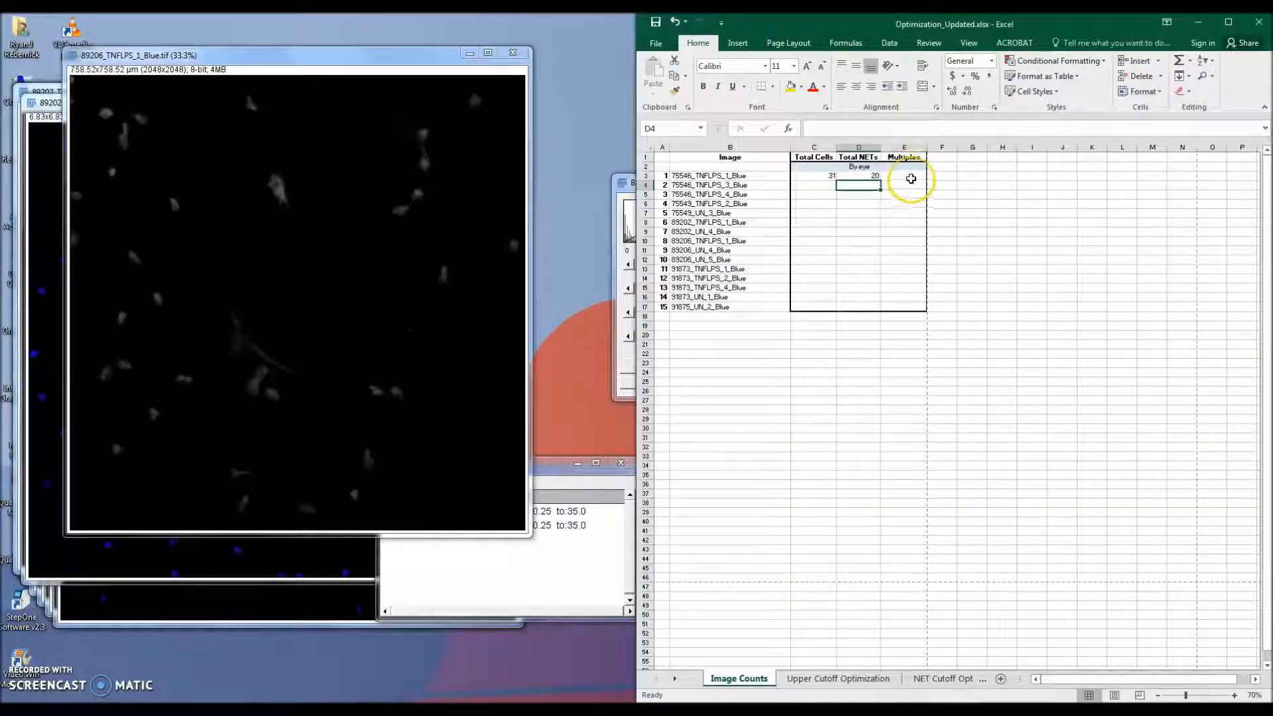
{"action": "left_click", "coordinate": [911, 178]}
{"action": "type", "text": "1"}
{"action": "key", "text": "Left"}
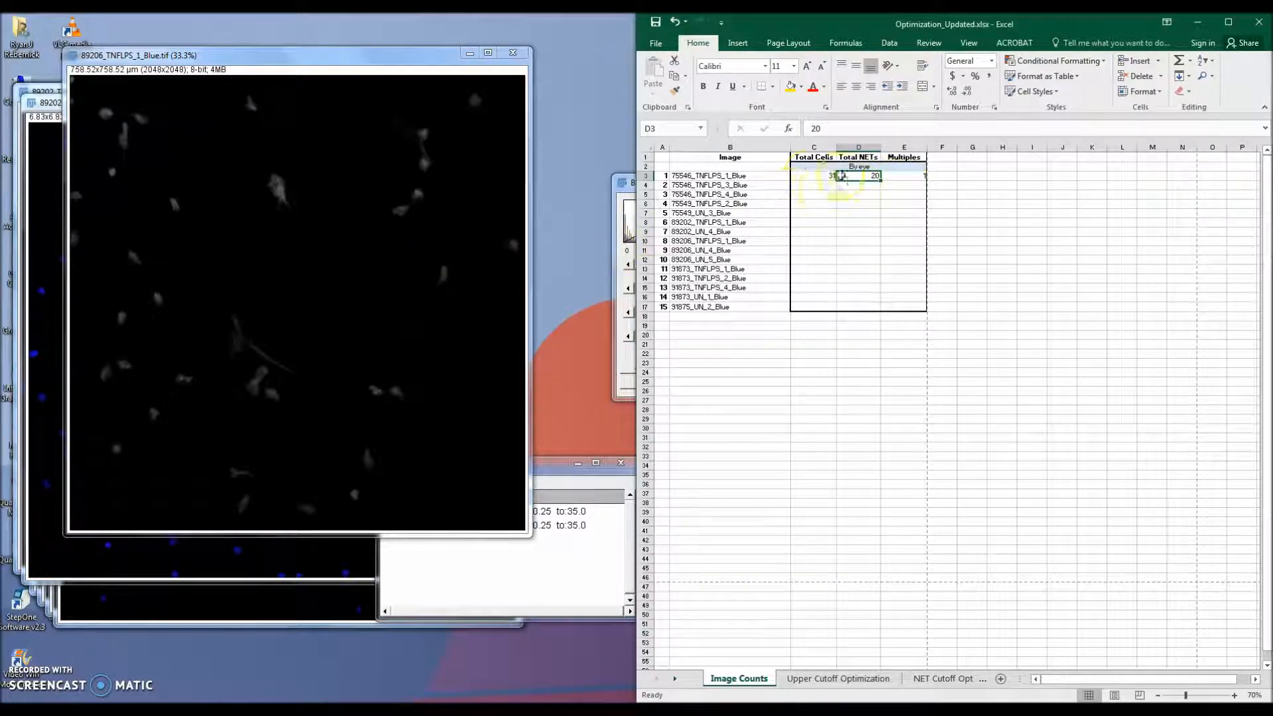
{"action": "left_click", "coordinate": [806, 176]}
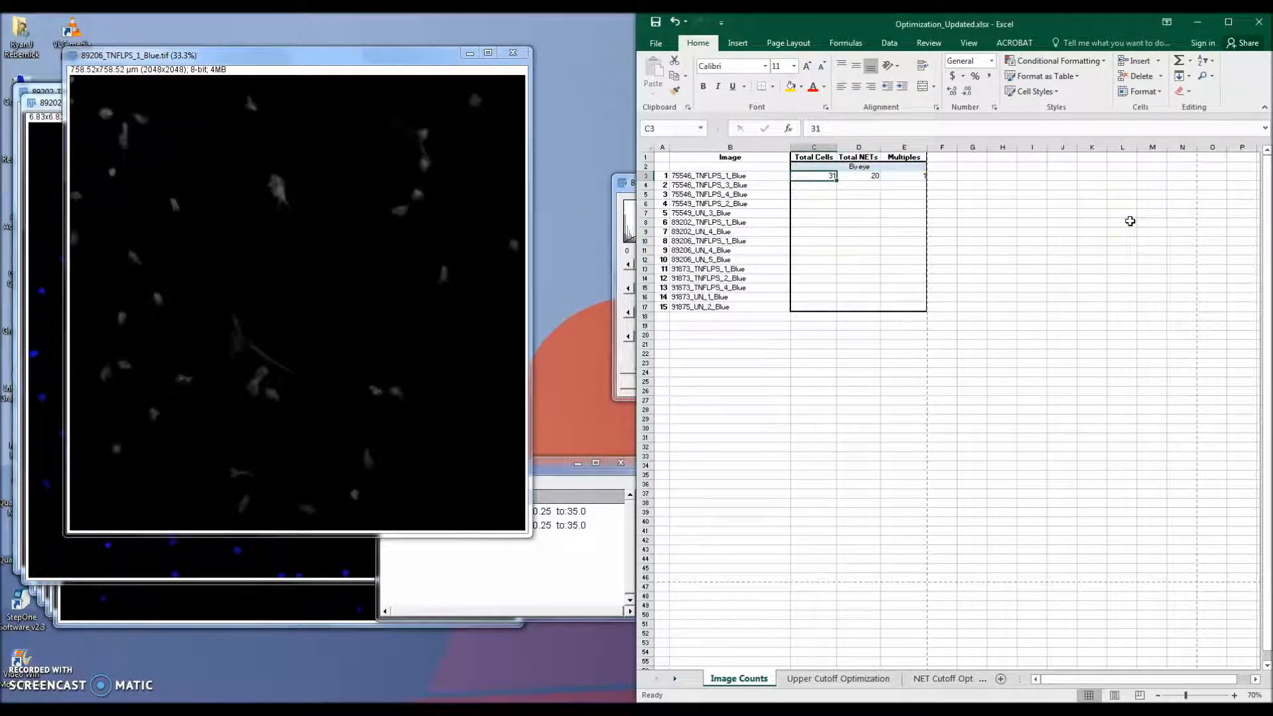
{"action": "type", "text": "29"}
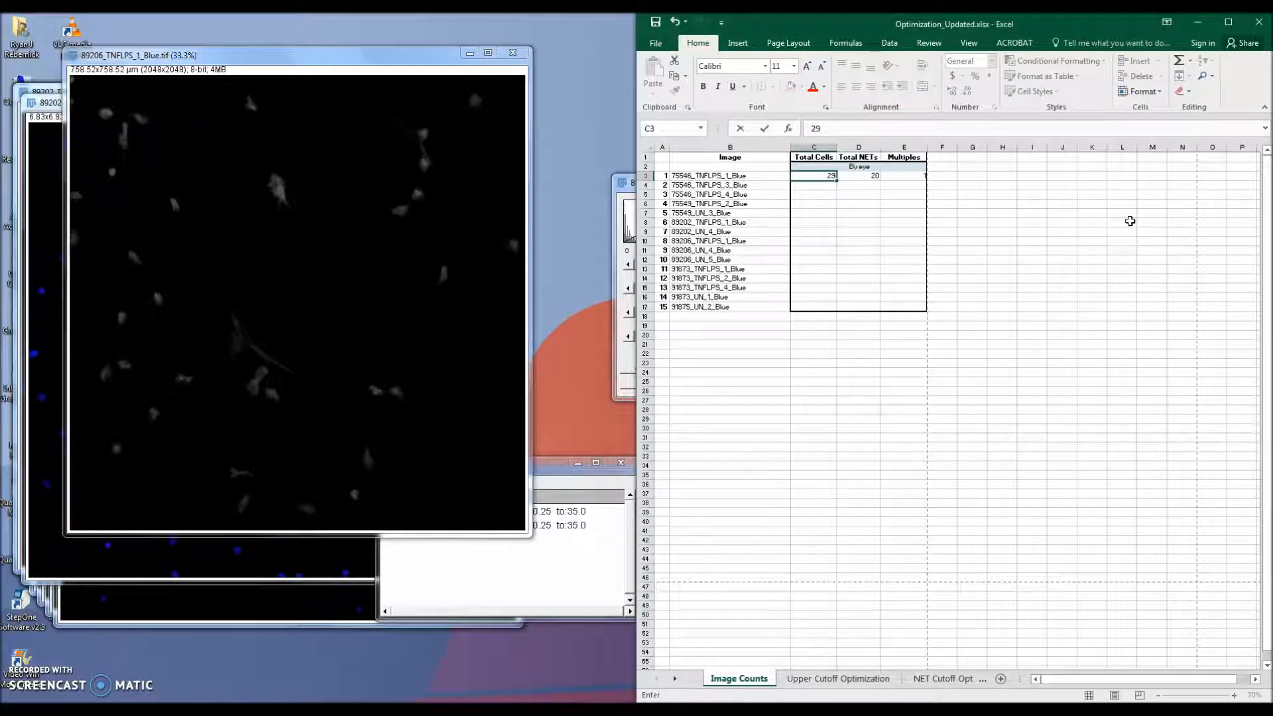
{"action": "key", "text": "Return"}
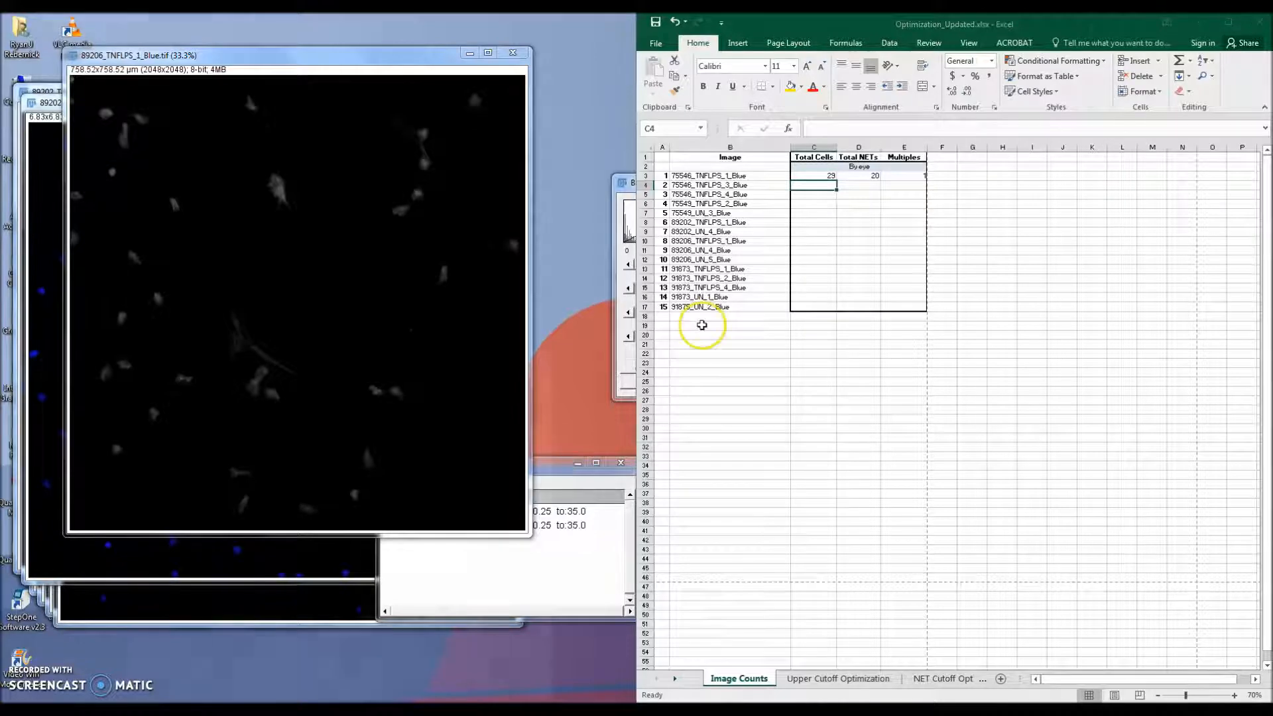
Step: Select the image names and count columns to review the completed by-eye counts, then minimize the workbook
{"action": "left_click_drag", "start_coordinate": [729, 185], "coordinate": [741, 307]}
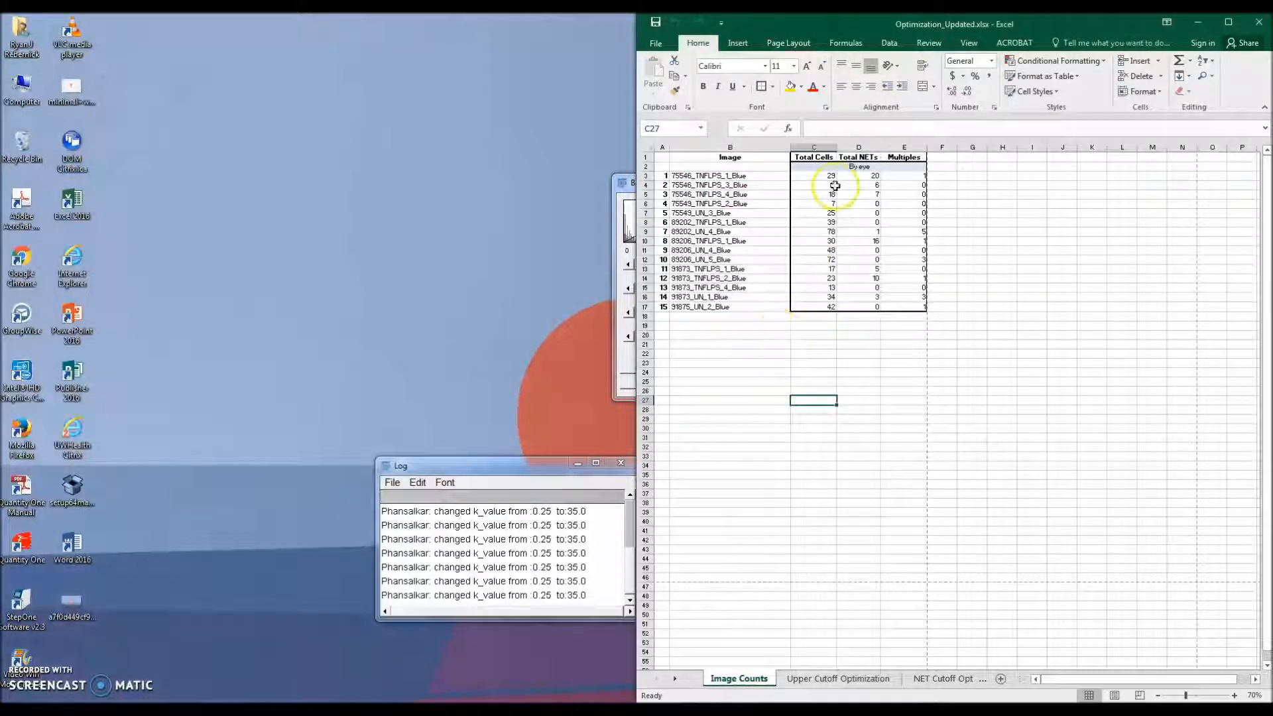
{"action": "left_click_drag", "start_coordinate": [827, 176], "coordinate": [909, 308]}
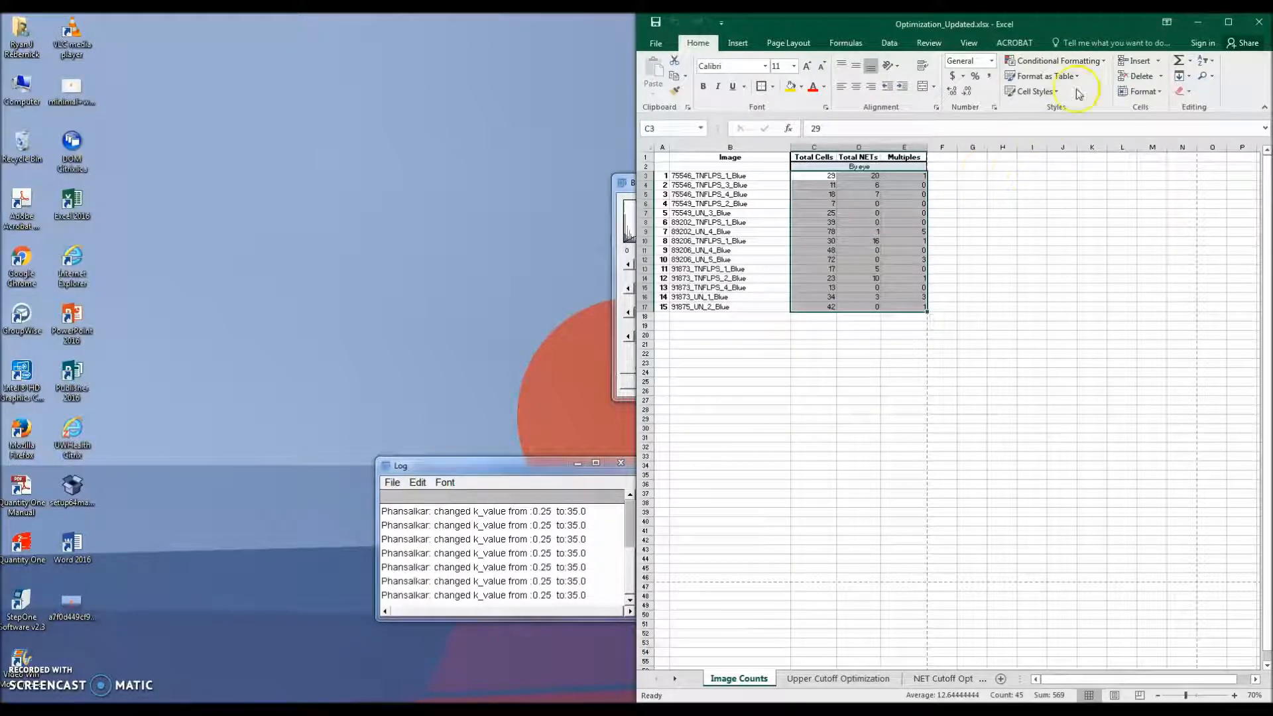
{"action": "left_click_drag", "start_coordinate": [719, 177], "coordinate": [731, 307]}
{"action": "left_click", "coordinate": [1197, 22]}
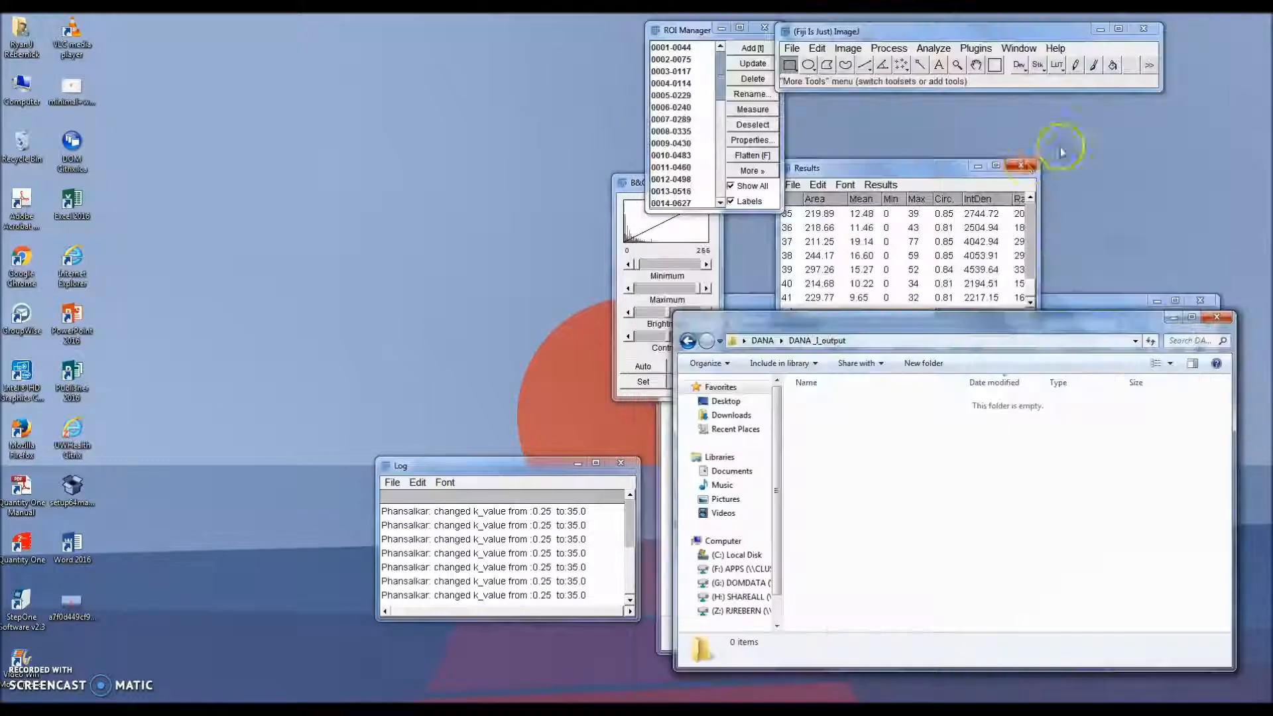
Step: Run the DANA I batch plugin on the Mouse_Neutrophil_DAPI folder
{"action": "left_click", "coordinate": [976, 49]}
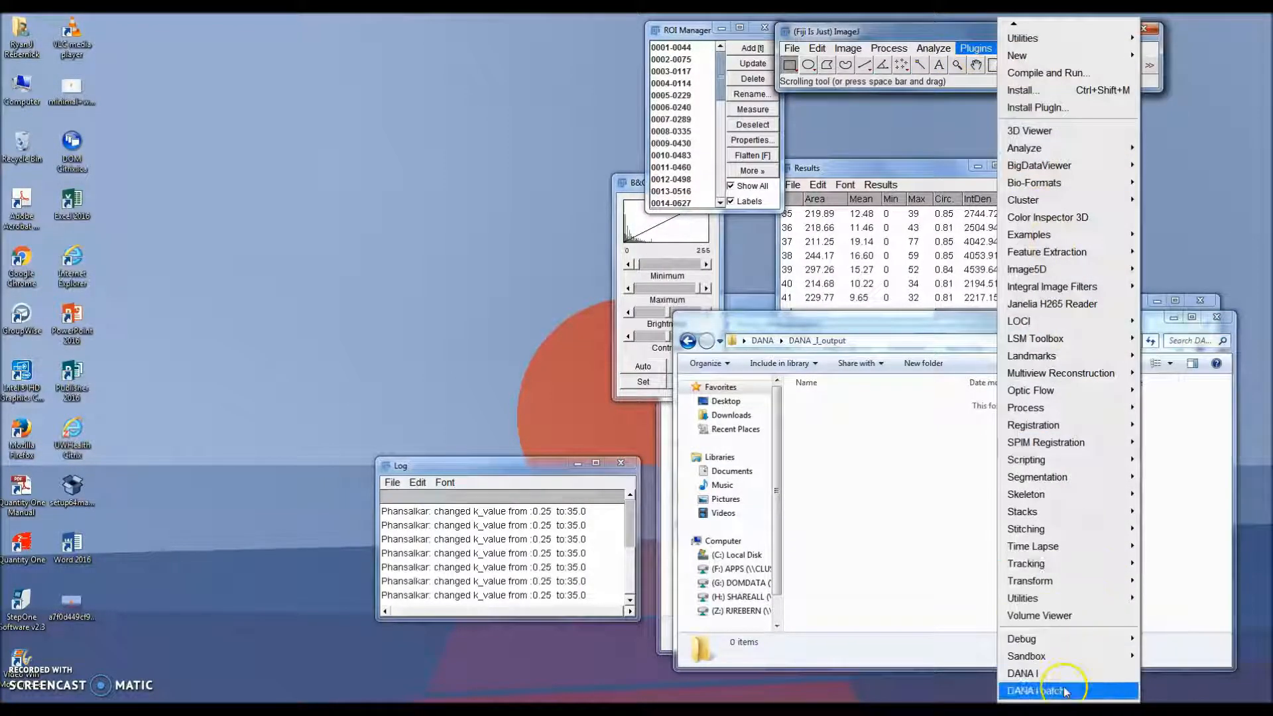
{"action": "left_click", "coordinate": [1060, 690]}
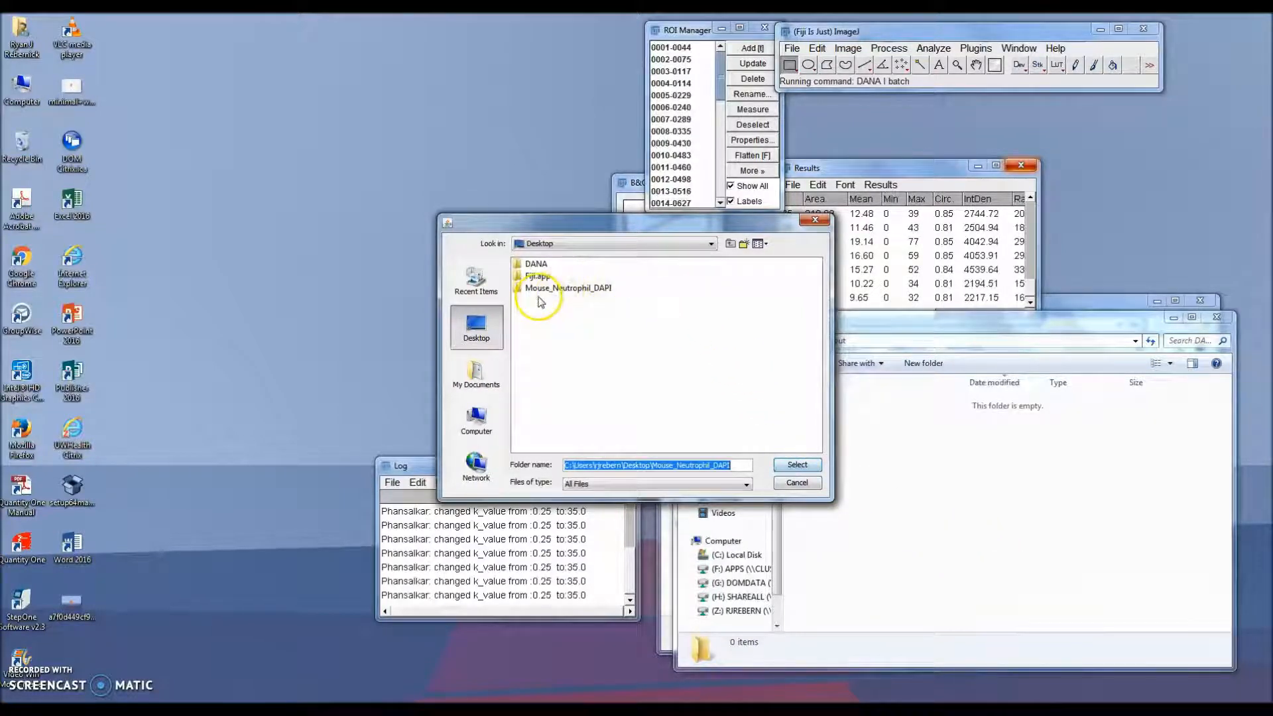
{"action": "left_click", "coordinate": [547, 289]}
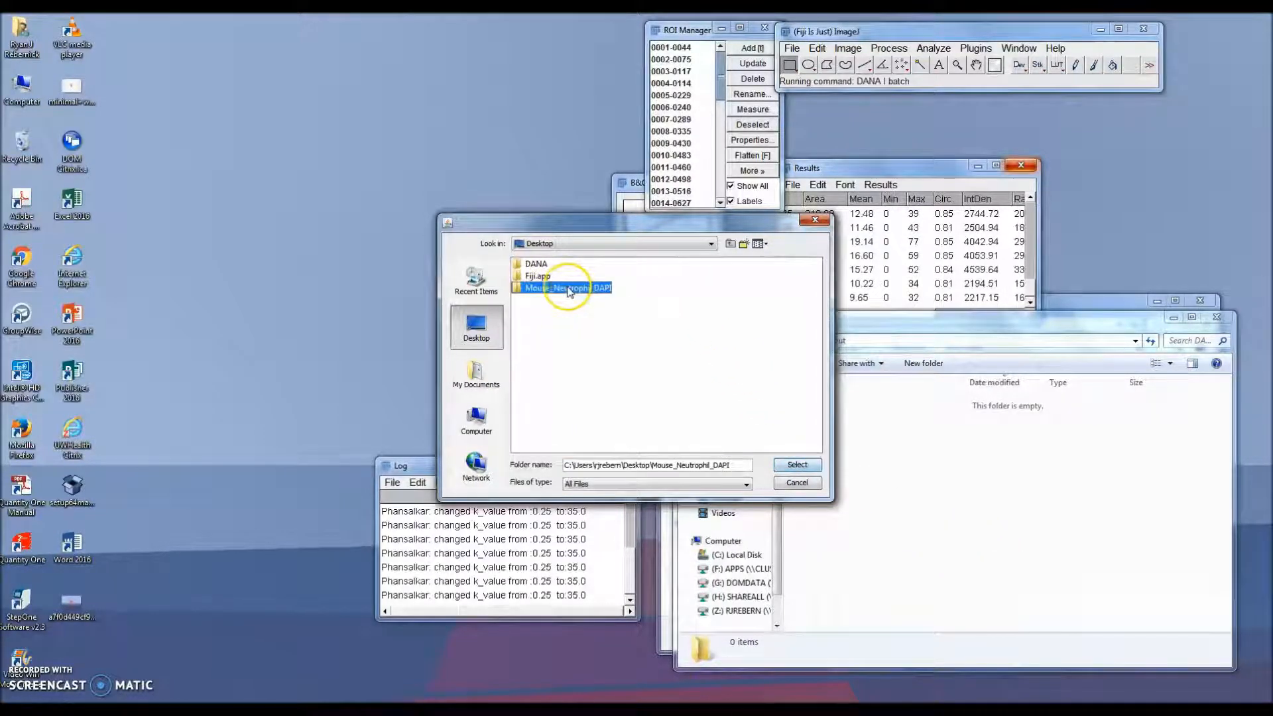
{"action": "left_click", "coordinate": [797, 464]}
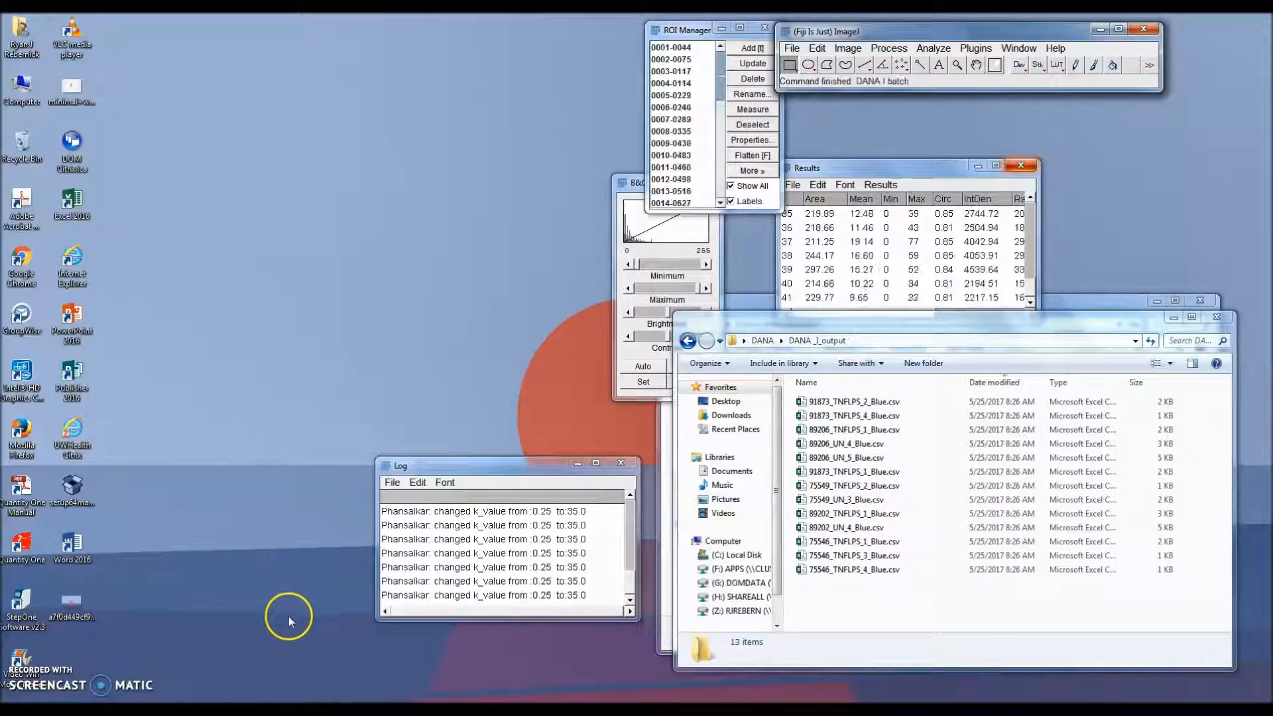
Step: Bring up the workbook and switch to the Upper Cutoff Optimization sheet
{"action": "left_click", "coordinate": [348, 709]}
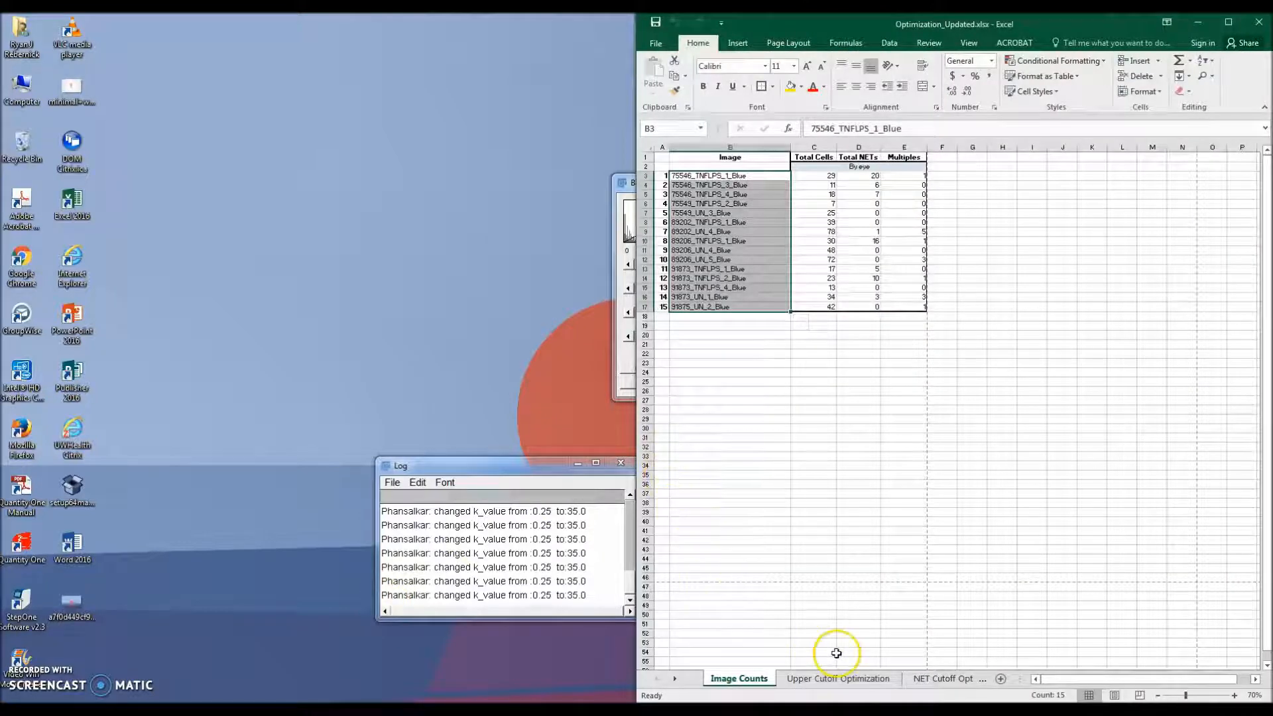
{"action": "left_click", "coordinate": [833, 677]}
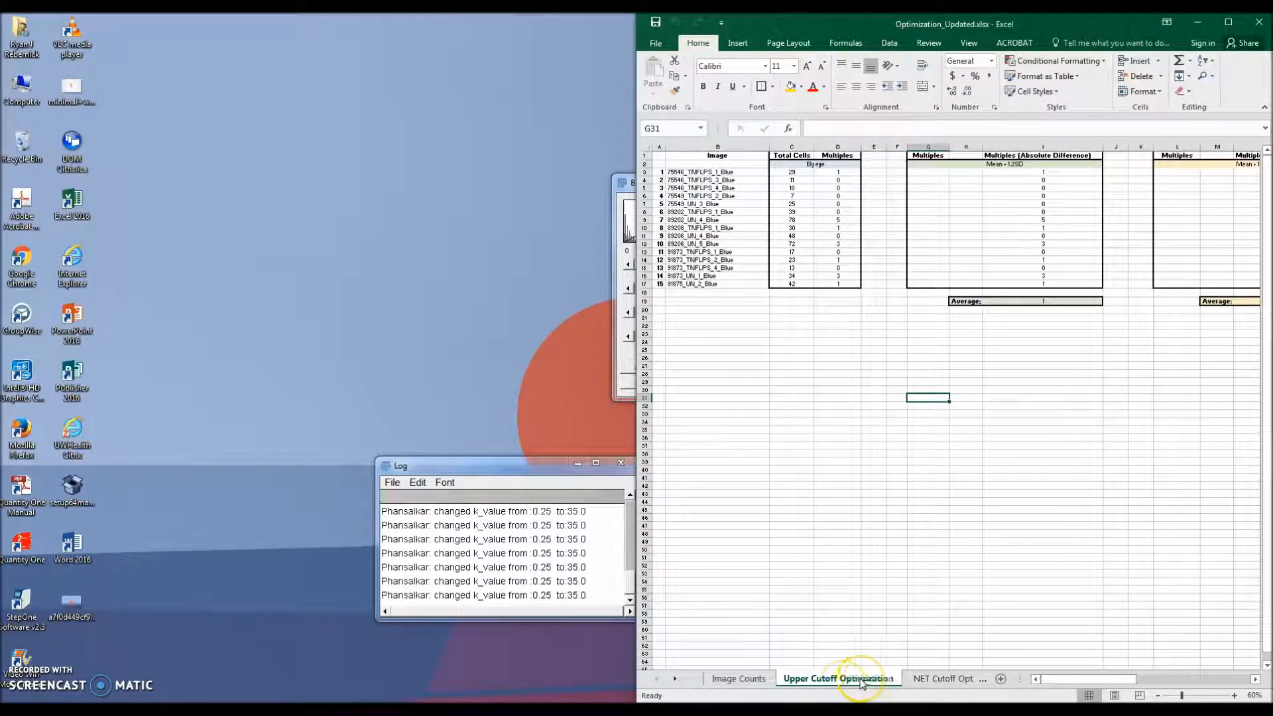
{"action": "left_click", "coordinate": [938, 677]}
{"action": "left_click", "coordinate": [776, 679]}
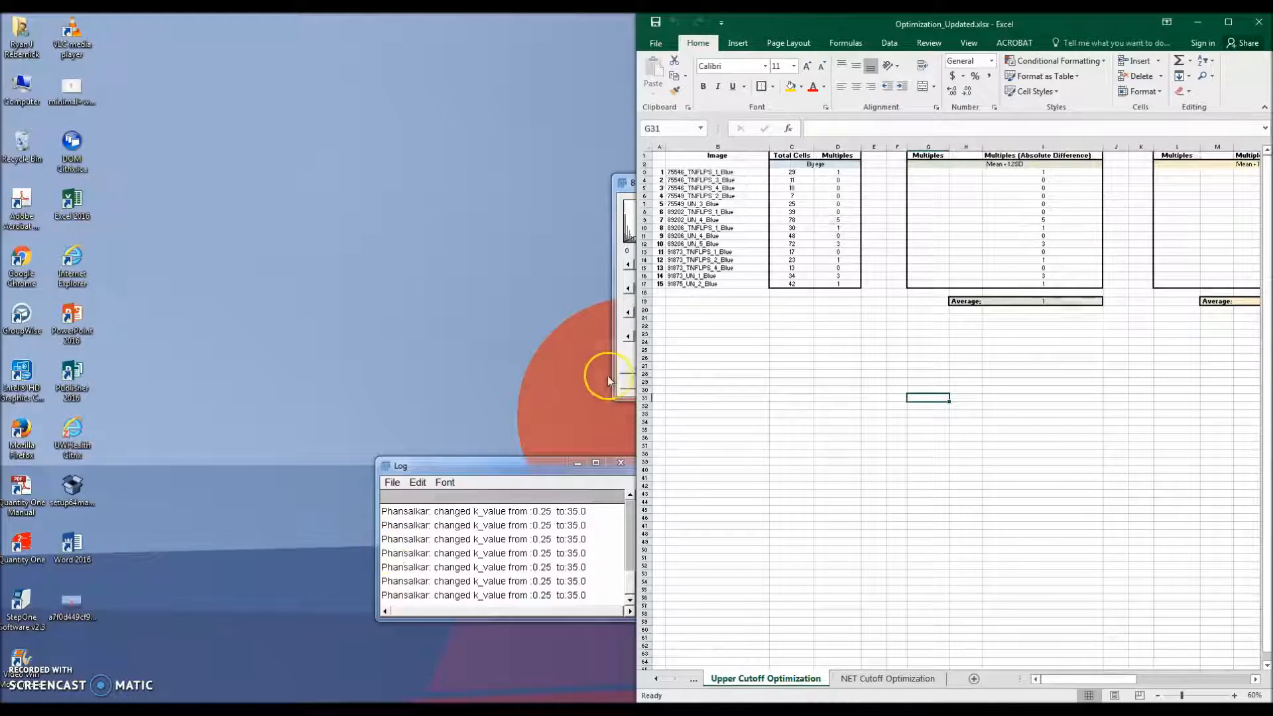
Step: Minimize the workbook and launch DANA_II.exe from the DANA folder, moving its window into view
{"action": "left_click", "coordinate": [1202, 26]}
{"action": "left_click", "coordinate": [687, 340]}
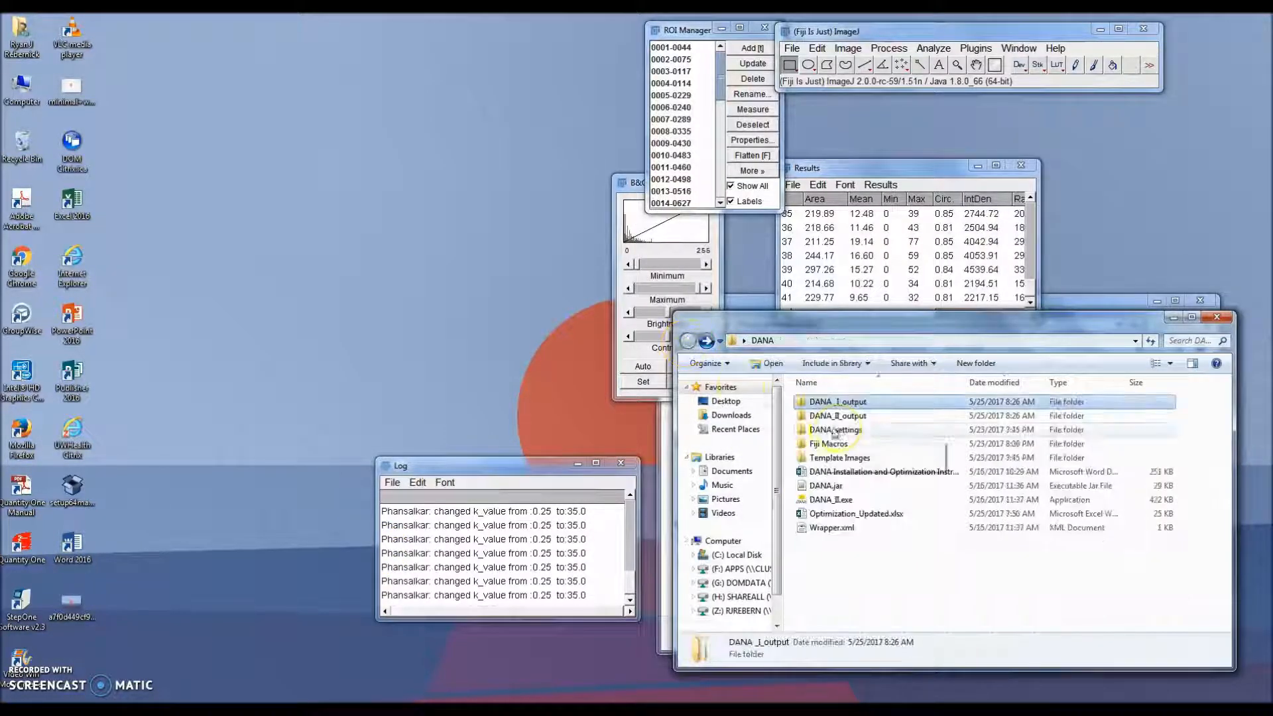
{"action": "left_click", "coordinate": [828, 499]}
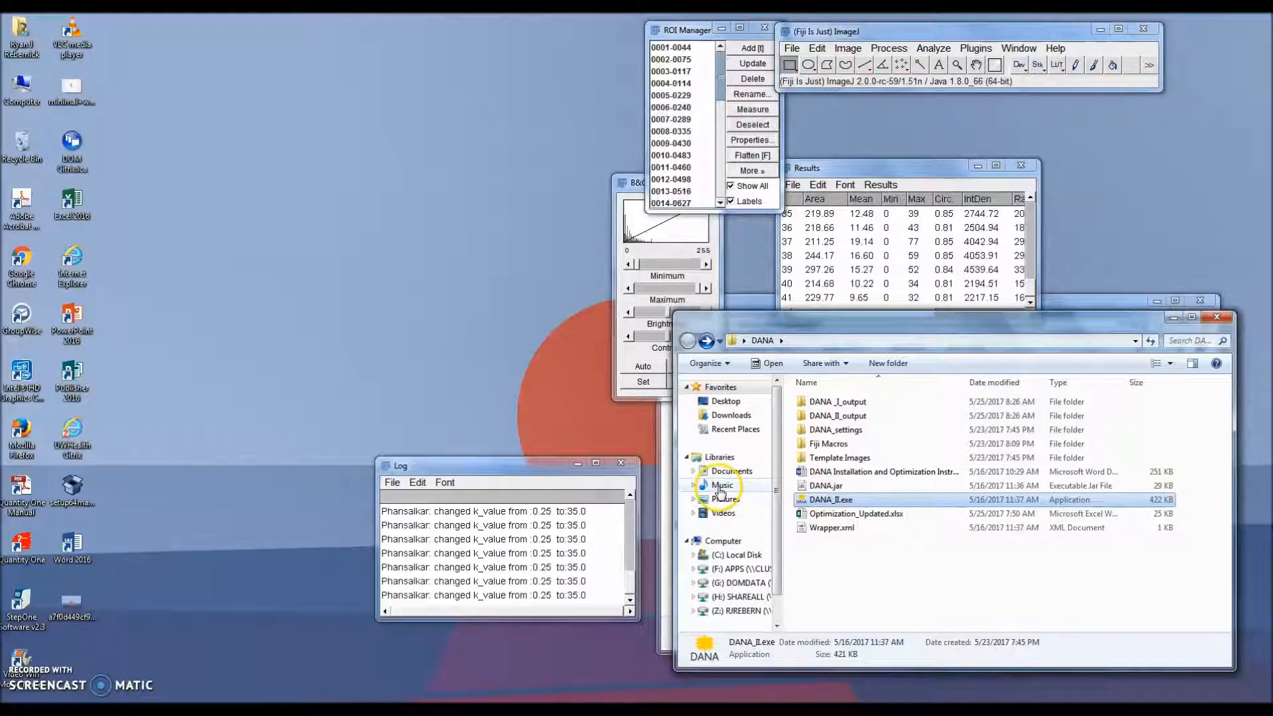
{"action": "left_click_drag", "start_coordinate": [279, 15], "coordinate": [361, 76]}
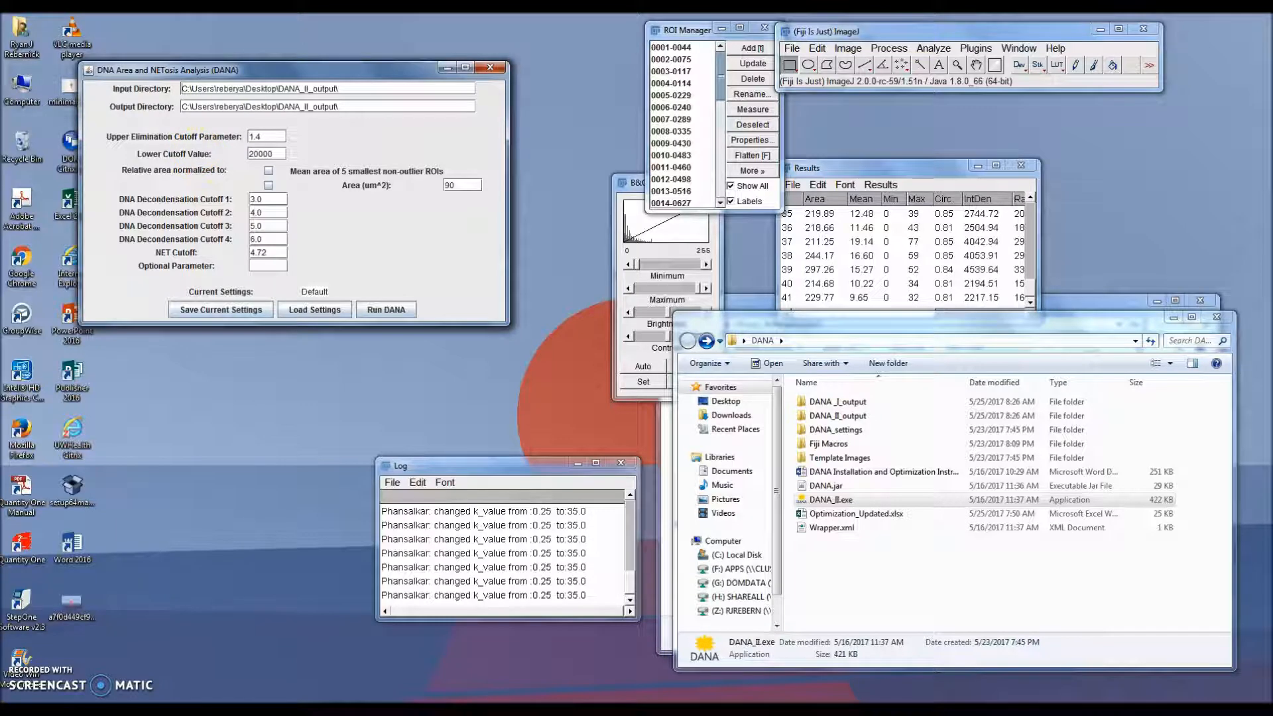
Step: Inspect the Mean + 1.25SD cutoff column headings across the Upper Cutoff Optimization sheet
{"action": "left_click", "coordinate": [345, 709]}
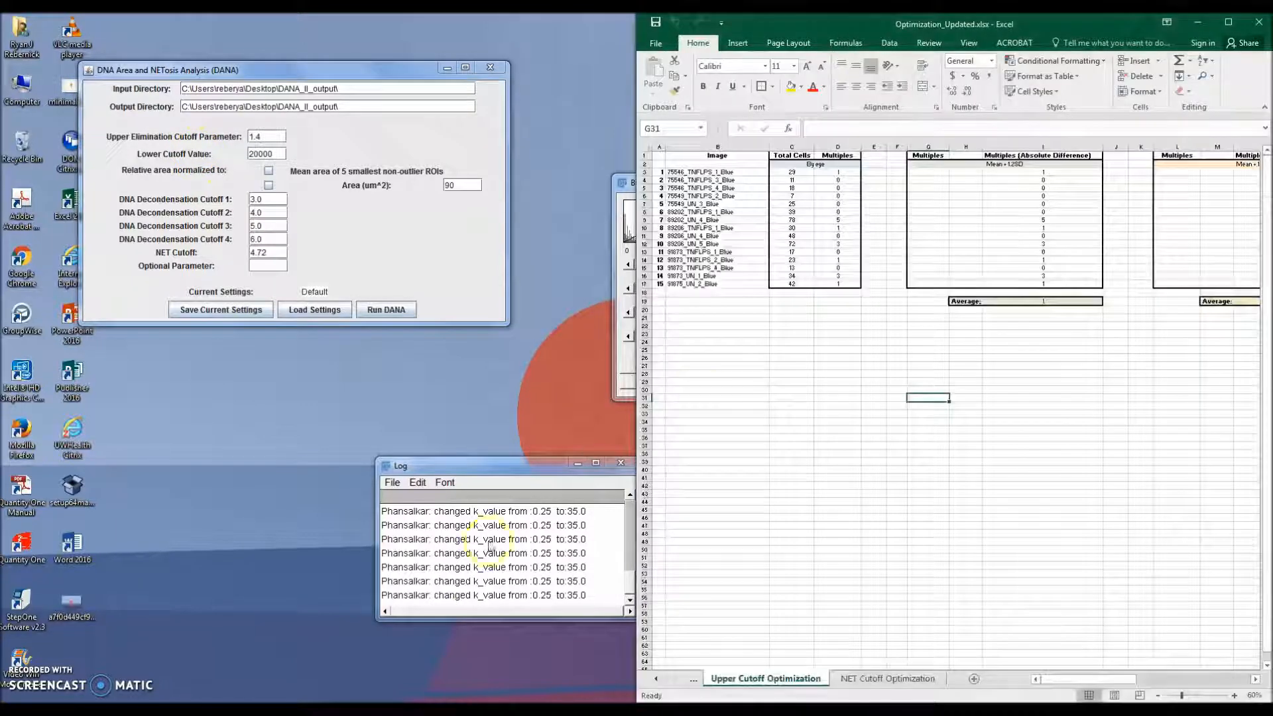
{"action": "left_click", "coordinate": [1005, 164]}
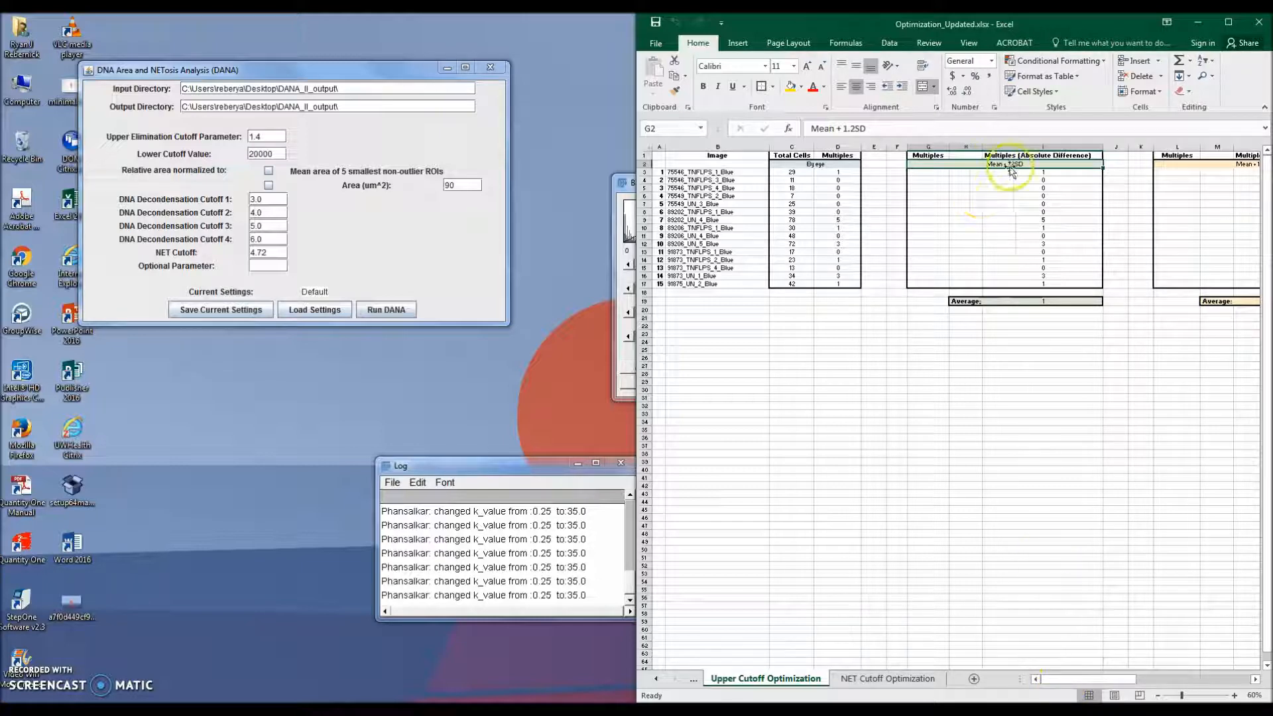
{"action": "left_click_drag", "start_coordinate": [1079, 676], "coordinate": [1121, 673]}
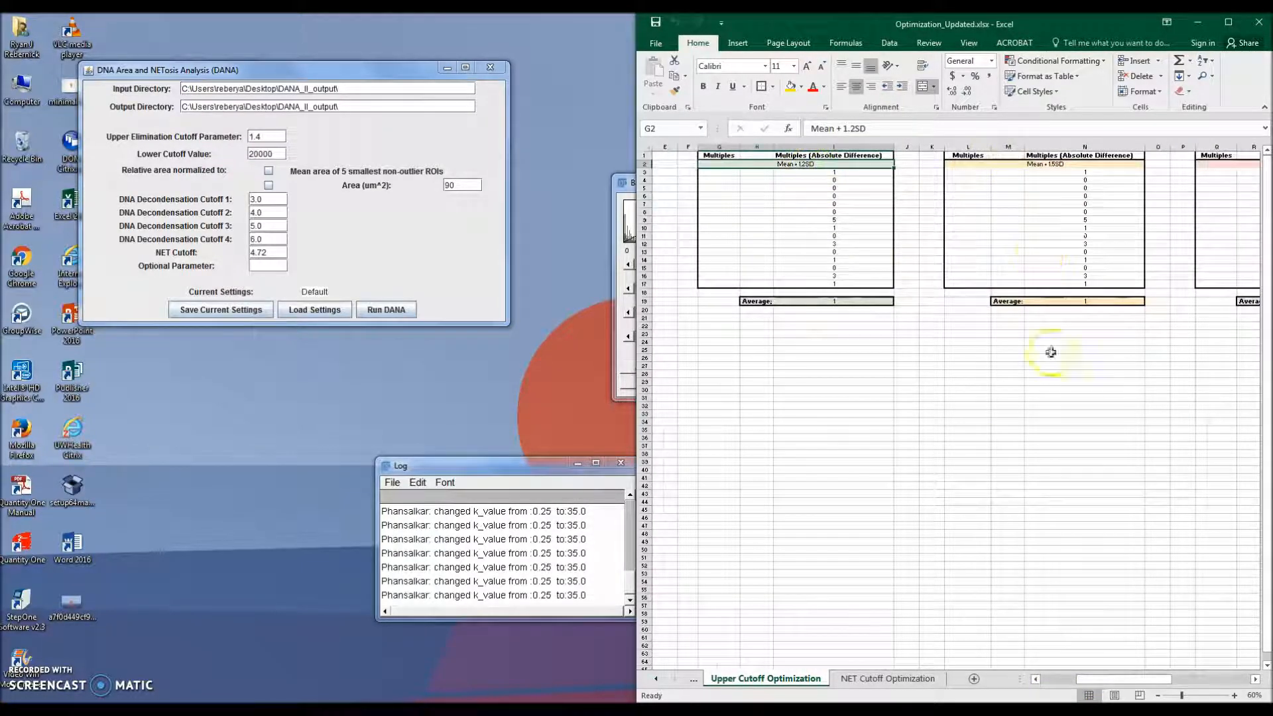
{"action": "left_click_drag", "start_coordinate": [1121, 679], "coordinate": [1075, 691]}
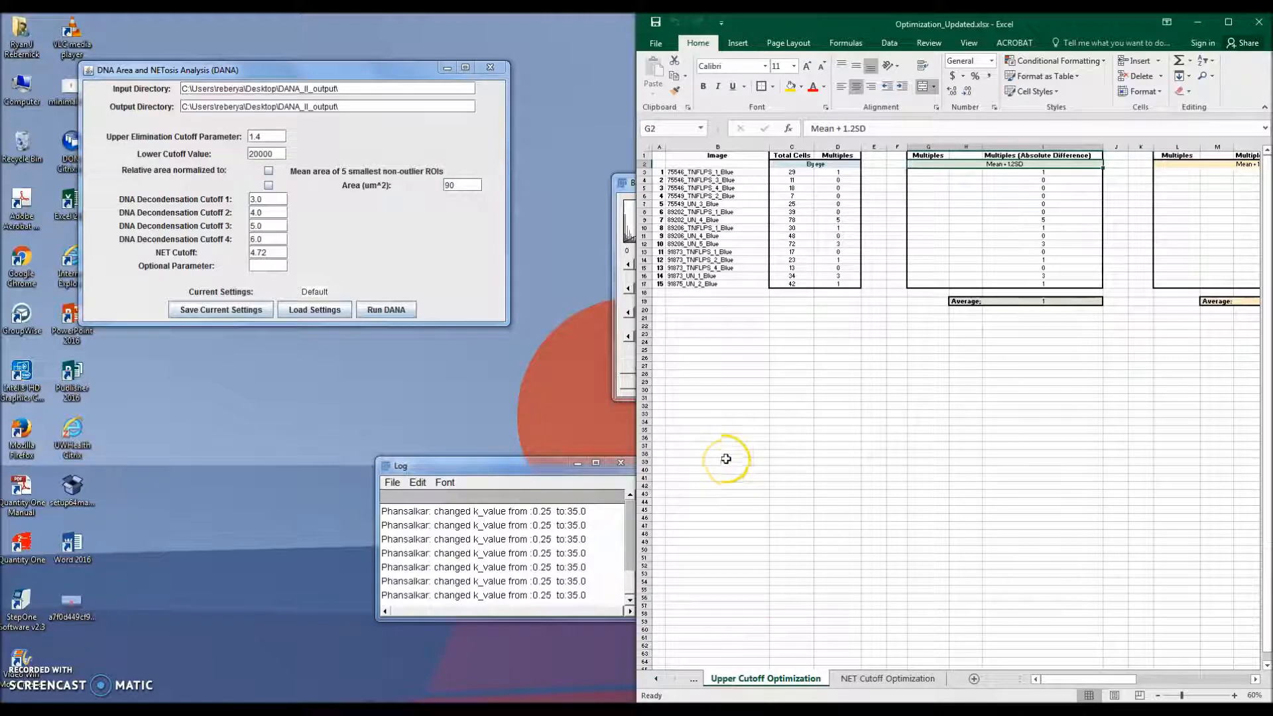
Step: Set DANA II's Upper Elimination Cutoff Parameter to 1.2 and minimize the workbook
{"action": "key", "text": "alt+Tab"}
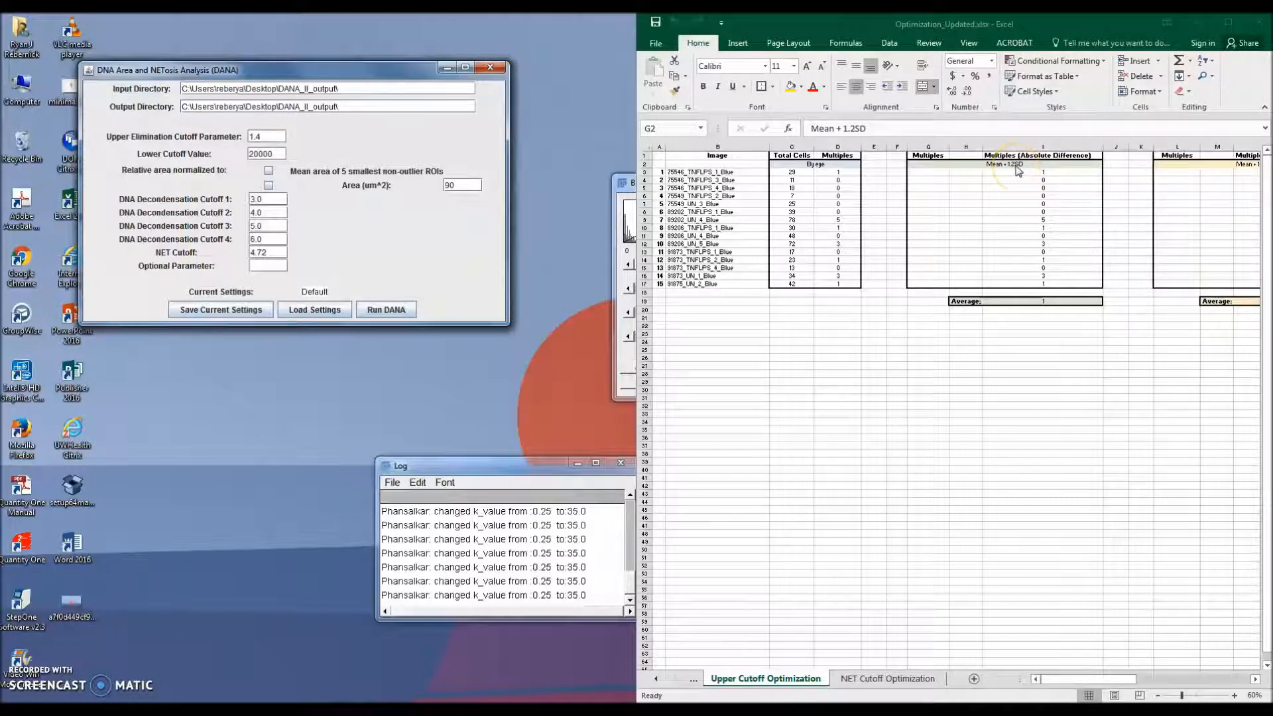
{"action": "left_click", "coordinate": [271, 134]}
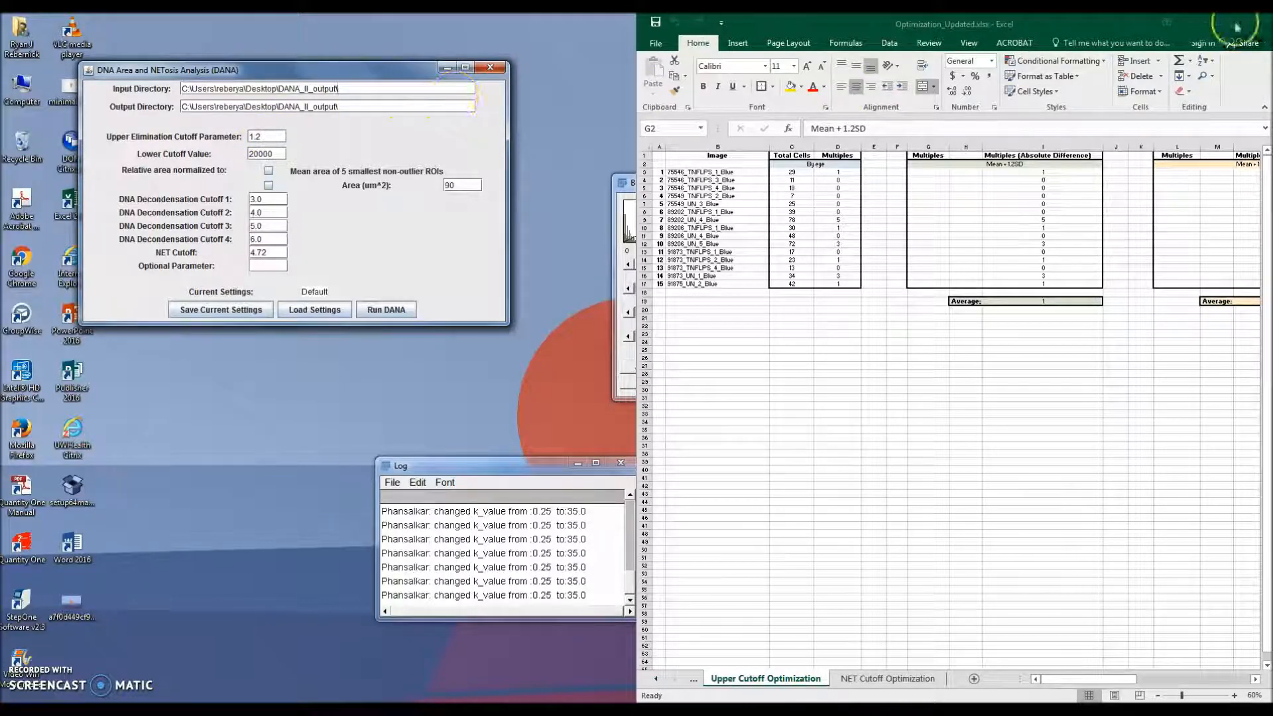
{"action": "left_click", "coordinate": [1197, 26]}
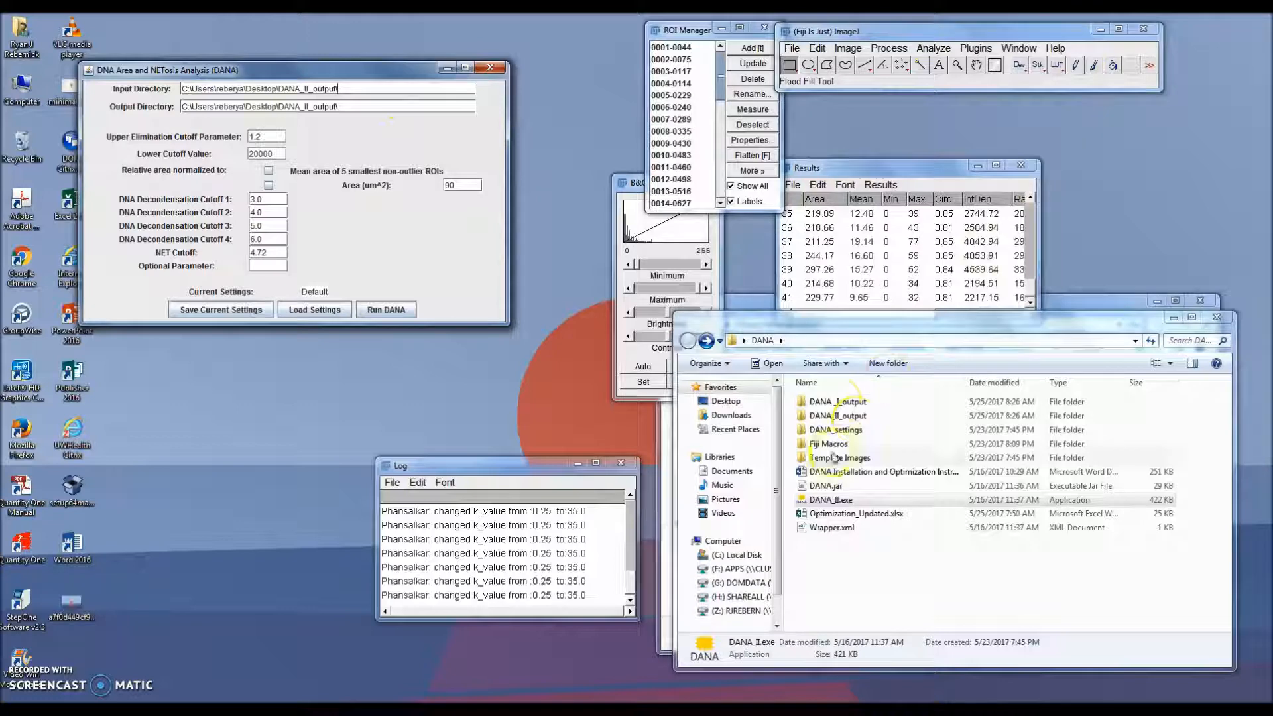
Step: Copy the DANA_I_output folder path and paste it as DANA II's Input Directory
{"action": "left_click", "coordinate": [839, 402]}
{"action": "double_click", "coordinate": [838, 402]}
{"action": "left_click", "coordinate": [874, 340]}
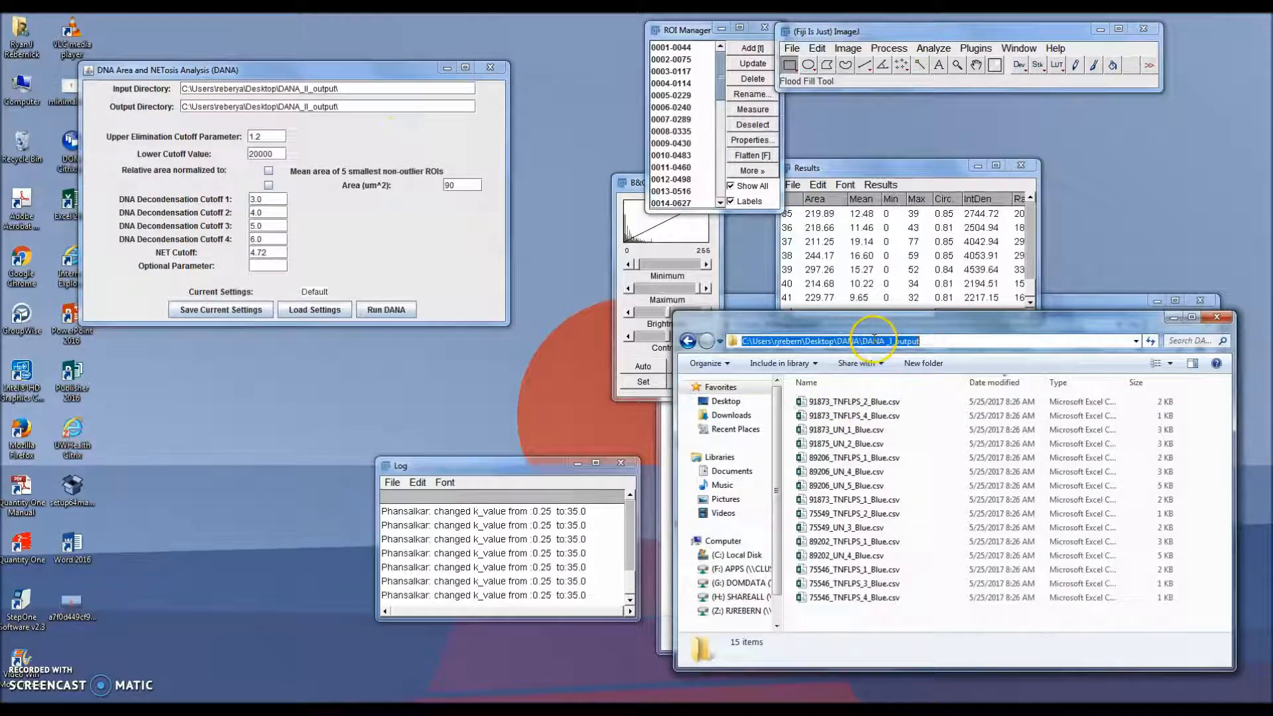
{"action": "left_click", "coordinate": [358, 86]}
{"action": "key", "text": "ctrl+a"}
{"action": "type", "text": "C:\\Users\\rjeberm\\Desktop\\DANA\\DANA_I_output"}
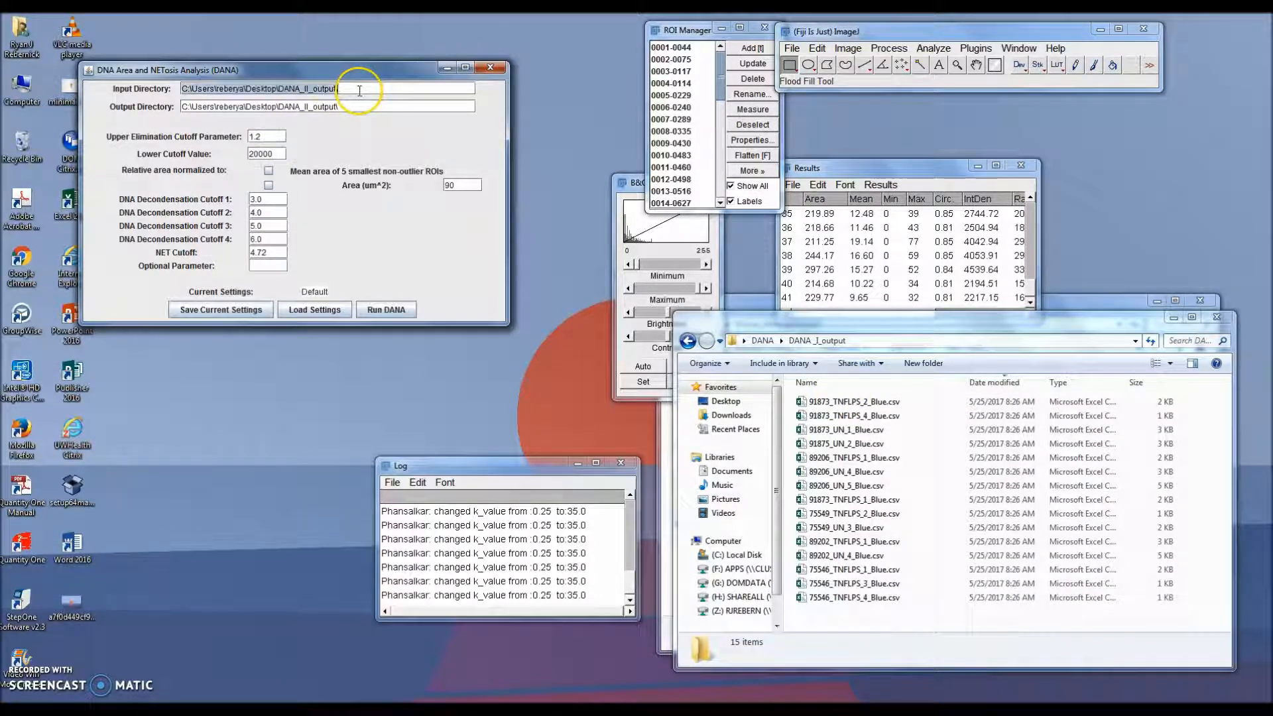
Step: Copy the DANA_II_output folder path and set it as DANA II's Output Directory
{"action": "left_click", "coordinate": [688, 340]}
{"action": "double_click", "coordinate": [839, 415]}
{"action": "left_click", "coordinate": [856, 342]}
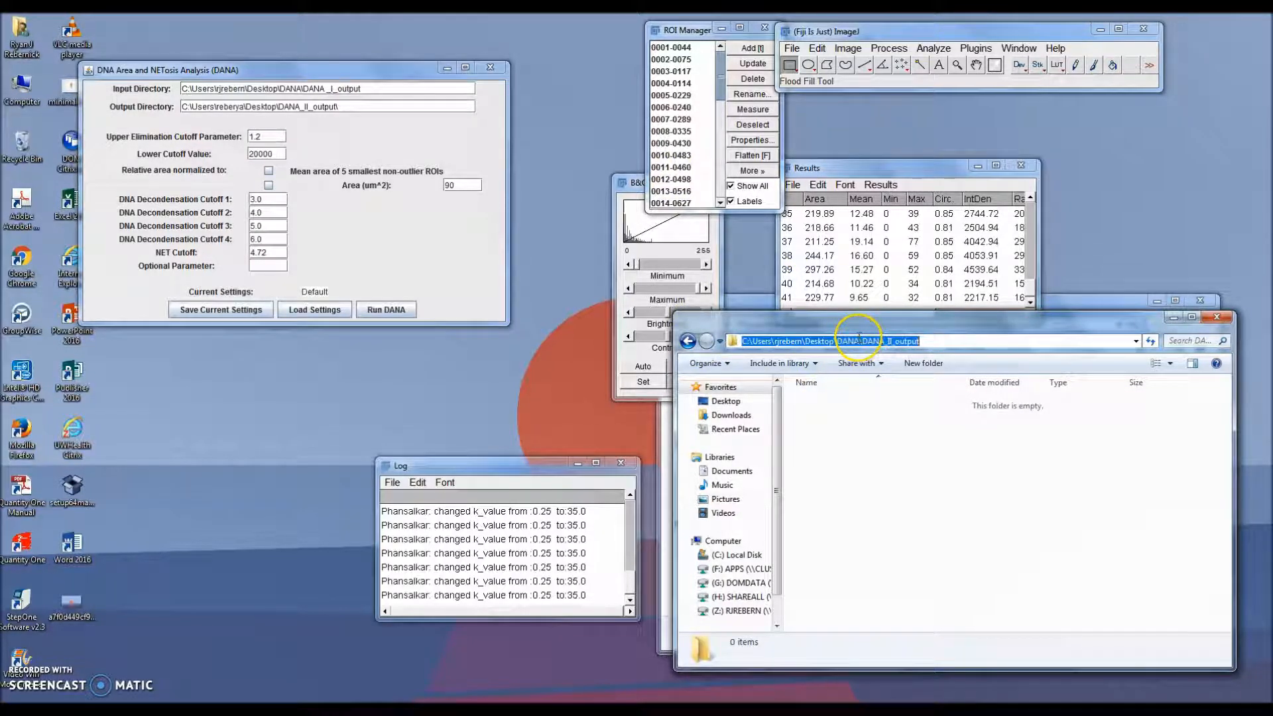
{"action": "left_click_drag", "start_coordinate": [358, 106], "coordinate": [116, 107]}
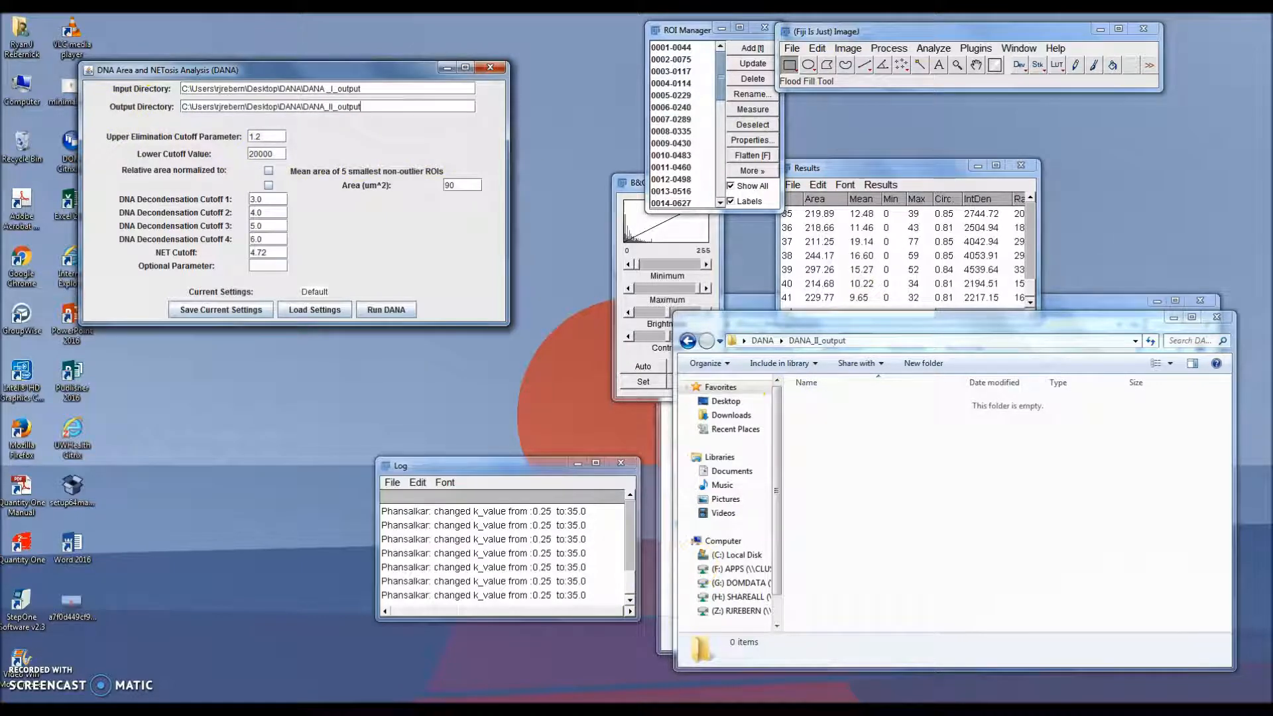
Step: Enable normalization to the mean area of the 5 smallest non-outlier ROIs and run DANA II
{"action": "left_click", "coordinate": [386, 696]}
{"action": "left_click", "coordinate": [261, 137]}
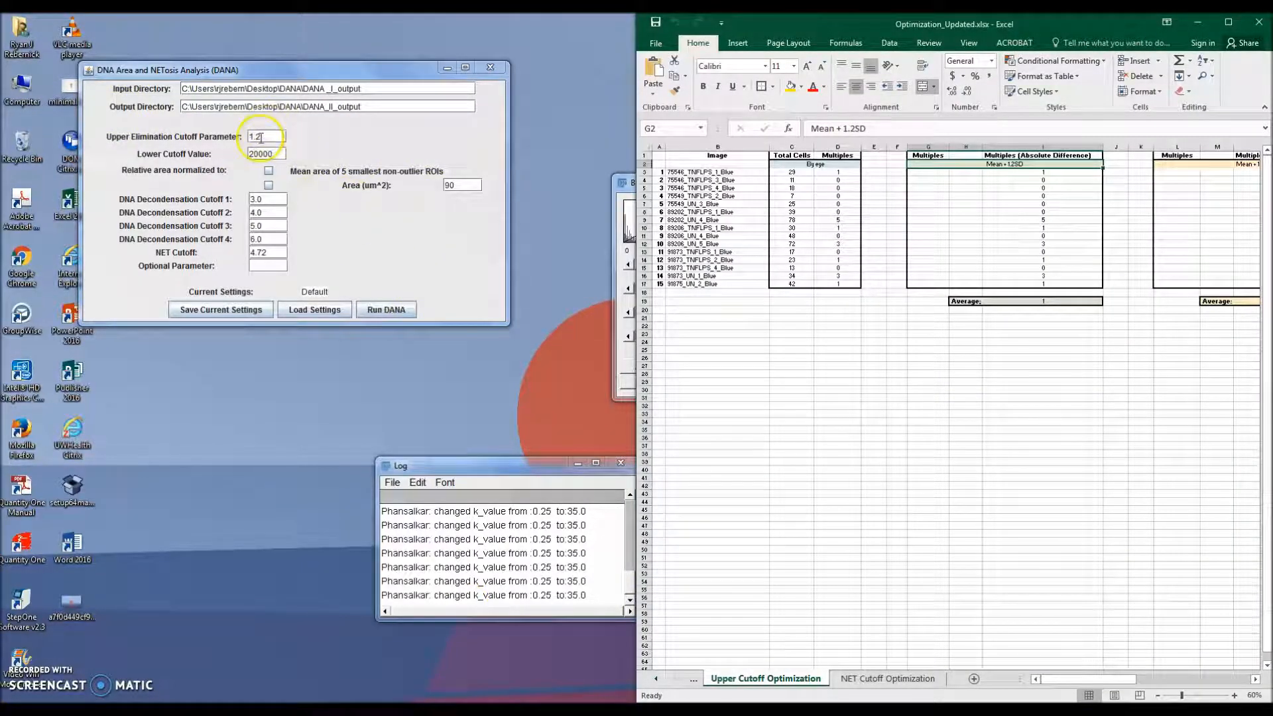
{"action": "left_click", "coordinate": [387, 310]}
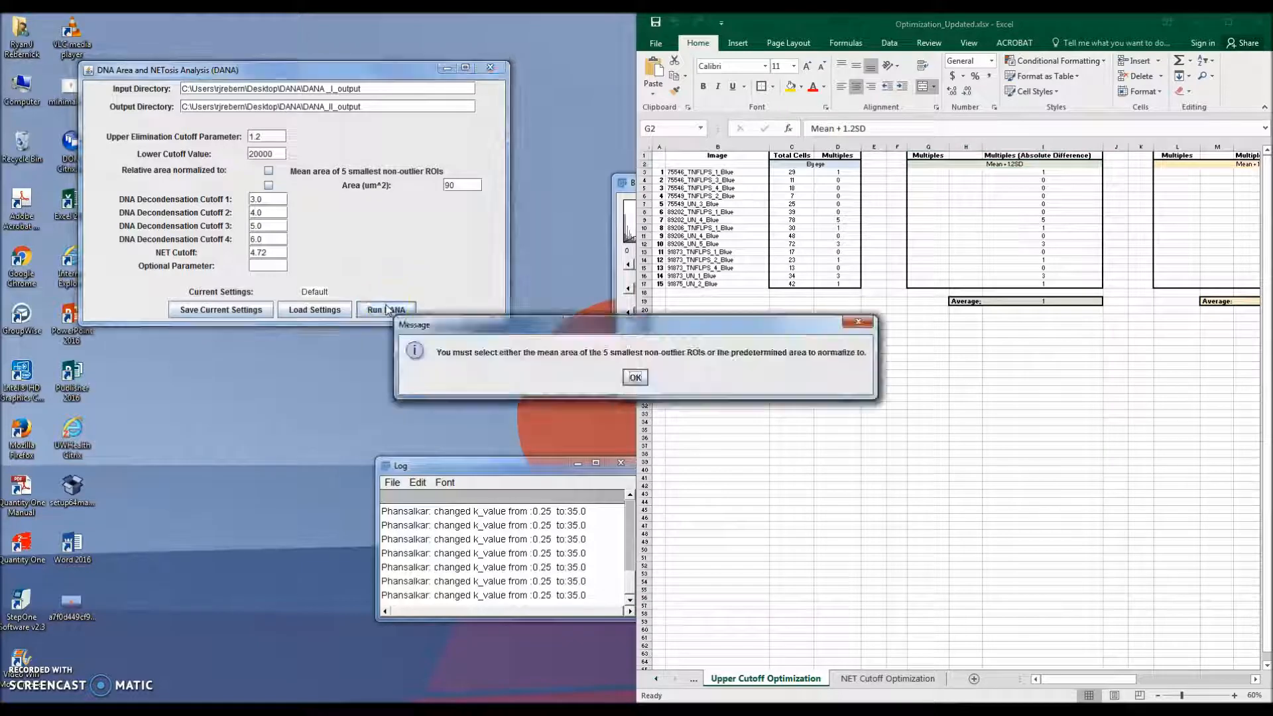
{"action": "left_click", "coordinate": [636, 378]}
{"action": "left_click", "coordinate": [269, 172]}
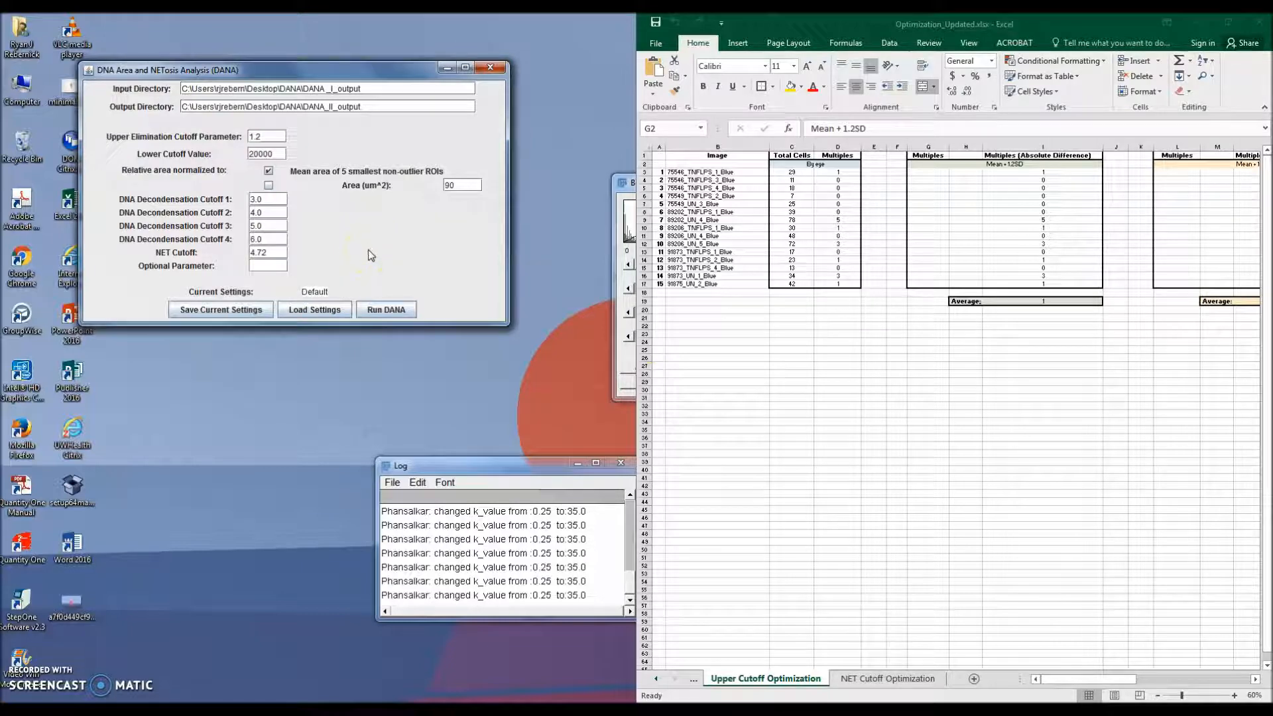
{"action": "left_click", "coordinate": [387, 309]}
Step: Minimize the workbook and open Summary.csv from the DANA_II_output folder
{"action": "left_click", "coordinate": [1087, 25]}
{"action": "left_click", "coordinate": [1203, 22]}
{"action": "left_click", "coordinate": [717, 342]}
{"action": "left_click", "coordinate": [687, 341]}
{"action": "left_click", "coordinate": [707, 340]}
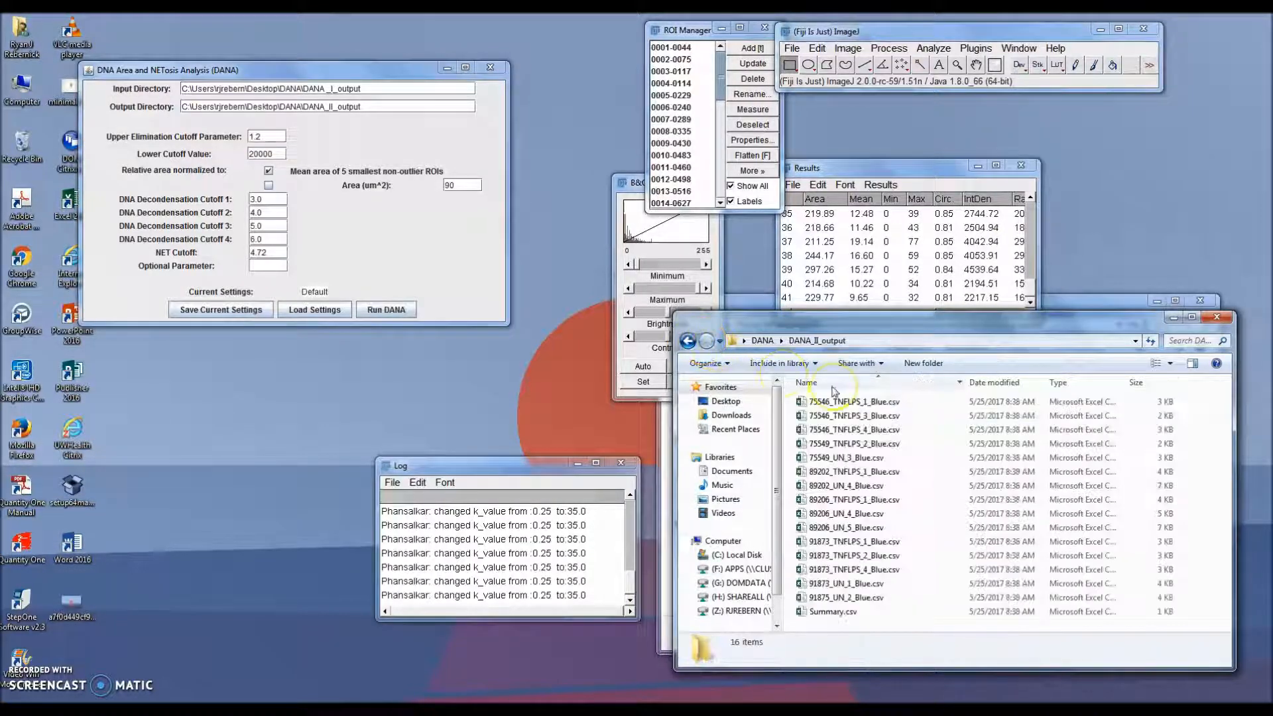
{"action": "double_click", "coordinate": [833, 611]}
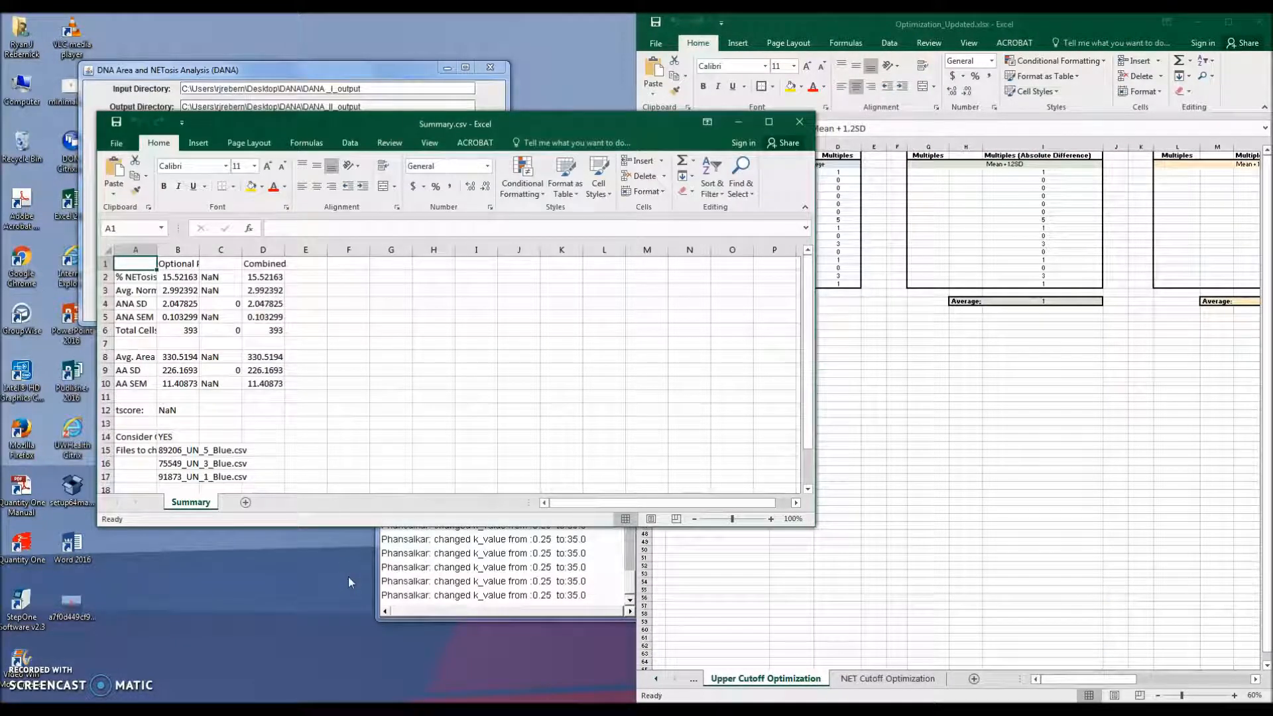
Step: Maximize the Summary.csv window and widen columns A and B to fit their contents
{"action": "left_click", "coordinate": [771, 122]}
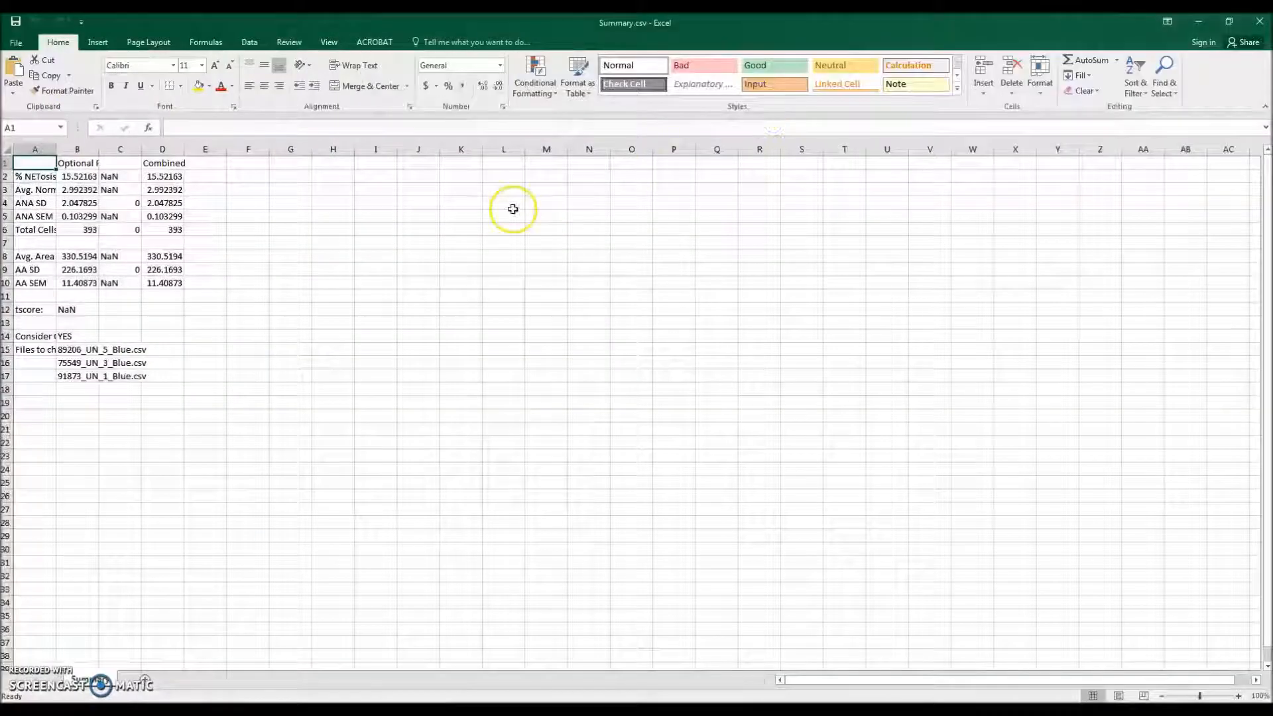
{"action": "double_click", "coordinate": [56, 149]}
{"action": "double_click", "coordinate": [255, 149]}
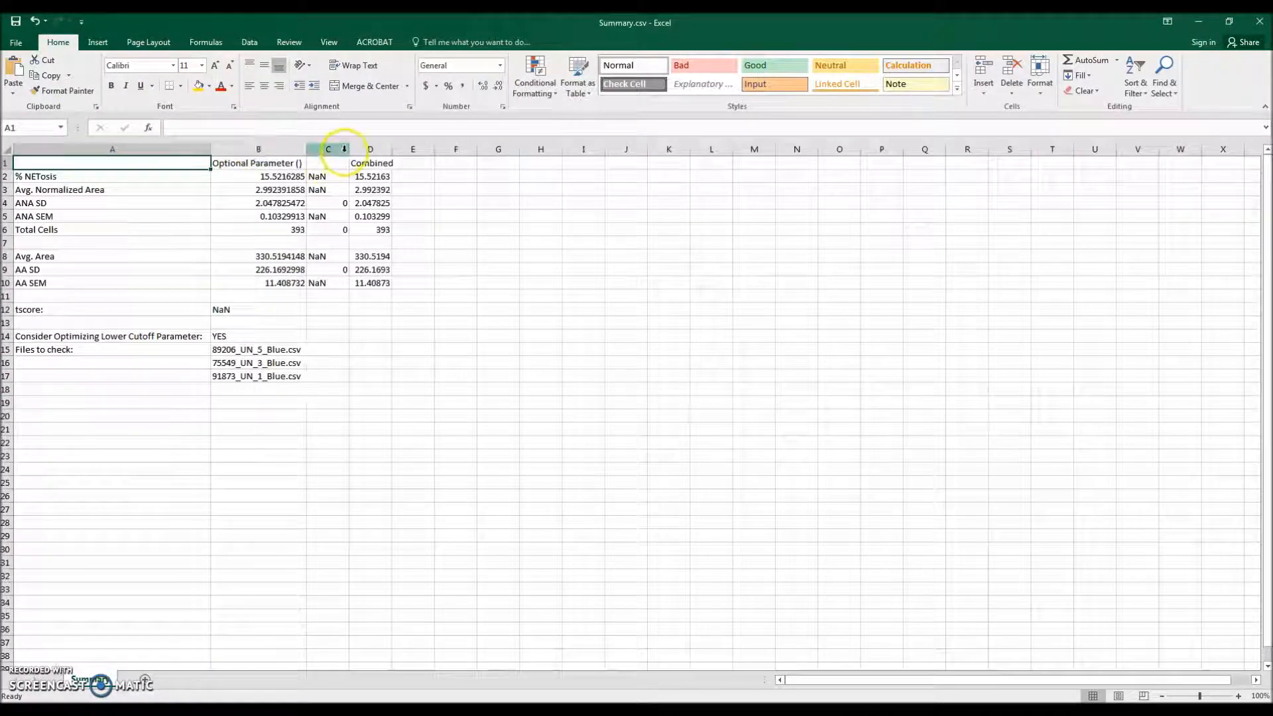
Step: Examine the Lower Cutoff optimization recommendation and the list of files to check in the summary
{"action": "left_click_drag", "start_coordinate": [71, 336], "coordinate": [296, 375]}
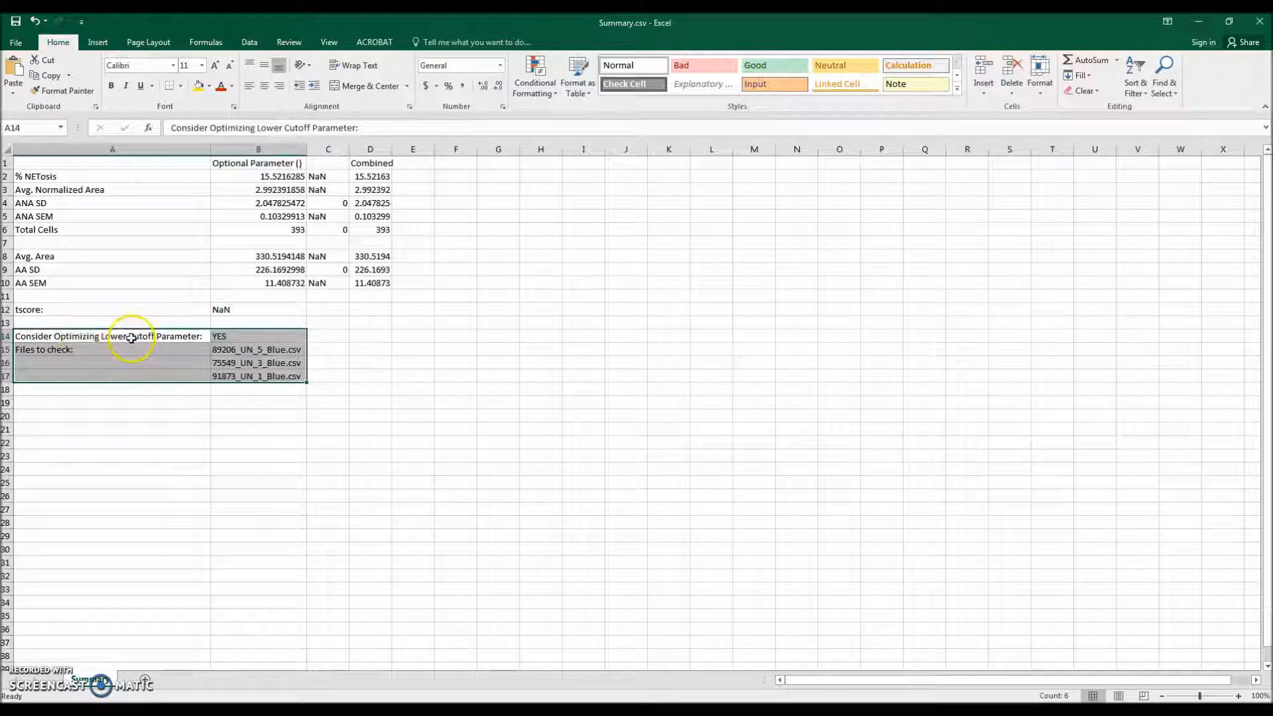
{"action": "left_click", "coordinate": [241, 336]}
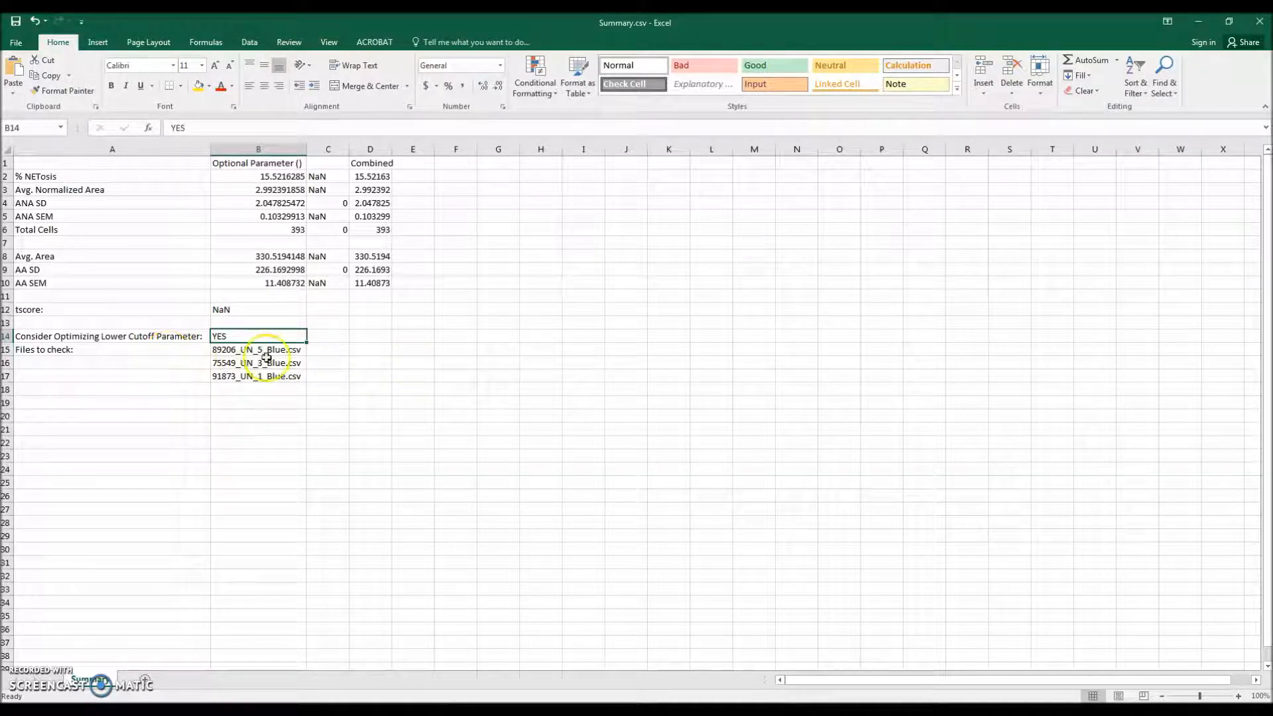
{"action": "left_click_drag", "start_coordinate": [271, 351], "coordinate": [272, 380]}
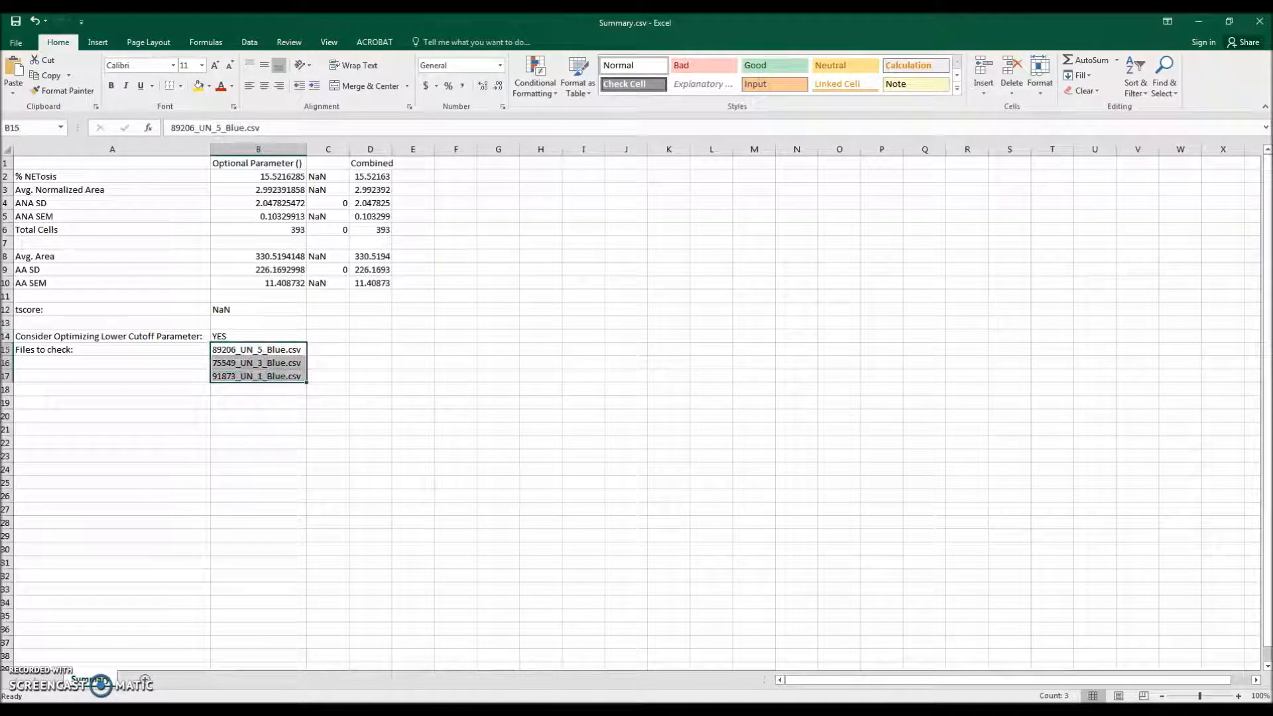
{"action": "left_click", "coordinate": [299, 352]}
{"action": "key", "text": "Down"}
{"action": "key", "text": "Down"}
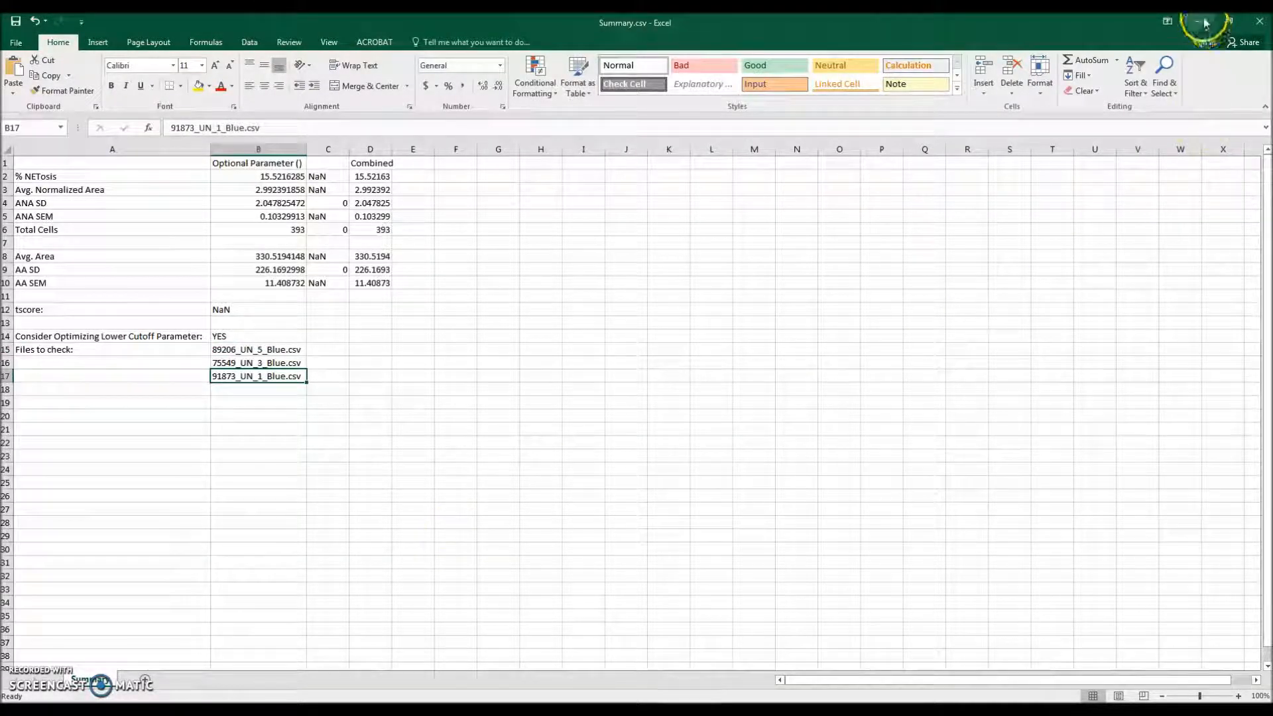
Step: Dock the summary on the left, minimize the optimization workbook, and open 89206_UN_5_Blue.csv from DANA_II_output
{"action": "left_click_drag", "start_coordinate": [849, 25], "coordinate": [1, 220]}
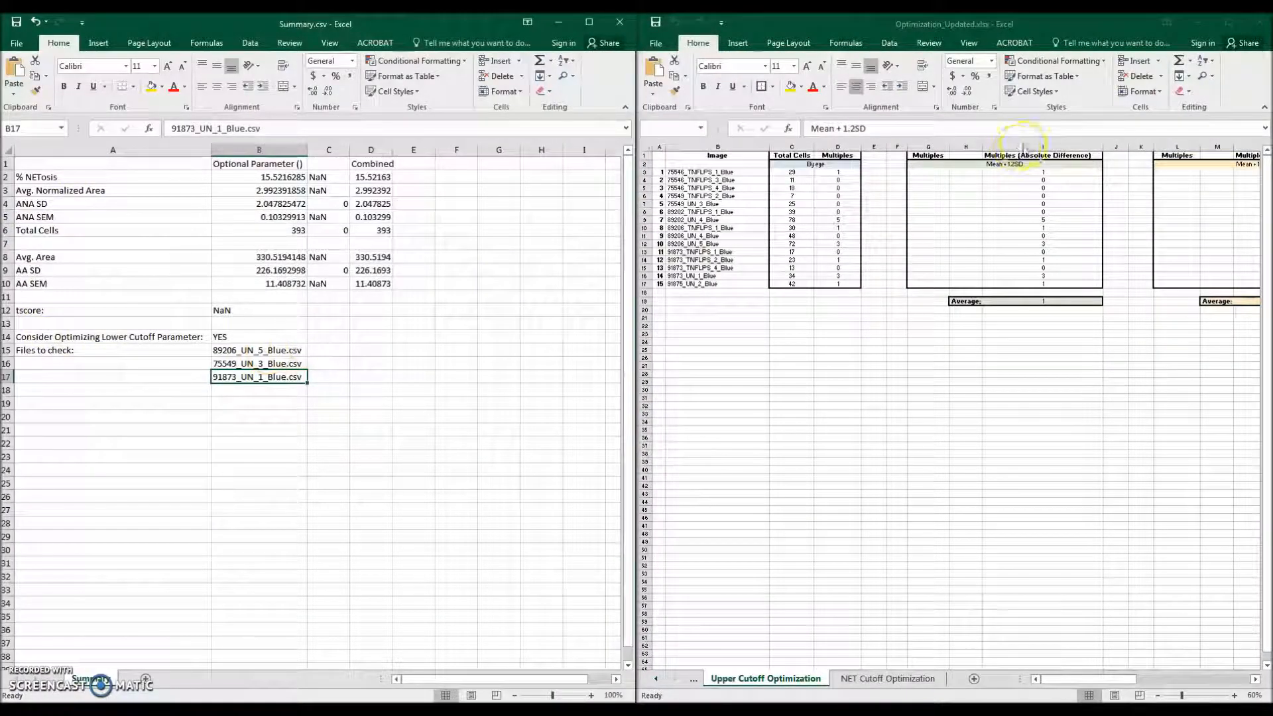
{"action": "left_click", "coordinate": [1204, 20]}
{"action": "left_click", "coordinate": [983, 327]}
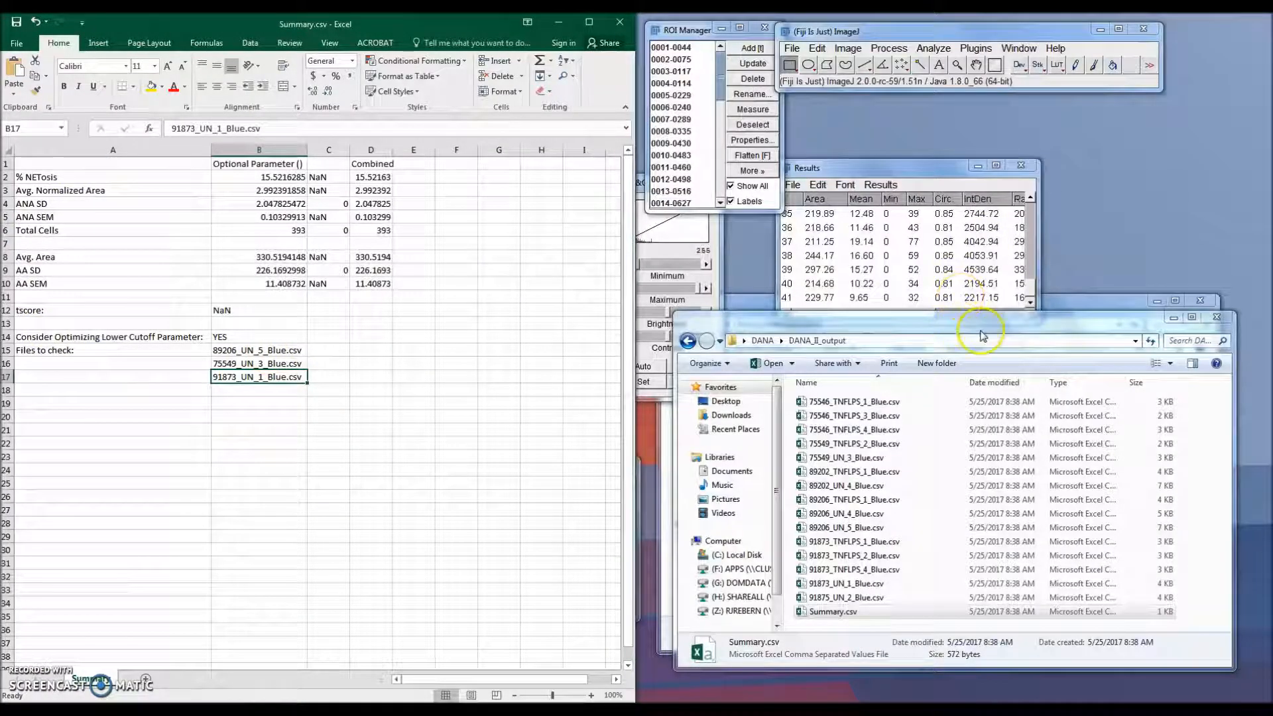
{"action": "left_click_drag", "start_coordinate": [1157, 324], "coordinate": [1145, 285]}
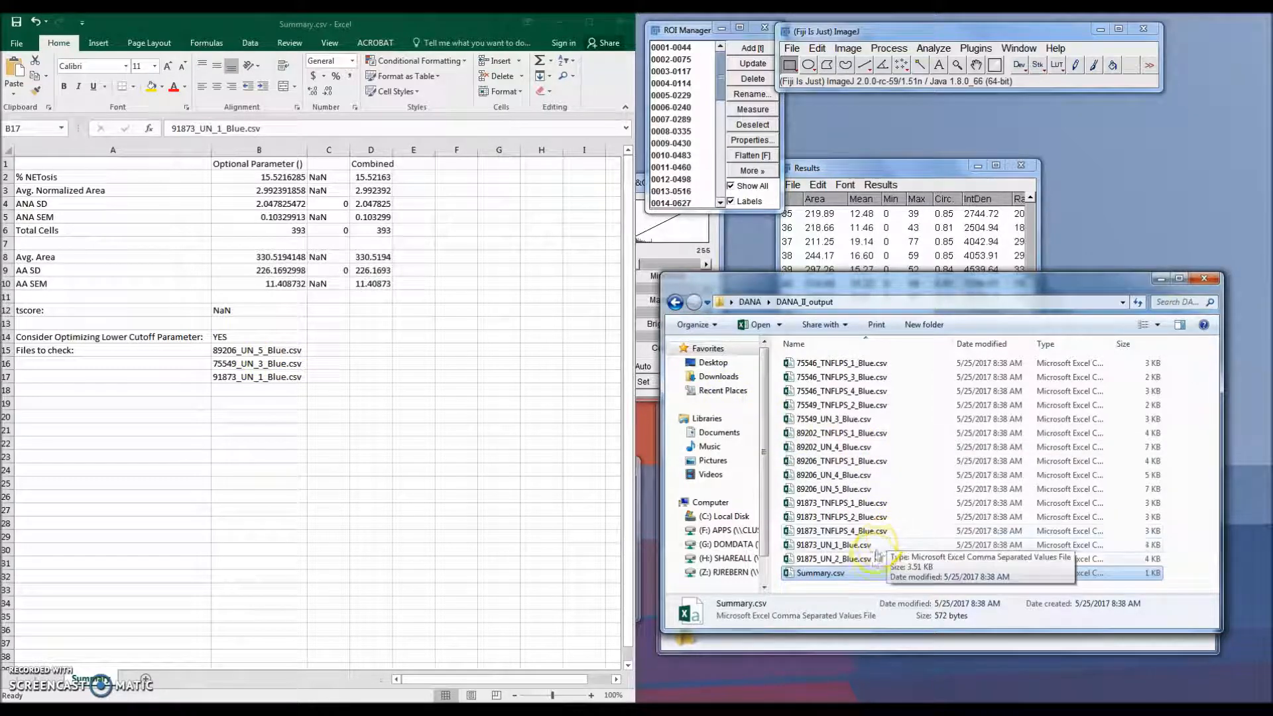
{"action": "double_click", "coordinate": [833, 489]}
Step: Dock the 89206_UN_5_Blue.csv window on the left and highlight its Fragments Excluded values
{"action": "left_click_drag", "start_coordinate": [643, 177], "coordinate": [0, 250]}
{"action": "left_click_drag", "start_coordinate": [541, 678], "coordinate": [633, 676]}
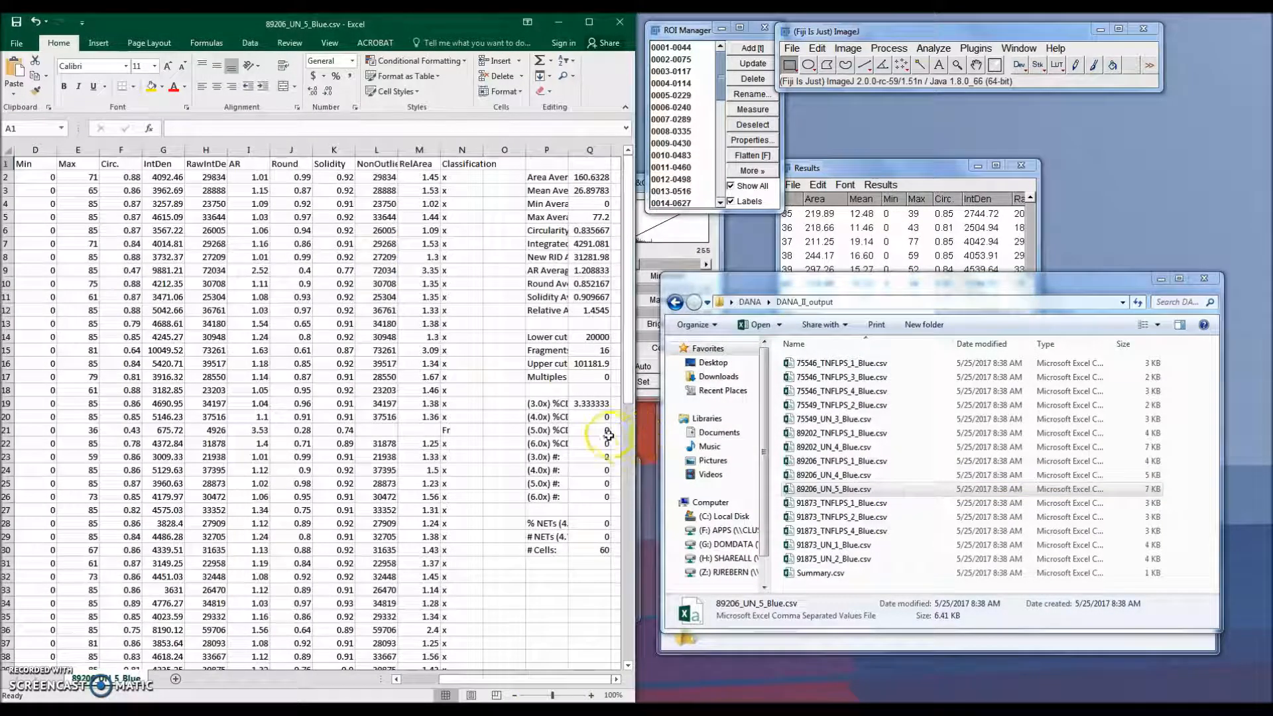
{"action": "left_click_drag", "start_coordinate": [547, 350], "coordinate": [593, 350]}
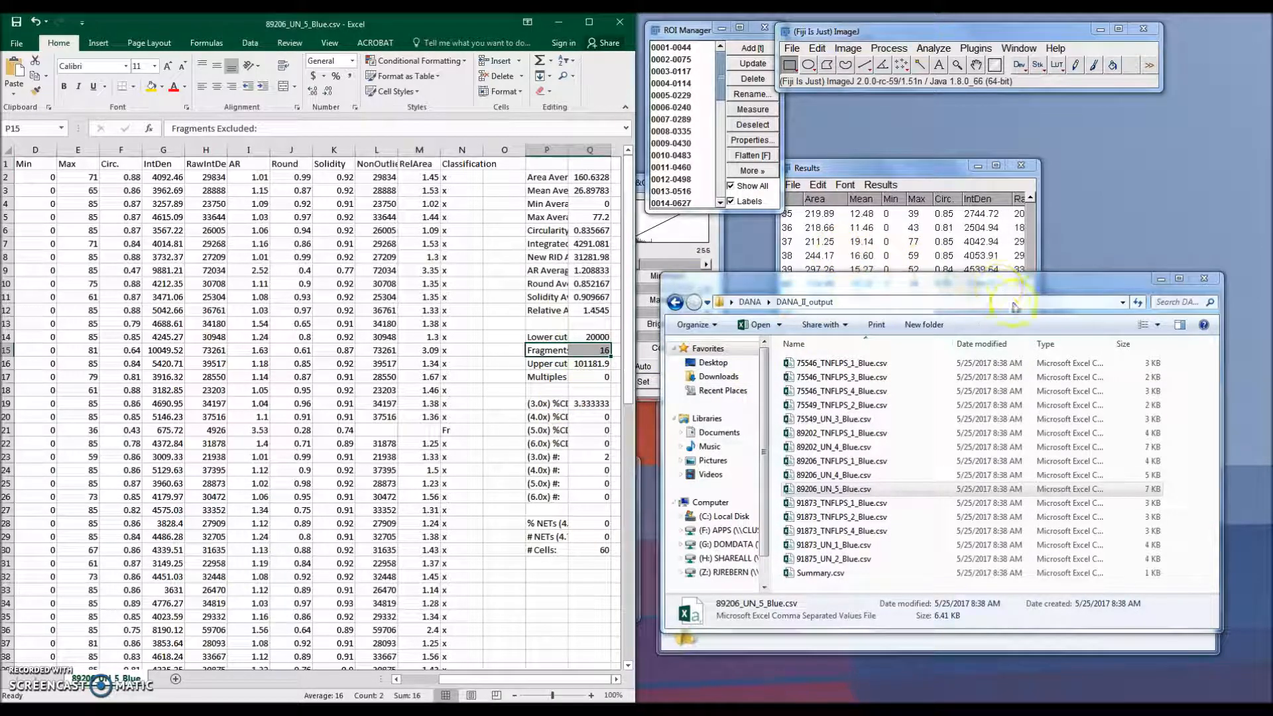
Step: Open the 89206_UN_5_Blue.tif image in ImageJ from the image folder
{"action": "left_click", "coordinate": [1160, 279]}
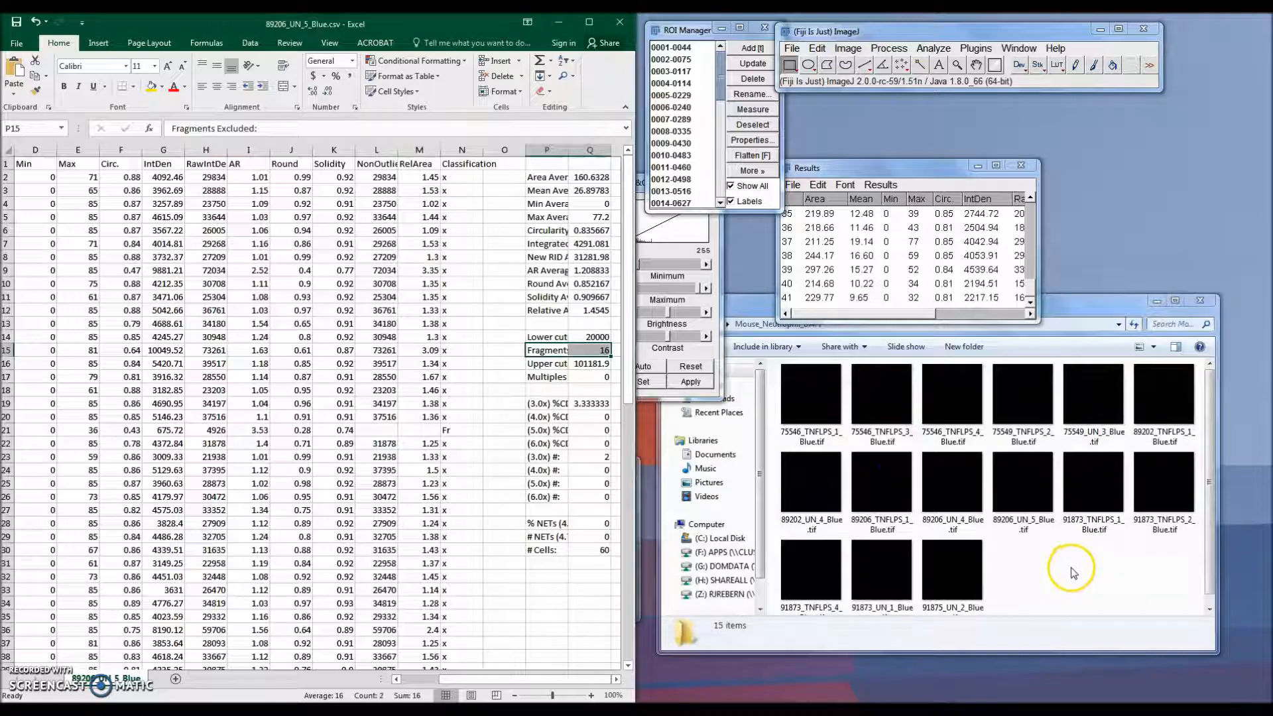
{"action": "left_click", "coordinate": [1060, 480]}
{"action": "left_click", "coordinate": [1031, 508]}
{"action": "left_click_drag", "start_coordinate": [1026, 494], "coordinate": [948, 87]}
{"action": "left_click_drag", "start_coordinate": [290, 100], "coordinate": [975, 187]}
Step: Run the DANA I plugin on the 89206_UN_5_Blue image
{"action": "left_click", "coordinate": [976, 48]}
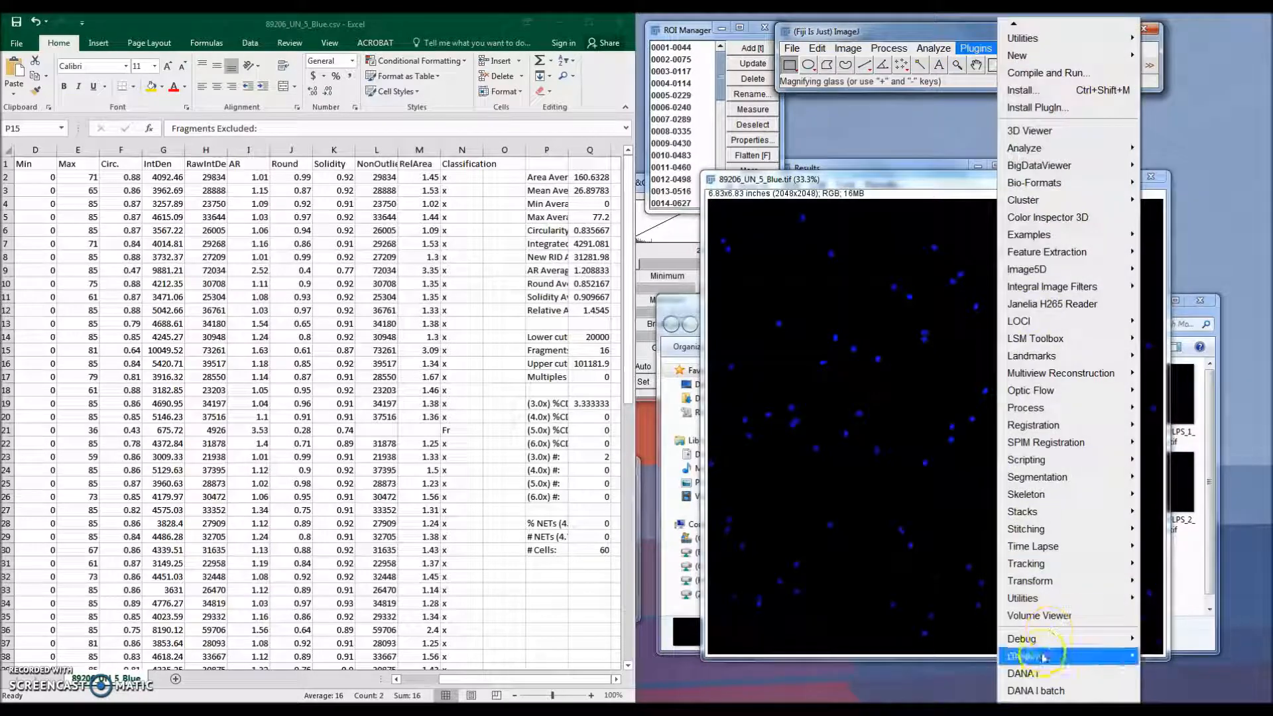
{"action": "left_click", "coordinate": [1041, 676]}
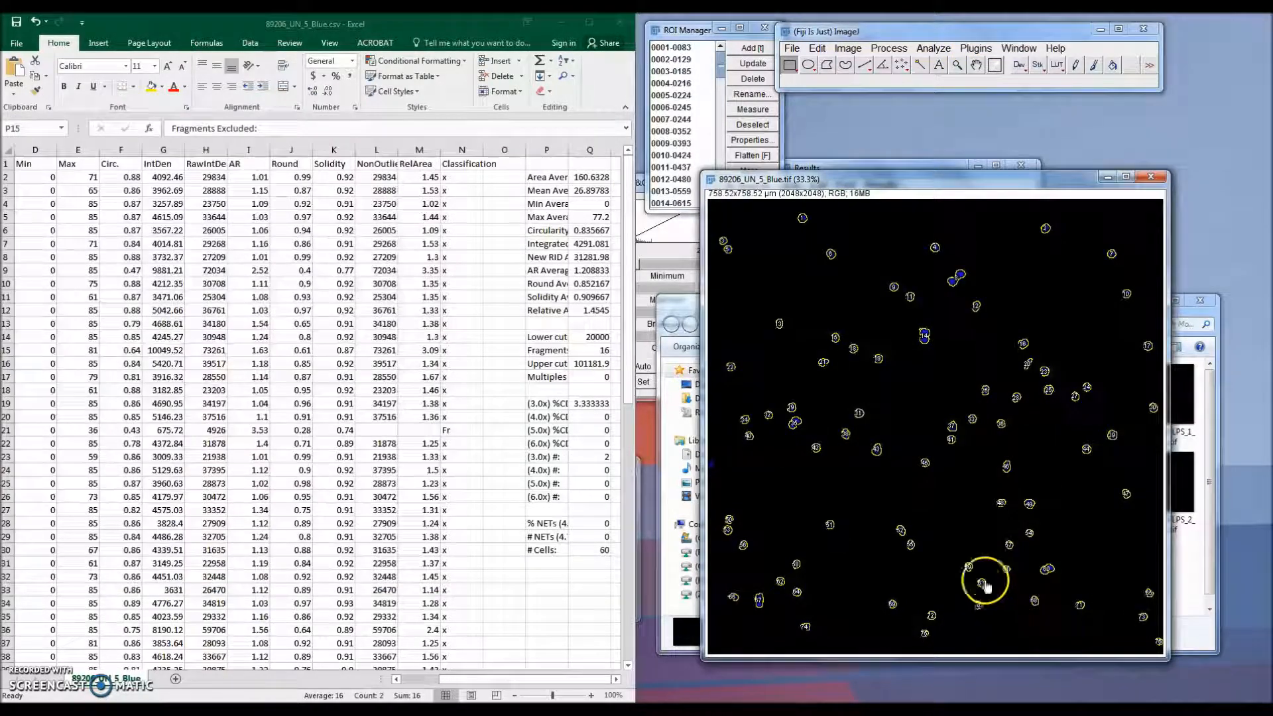
{"action": "left_click_drag", "start_coordinate": [929, 193], "coordinate": [913, 106]}
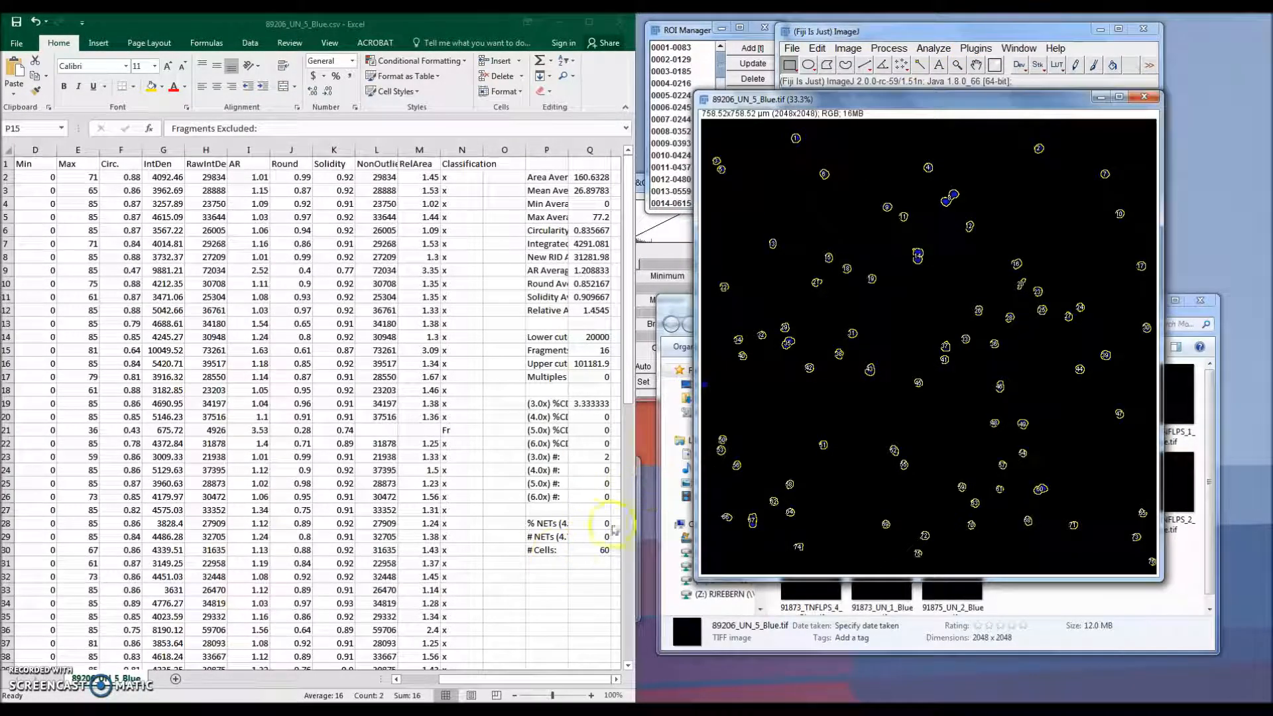
Step: Select the spreadsheet row of ROI 20, classified as a fragment
{"action": "left_click", "coordinate": [457, 435]}
{"action": "left_click_drag", "start_coordinate": [457, 428], "coordinate": [24, 430]}
Step: Toggle the ROI overlay on the image repeatedly to compare the fragment ROI with surrounding cells
{"action": "left_click_drag", "start_coordinate": [693, 29], "coordinate": [635, 30]}
{"action": "left_click", "coordinate": [1231, 18]}
{"action": "left_click", "coordinate": [688, 188]}
{"action": "left_click", "coordinate": [687, 187]}
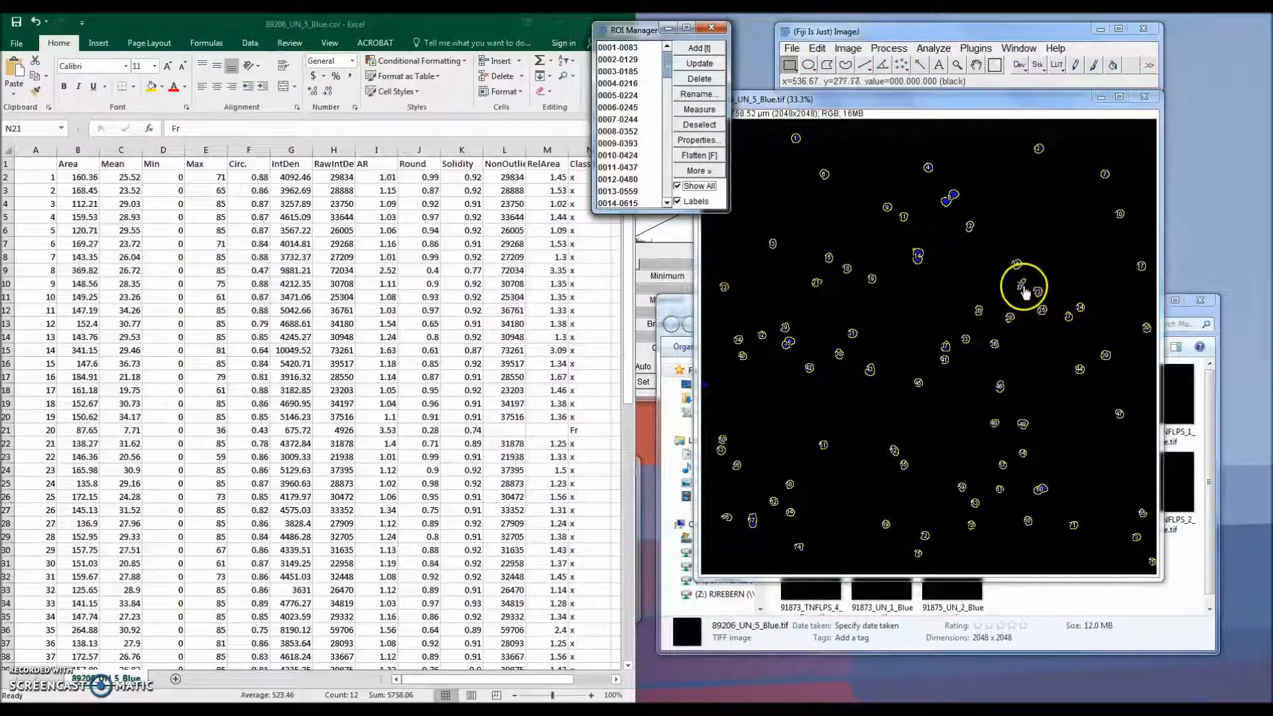
{"action": "left_click", "coordinate": [713, 191]}
{"action": "left_click", "coordinate": [713, 190]}
{"action": "left_click", "coordinate": [713, 191]}
{"action": "left_click", "coordinate": [713, 191]}
{"action": "left_click", "coordinate": [713, 191]}
{"action": "left_click", "coordinate": [713, 191]}
{"action": "left_click", "coordinate": [713, 191]}
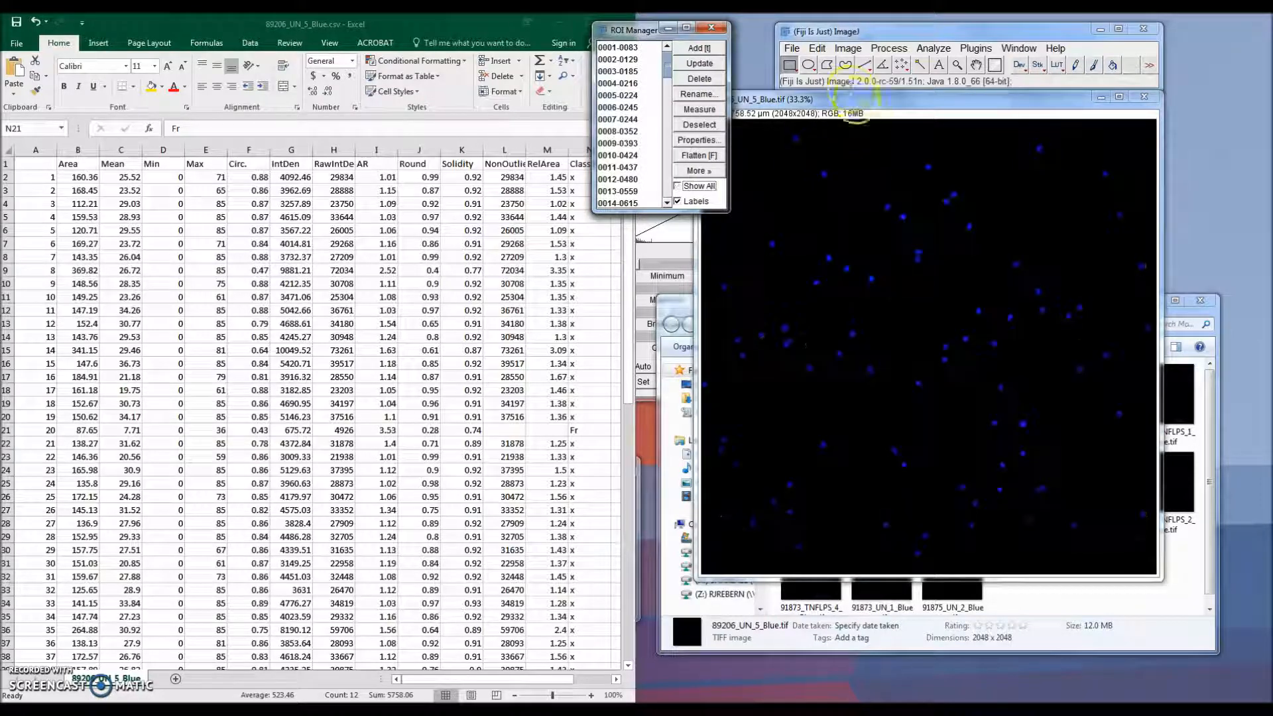
Step: Convert the image to 8-bit
{"action": "left_click", "coordinate": [846, 49]}
{"action": "mouse_move", "coordinate": [858, 64]}
{"action": "left_click", "coordinate": [998, 66]}
Step: Auto-adjust the image's brightness and contrast and move the B&C dialog aside
{"action": "left_click", "coordinate": [846, 49]}
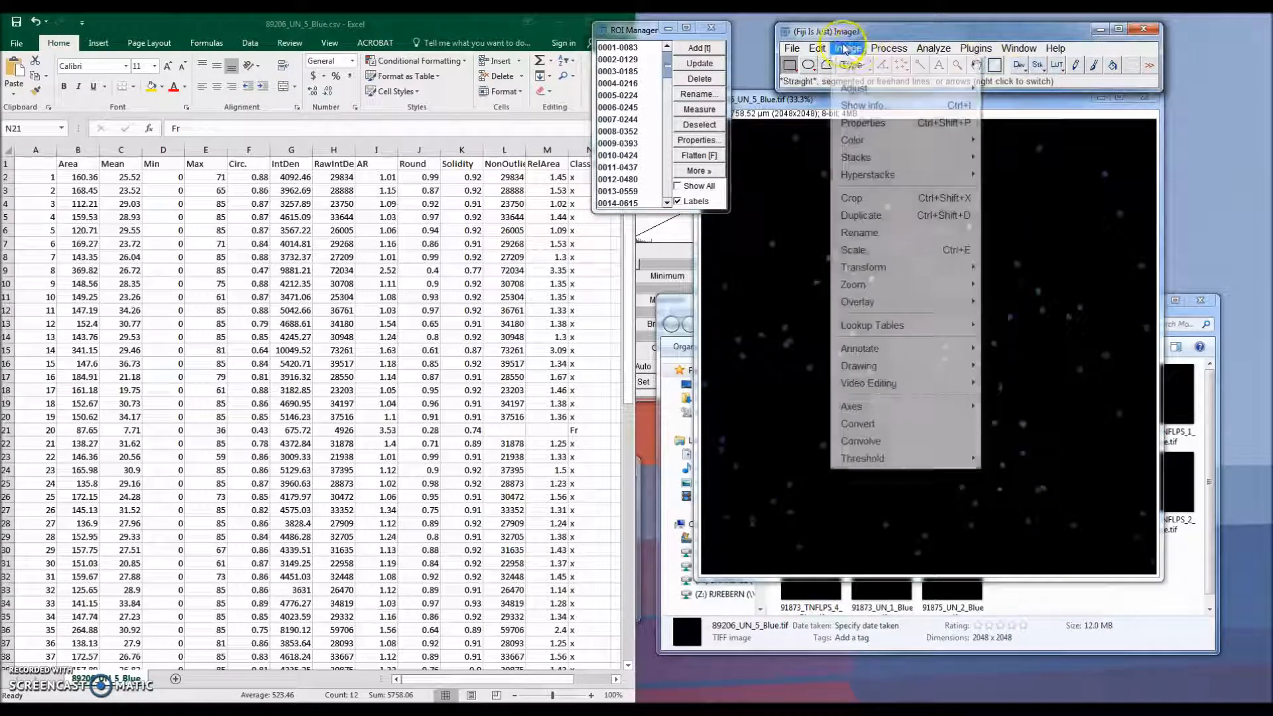
{"action": "mouse_move", "coordinate": [855, 88]}
{"action": "left_click", "coordinate": [1034, 89]}
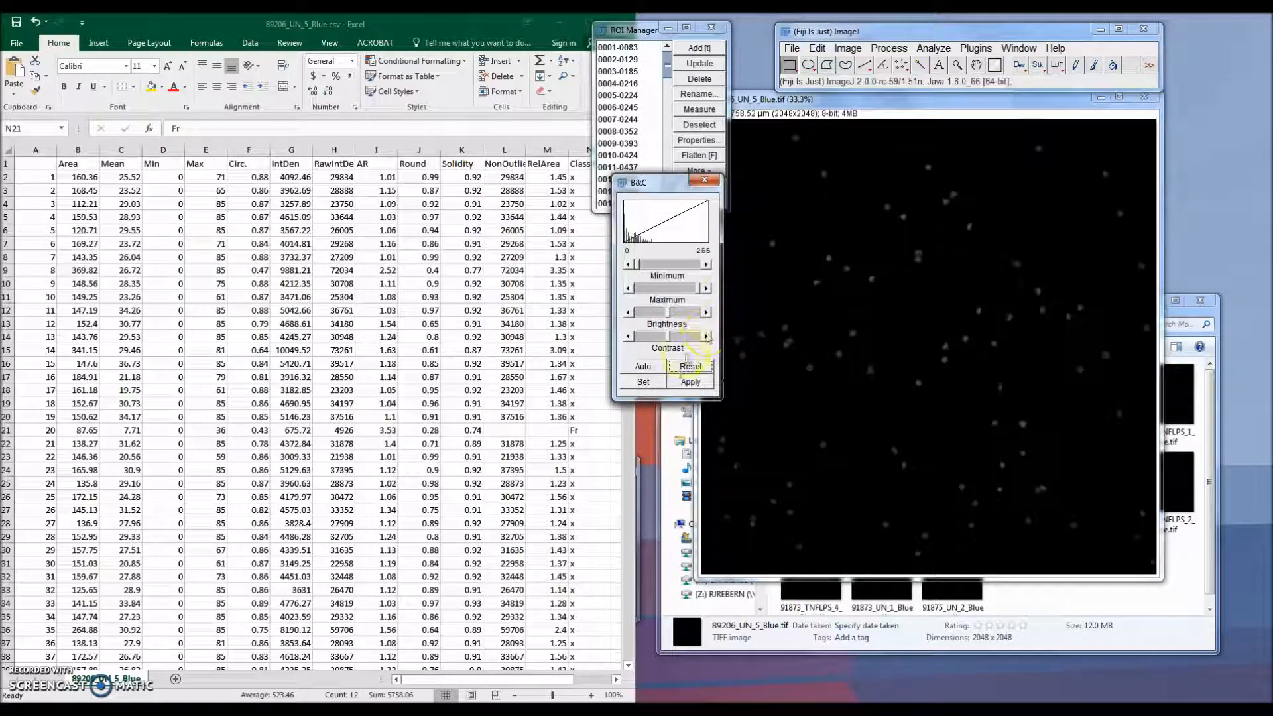
{"action": "left_click", "coordinate": [643, 368]}
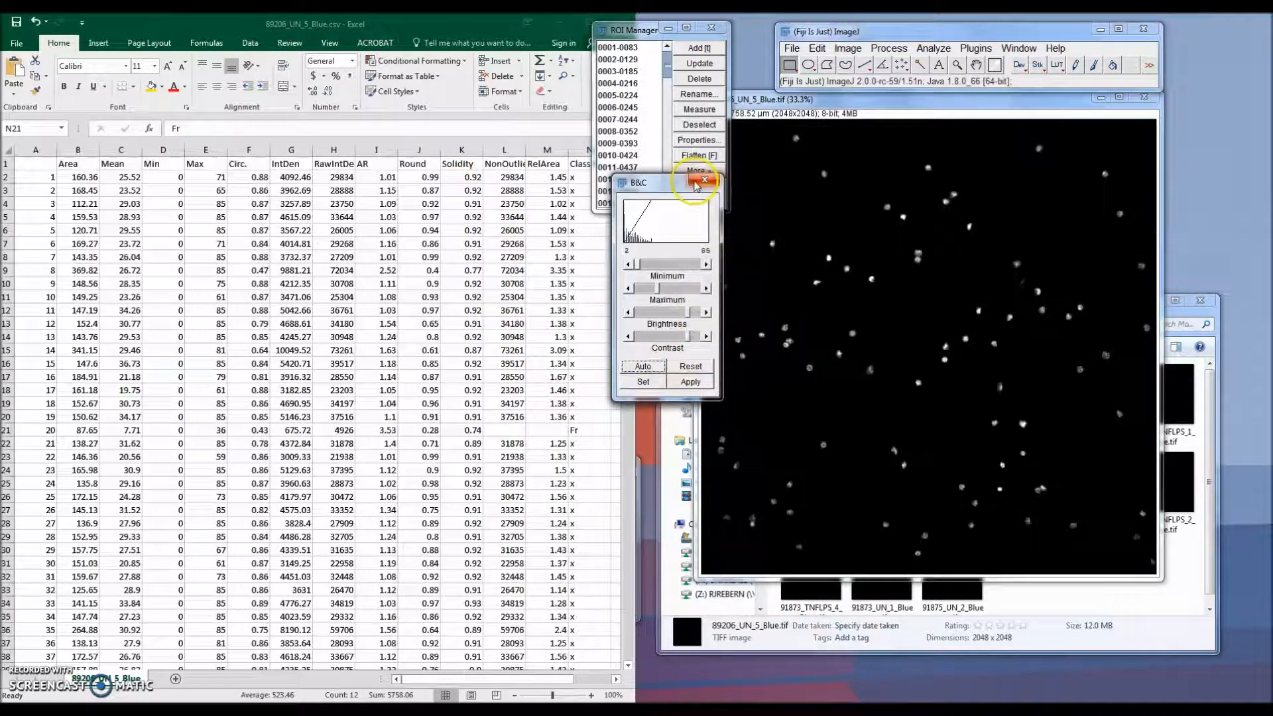
{"action": "left_click_drag", "start_coordinate": [674, 187], "coordinate": [704, 463]}
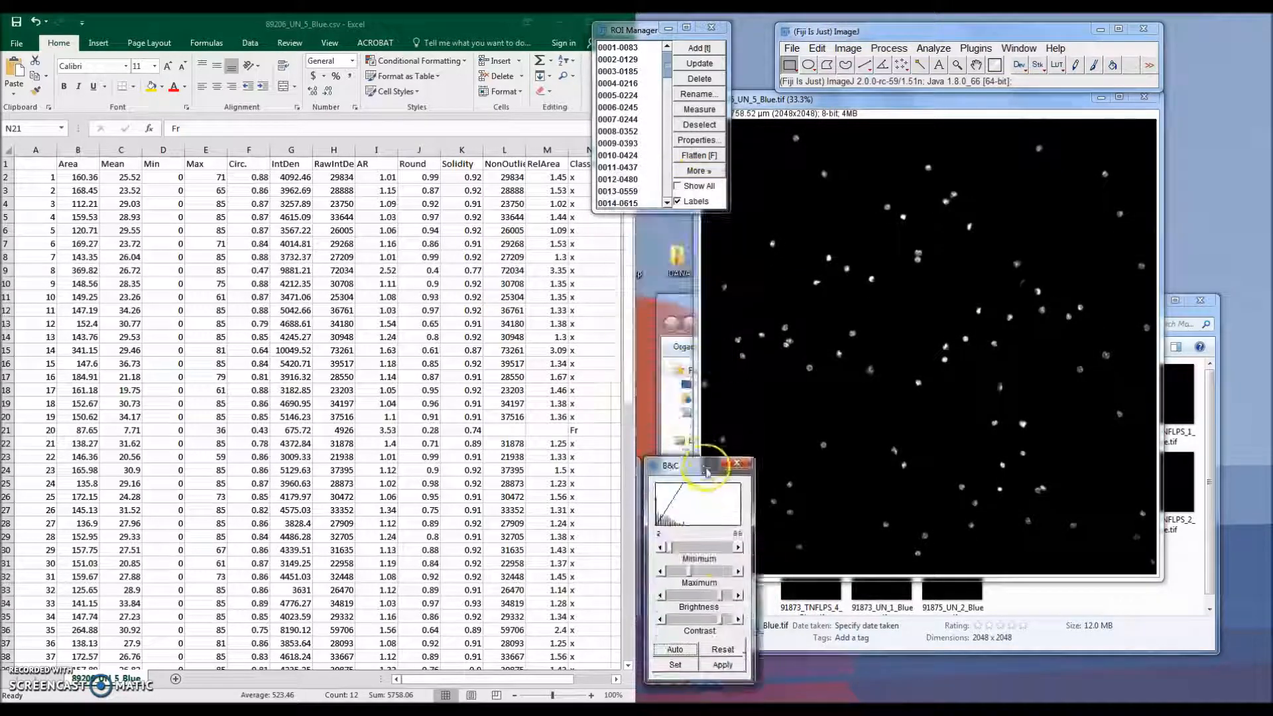
Step: Select the fragment rows for ROIs 73 to 76 at the bottom of the spreadsheet
{"action": "left_click", "coordinate": [700, 188]}
{"action": "left_click", "coordinate": [291, 277]}
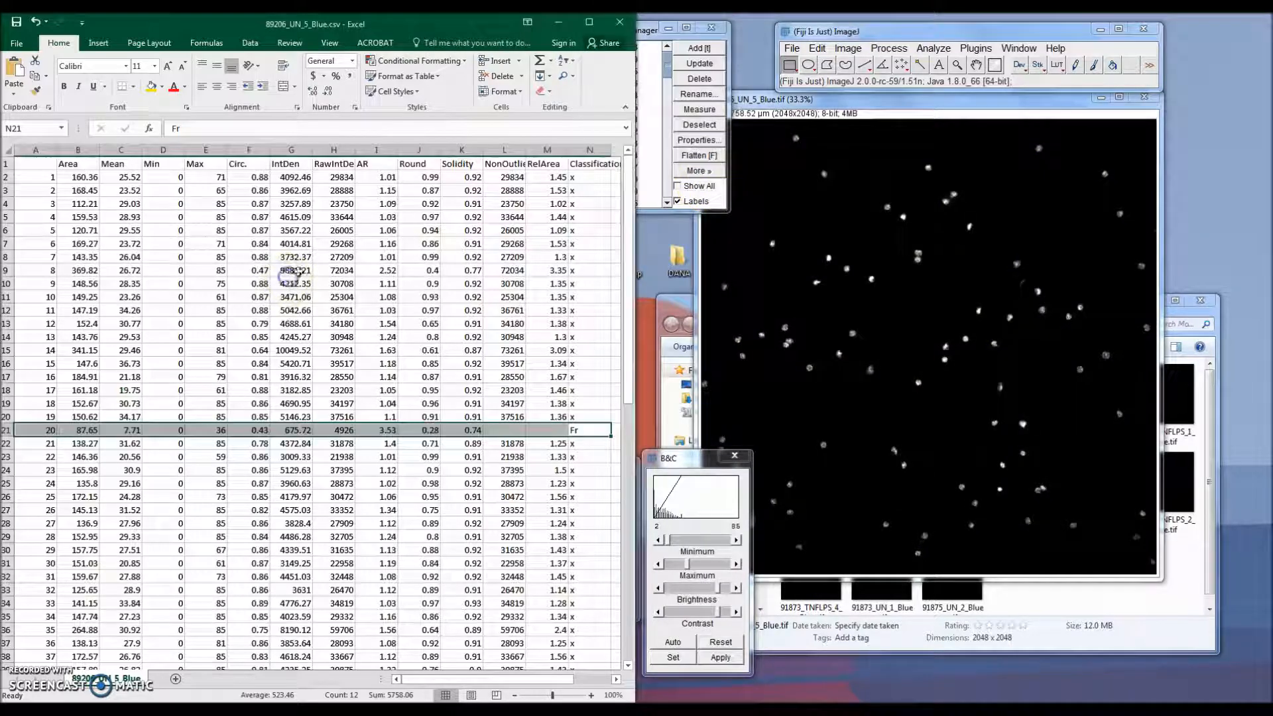
{"action": "scroll", "coordinate": [274, 315], "scroll_direction": "down", "scroll_amount": 15}
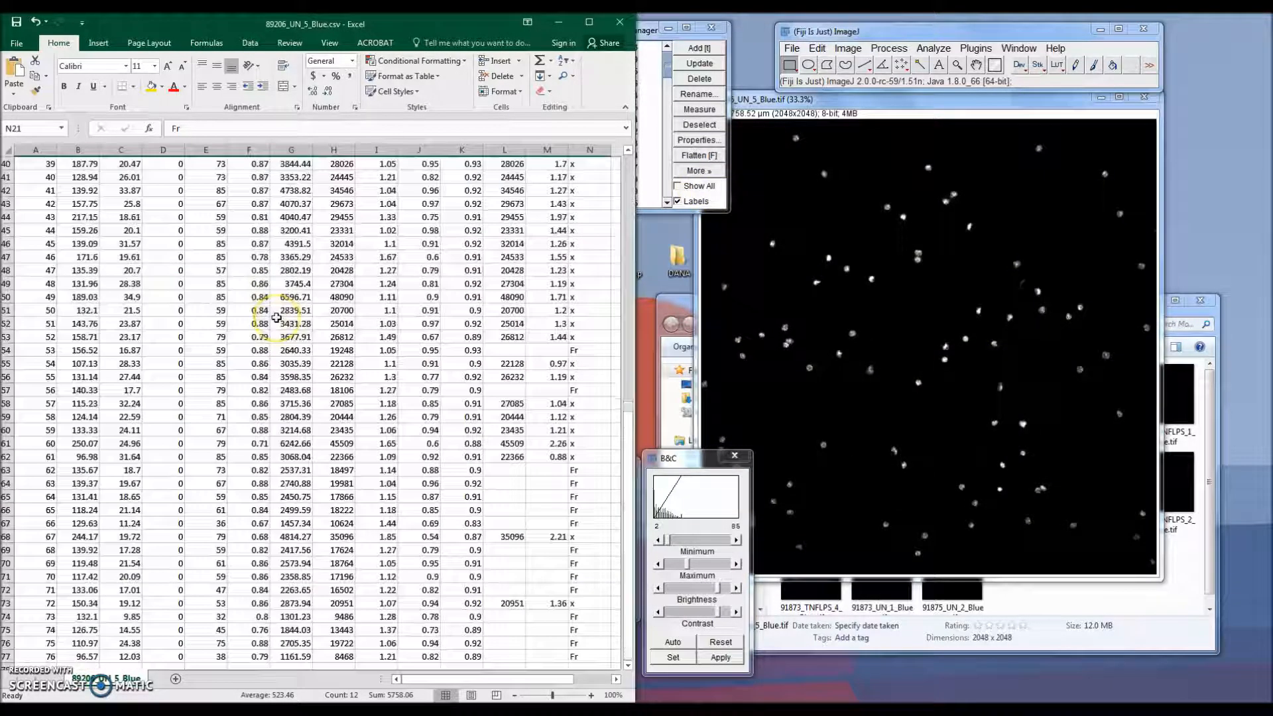
{"action": "left_click_drag", "start_coordinate": [547, 576], "coordinate": [49, 537]}
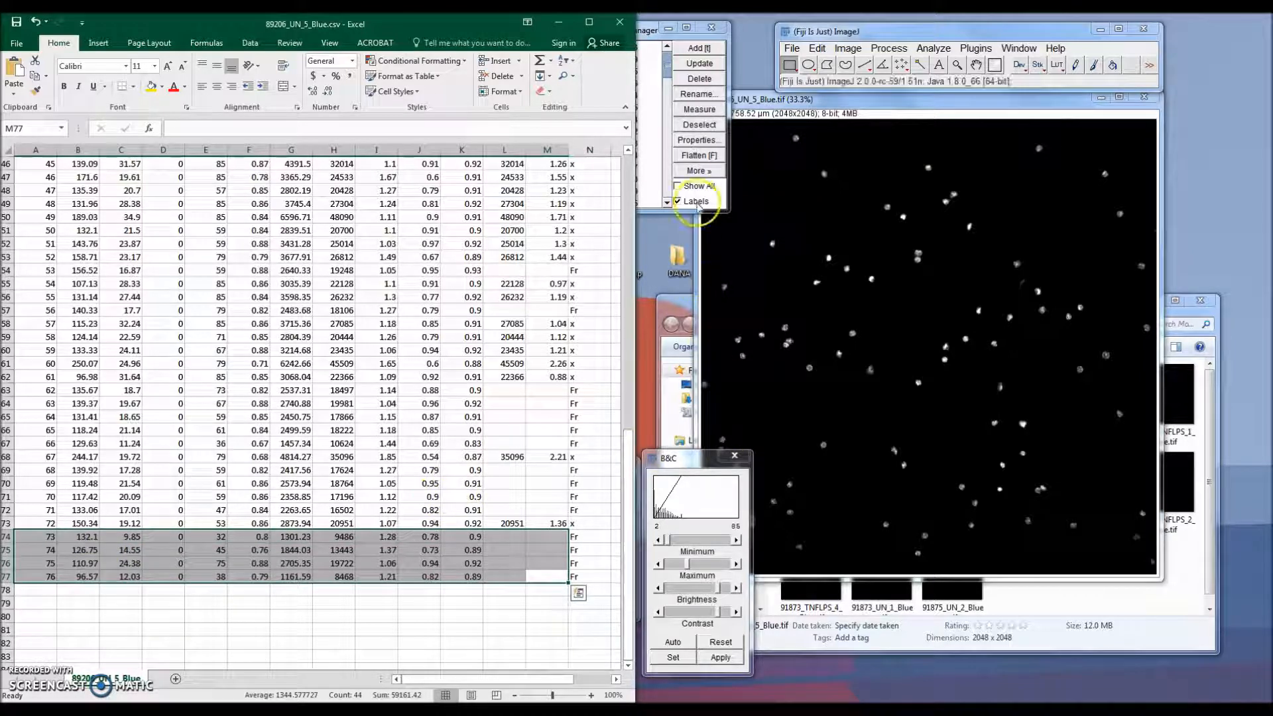
Step: Toggle the ROI overlay to compare the fragment ROIs against the image
{"action": "left_click", "coordinate": [695, 188]}
{"action": "left_click", "coordinate": [697, 189]}
{"action": "left_click", "coordinate": [696, 188]}
{"action": "left_click", "coordinate": [696, 189]}
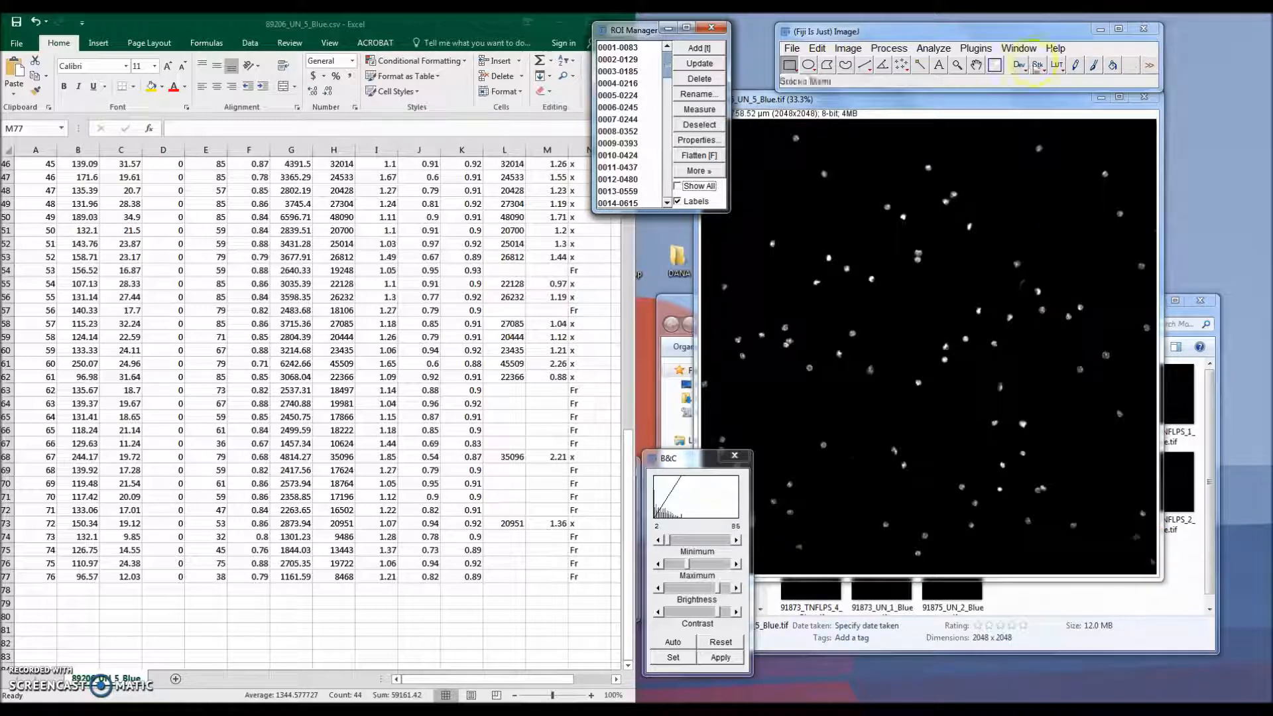
{"action": "left_click_drag", "start_coordinate": [949, 99], "coordinate": [973, 100]}
{"action": "left_click", "coordinate": [696, 186]}
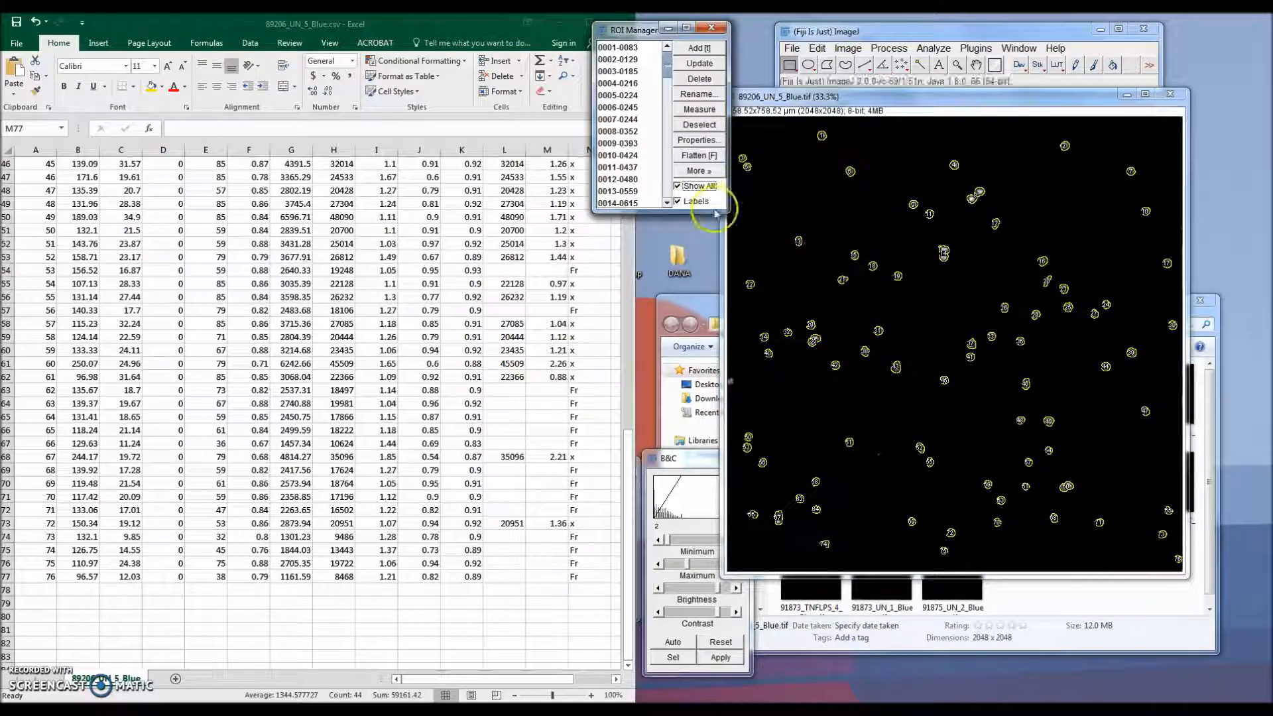
{"action": "left_click", "coordinate": [710, 190]}
{"action": "left_click", "coordinate": [709, 191]}
{"action": "left_click", "coordinate": [710, 191]}
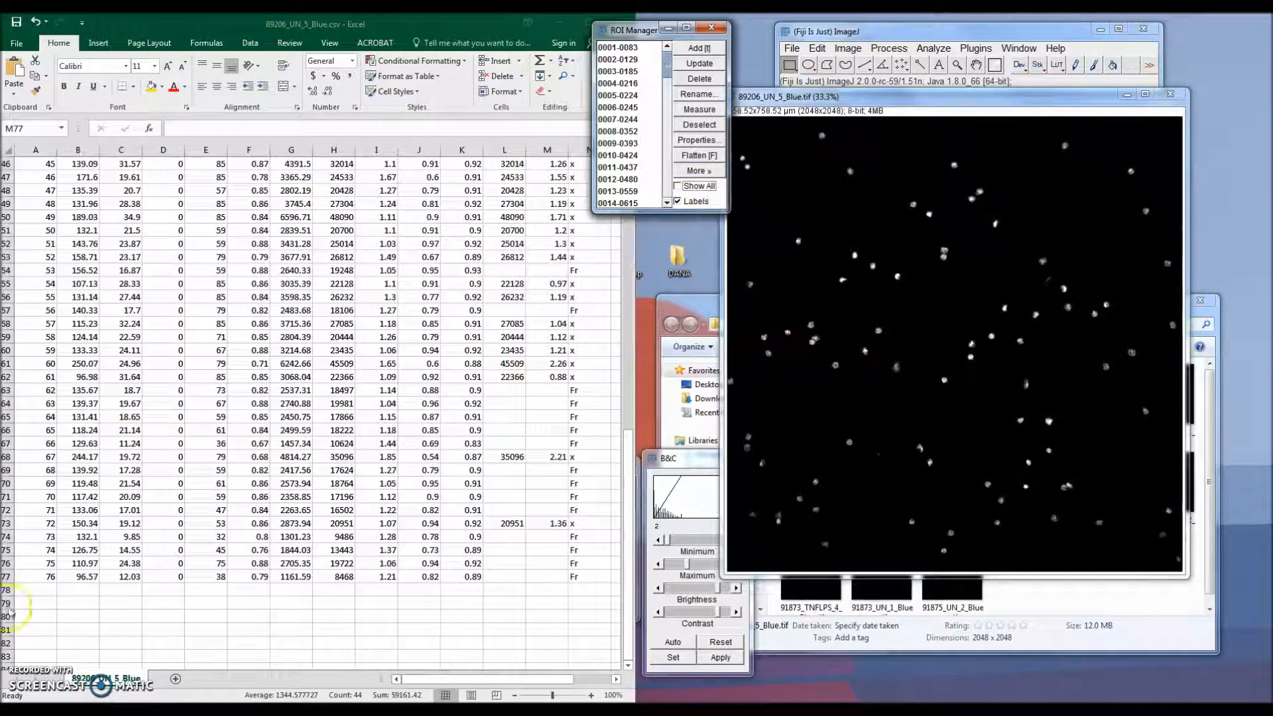
Step: Select ROI 73's row and toggle the overlay to locate that fragment on the image
{"action": "left_click", "coordinate": [37, 539]}
{"action": "left_click", "coordinate": [340, 539]}
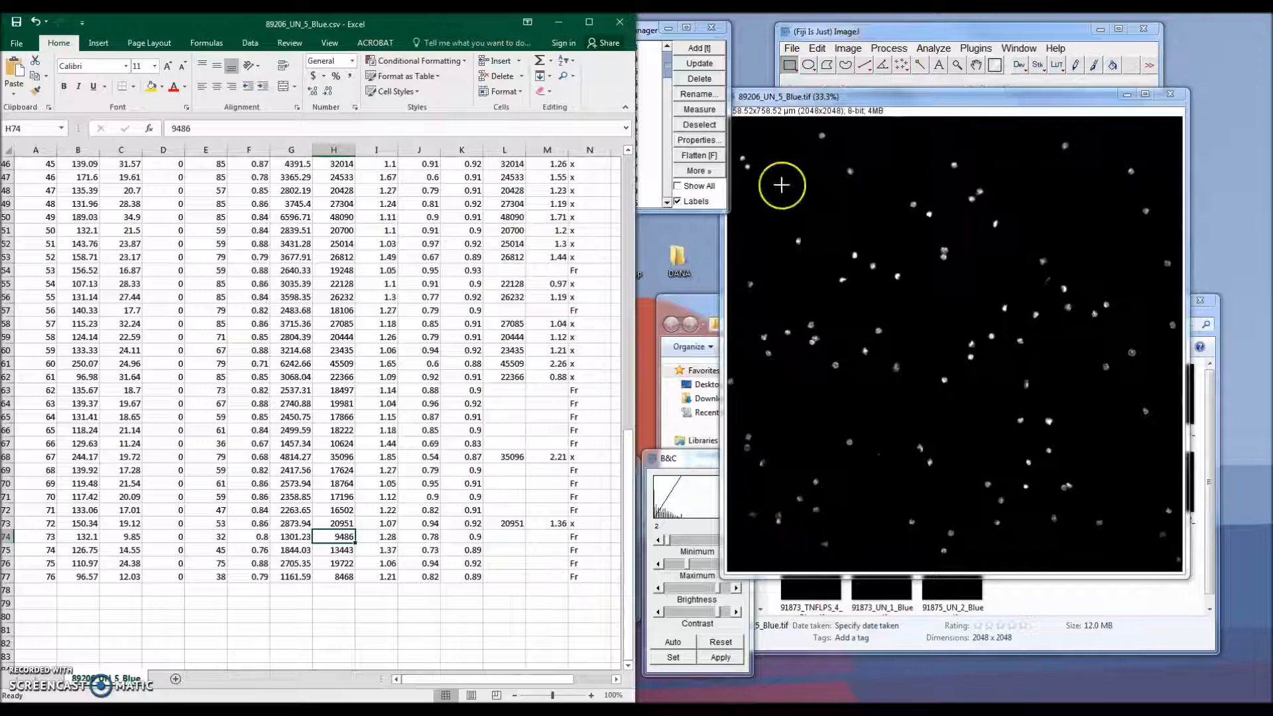
{"action": "left_click", "coordinate": [696, 187]}
{"action": "left_click", "coordinate": [698, 189]}
{"action": "left_click", "coordinate": [697, 189]}
{"action": "left_click", "coordinate": [697, 189]}
{"action": "left_click", "coordinate": [944, 549]}
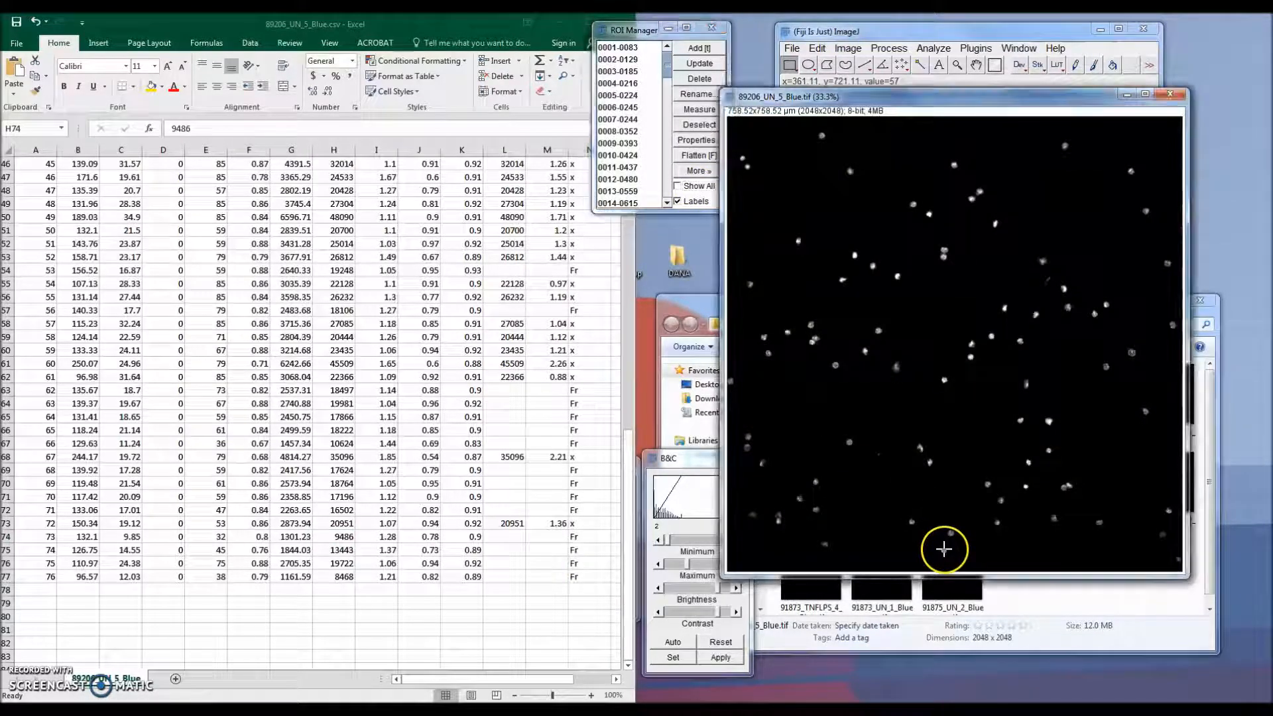
{"action": "left_click", "coordinate": [683, 187]}
{"action": "left_click", "coordinate": [682, 188]}
{"action": "left_click", "coordinate": [683, 187]}
{"action": "left_click", "coordinate": [683, 187]}
{"action": "left_click", "coordinate": [833, 534]}
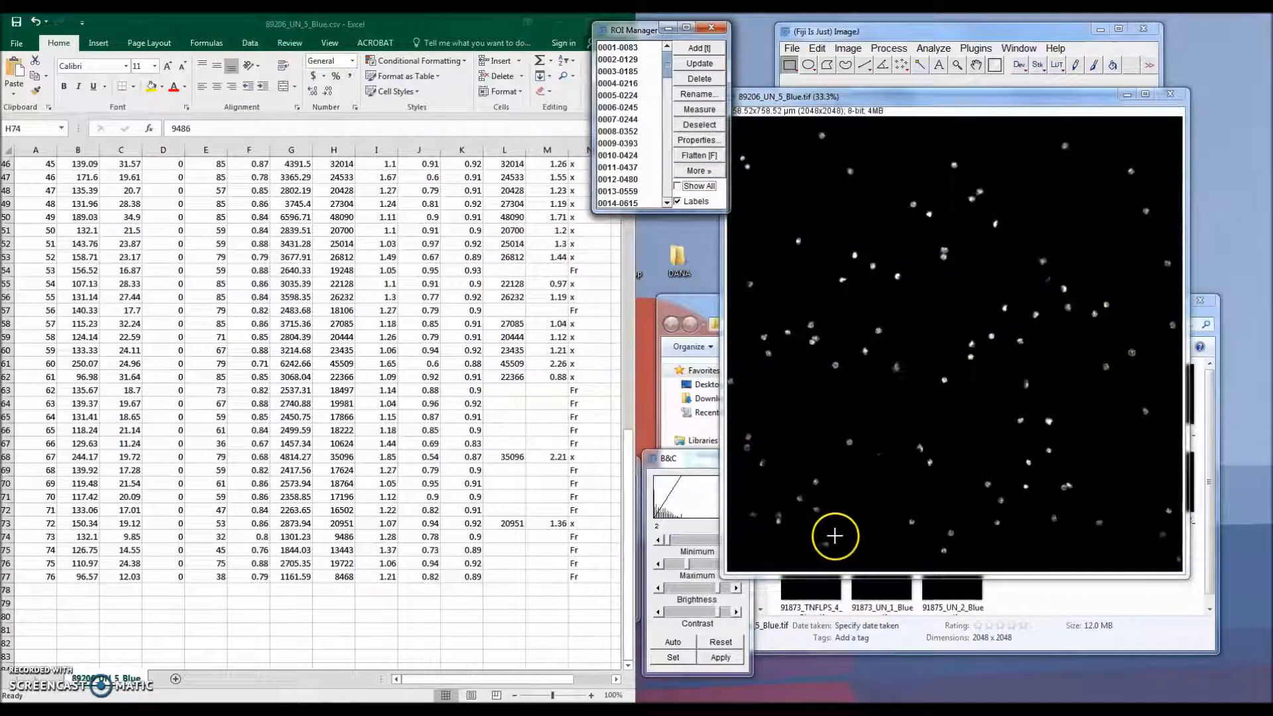
Step: Switch the Show All overlay on and off several times to compare every ROI against the image
{"action": "left_click", "coordinate": [693, 190]}
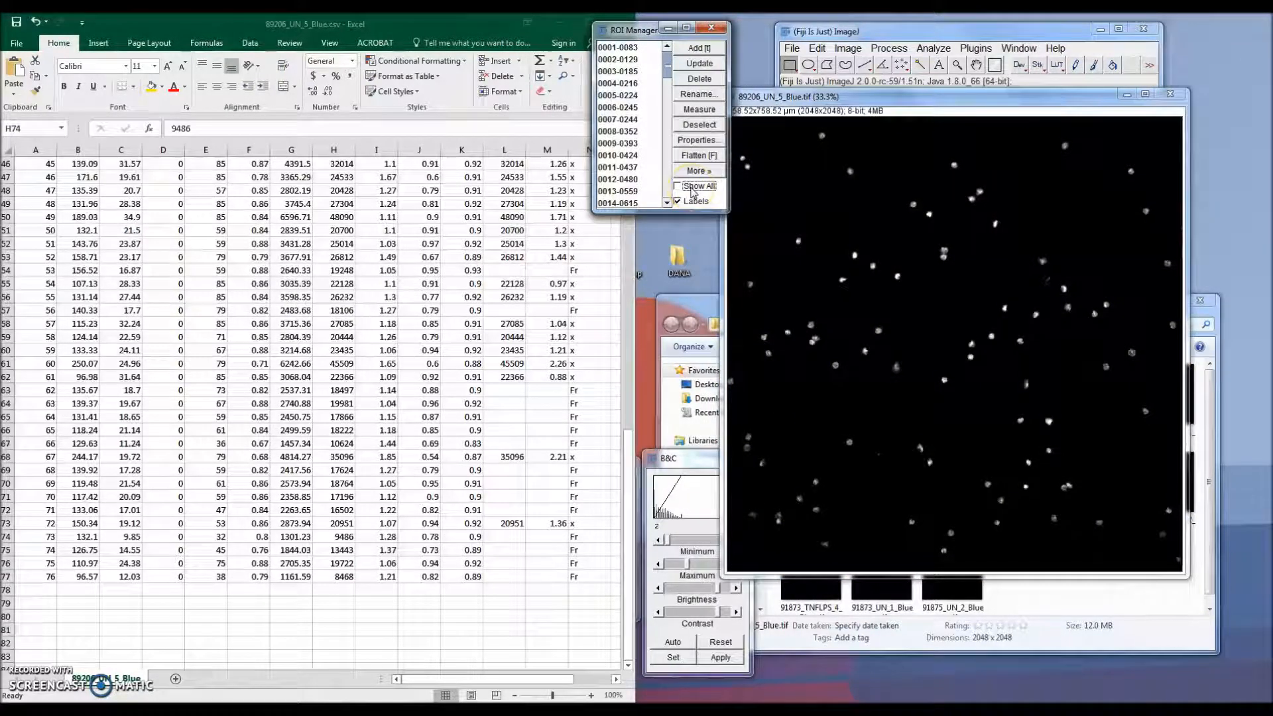
{"action": "left_click", "coordinate": [693, 189]}
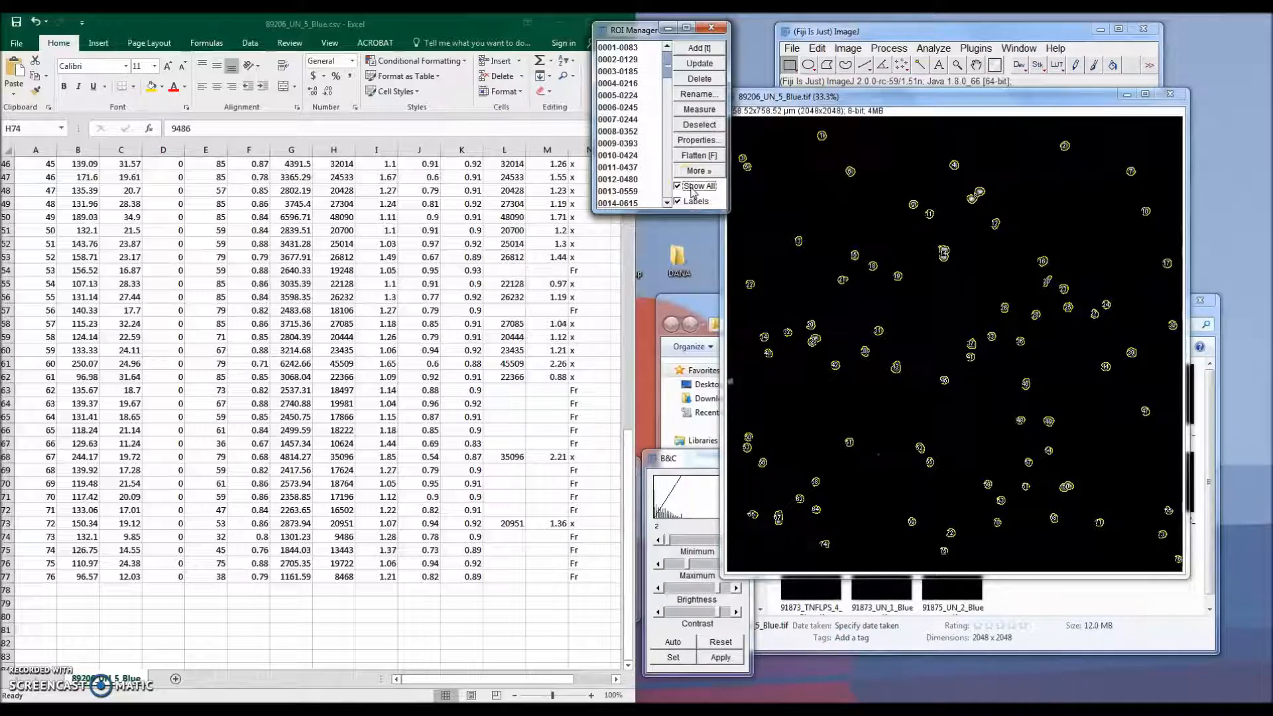
{"action": "left_click", "coordinate": [693, 187]}
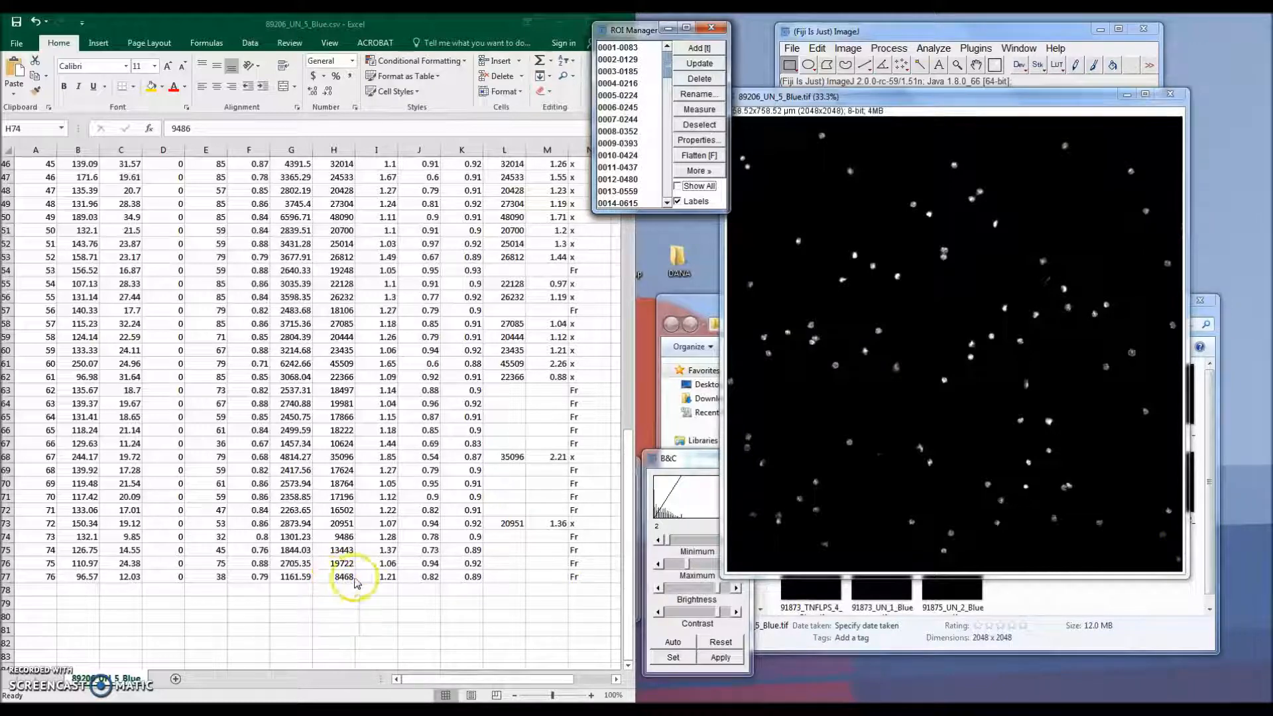
{"action": "left_click", "coordinate": [694, 189]}
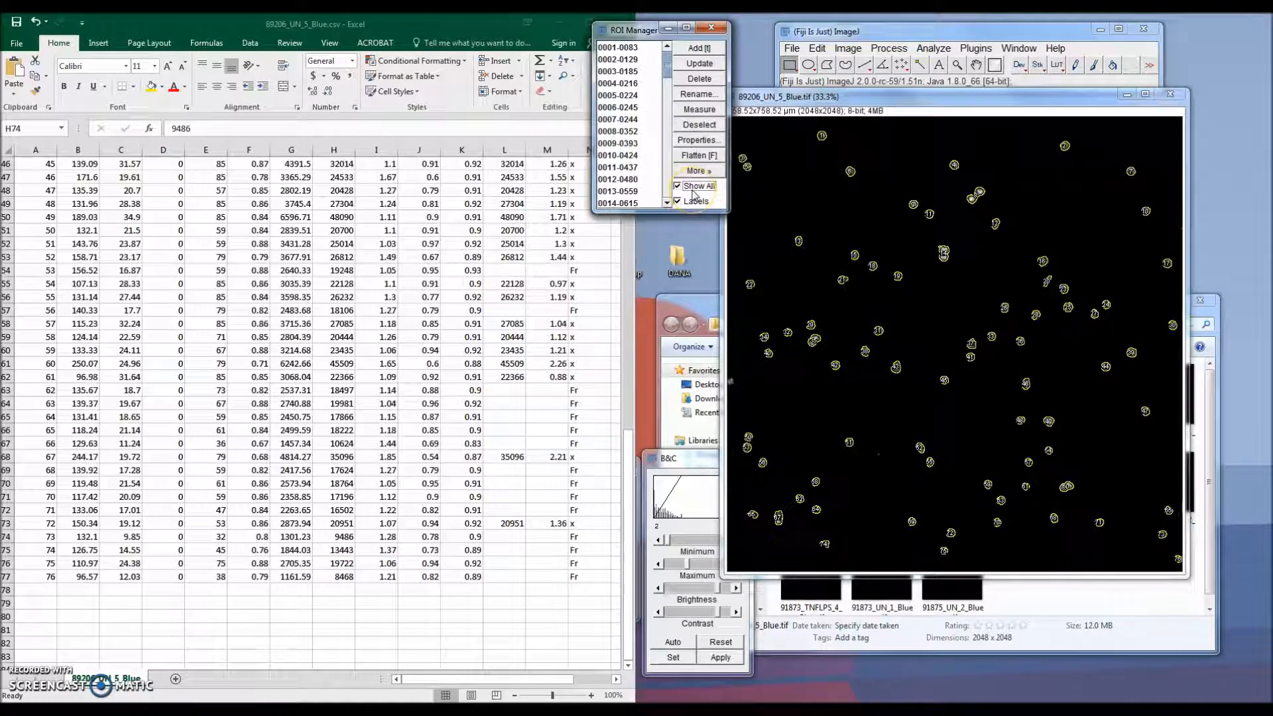
{"action": "left_click", "coordinate": [694, 194]}
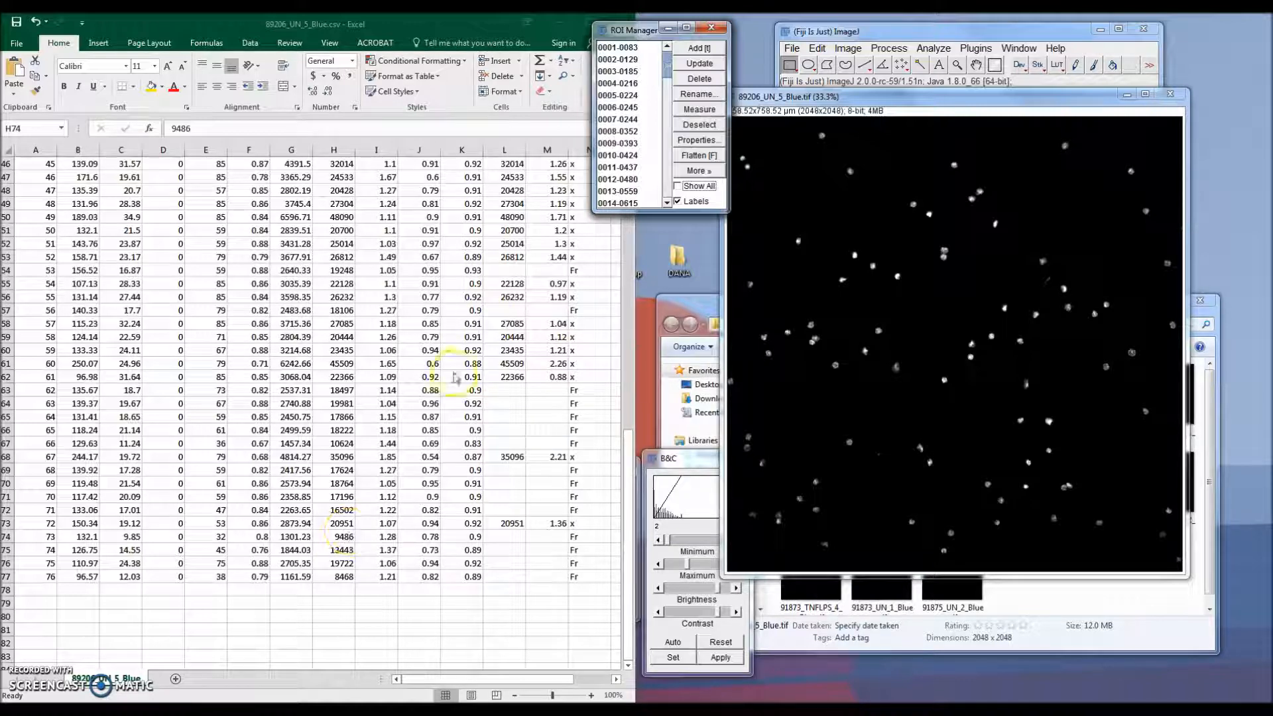
Step: Close Summary.csv and the 89206_UN_5_Blue.tif image without saving, minimizing the 89206_UN_5_Blue spreadsheet
{"action": "left_click", "coordinate": [485, 26]}
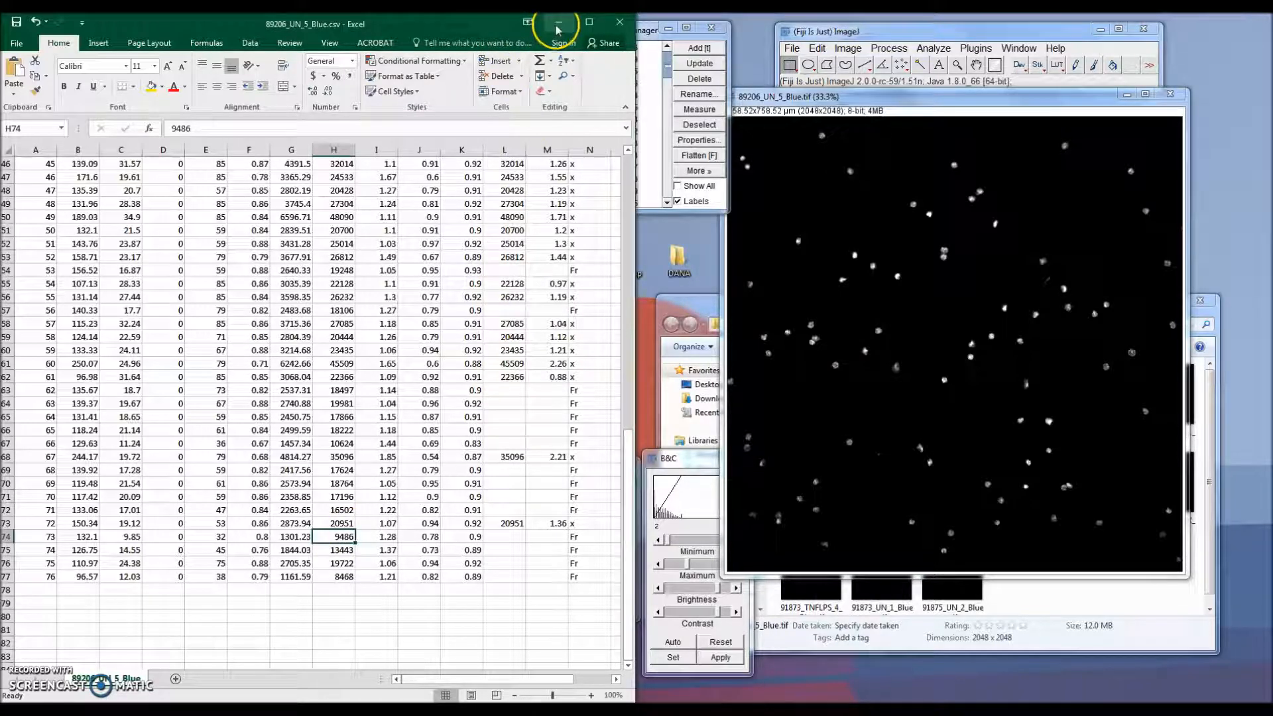
{"action": "left_click", "coordinate": [558, 27]}
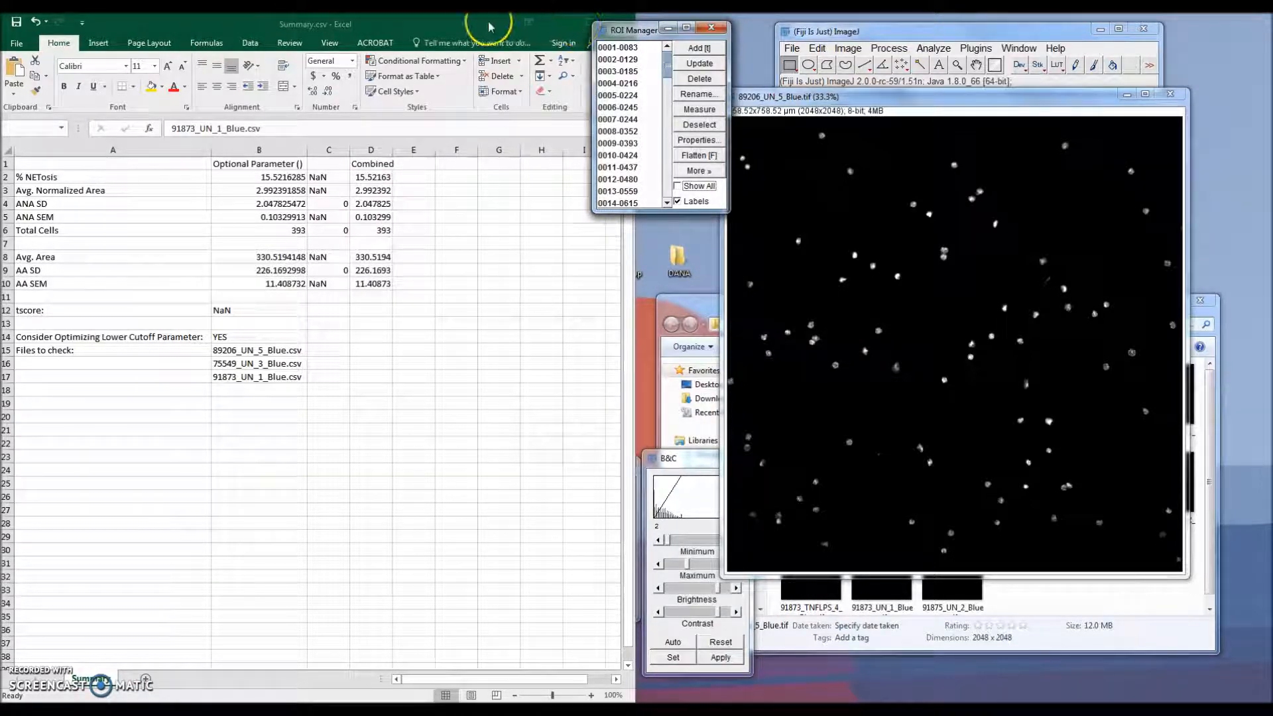
{"action": "left_click_drag", "start_coordinate": [560, 27], "coordinate": [539, 27]}
{"action": "left_click", "coordinate": [598, 24]}
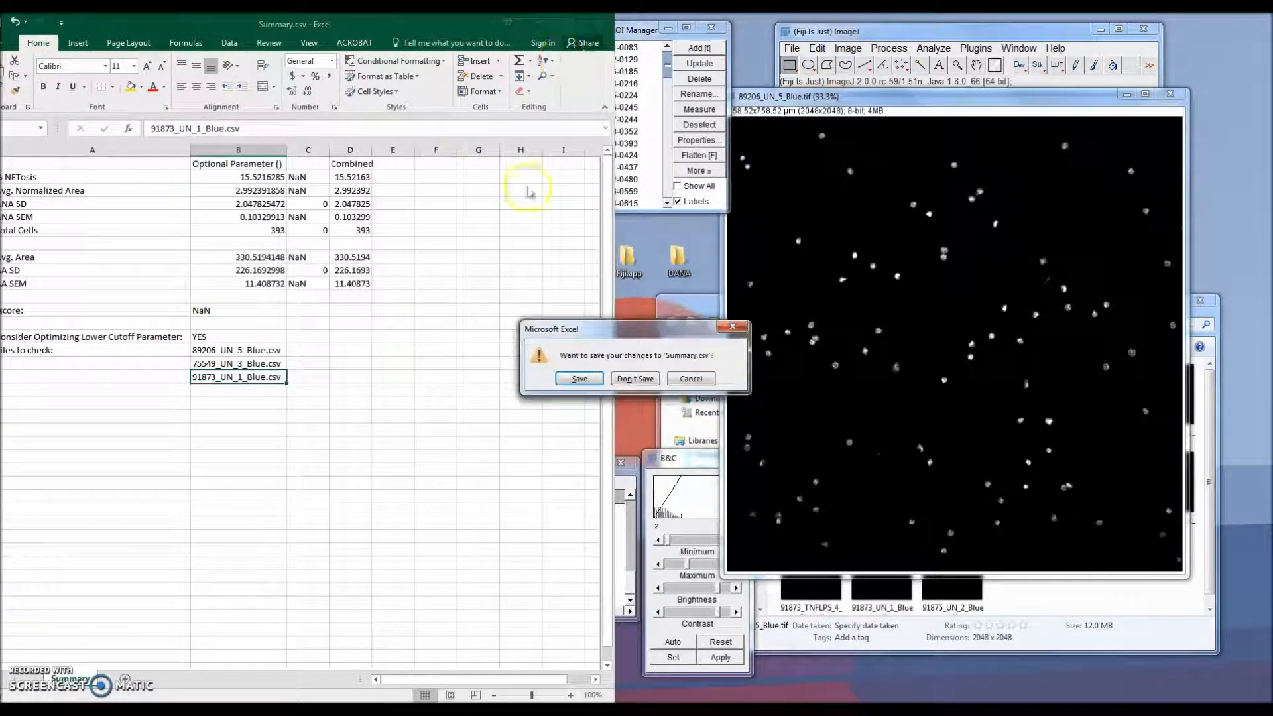
{"action": "left_click", "coordinate": [635, 379]}
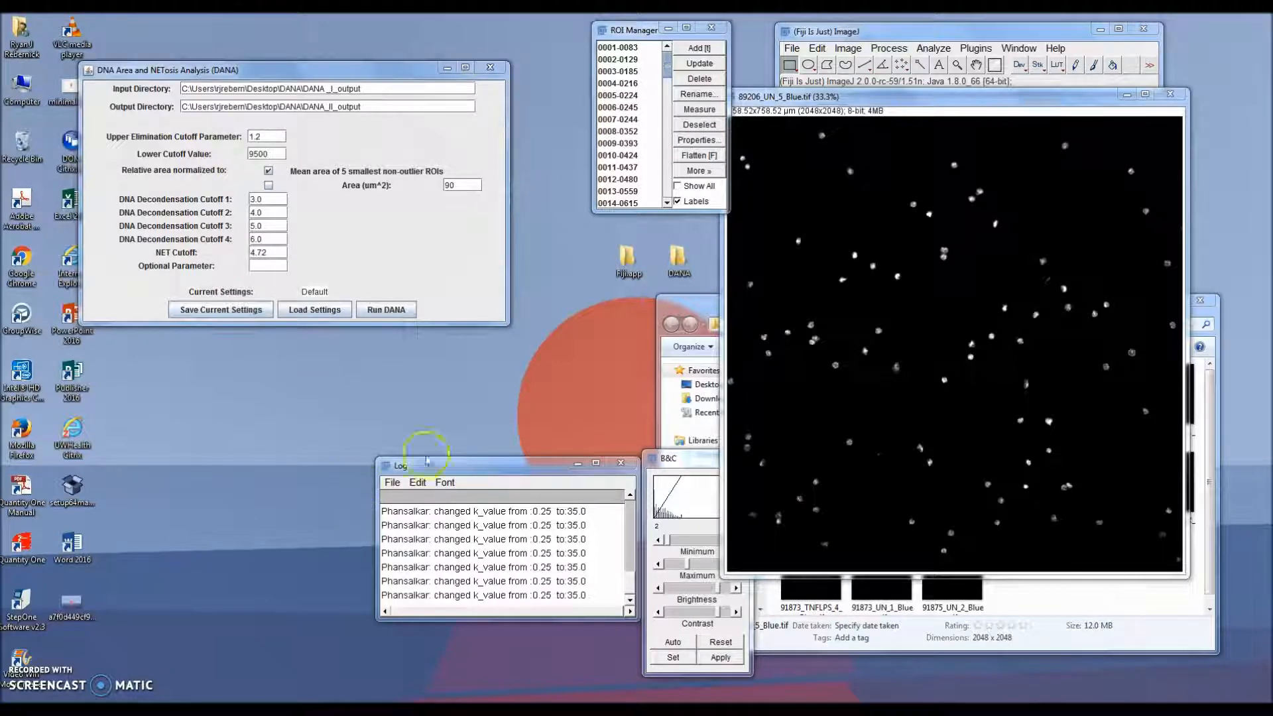
{"action": "left_click", "coordinate": [1171, 96]}
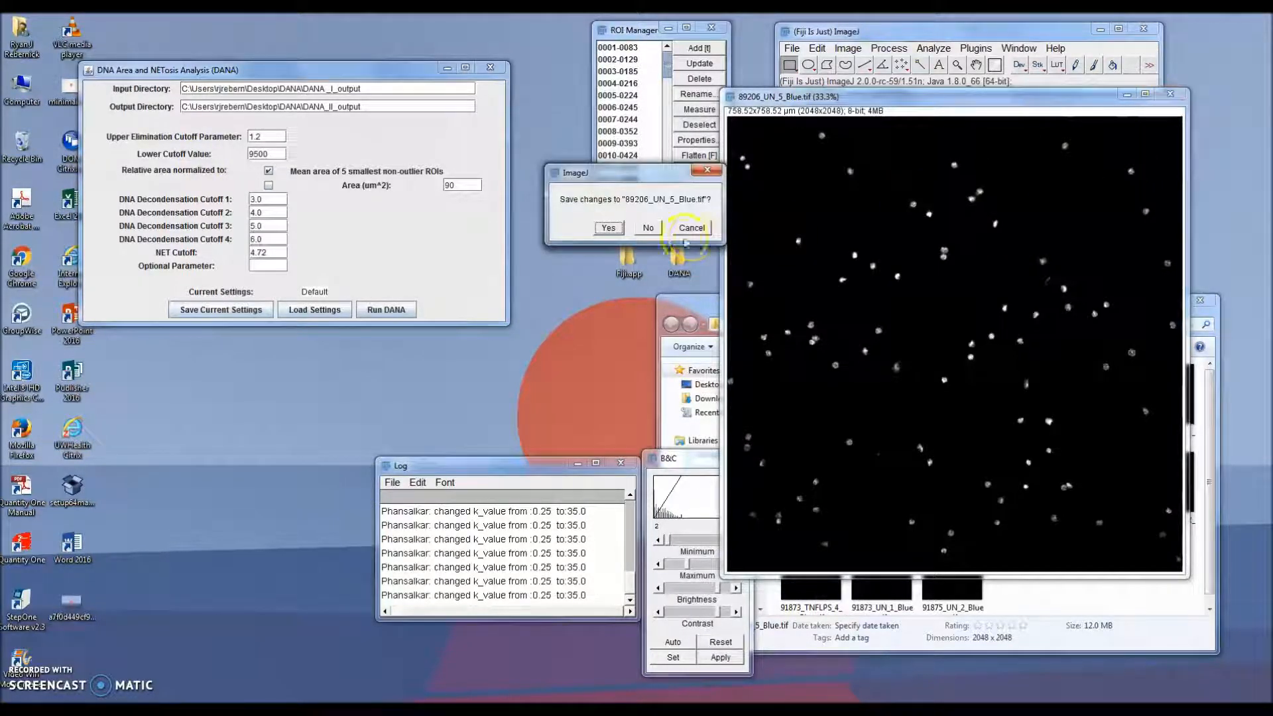
{"action": "left_click", "coordinate": [645, 228]}
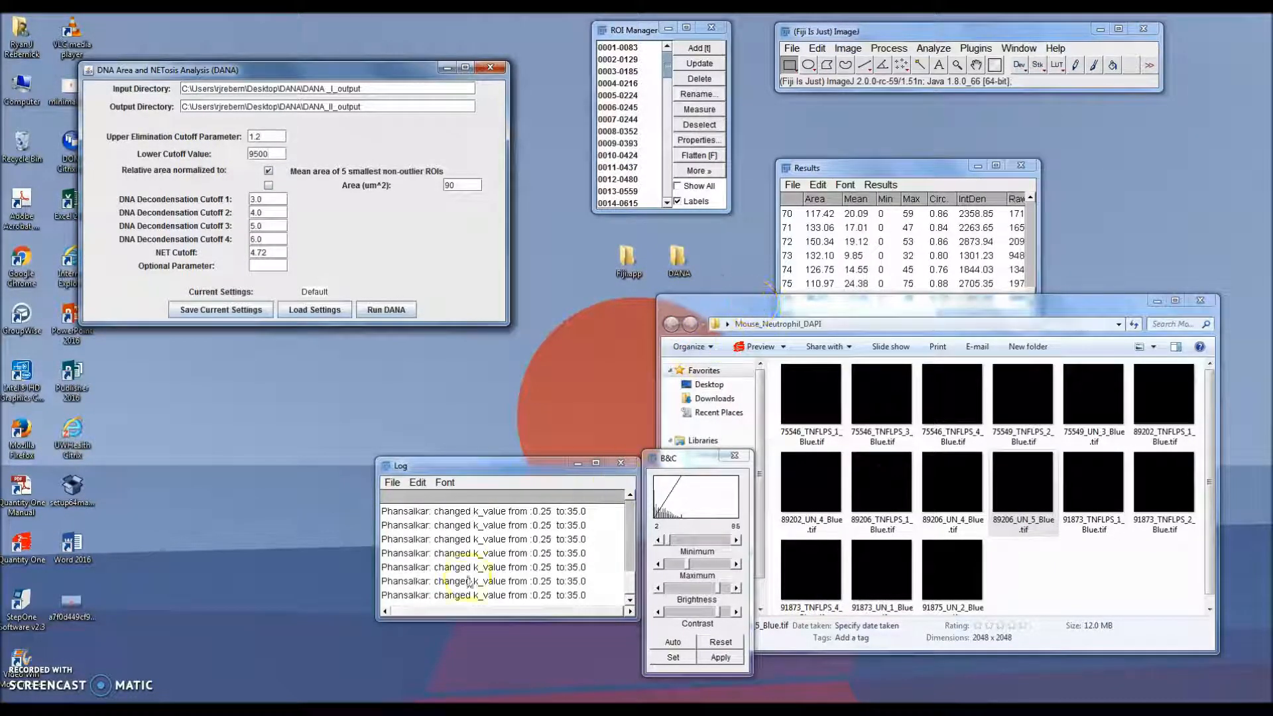
Step: Open Summary.csv from the DANA_II_output folder to review its files-to-check list, and close it
{"action": "left_click", "coordinate": [268, 710]}
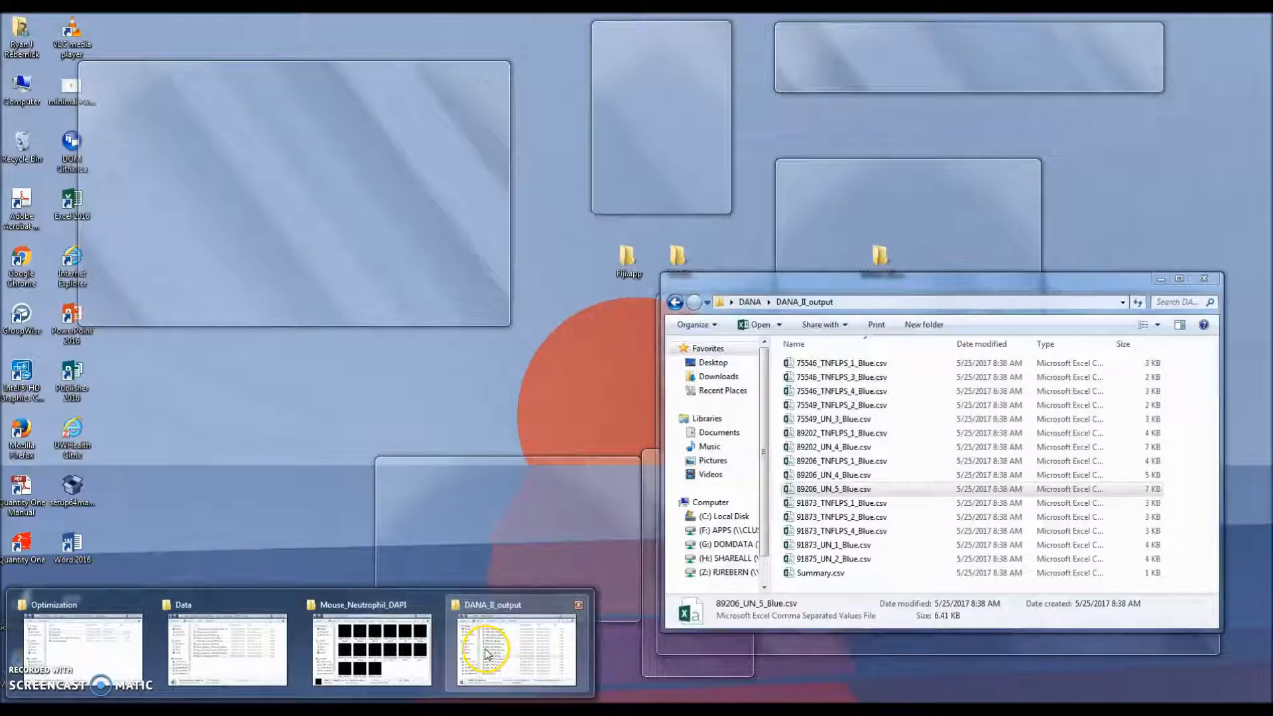
{"action": "left_click", "coordinate": [486, 654]}
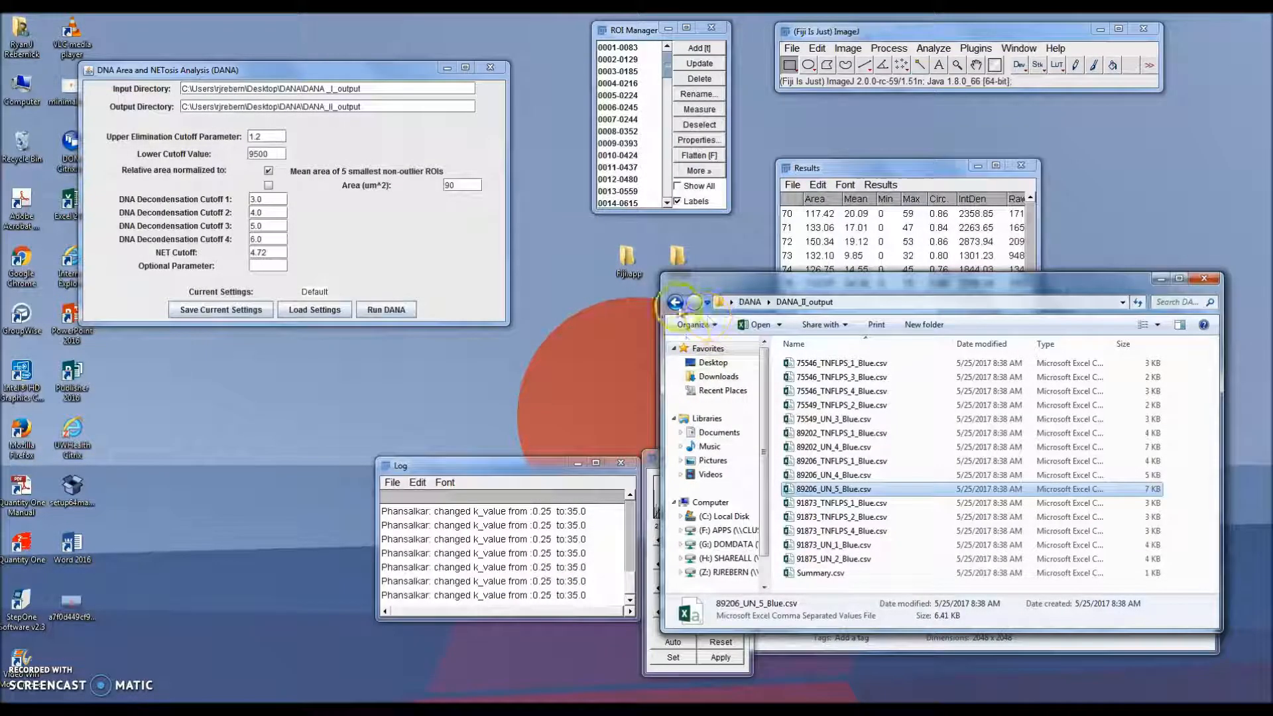
{"action": "double_click", "coordinate": [826, 572]}
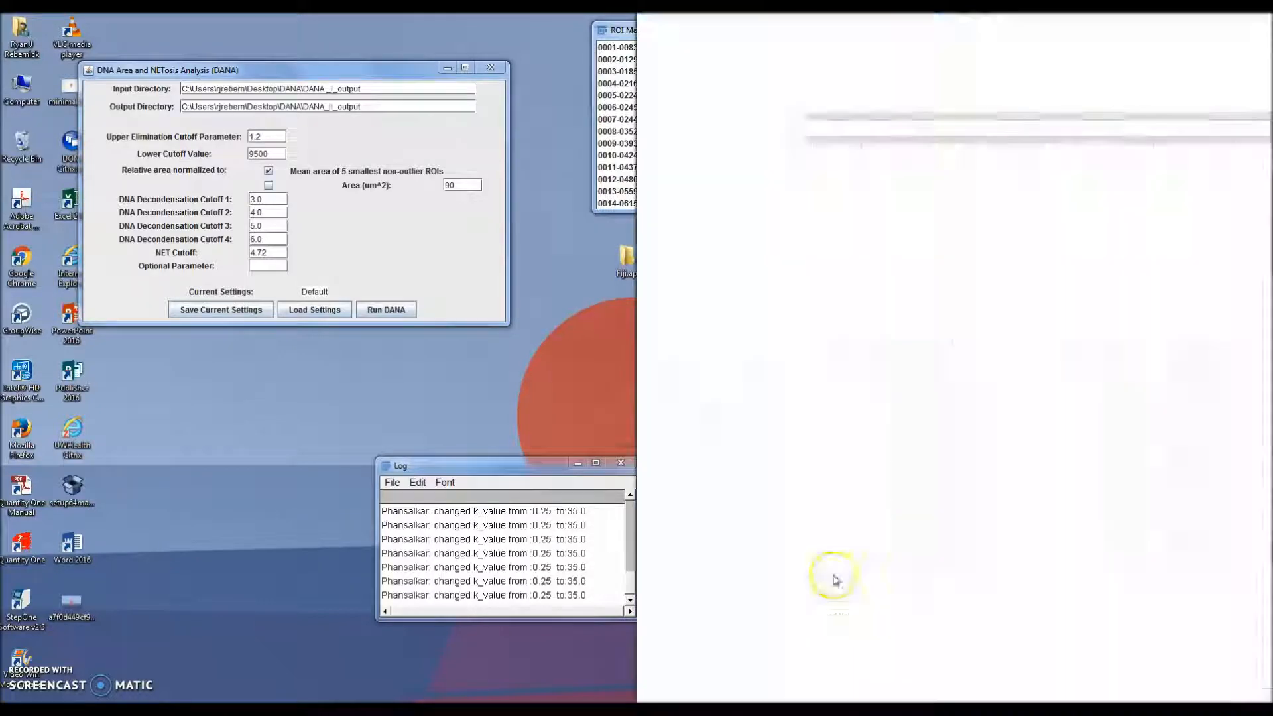
{"action": "left_click_drag", "start_coordinate": [61, 368], "coordinate": [151, 395]}
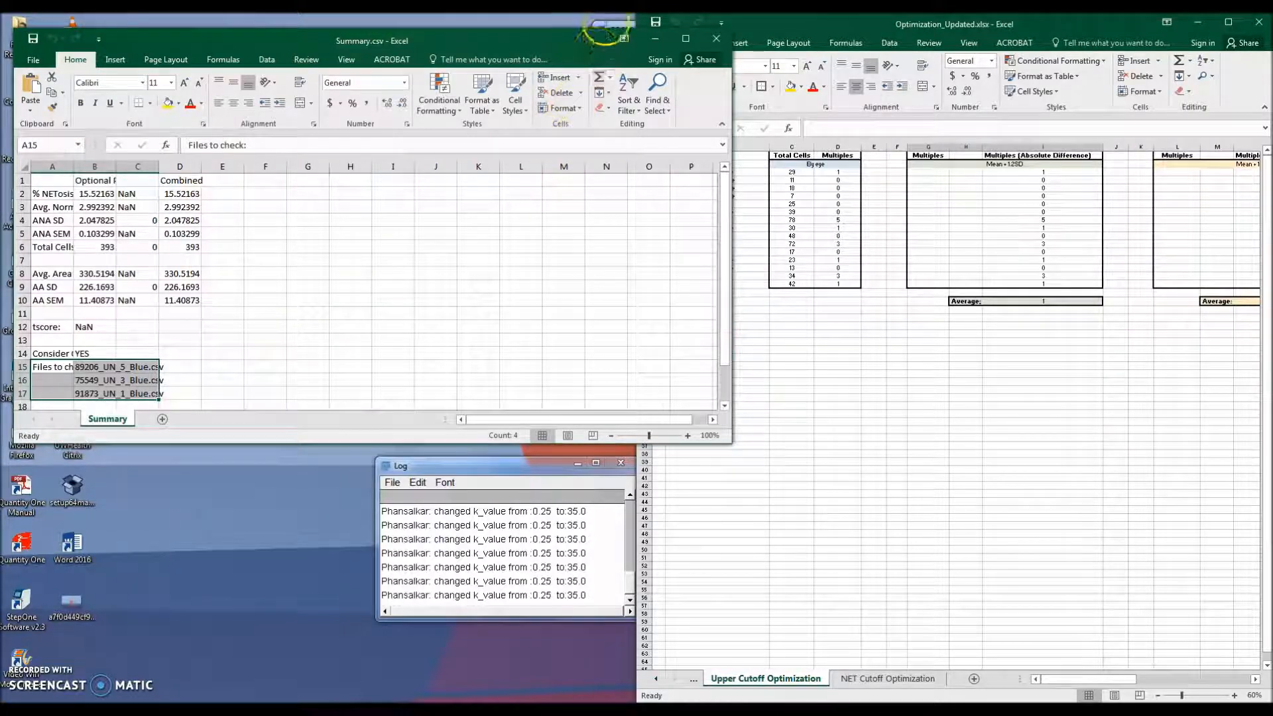
{"action": "left_click", "coordinate": [716, 38]}
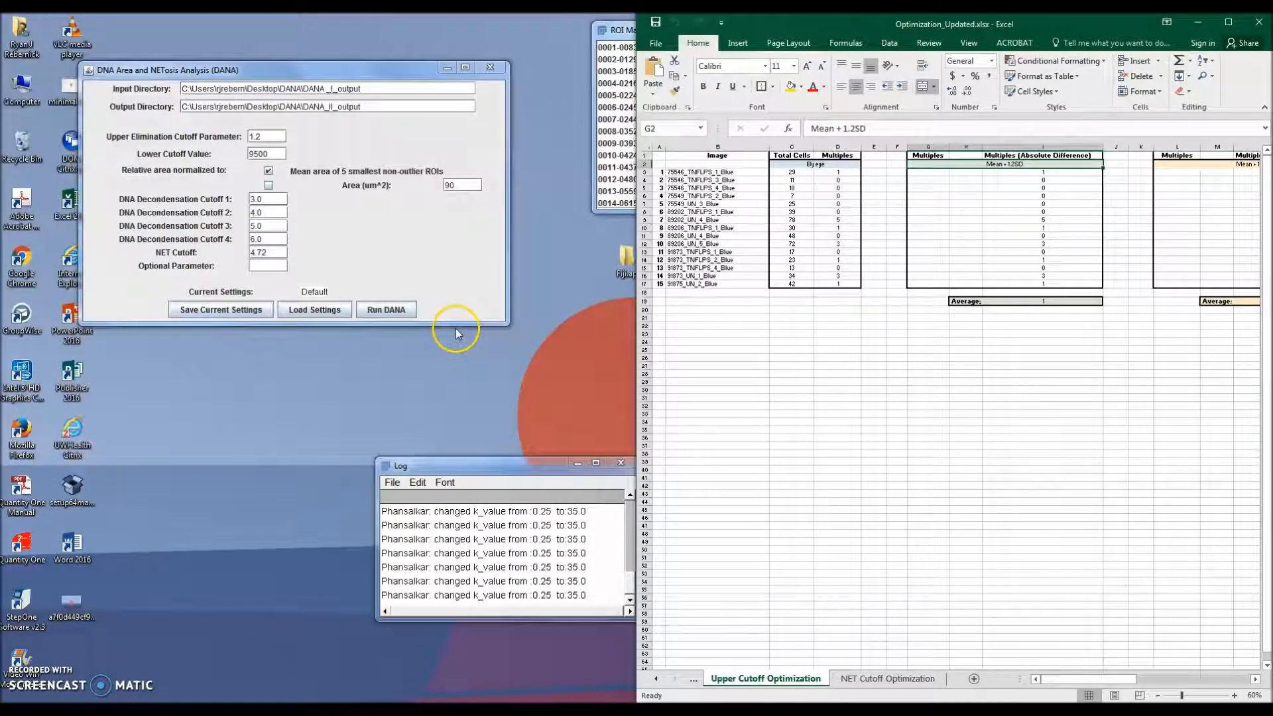
Step: Close the 89206_UN_5_Blue spreadsheet and rerun DANA with the current cutoff settings
{"action": "left_click", "coordinate": [303, 709]}
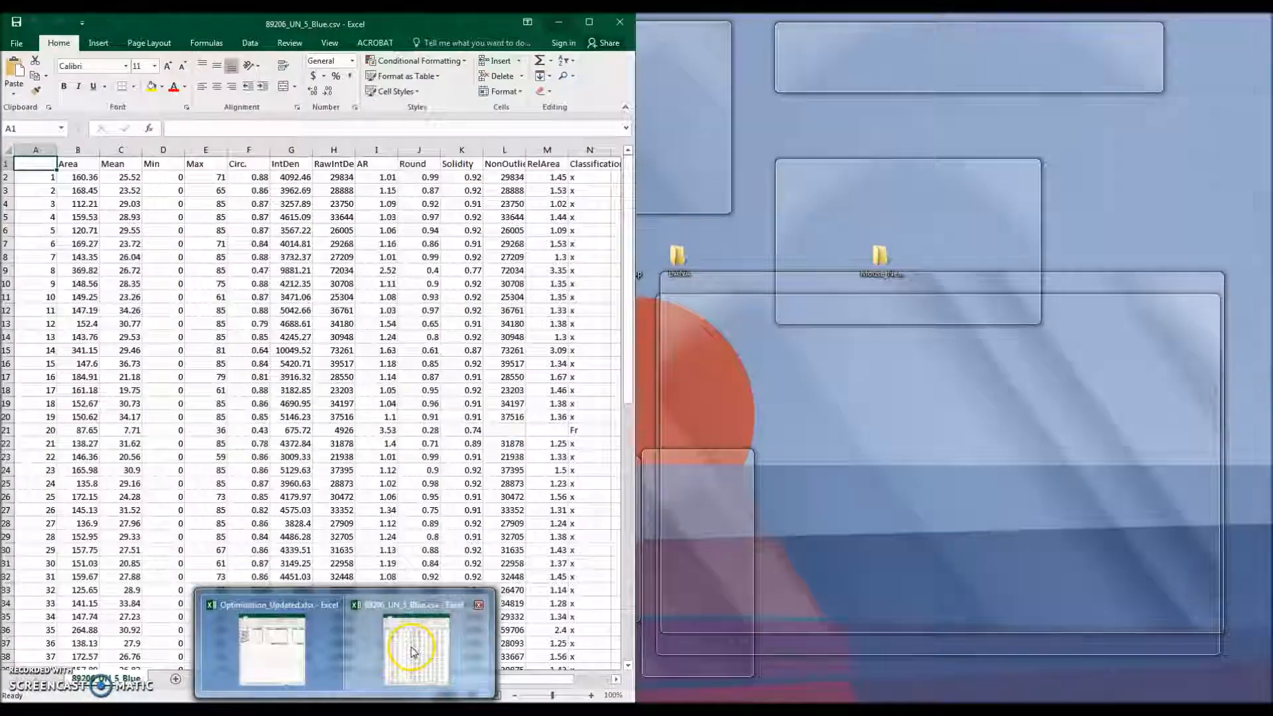
{"action": "left_click", "coordinate": [420, 646]}
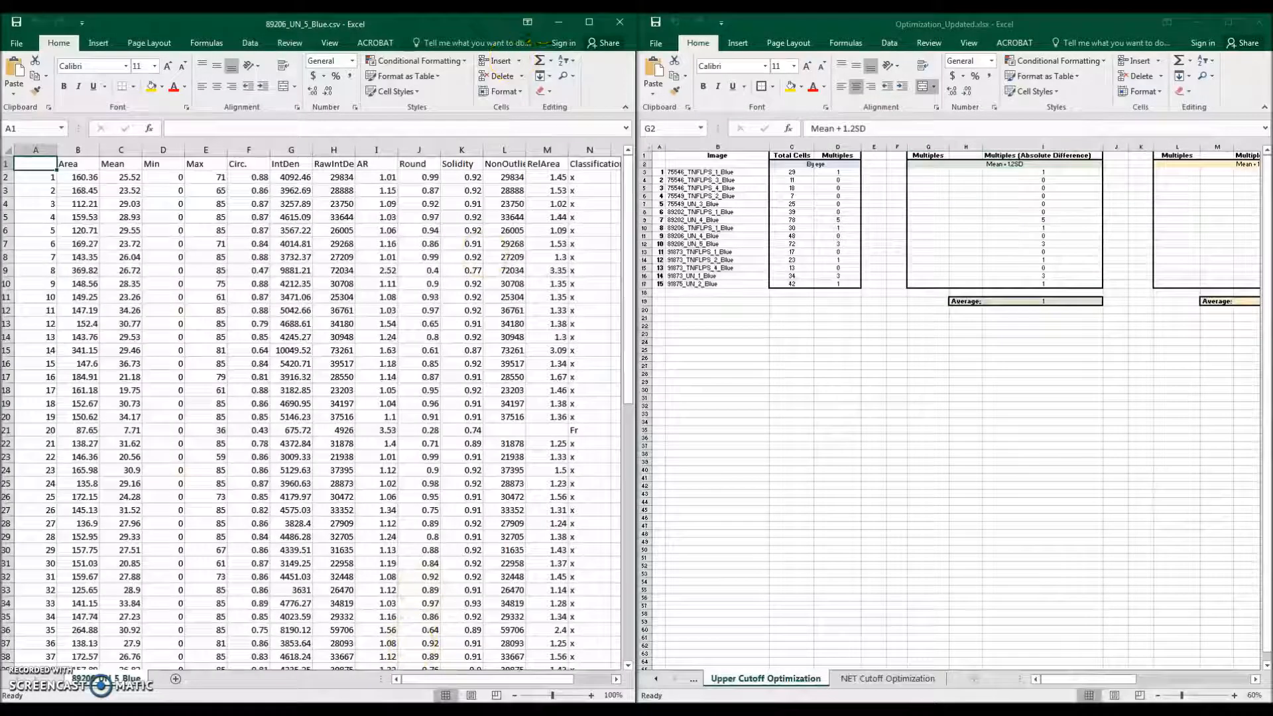
{"action": "left_click", "coordinate": [611, 26]}
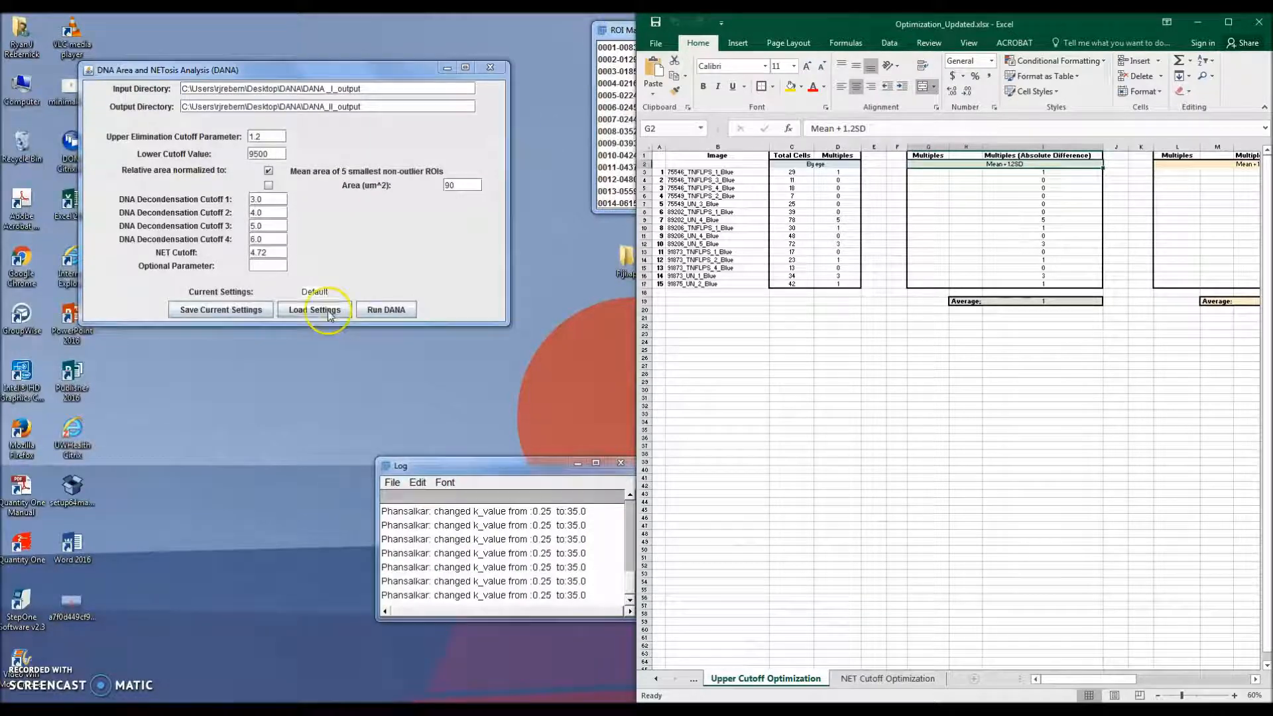
{"action": "left_click", "coordinate": [382, 314]}
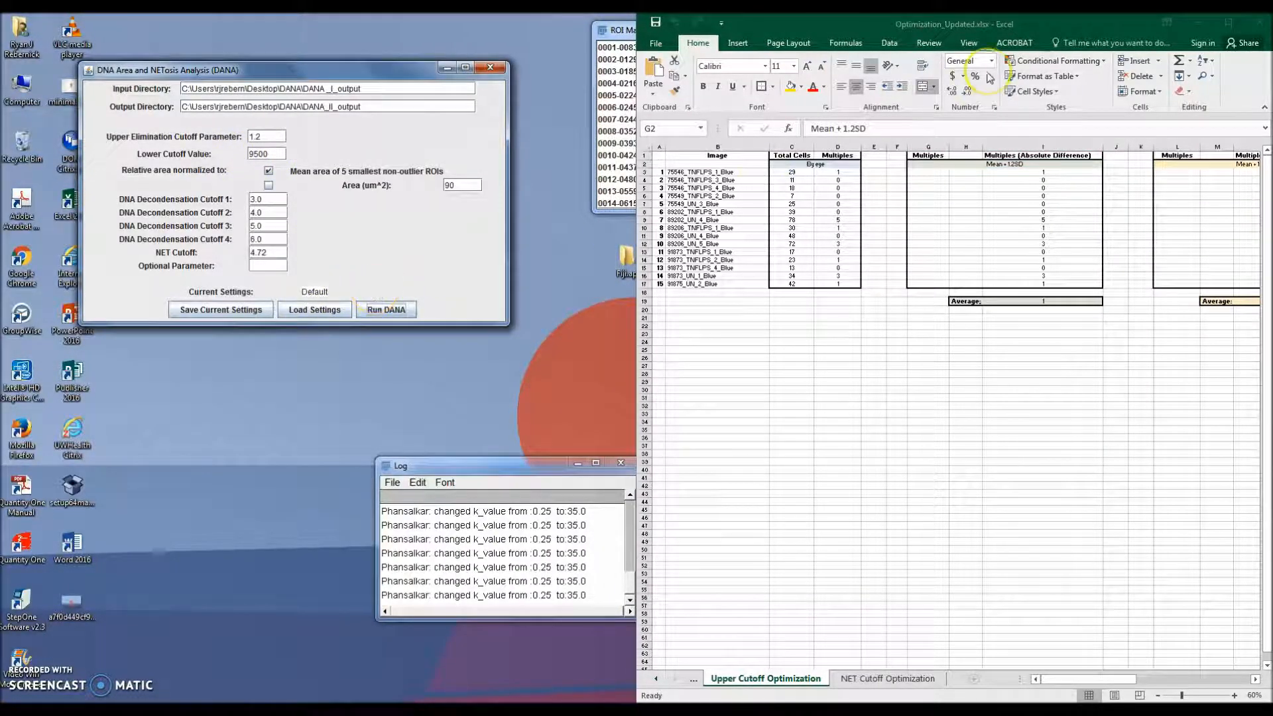
Step: Open the regenerated Summary.csv beside the optimization workbook and copy its three files-to-check names
{"action": "left_click", "coordinate": [1197, 22]}
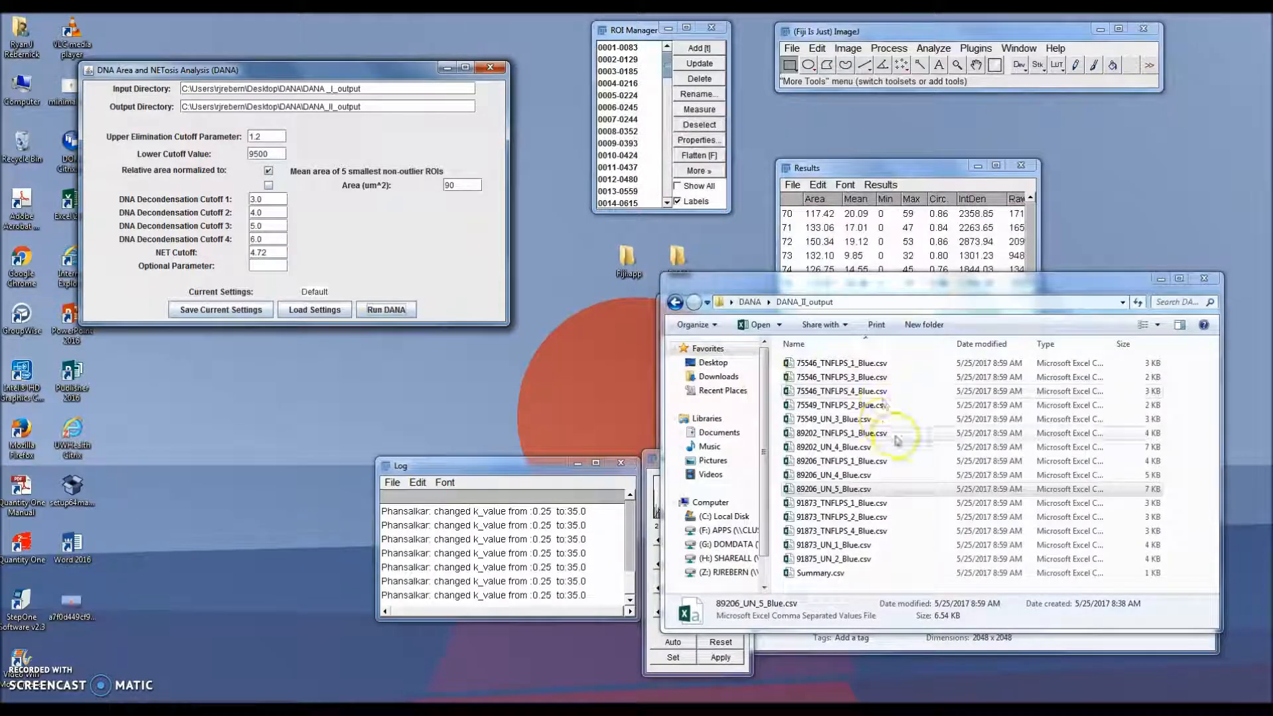
{"action": "left_click", "coordinate": [1133, 302]}
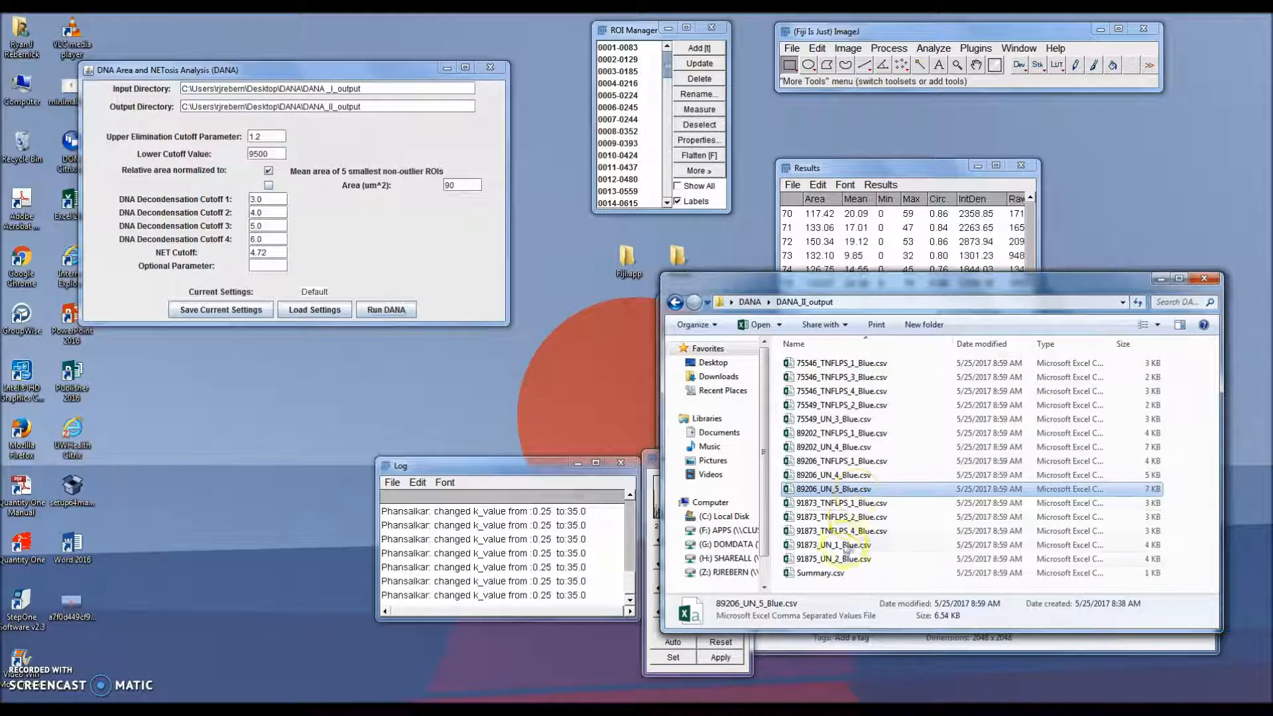
{"action": "double_click", "coordinate": [820, 573]}
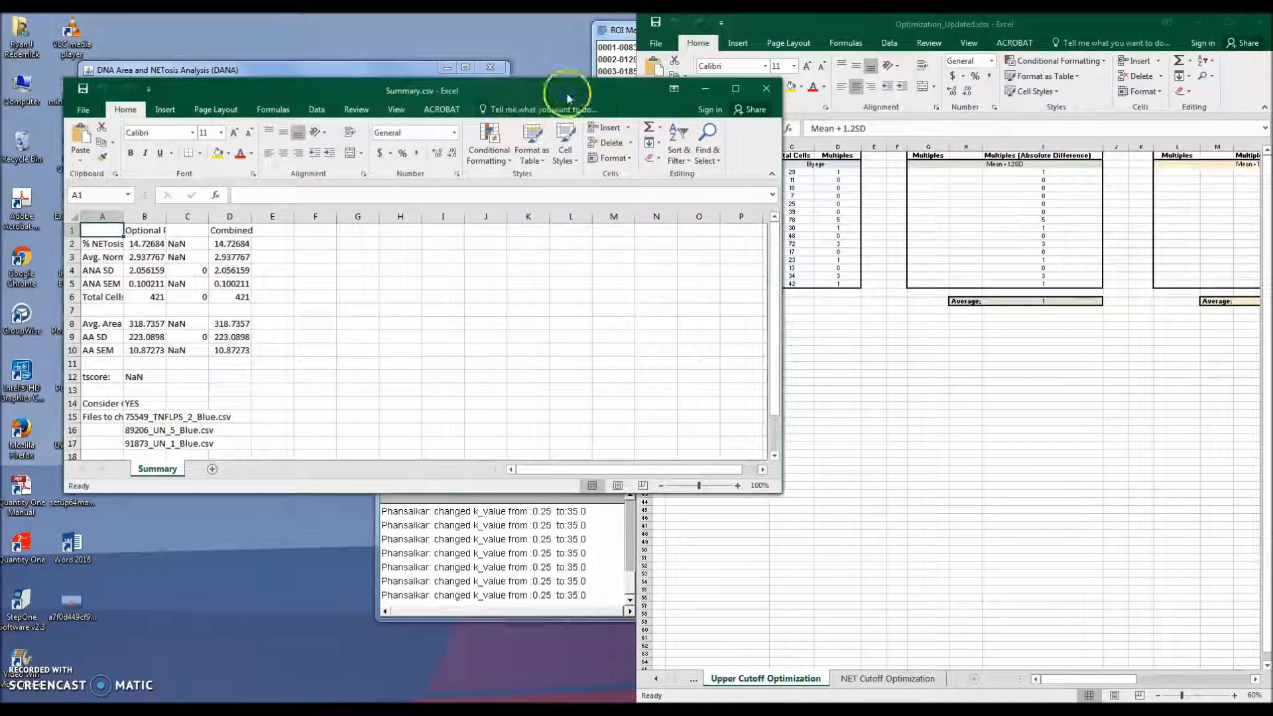
{"action": "left_click_drag", "start_coordinate": [569, 85], "coordinate": [2, 319]}
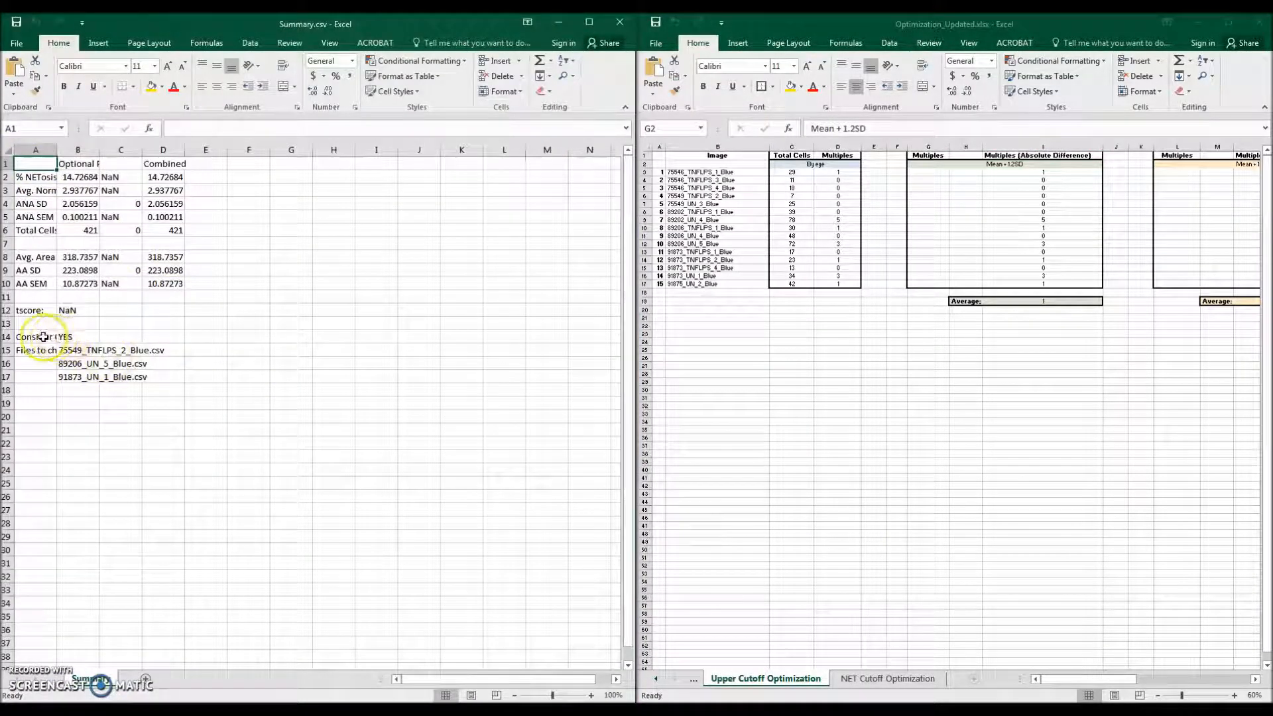
{"action": "left_click_drag", "start_coordinate": [43, 337], "coordinate": [86, 338]}
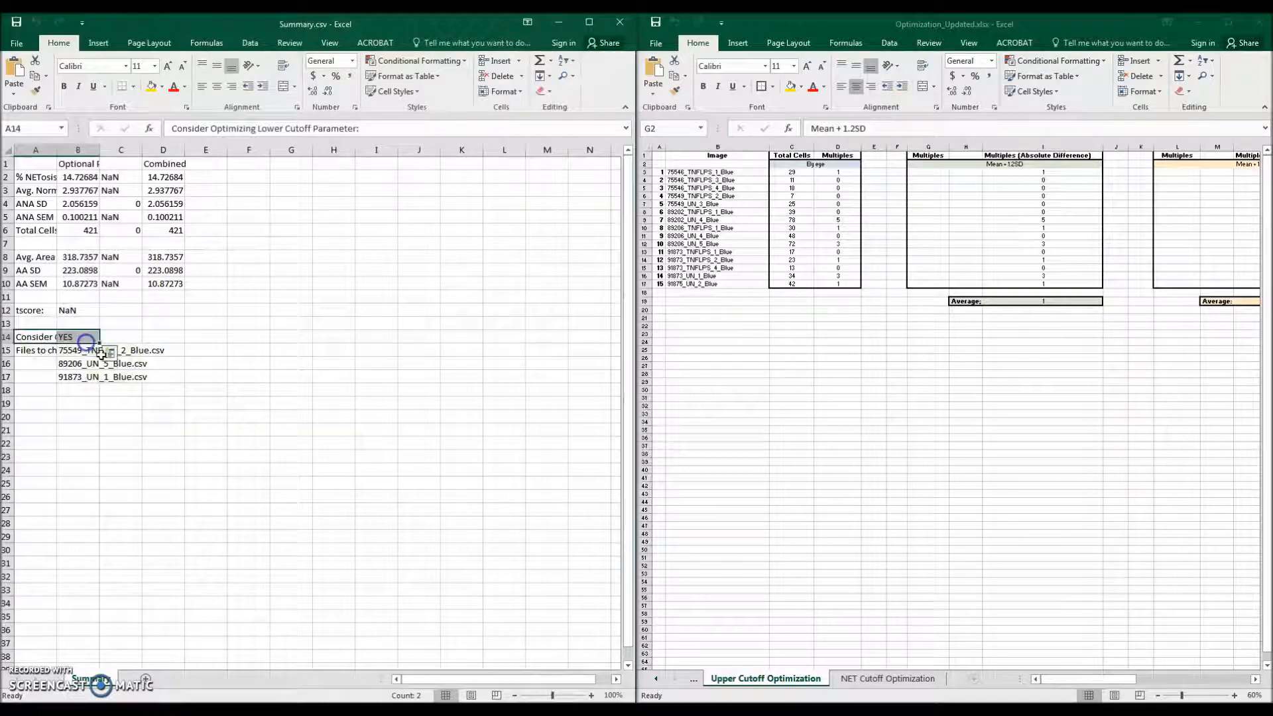
{"action": "left_click", "coordinate": [78, 351]}
{"action": "left_click_drag", "start_coordinate": [99, 352], "coordinate": [139, 376]}
{"action": "key", "text": "ctrl+c"}
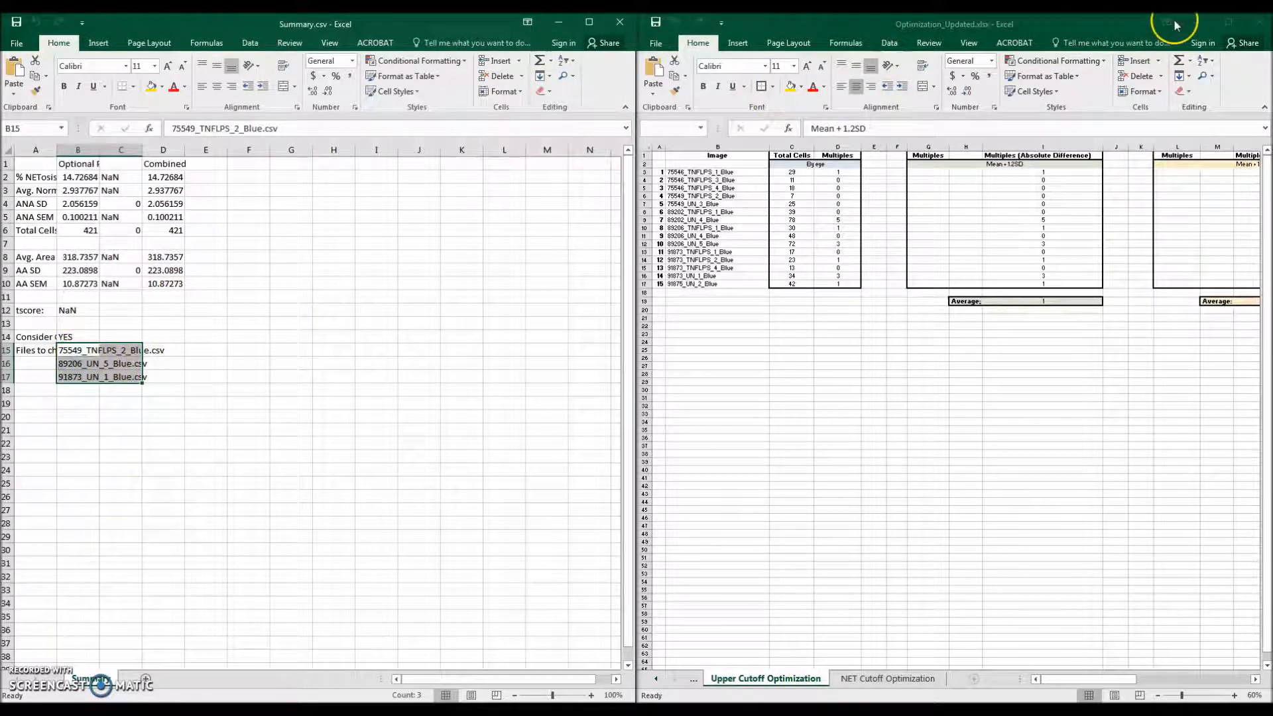
Step: Open 75549_TNFLPS_2_Blue.csv from DANA_II_output beside the workbook and select its Fr-classified rows
{"action": "left_click", "coordinate": [1197, 26]}
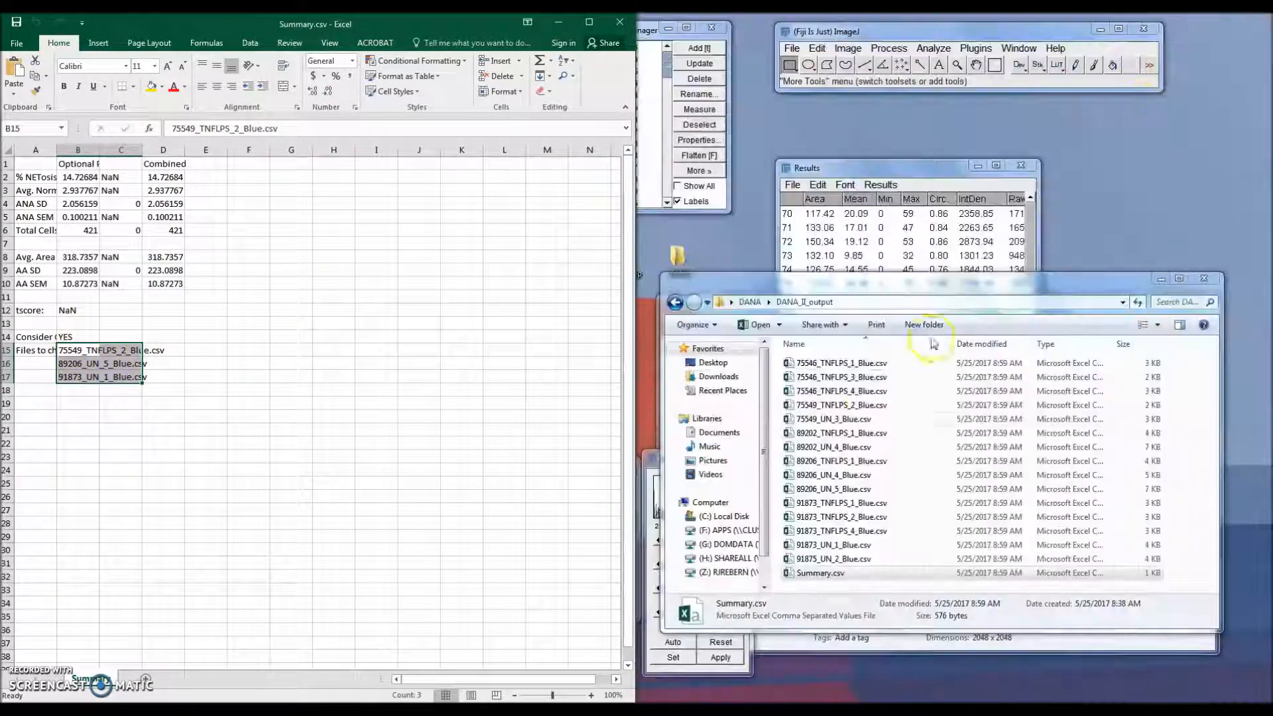
{"action": "double_click", "coordinate": [846, 407]}
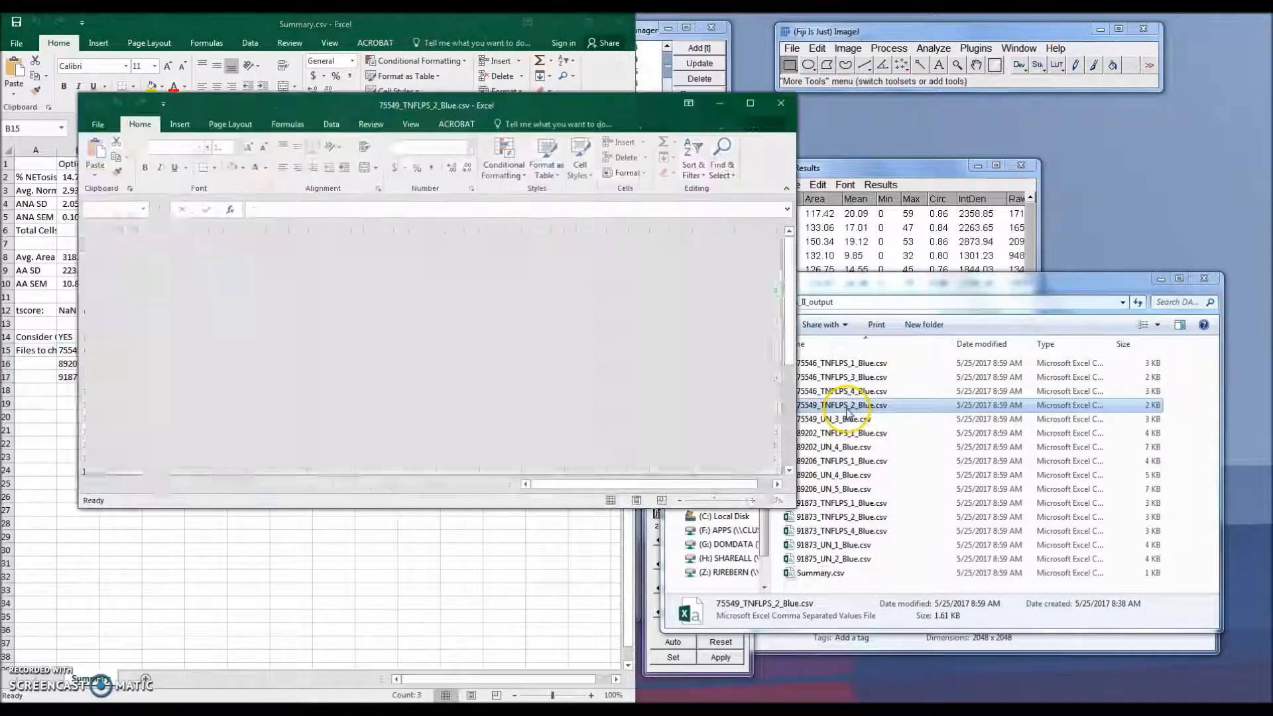
{"action": "left_click_drag", "start_coordinate": [638, 113], "coordinate": [1, 116]}
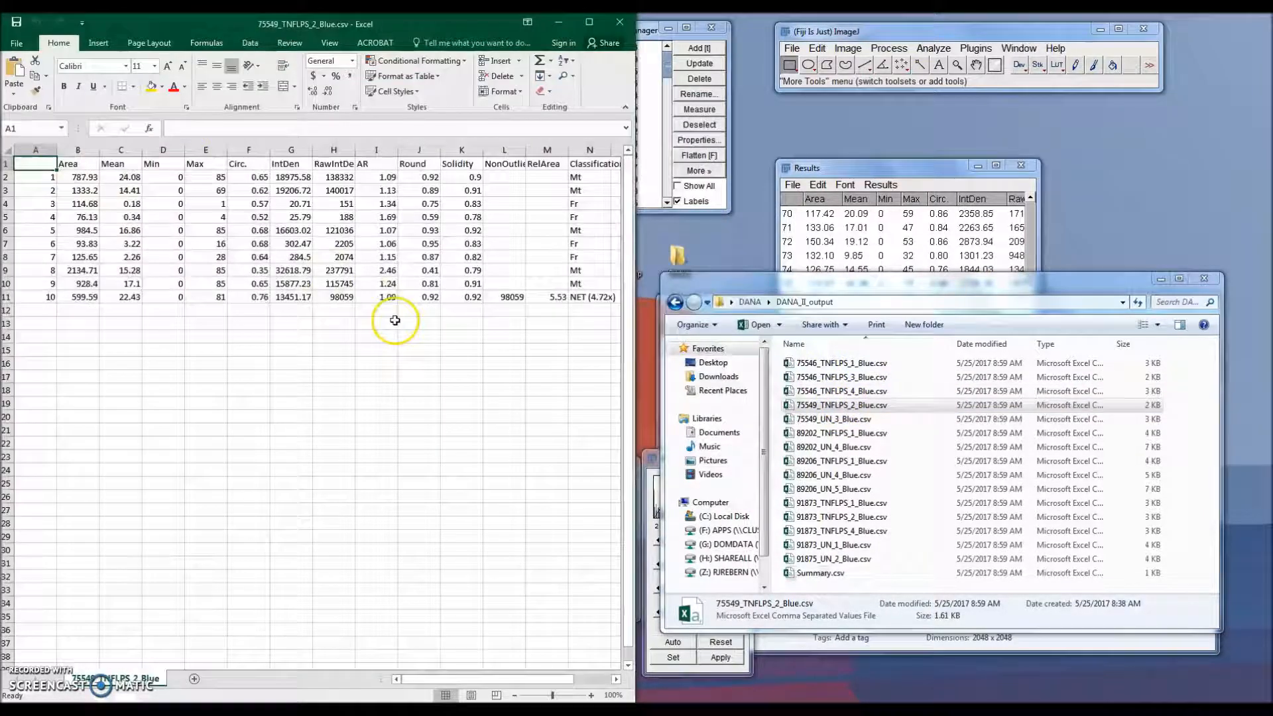
{"action": "left_click_drag", "start_coordinate": [578, 205], "coordinate": [589, 217]}
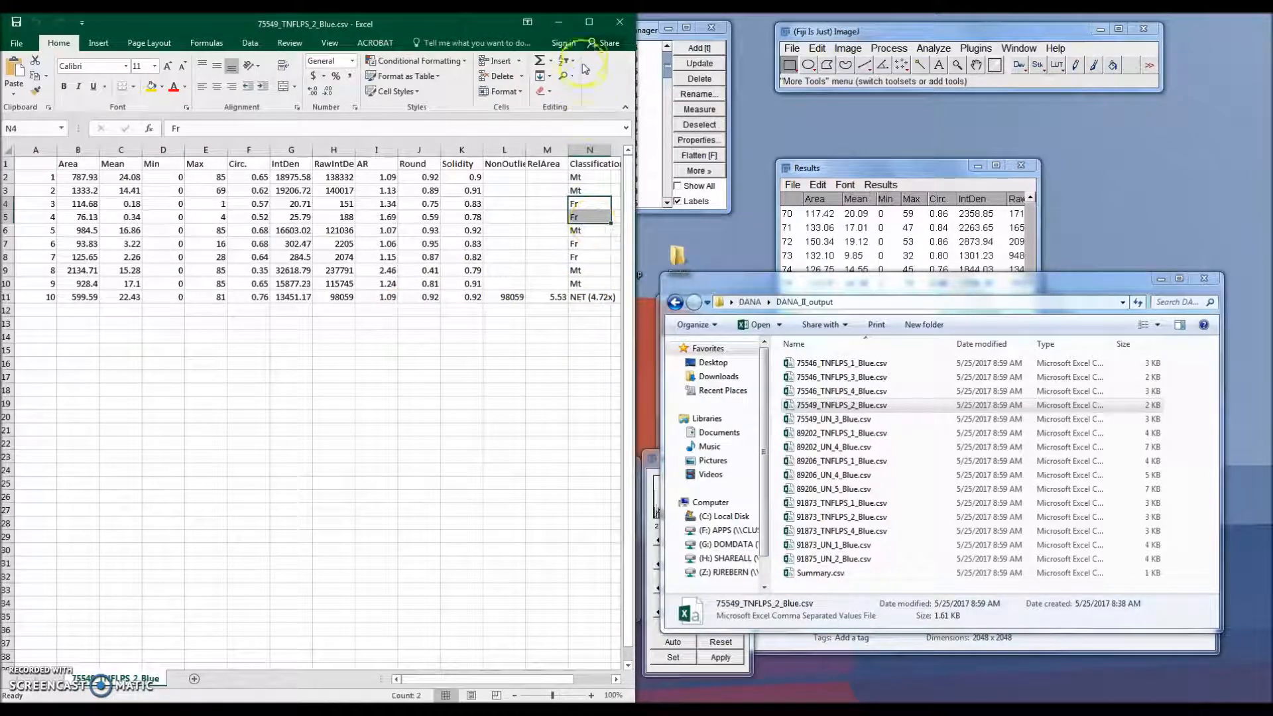
{"action": "left_click", "coordinate": [588, 22]}
{"action": "left_click_drag", "start_coordinate": [837, 28], "coordinate": [2, 106]}
Step: Open 75549_TNFLPS_2_Blue.tif from Mouse_Neutrophil_DAPI in Fiji and run the DANA I plugin on it
{"action": "left_click", "coordinate": [675, 302]}
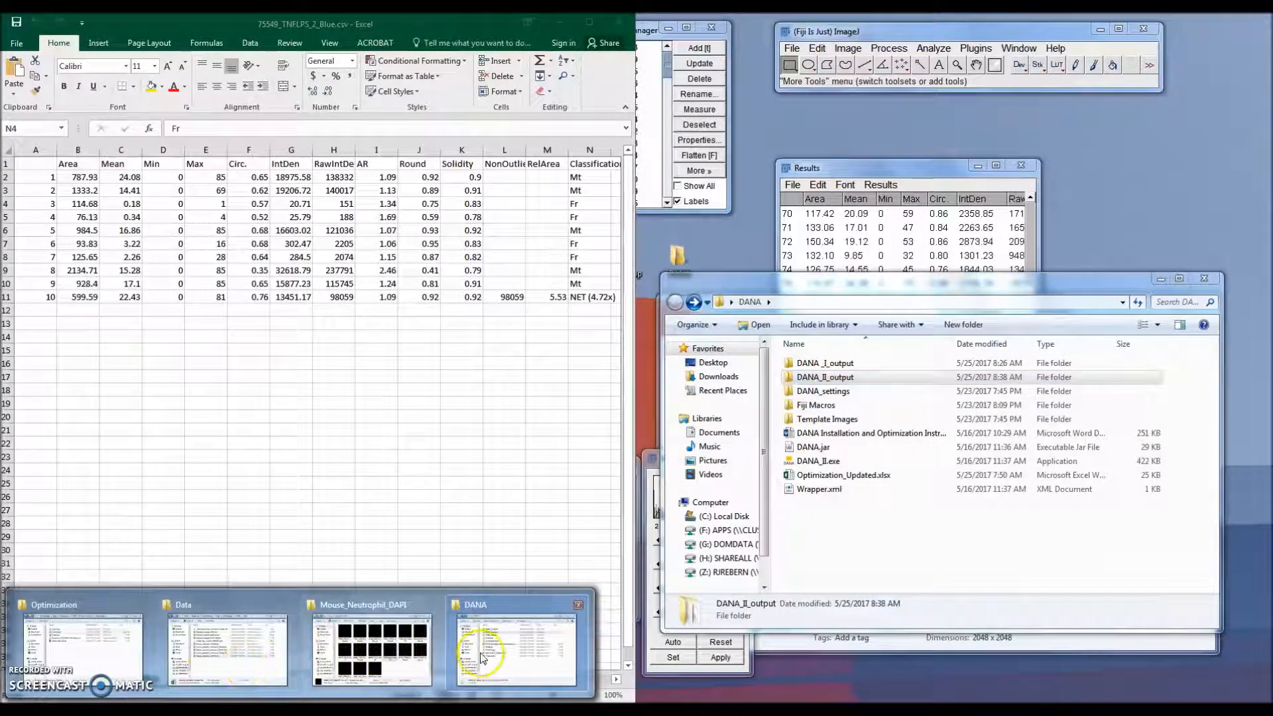
{"action": "left_click", "coordinate": [488, 637]}
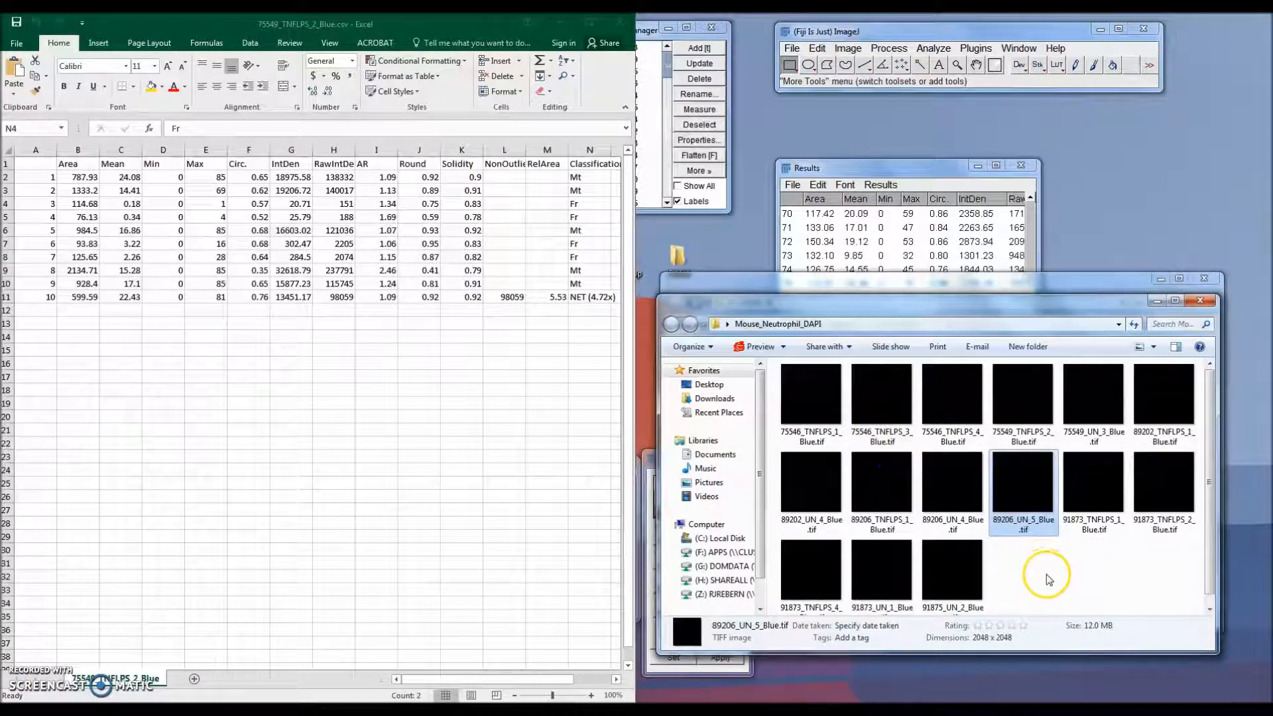
{"action": "left_click_drag", "start_coordinate": [1038, 400], "coordinate": [1007, 78]}
{"action": "left_click_drag", "start_coordinate": [375, 90], "coordinate": [1084, 115]}
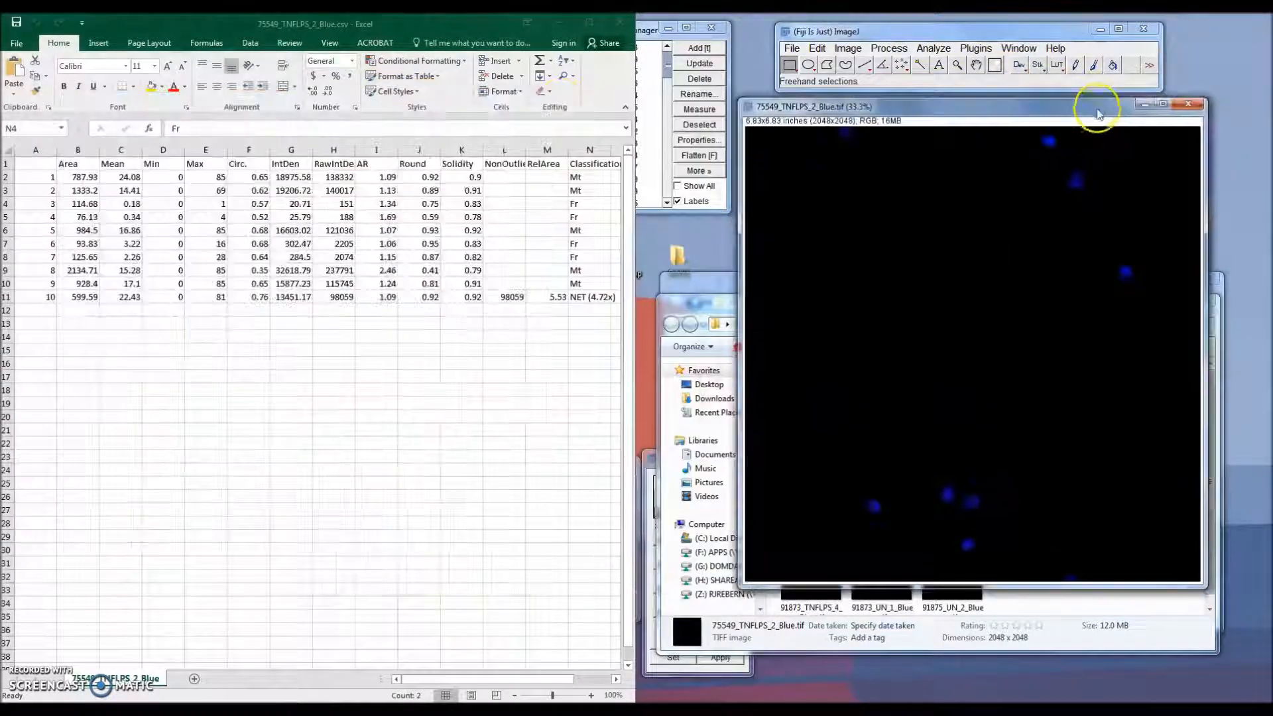
{"action": "left_click", "coordinate": [992, 48]}
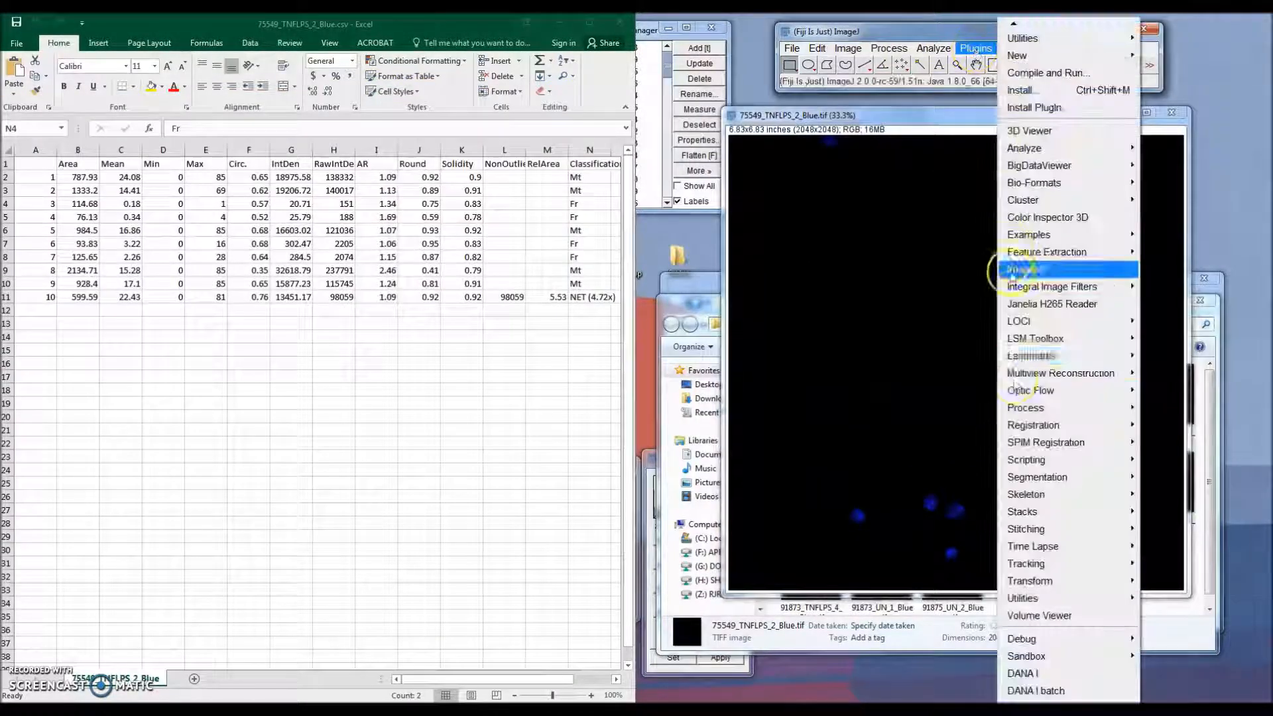
{"action": "left_click", "coordinate": [1049, 676]}
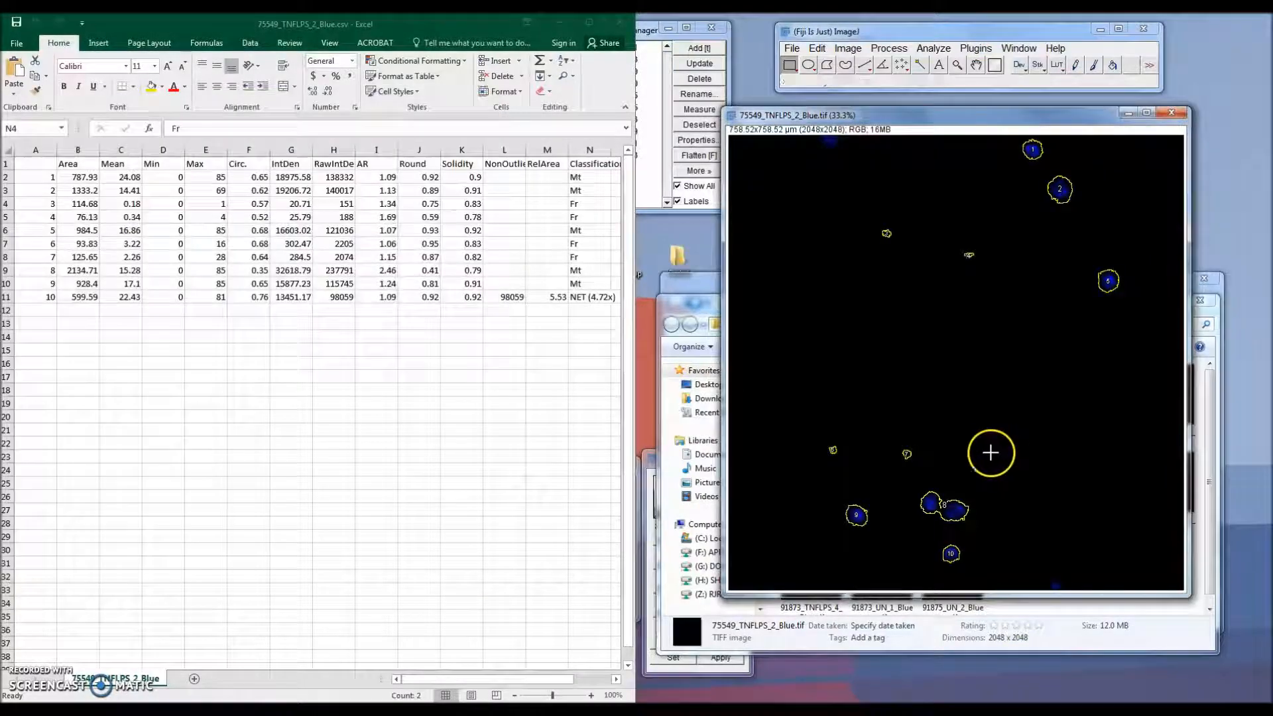
Step: Convert the 75549_TNFLPS_2_Blue image to 8-bit and apply automatic brightness/contrast
{"action": "left_click", "coordinate": [847, 48]}
{"action": "mouse_move", "coordinate": [862, 61]}
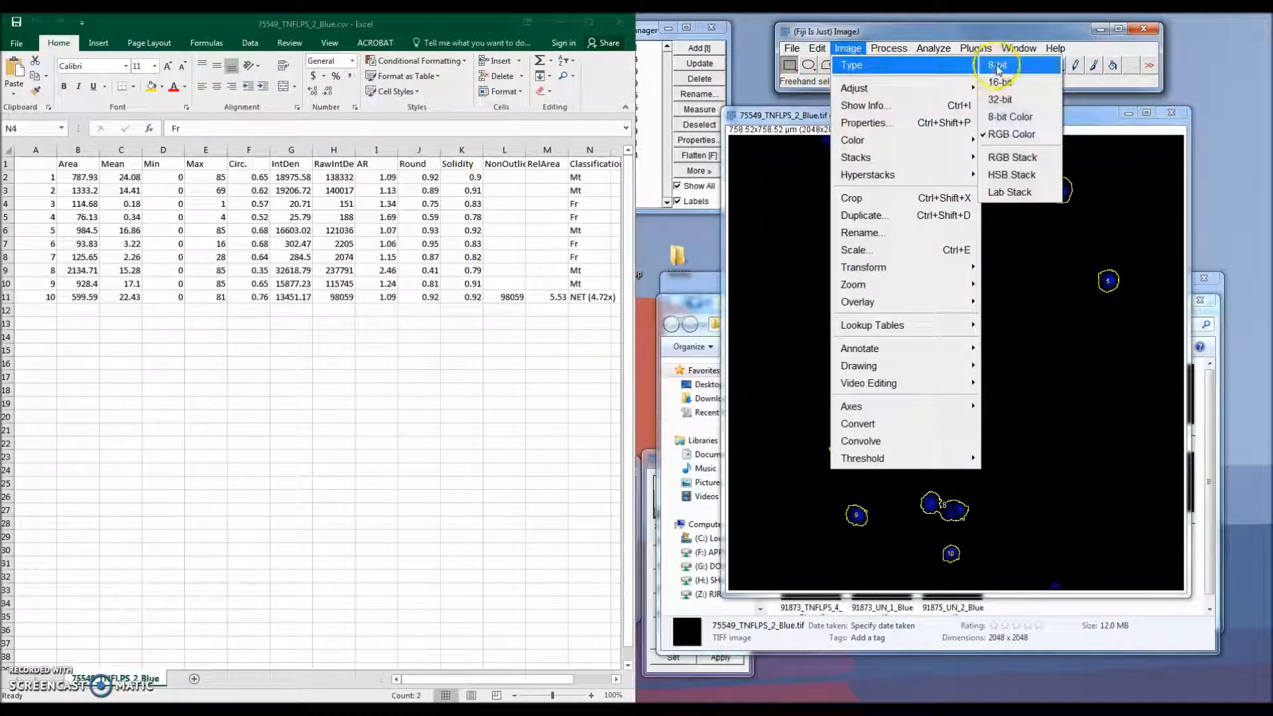
{"action": "left_click", "coordinate": [994, 61]}
{"action": "left_click", "coordinate": [848, 47]}
{"action": "mouse_move", "coordinate": [862, 88]}
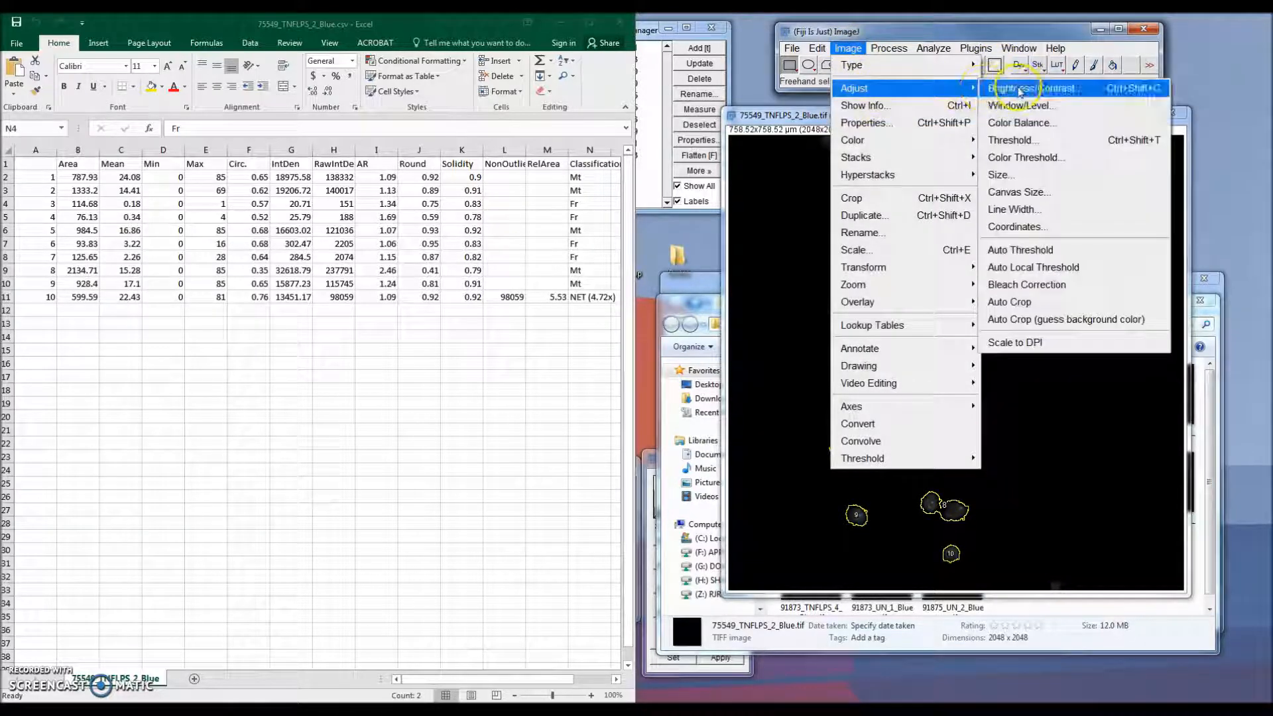
{"action": "left_click", "coordinate": [1021, 89]}
{"action": "left_click", "coordinate": [675, 647]}
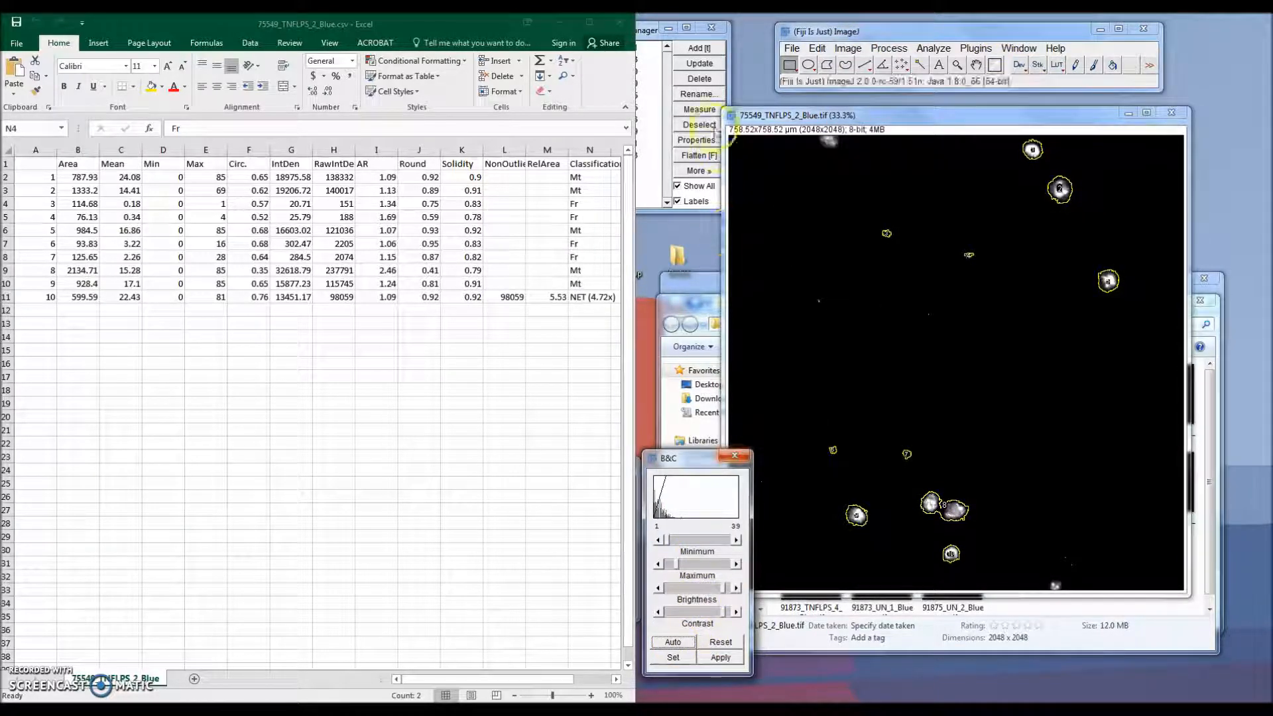
Step: Select the Fr rows for objects 3 and 4 and toggle the ROI overlay to inspect them in the image
{"action": "left_click", "coordinate": [700, 191]}
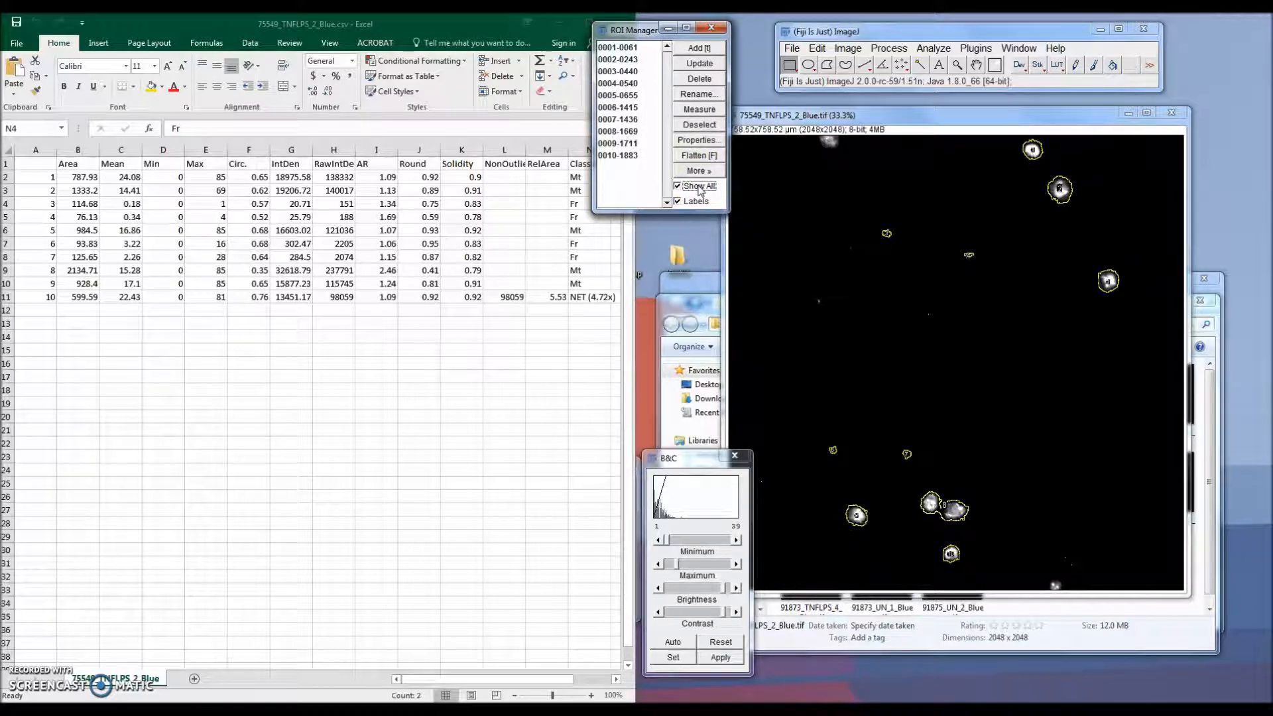
{"action": "left_click", "coordinate": [700, 188]}
{"action": "left_click", "coordinate": [700, 189]}
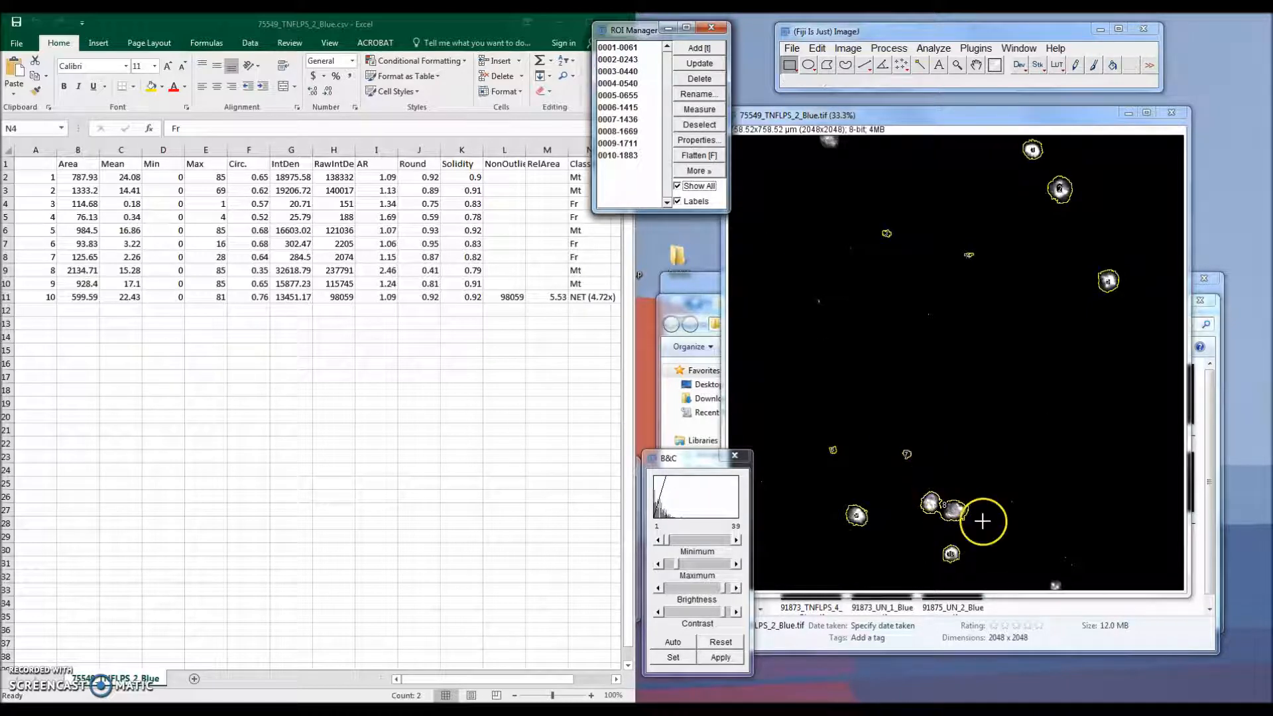
{"action": "left_click", "coordinate": [577, 203]}
{"action": "left_click_drag", "start_coordinate": [577, 206], "coordinate": [37, 217]}
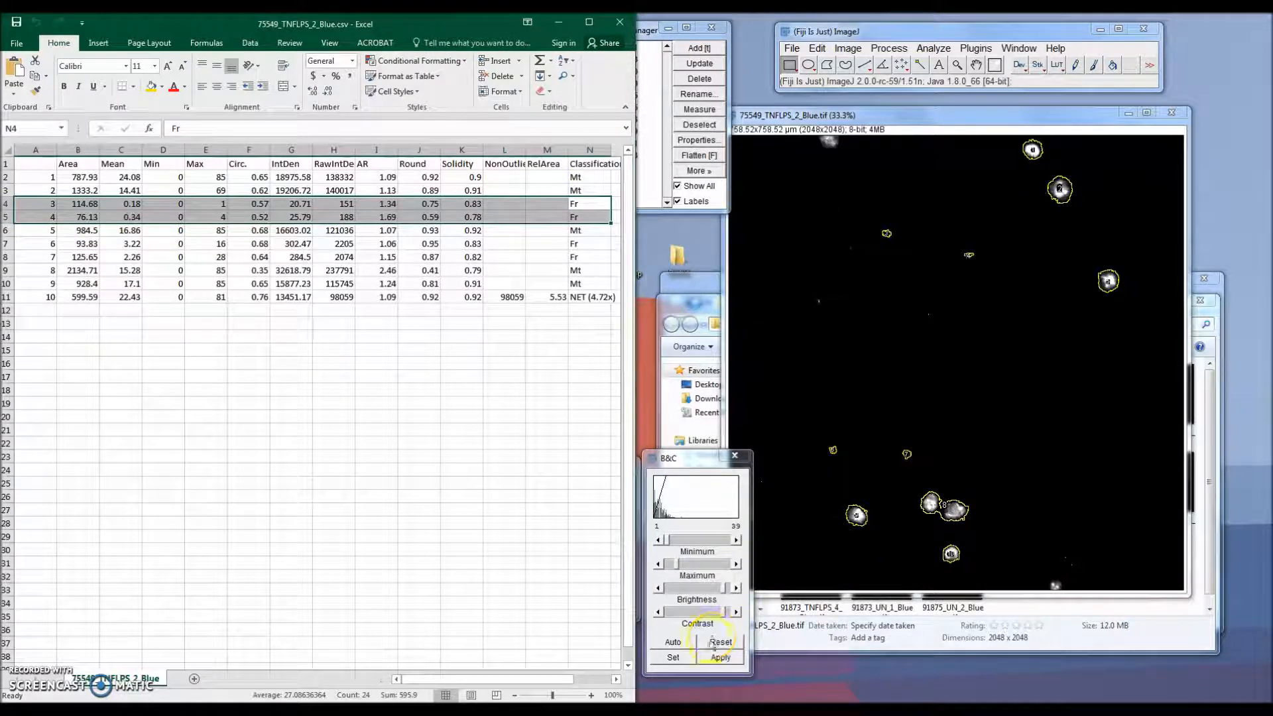
{"action": "left_click", "coordinate": [699, 192]}
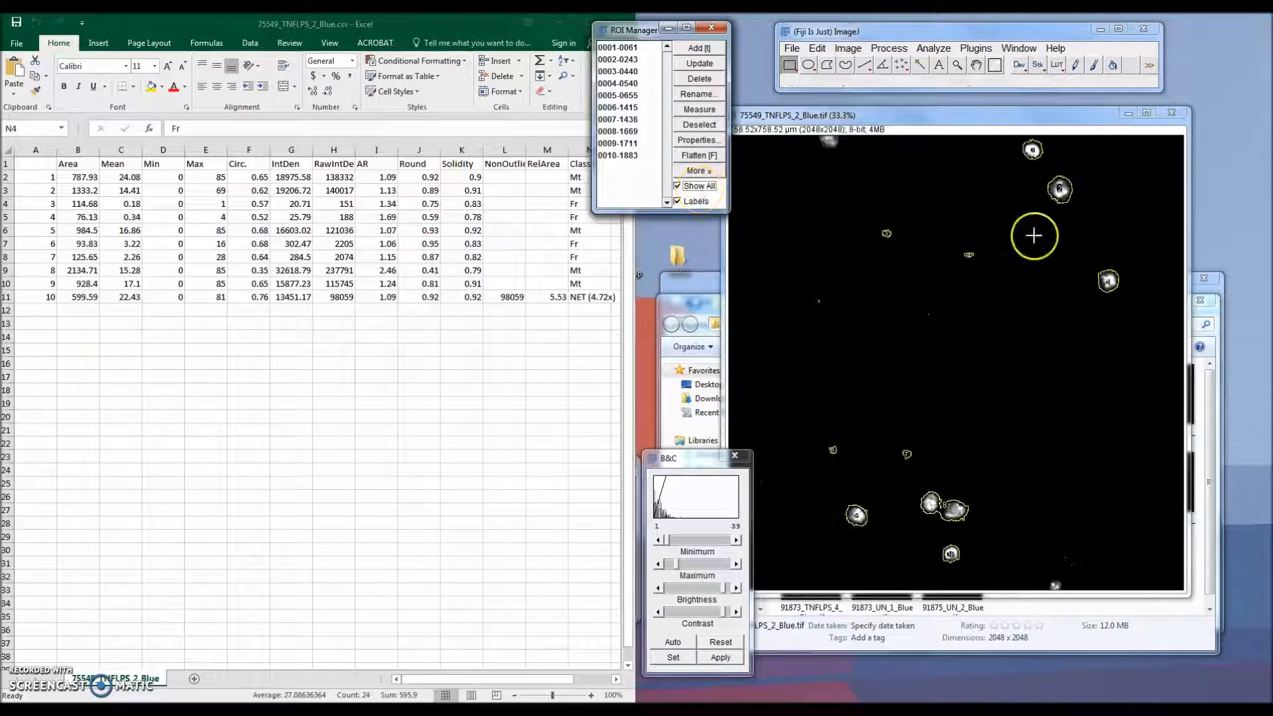
{"action": "left_click", "coordinate": [690, 186]}
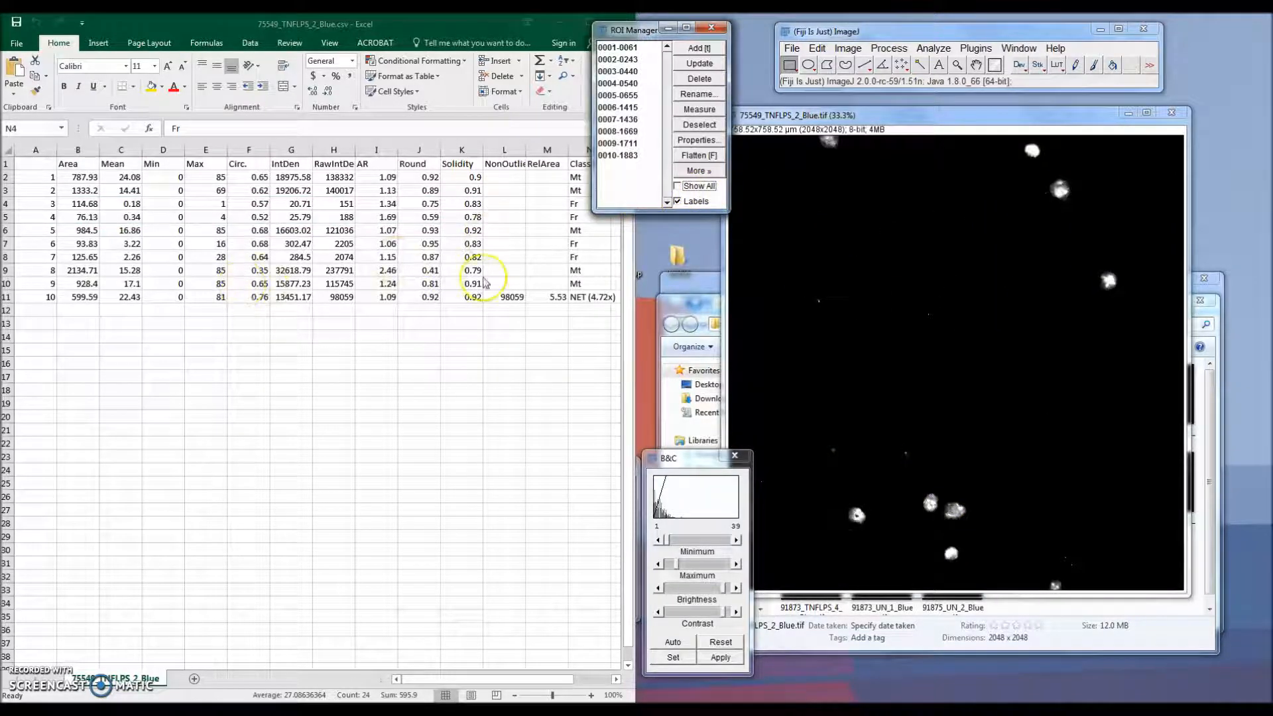
Step: Select the Fr rows for objects 6 and 7 and toggle the ROI overlay to compare them with the image
{"action": "left_click", "coordinate": [588, 254]}
{"action": "left_click_drag", "start_coordinate": [577, 247], "coordinate": [16, 257]}
{"action": "left_click", "coordinate": [677, 186]}
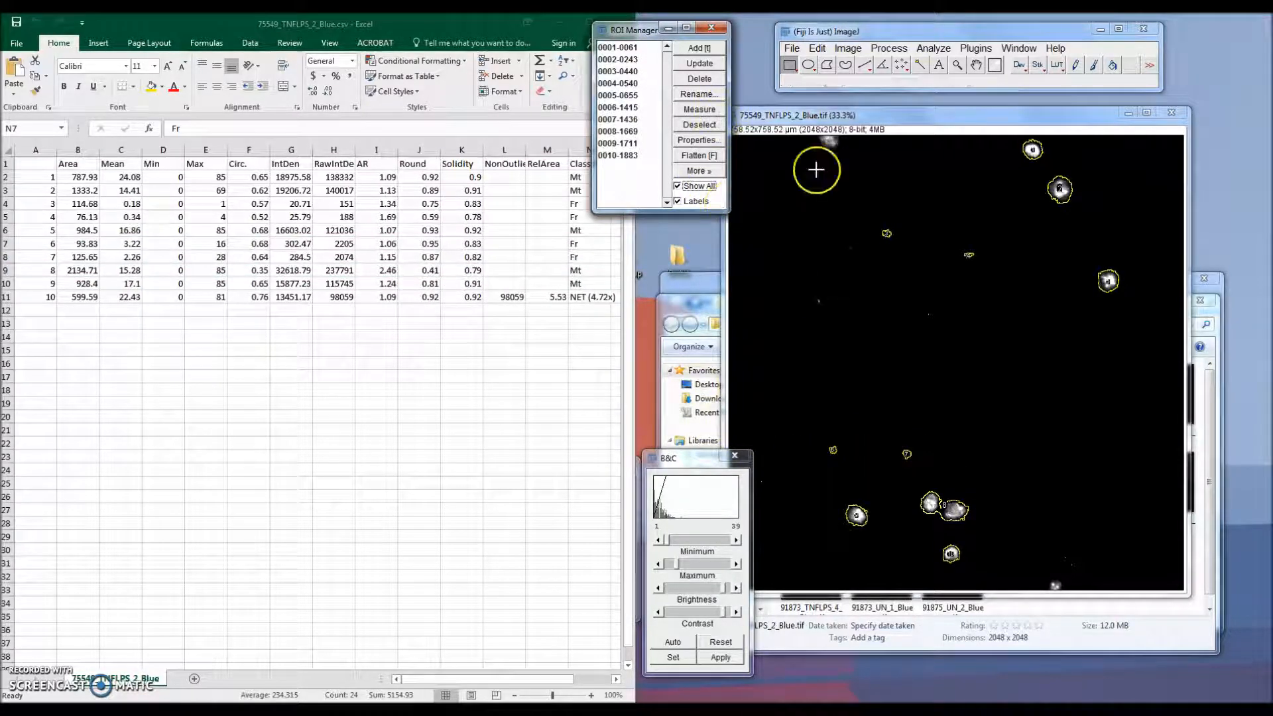
{"action": "left_click", "coordinate": [690, 188]}
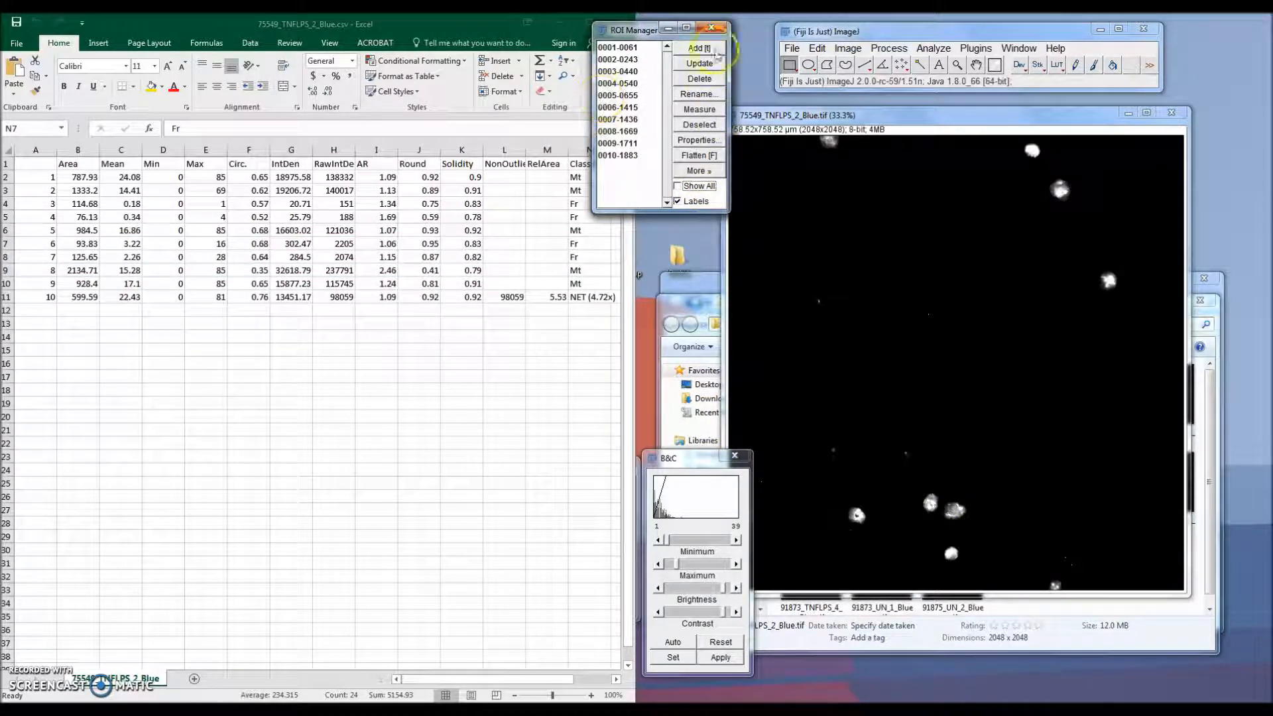
Step: Close the 75549_TNFLPS_2_Blue image without saving and close its spreadsheet
{"action": "left_click", "coordinate": [1170, 113]}
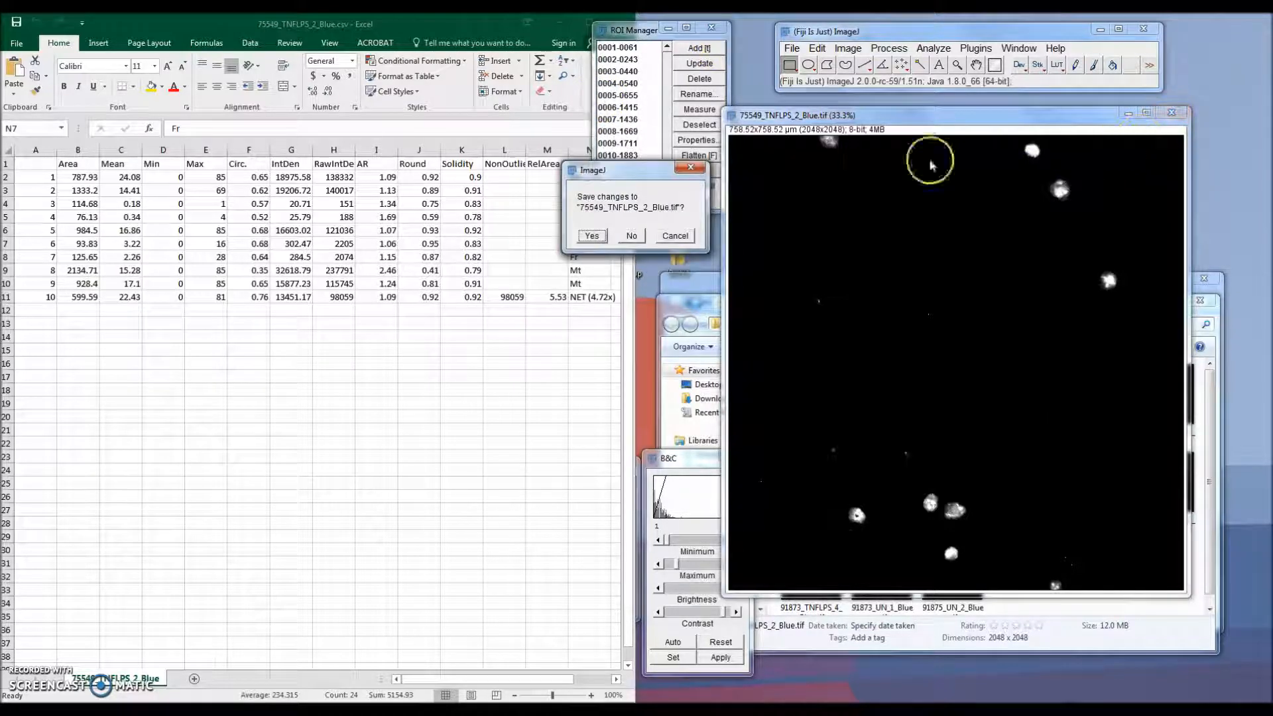
{"action": "left_click", "coordinate": [627, 236]}
{"action": "left_click", "coordinate": [620, 22]}
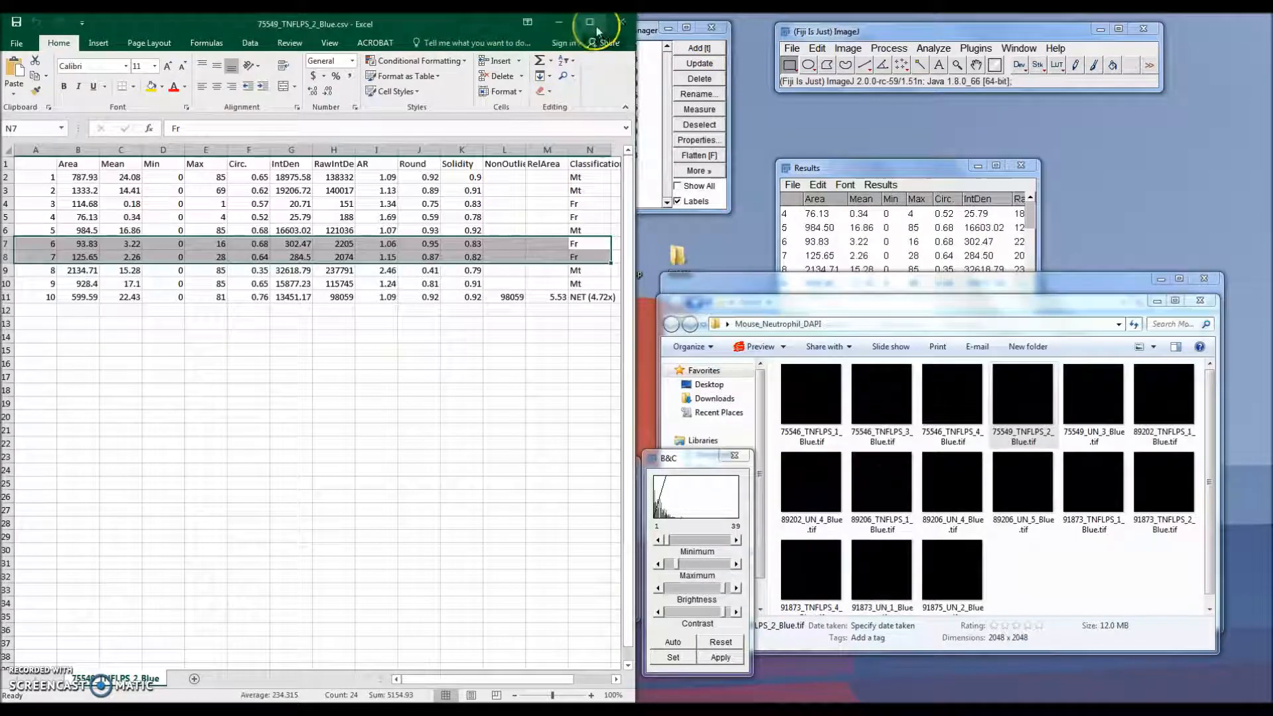
Step: Select the next file to check, then open 89206_UN_5_Blue.tif in Fiji and run the DANA I plugin on it
{"action": "left_click", "coordinate": [92, 364]}
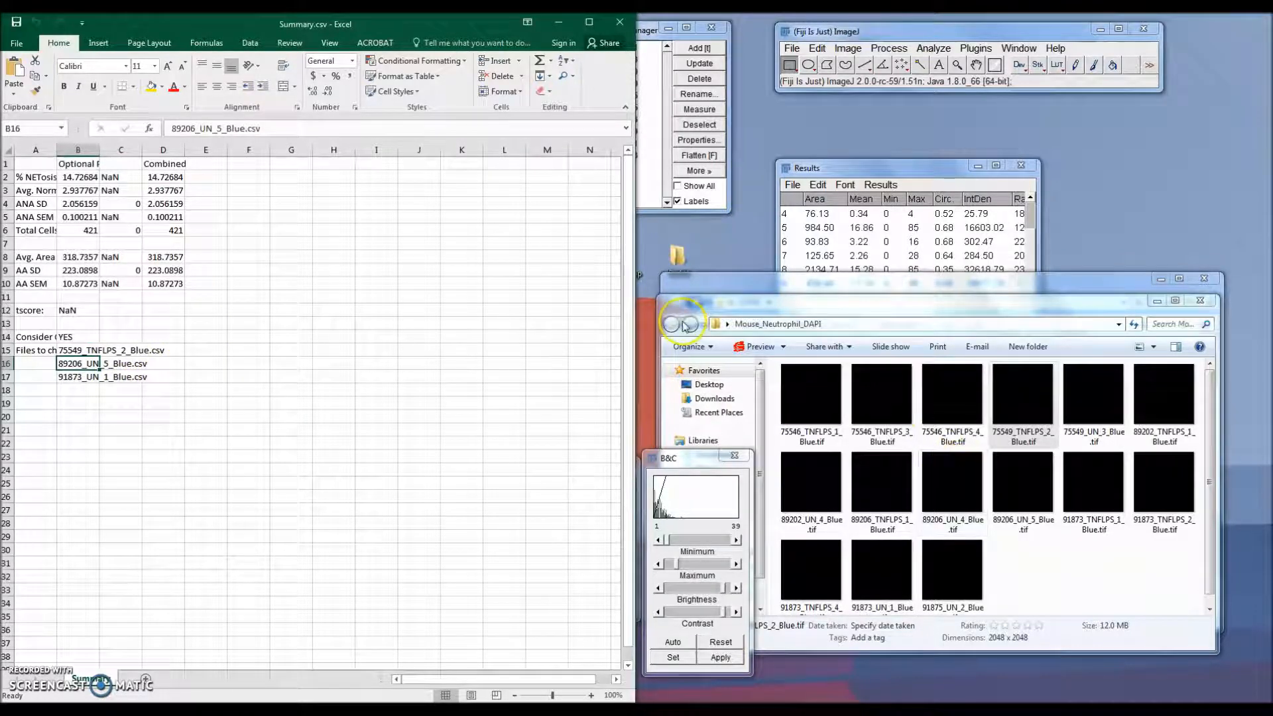
{"action": "left_click", "coordinate": [1075, 571]}
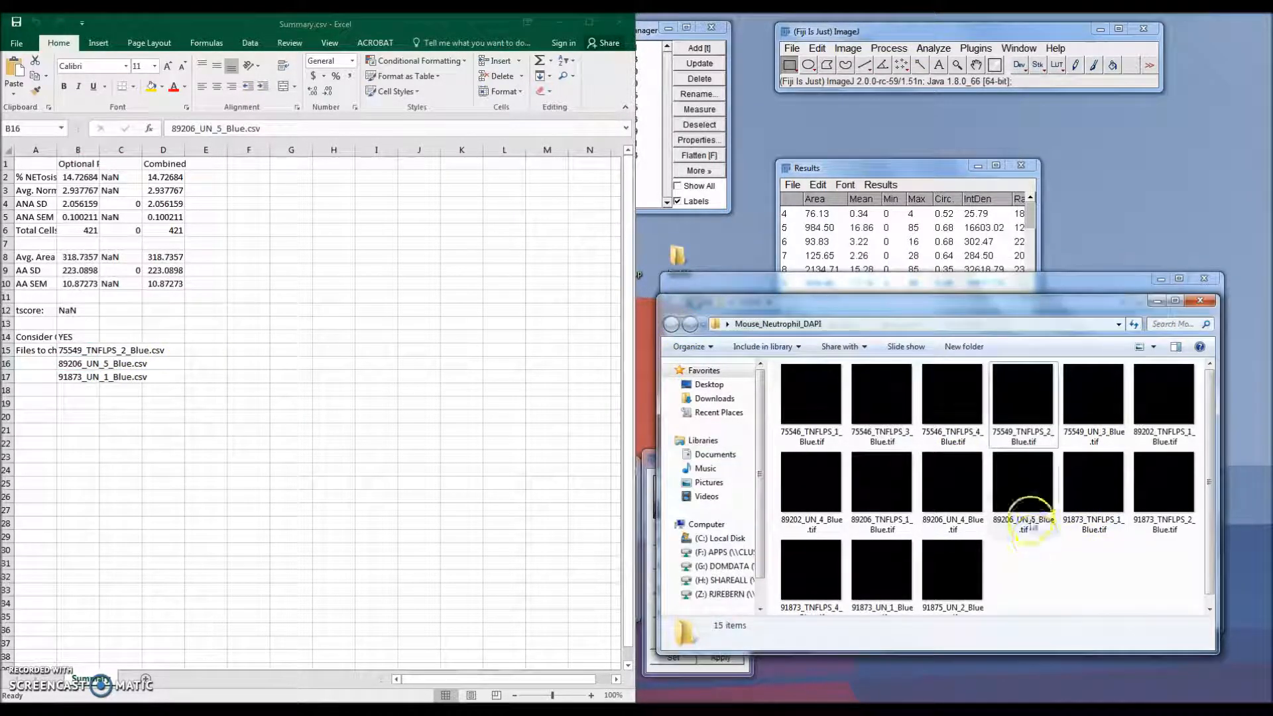
{"action": "left_click", "coordinate": [1034, 509]}
{"action": "left_click_drag", "start_coordinate": [1024, 496], "coordinate": [1015, 77]}
{"action": "left_click_drag", "start_coordinate": [285, 96], "coordinate": [978, 119]}
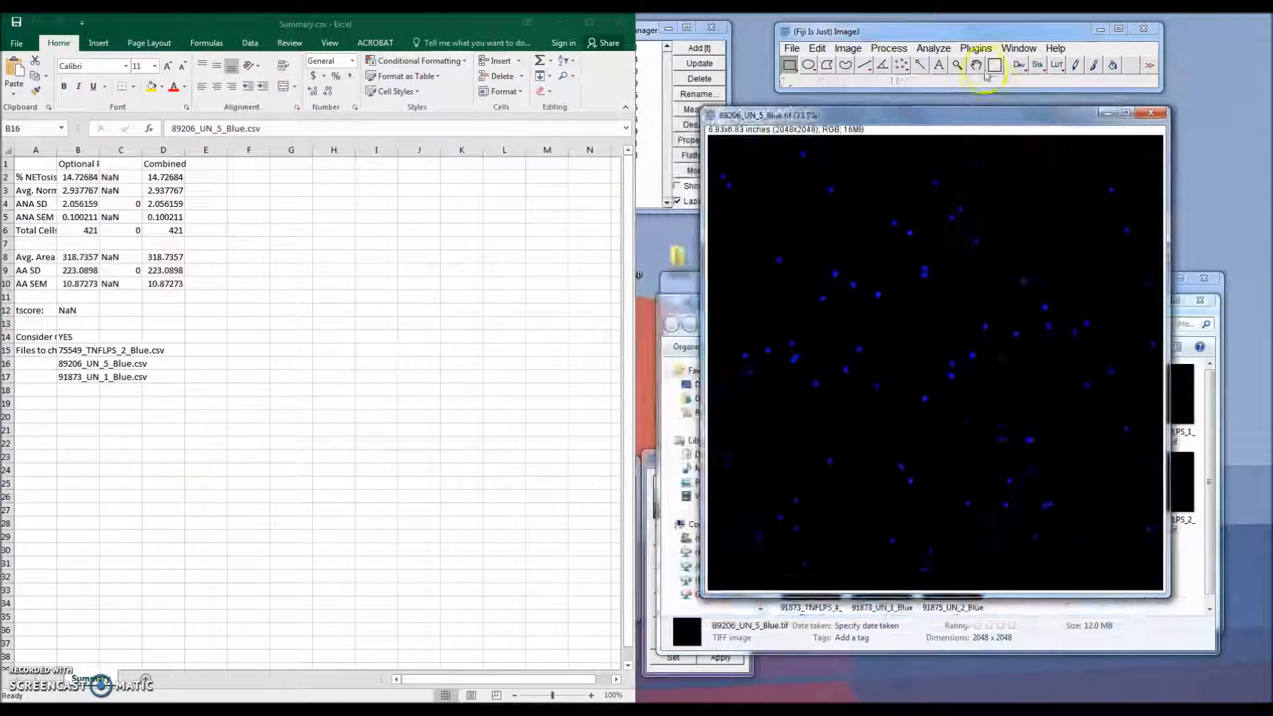
{"action": "left_click", "coordinate": [975, 48]}
{"action": "left_click", "coordinate": [1070, 675]}
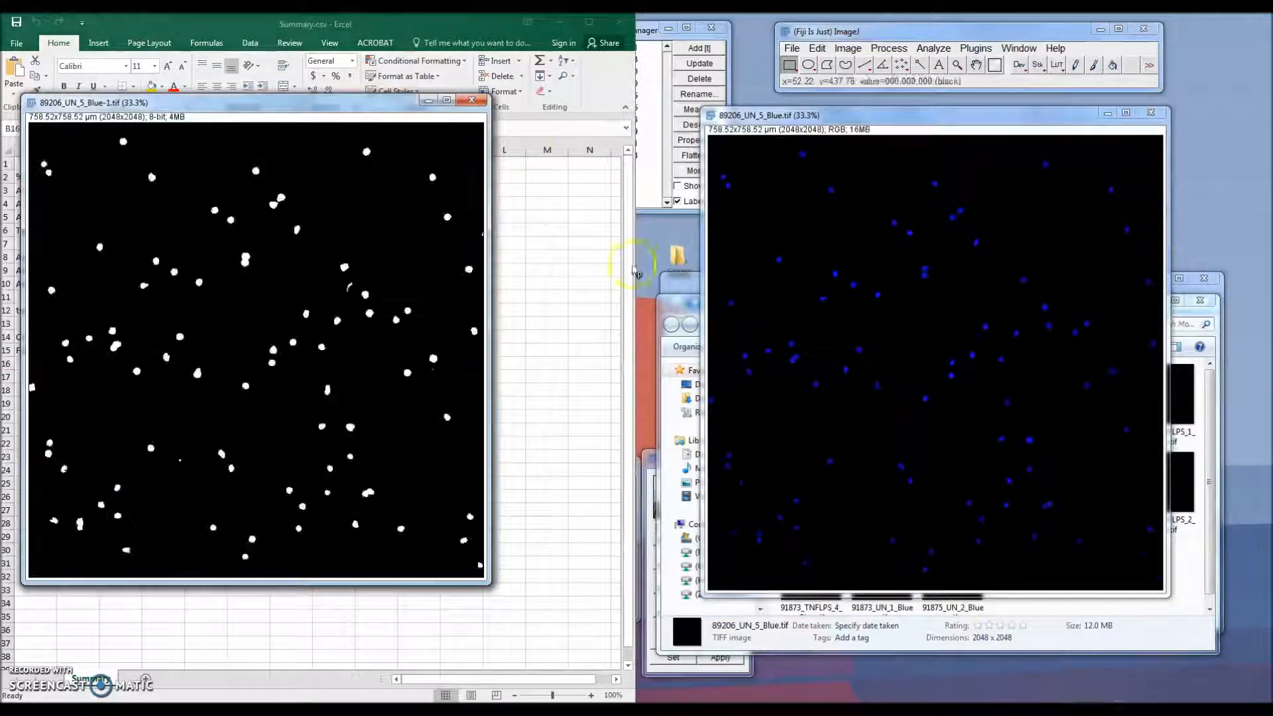
Step: Open 89206_UN_5_Blue.csv from DANA_II_output beside the optimization workbook
{"action": "left_click", "coordinate": [563, 24]}
{"action": "left_click", "coordinate": [1052, 642]}
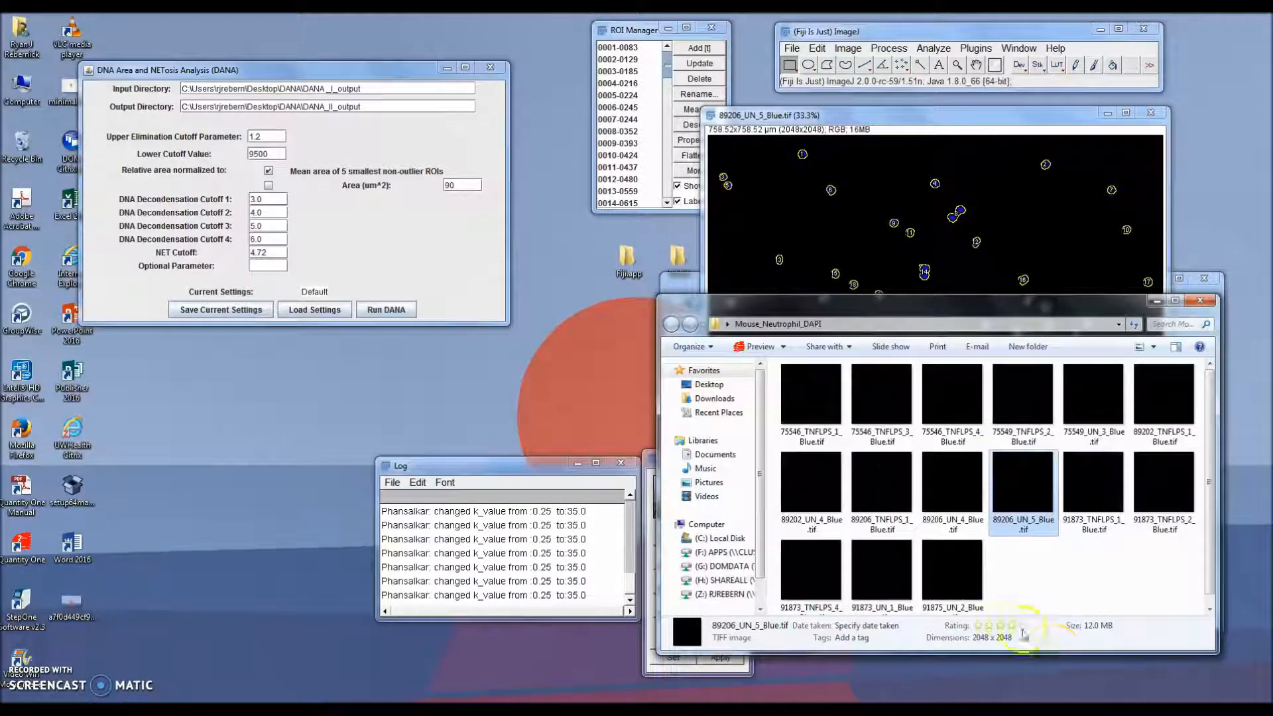
{"action": "left_click", "coordinate": [679, 291]}
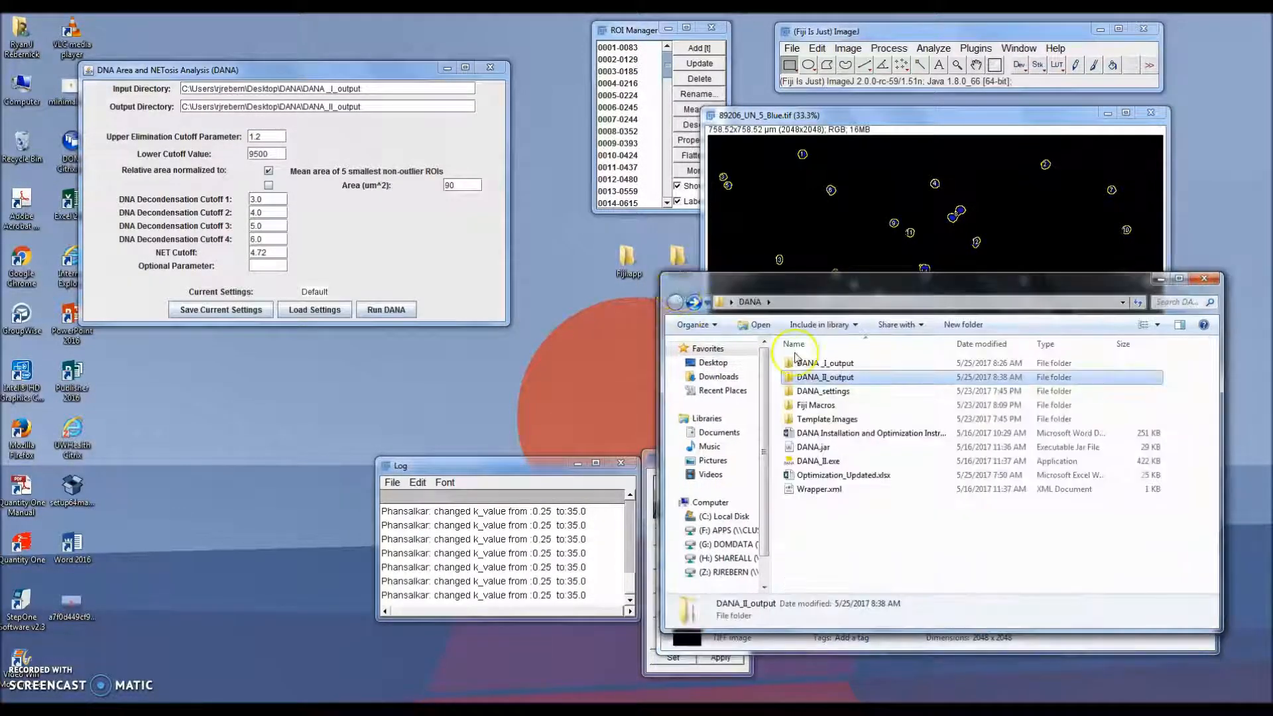
{"action": "double_click", "coordinate": [822, 377]}
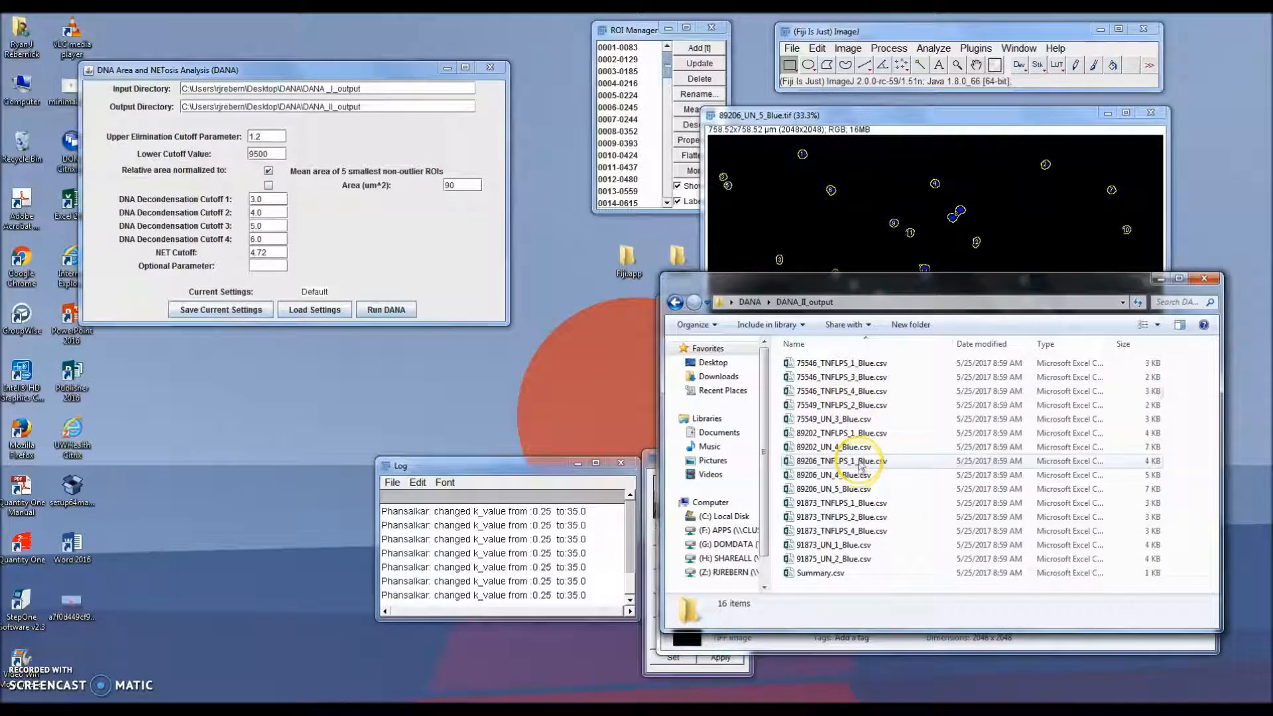
{"action": "double_click", "coordinate": [866, 491]}
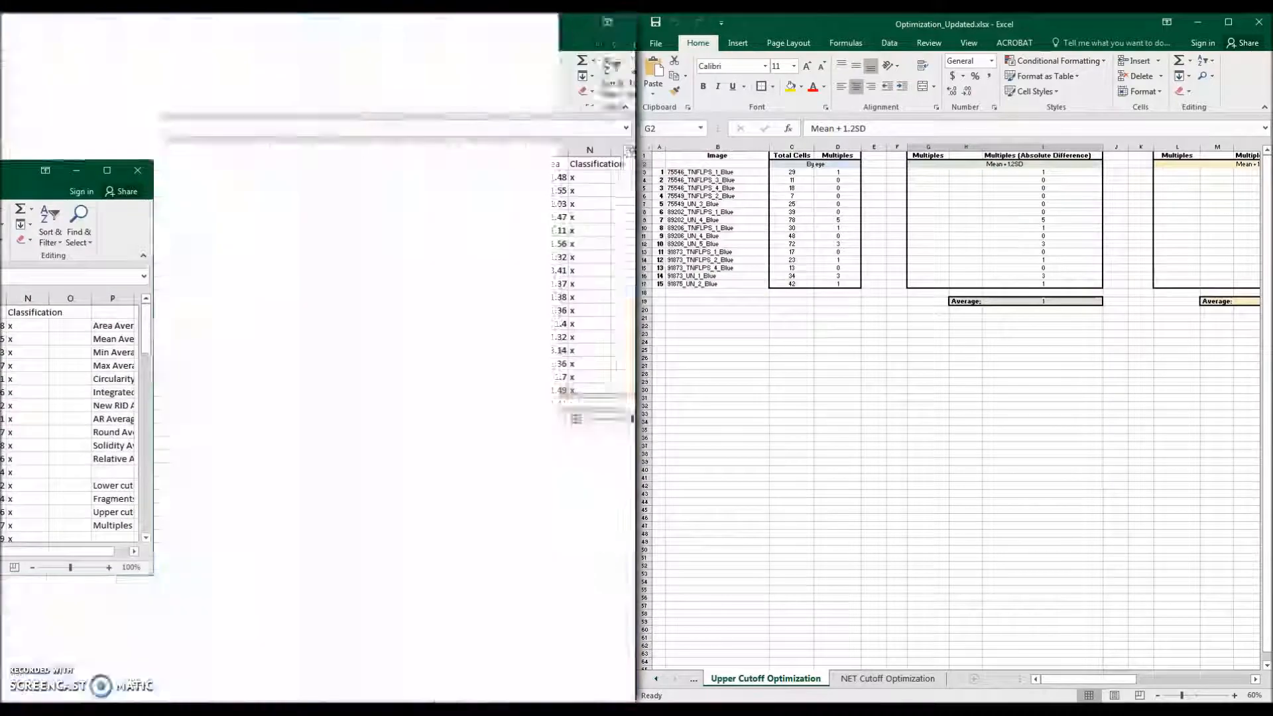
{"action": "left_click", "coordinate": [1197, 22]}
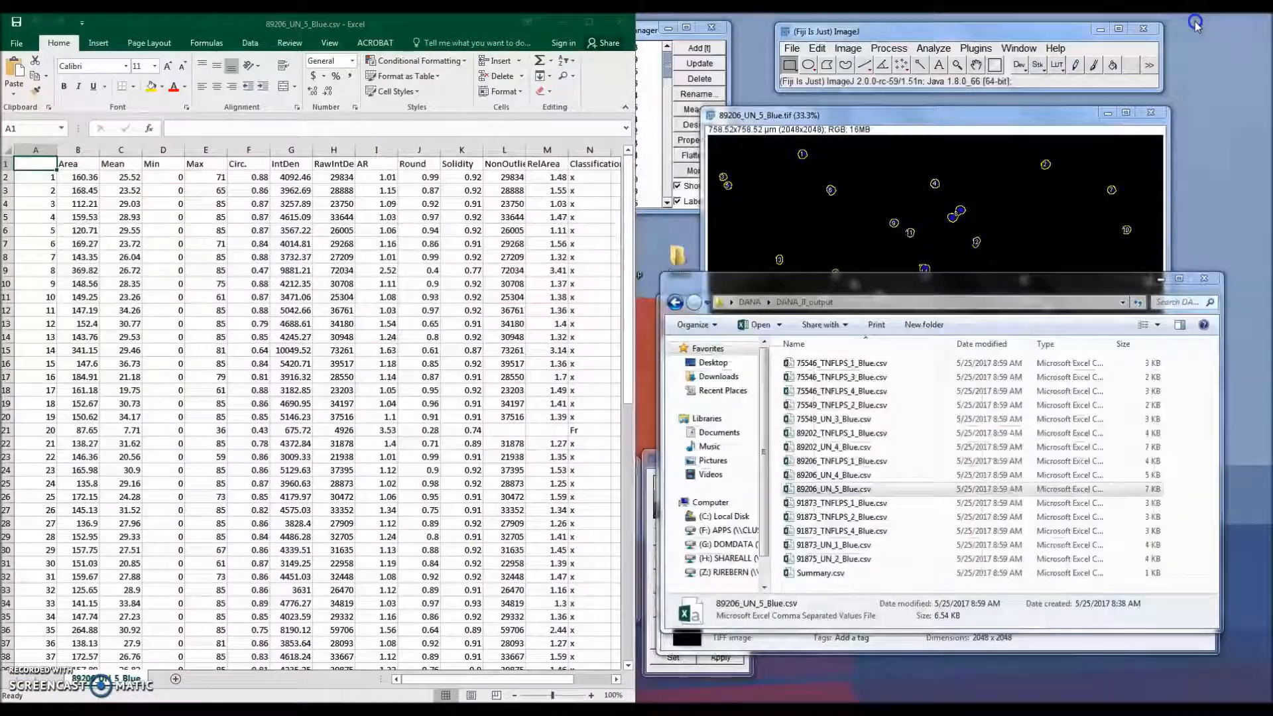
{"action": "left_click", "coordinate": [871, 126]}
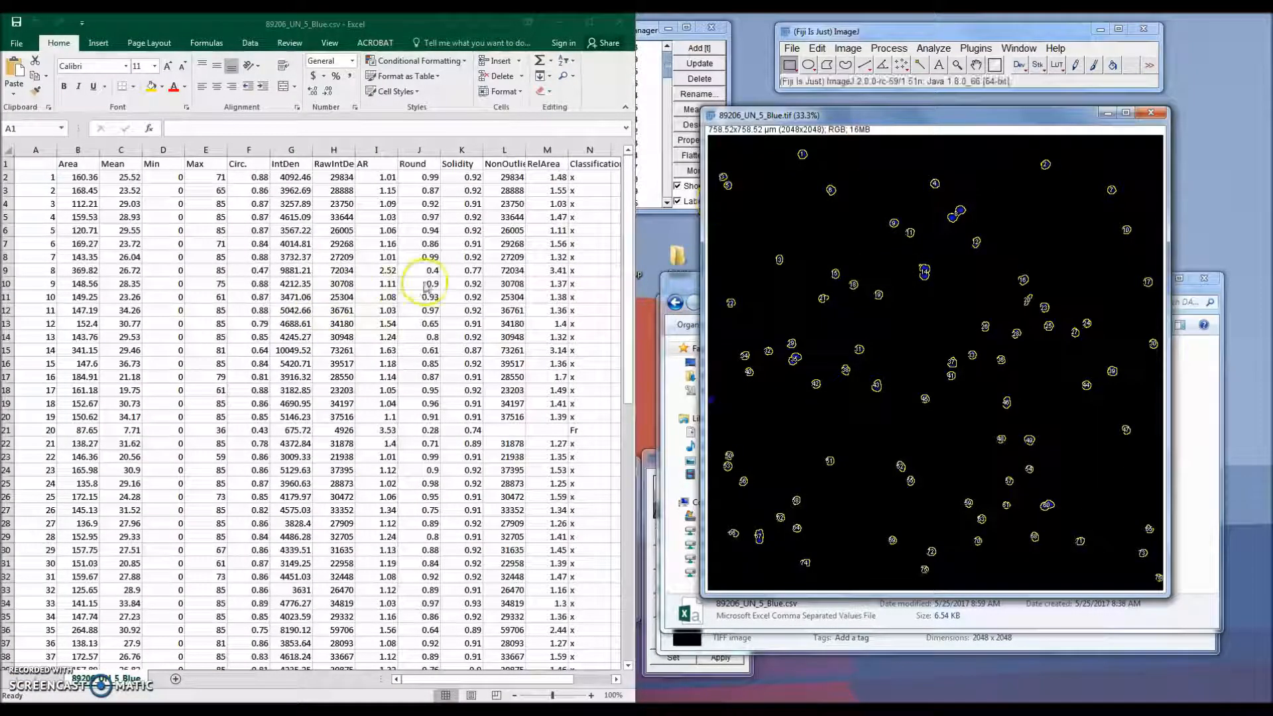
Step: Scroll to the end of the 89206_UN_5_Blue results and select the last Fr-classified row
{"action": "left_click_drag", "start_coordinate": [543, 680], "coordinate": [424, 679]}
{"action": "left_click", "coordinate": [411, 457]}
{"action": "scroll", "coordinate": [400, 462], "scroll_direction": "down", "scroll_amount": 6}
{"action": "scroll", "coordinate": [399, 462], "scroll_direction": "down", "scroll_amount": 10}
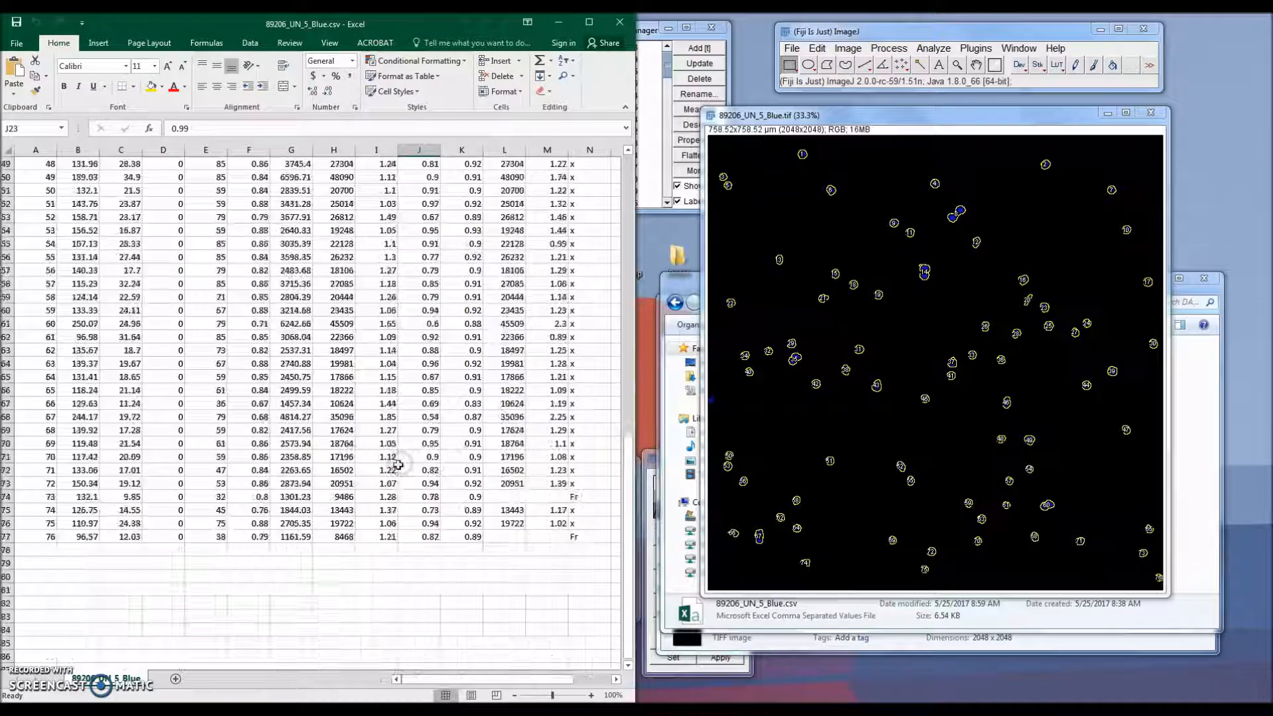
{"action": "left_click_drag", "start_coordinate": [584, 537], "coordinate": [32, 536]}
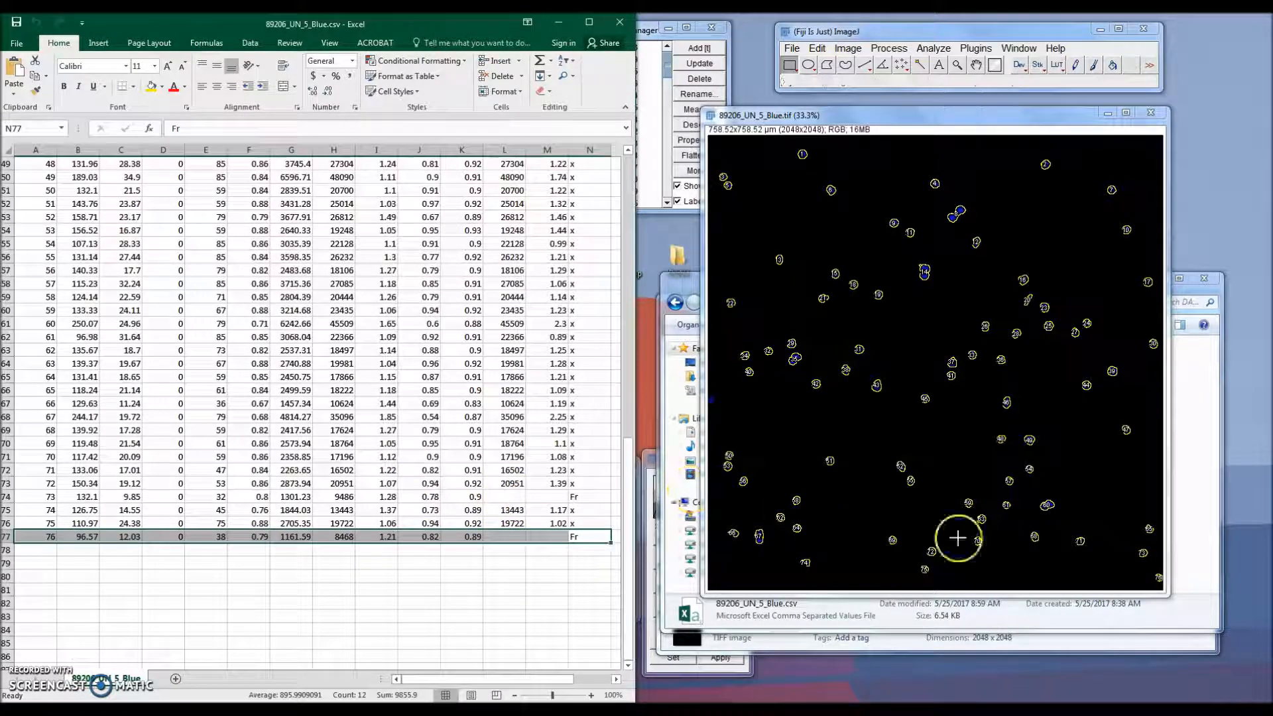
Step: Convert the 89206_UN_5_Blue image to 8-bit and apply automatic brightness/contrast
{"action": "left_click", "coordinate": [849, 48]}
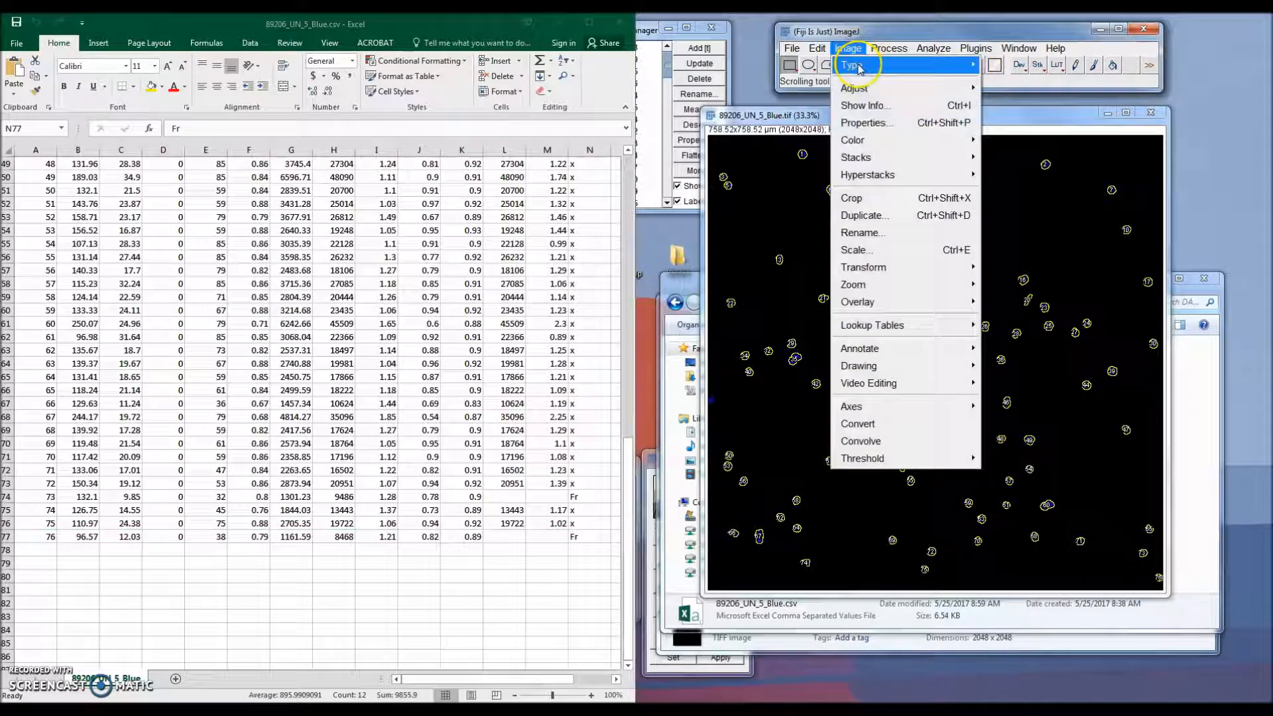
{"action": "mouse_move", "coordinate": [855, 61]}
{"action": "left_click", "coordinate": [1002, 61]}
{"action": "left_click", "coordinate": [847, 48]}
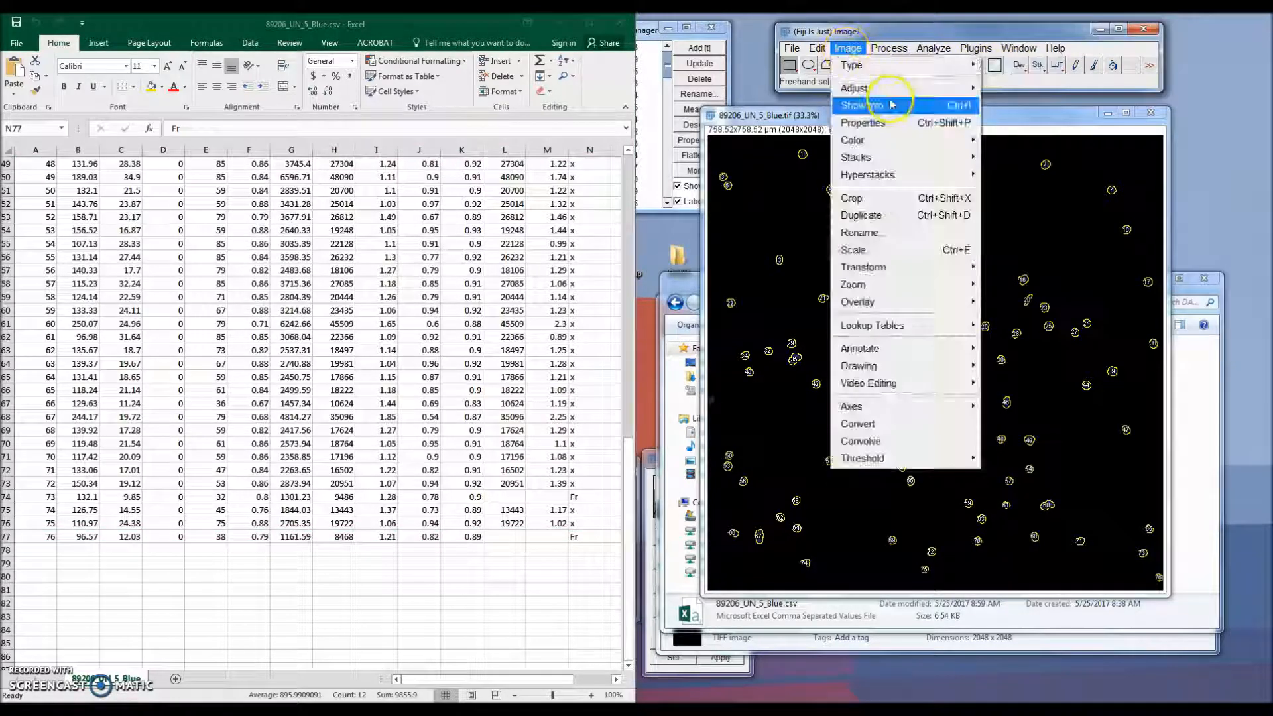
{"action": "mouse_move", "coordinate": [862, 89]}
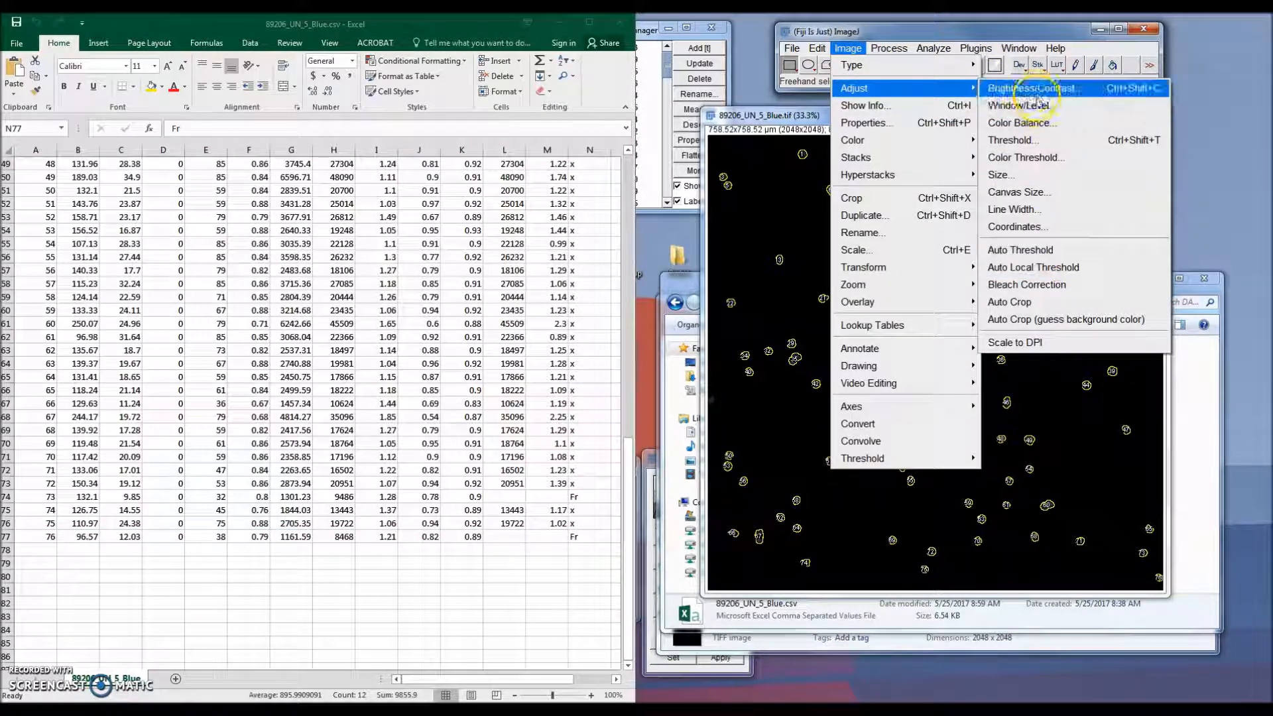
{"action": "left_click", "coordinate": [1034, 89]}
{"action": "left_click", "coordinate": [688, 645]}
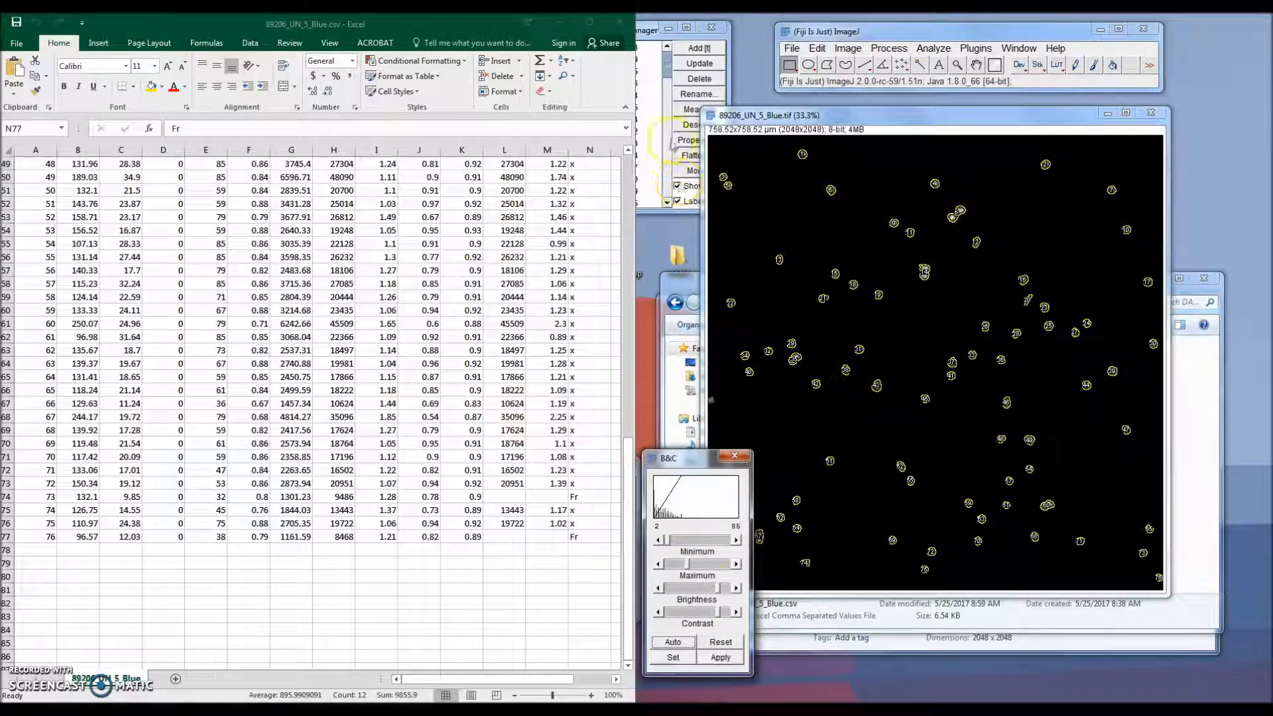
Step: Select the Fr row for object 73 and toggle the ROI overlay to compare fragments with the image
{"action": "left_click", "coordinate": [655, 36]}
{"action": "left_click", "coordinate": [709, 186]}
{"action": "left_click", "coordinate": [709, 186]}
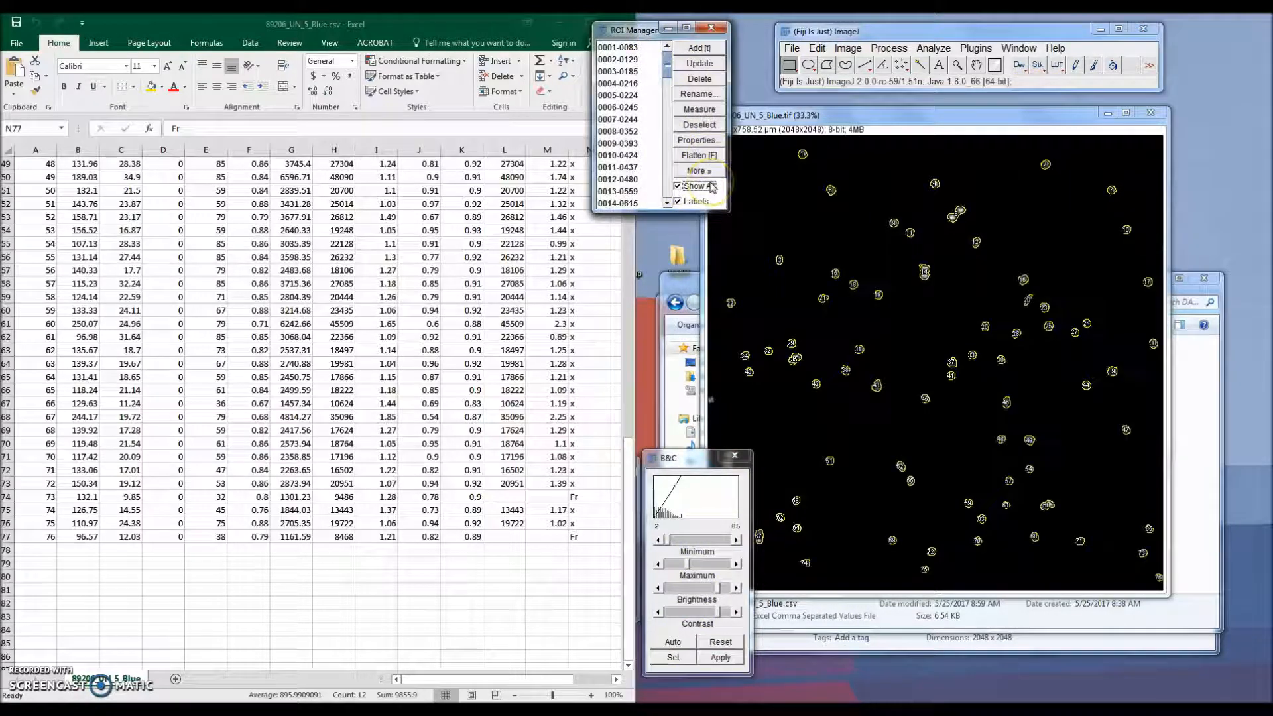
{"action": "left_click", "coordinate": [709, 186]}
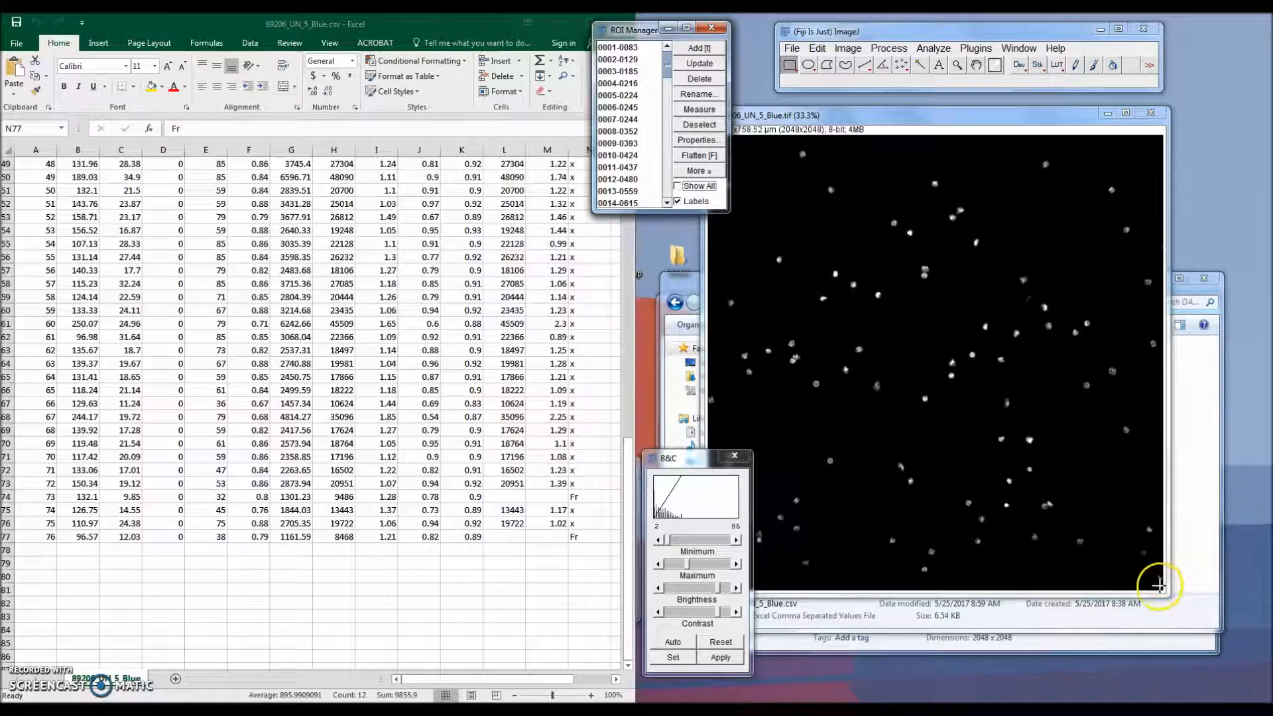
{"action": "left_click", "coordinate": [684, 187]}
{"action": "left_click", "coordinate": [684, 188]}
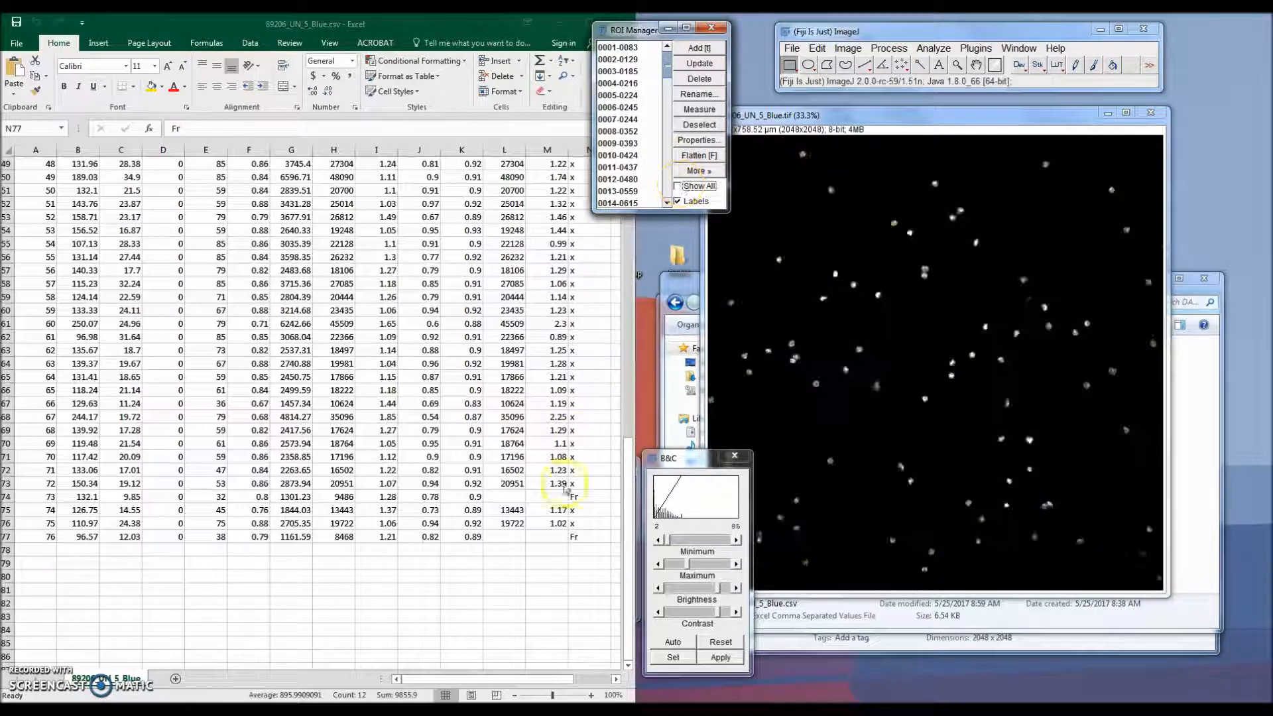
{"action": "left_click", "coordinate": [573, 492]}
{"action": "left_click_drag", "start_coordinate": [574, 493], "coordinate": [13, 496]}
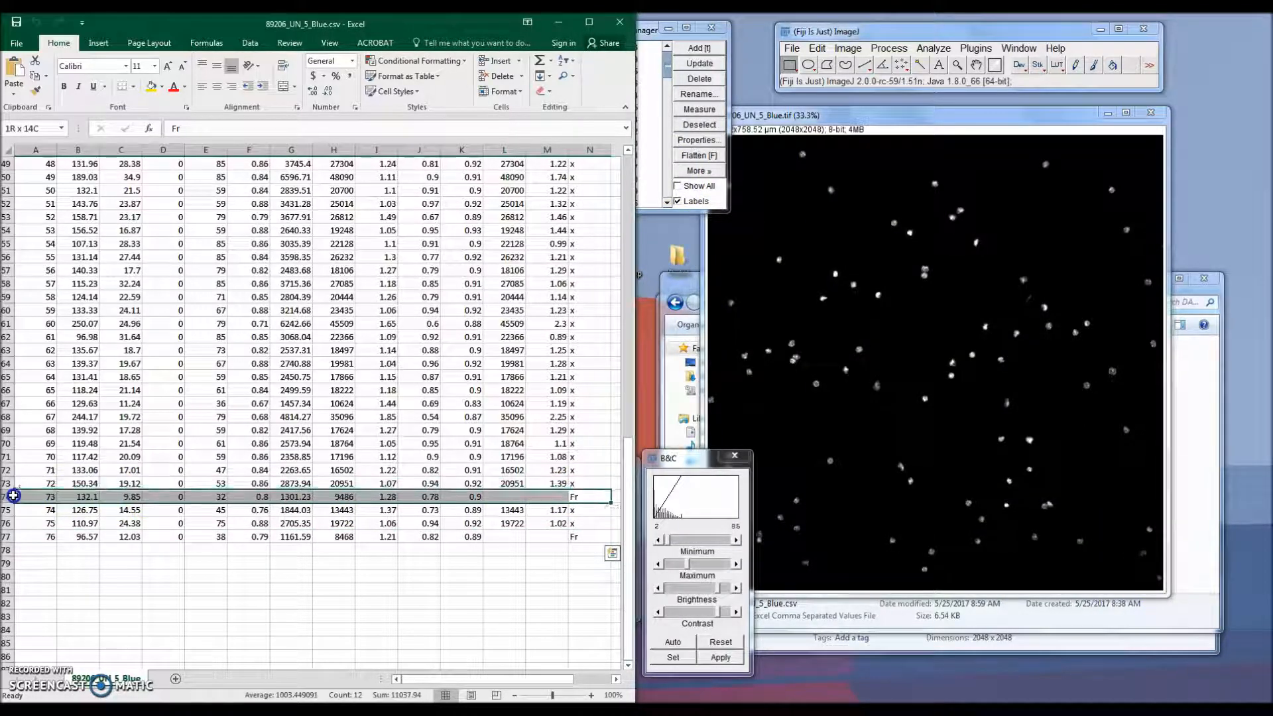
{"action": "left_click", "coordinate": [689, 188]}
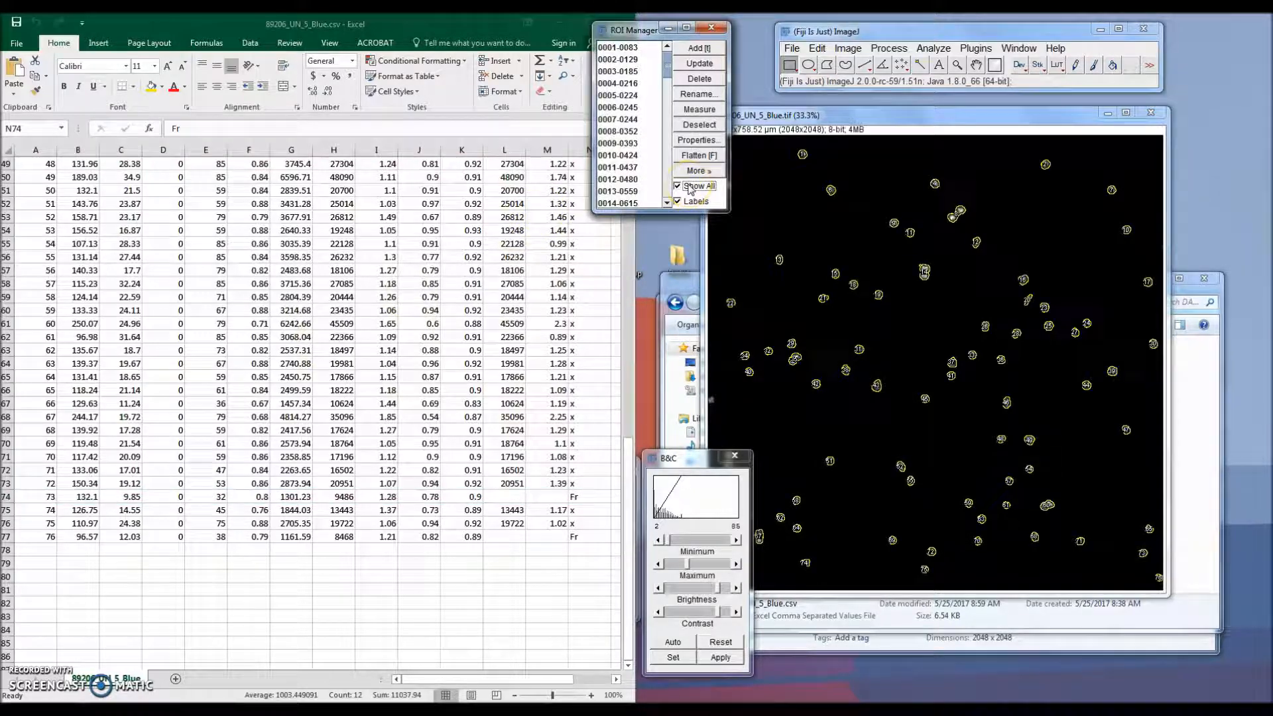
{"action": "left_click", "coordinate": [689, 188]}
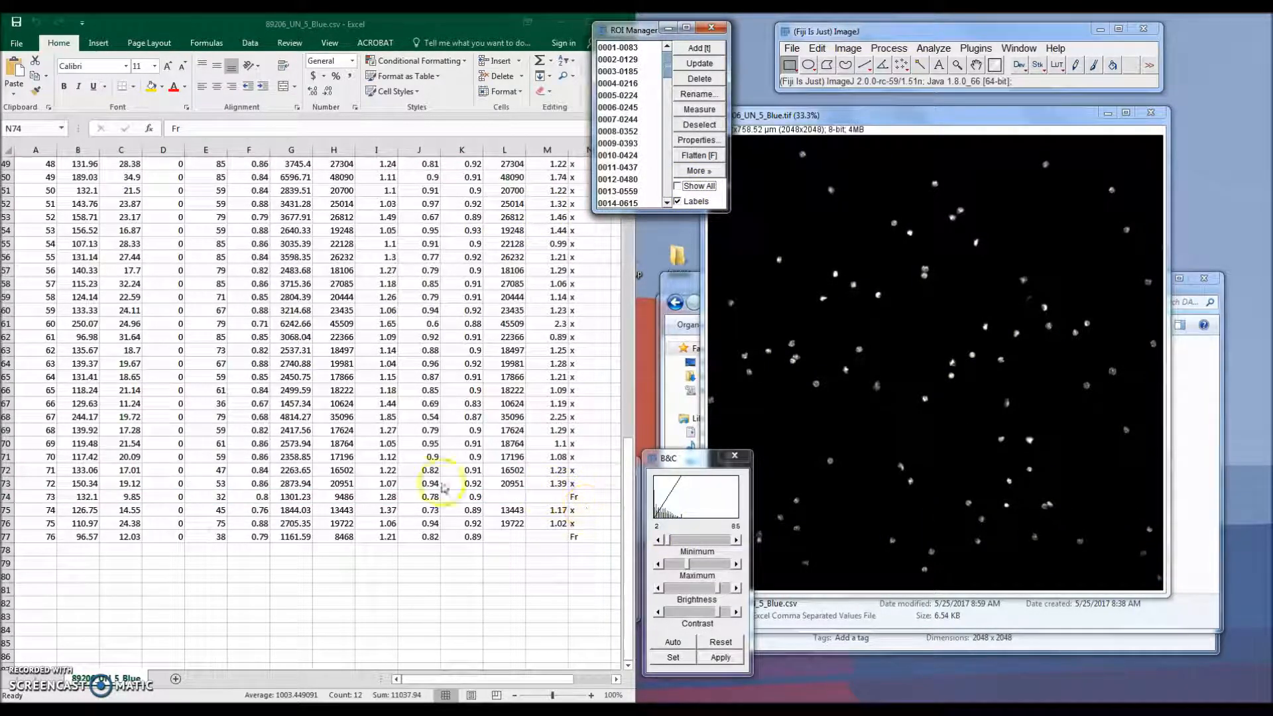
{"action": "left_click", "coordinate": [341, 499]}
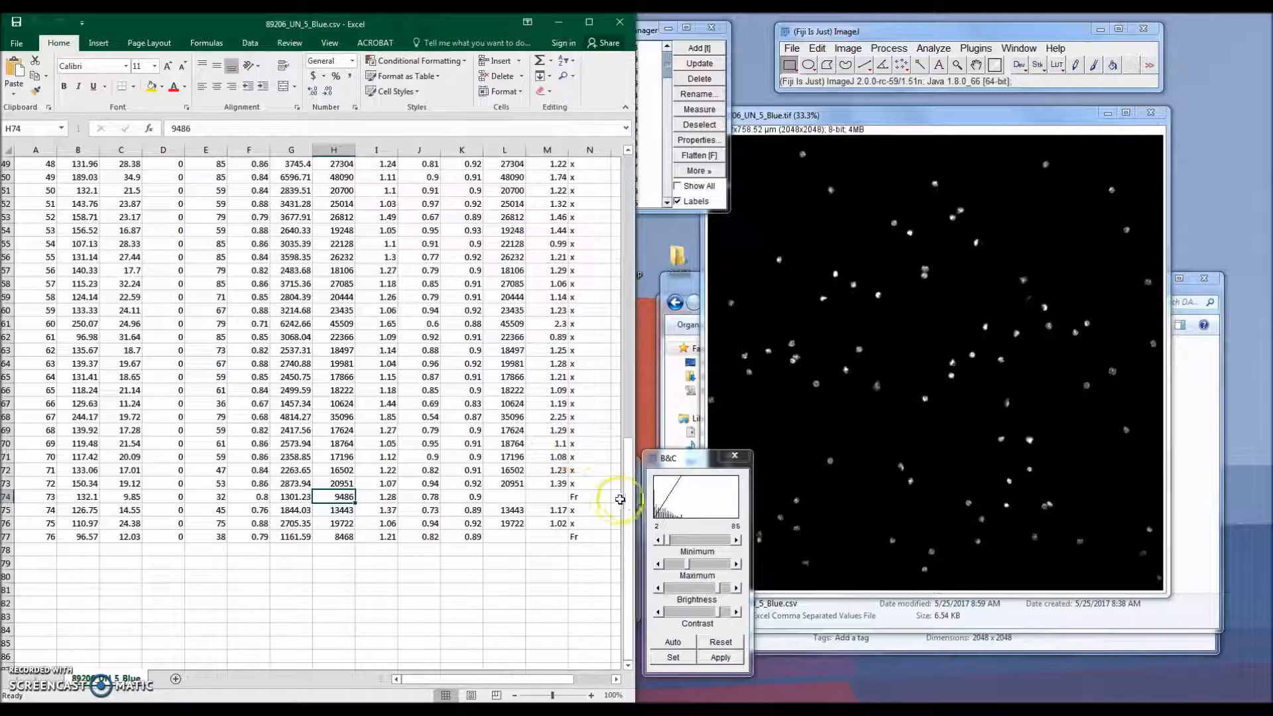
Step: Scroll to object 20's Fr row and toggle the ROI overlay on and off to compare it with the image
{"action": "left_click_drag", "start_coordinate": [627, 502], "coordinate": [33, 271]}
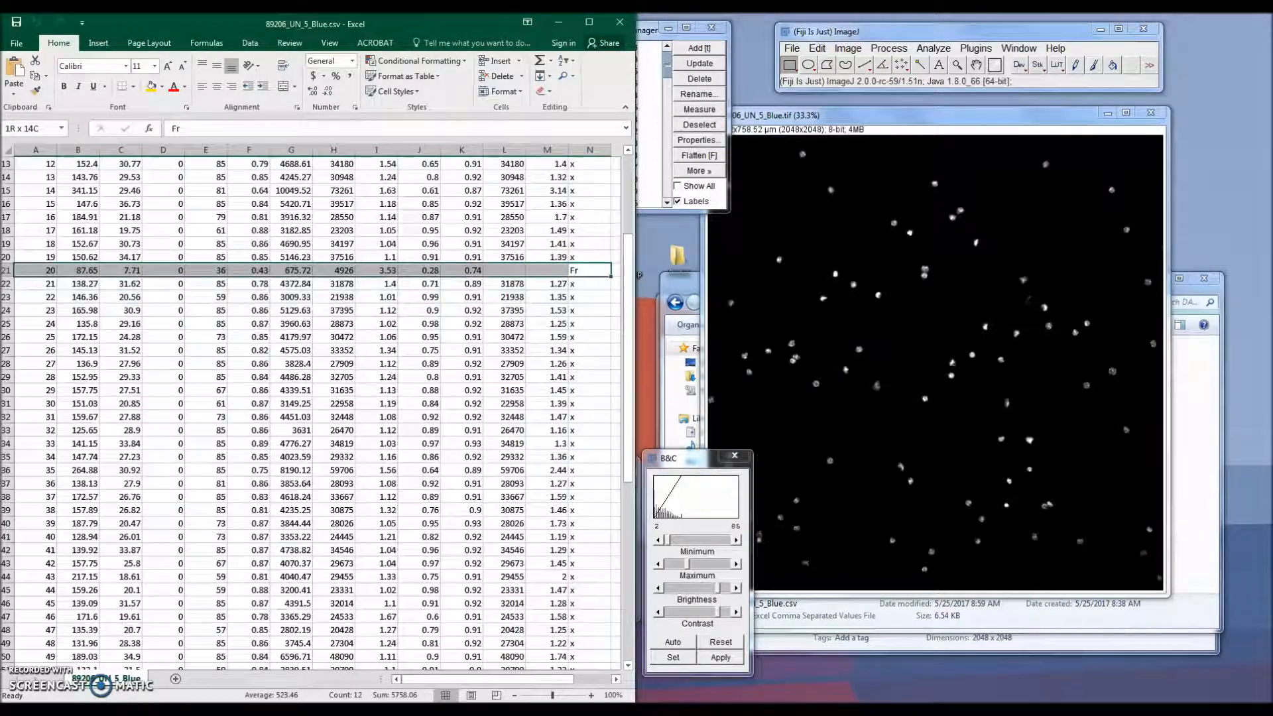
{"action": "left_click", "coordinate": [695, 188]}
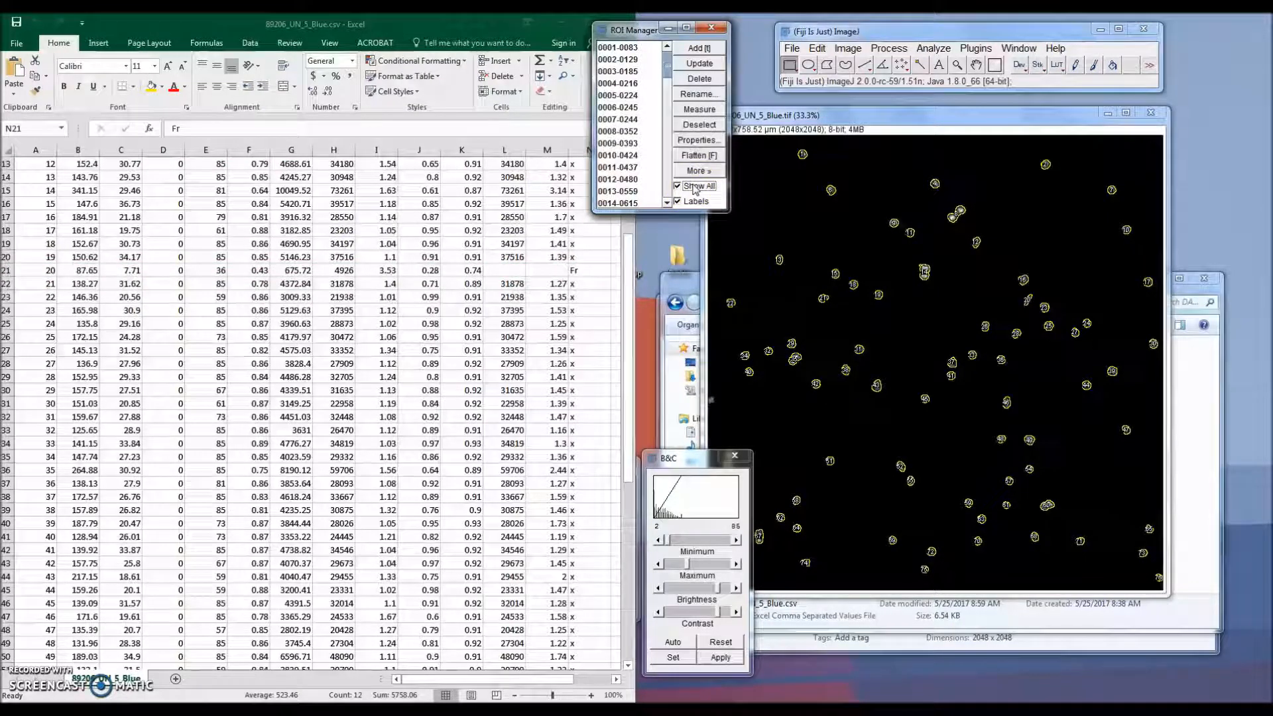
{"action": "left_click", "coordinate": [747, 206]}
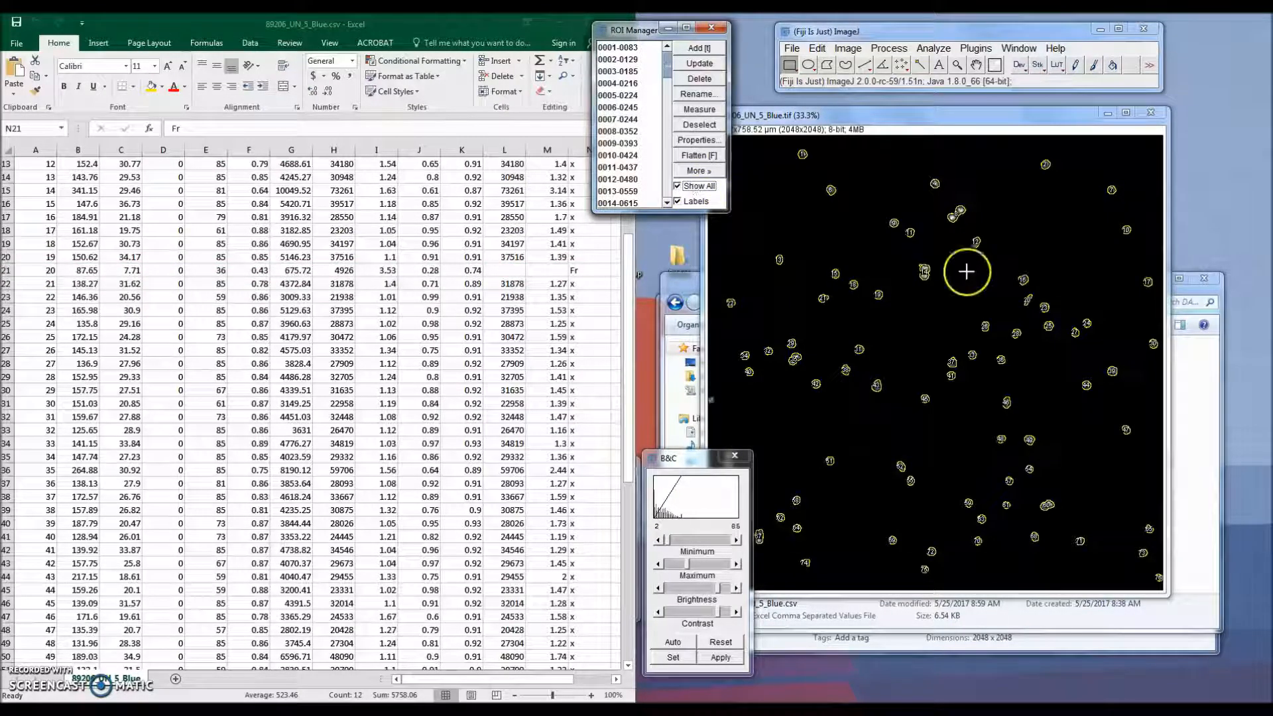
{"action": "left_click", "coordinate": [708, 188]}
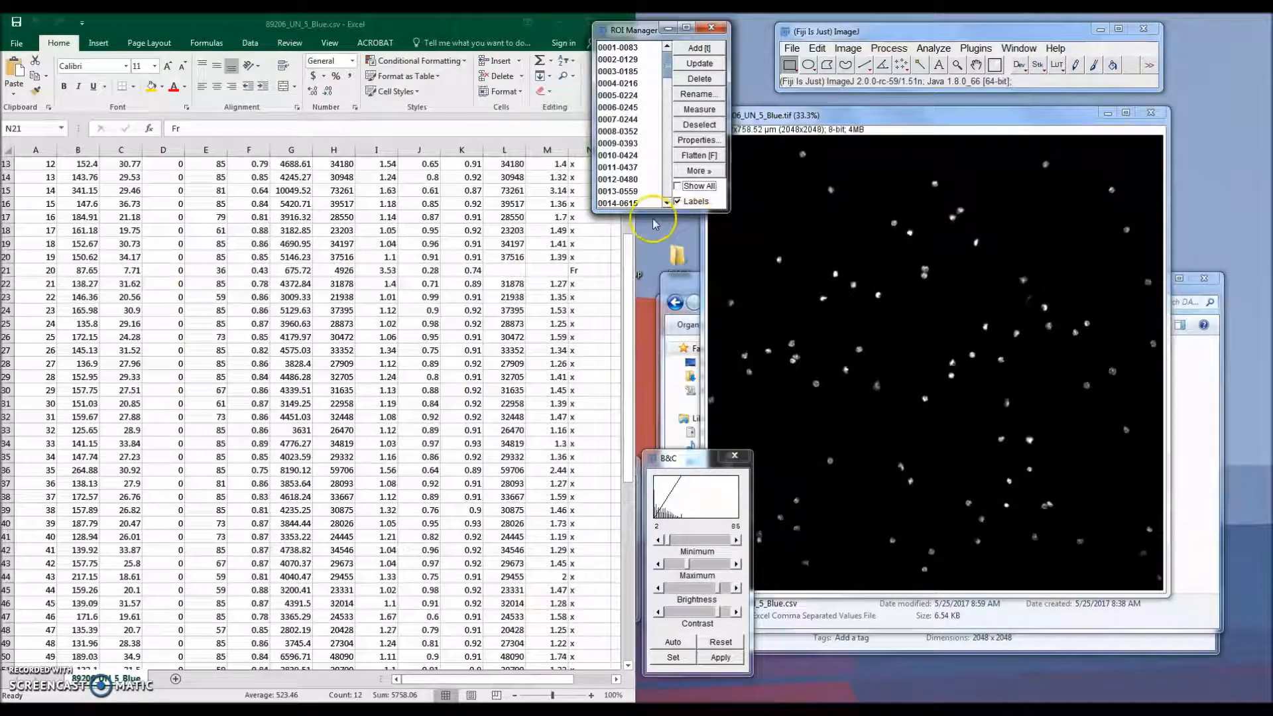
Step: Minimize the spreadsheet and set the DANA lower cutoff value to 9450
{"action": "left_click", "coordinate": [511, 24]}
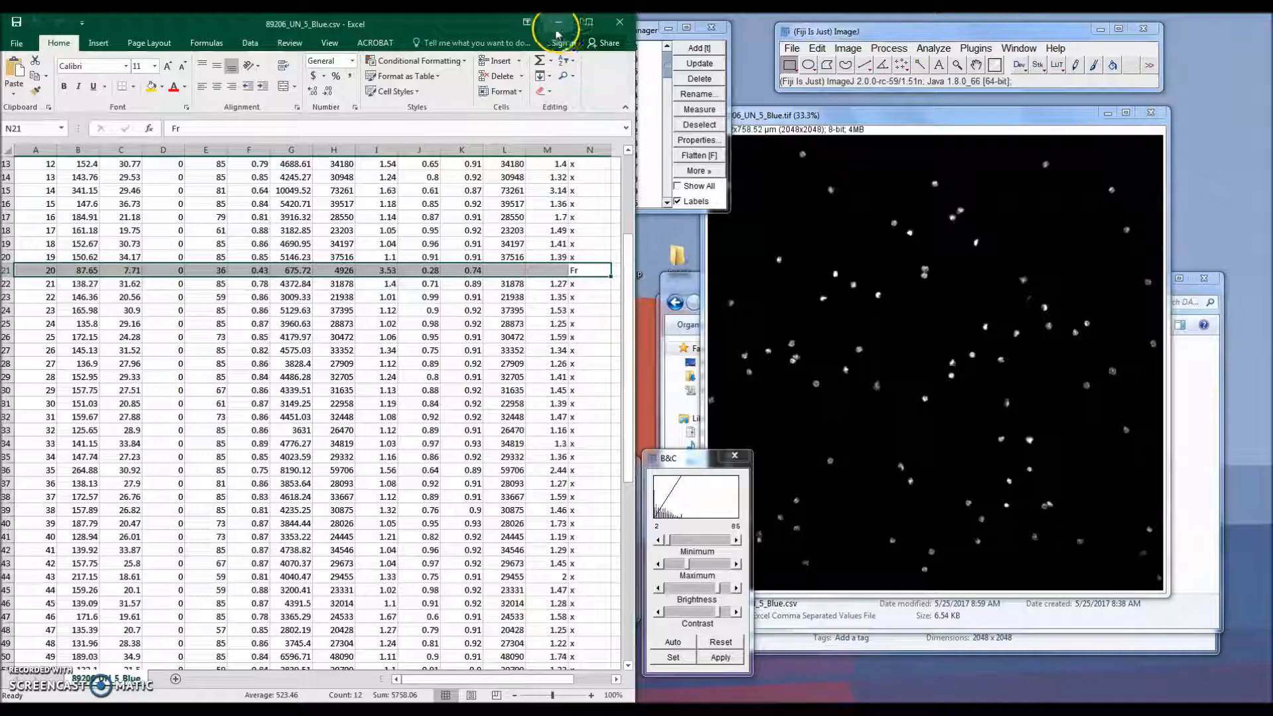
{"action": "left_click", "coordinate": [557, 34]}
{"action": "left_click", "coordinate": [239, 143]}
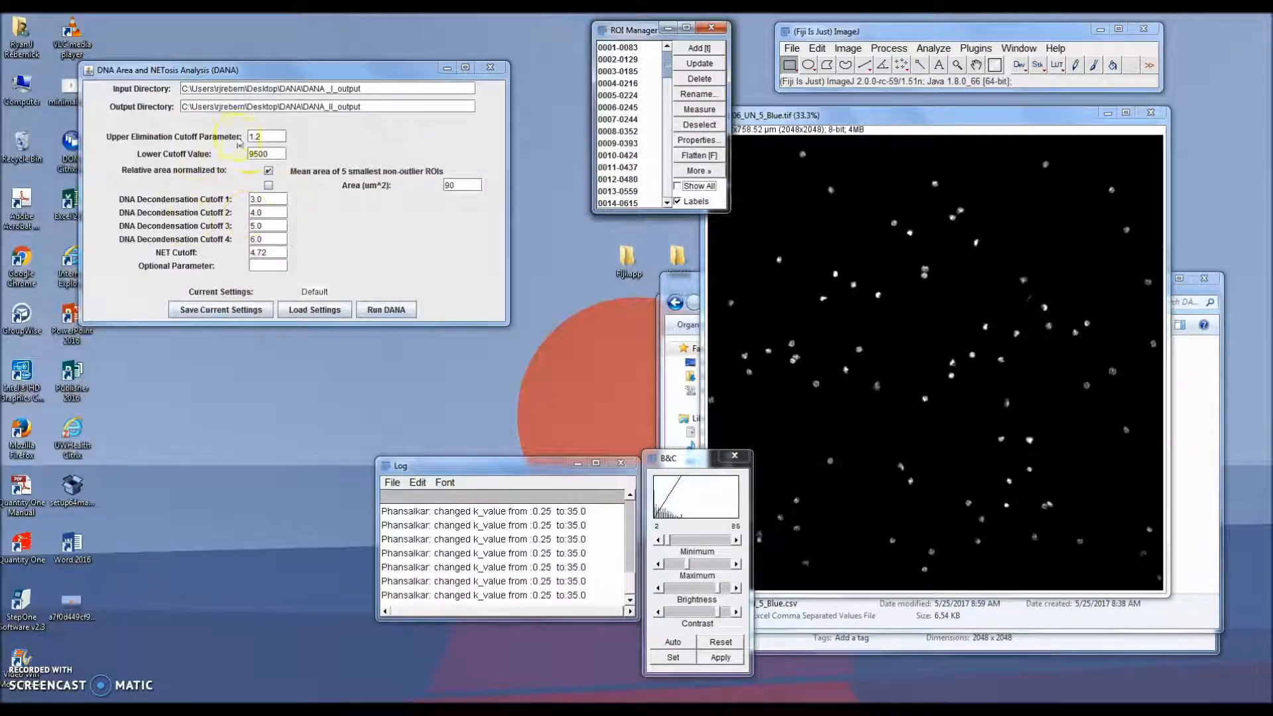
{"action": "left_click_drag", "start_coordinate": [274, 156], "coordinate": [209, 154]}
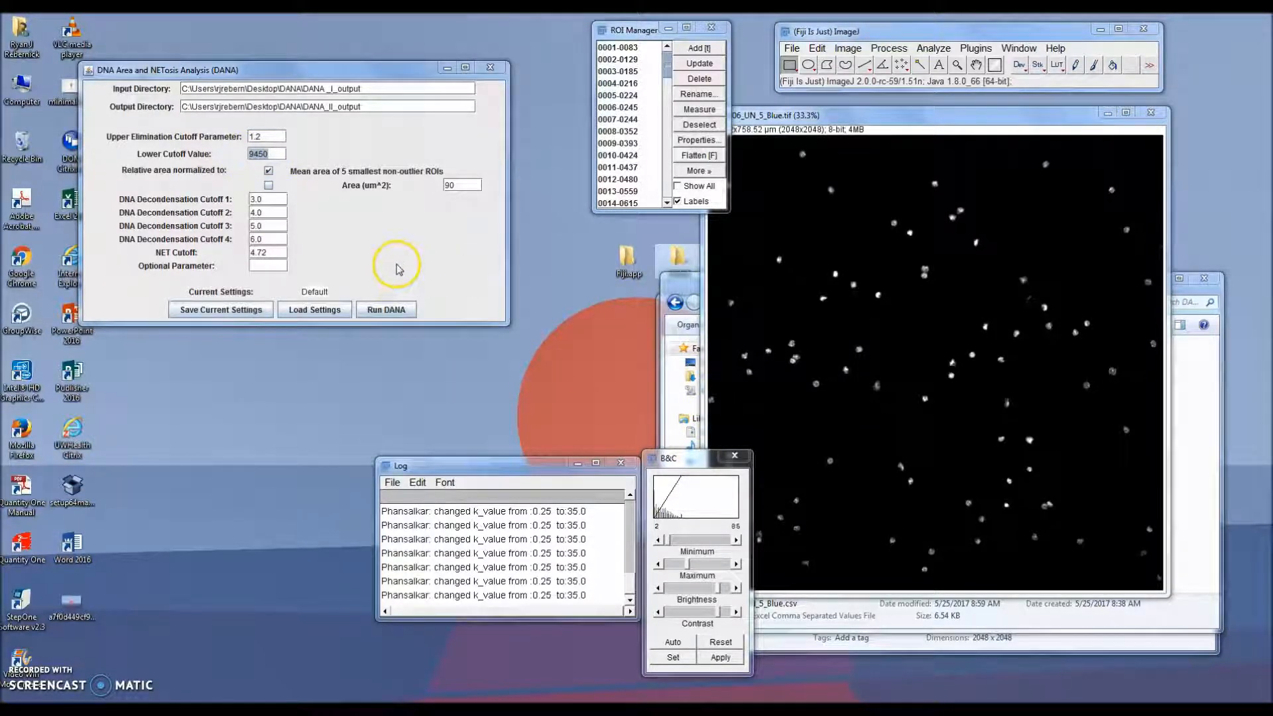
Step: Close the image, B&C, Log, ROI Manager and Results windows and the 89206_UN_5_Blue.csv workbook
{"action": "left_click", "coordinate": [1152, 113]}
{"action": "left_click", "coordinate": [633, 240]}
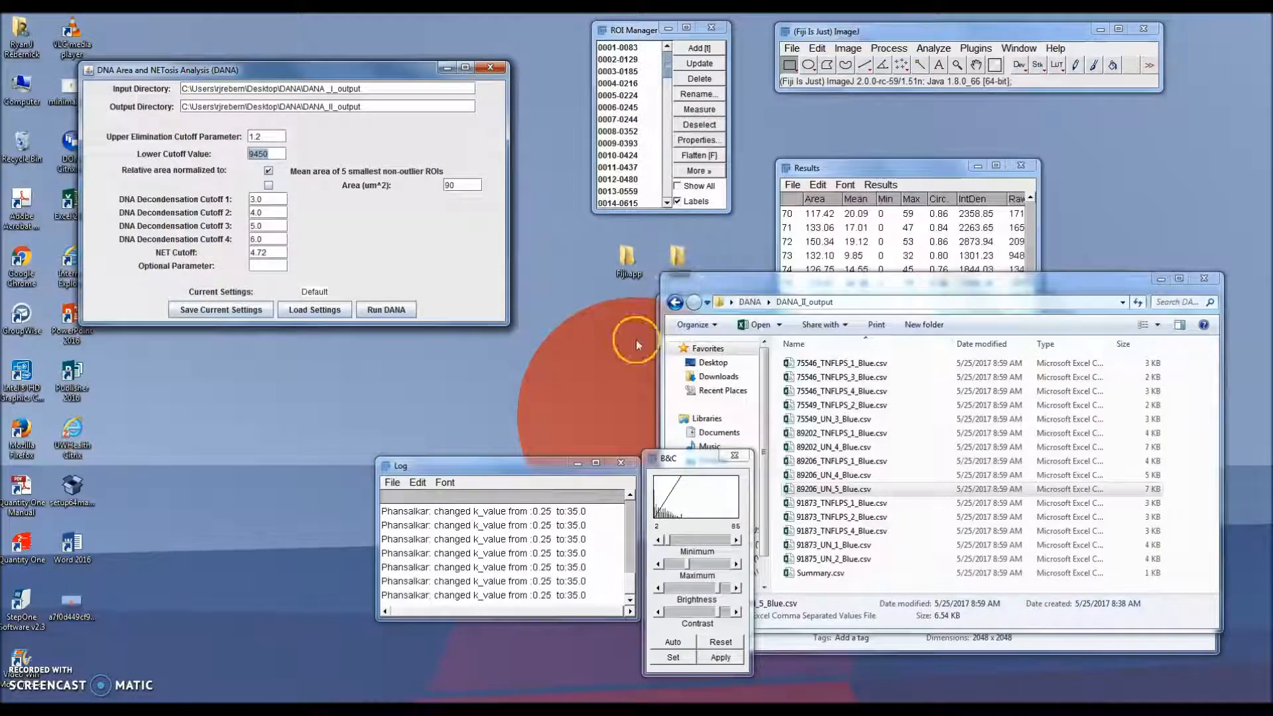
{"action": "left_click", "coordinate": [734, 455]}
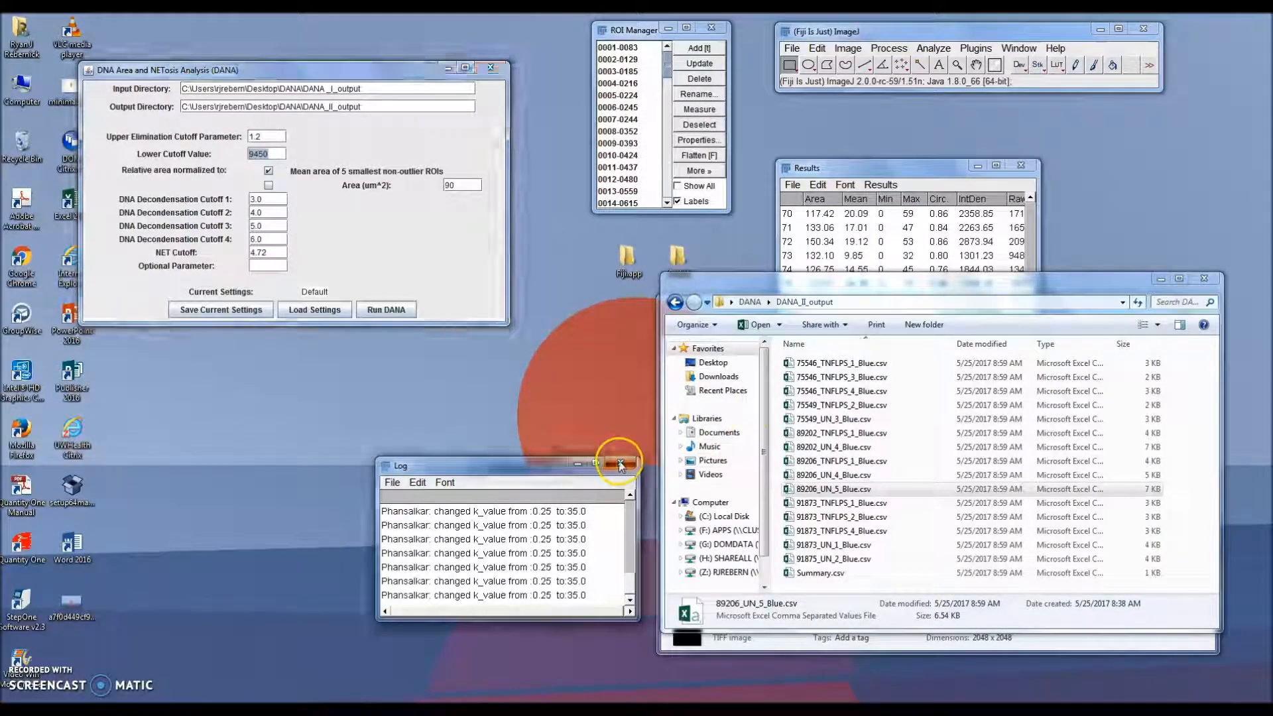
{"action": "left_click", "coordinate": [619, 463]}
{"action": "left_click", "coordinate": [711, 27]}
{"action": "left_click", "coordinate": [1020, 165]}
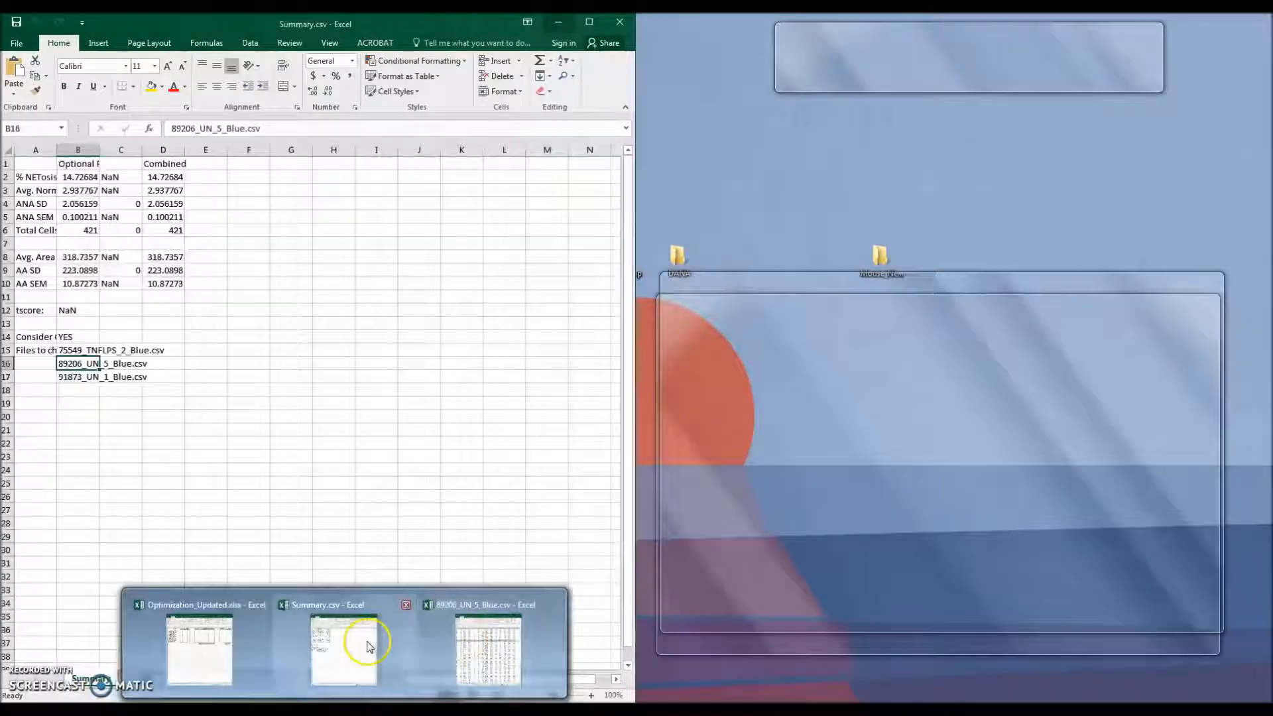
{"action": "mouse_move", "coordinate": [514, 646]}
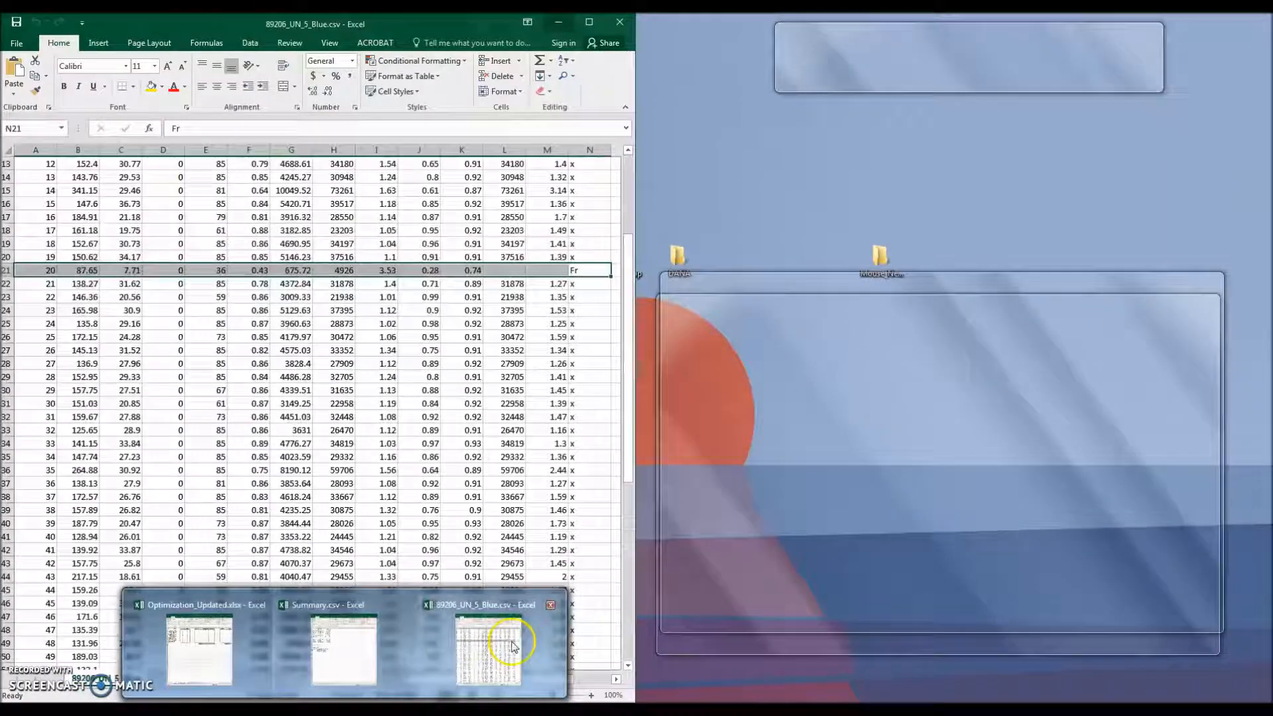
{"action": "left_click", "coordinate": [551, 605]}
Step: Return to the optimization workbook and run DANA with the upper elimination cutoff at 1.2 for the Mean + 1.2SD column
{"action": "mouse_move", "coordinate": [336, 682]}
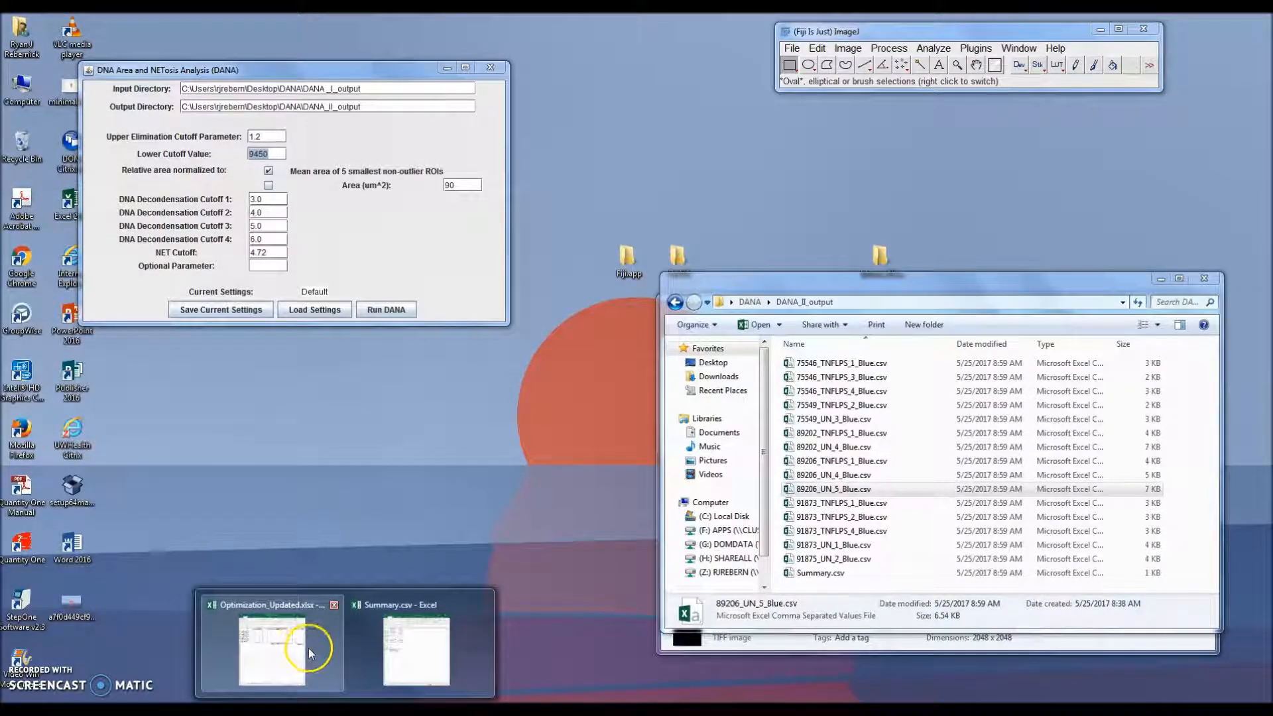
{"action": "left_click", "coordinate": [308, 647]}
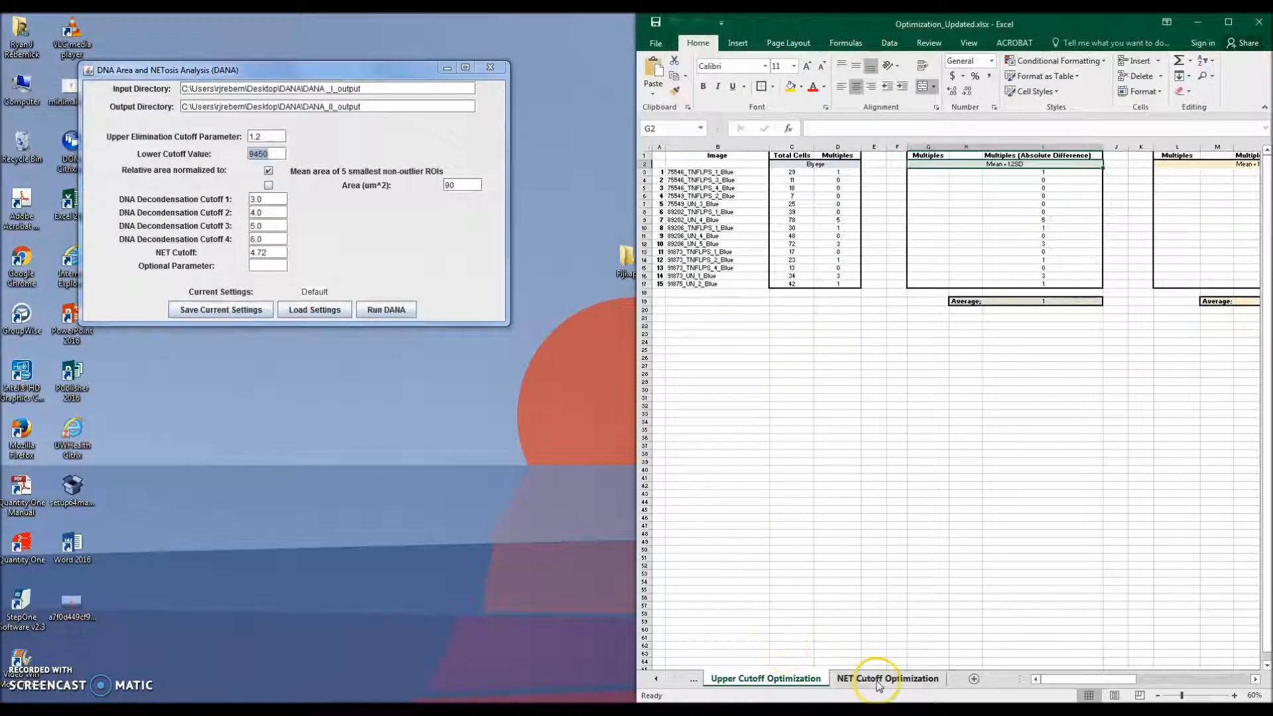
{"action": "left_click", "coordinate": [822, 476]}
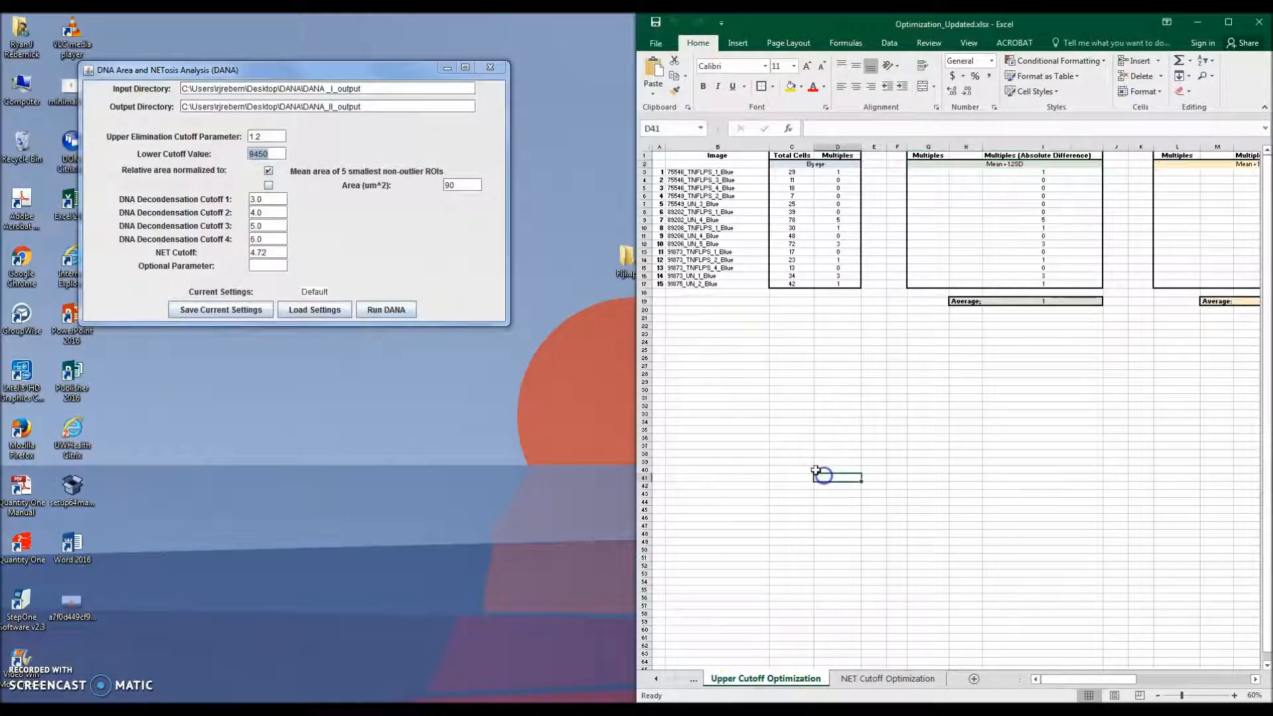
{"action": "left_click", "coordinate": [1015, 164]}
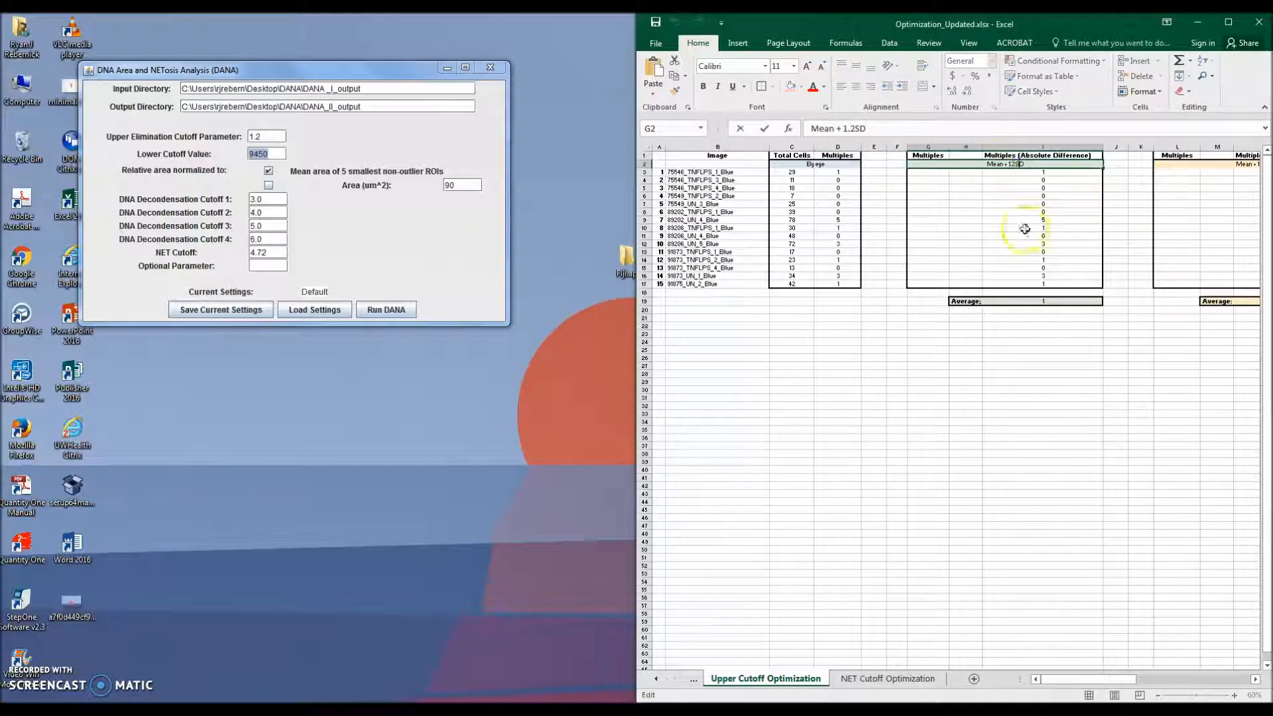
{"action": "left_click", "coordinate": [873, 358]}
{"action": "left_click", "coordinate": [272, 139]}
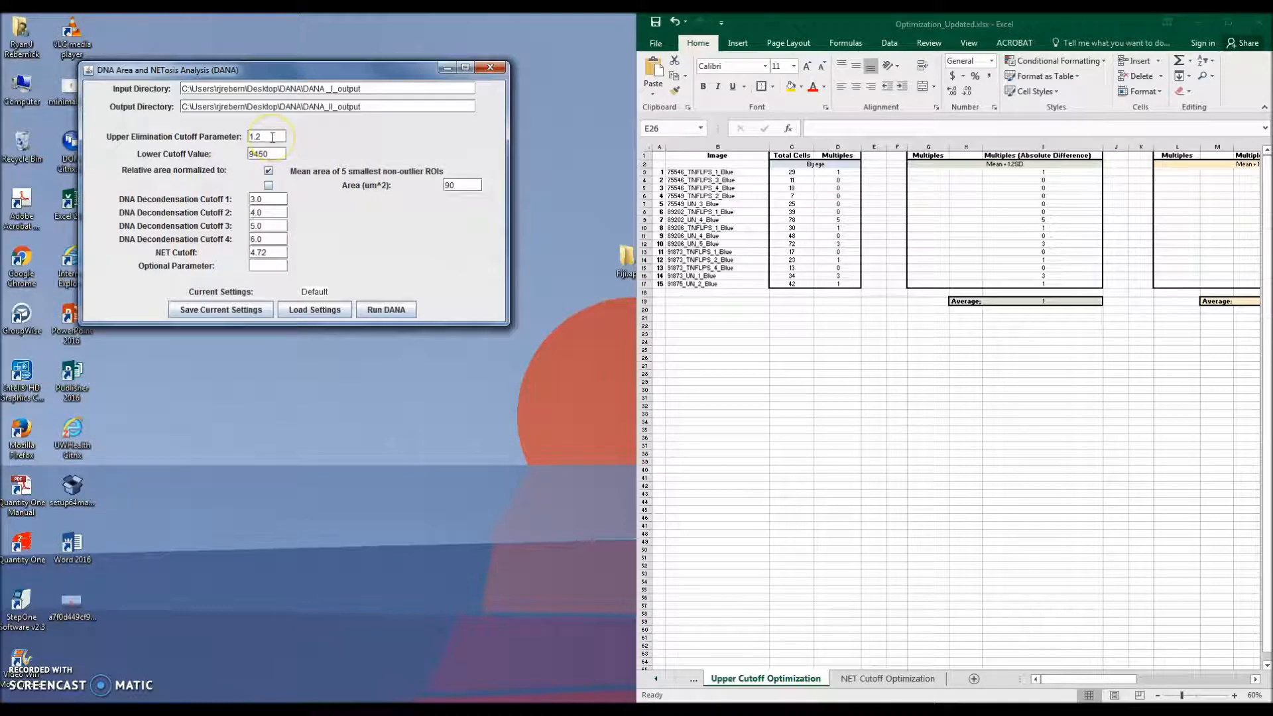
{"action": "left_click", "coordinate": [385, 309]}
Step: Open the new 75546_TNFLPS_1_Blue.csv beside the workbook and scroll to its Multiples count
{"action": "left_click_drag", "start_coordinate": [1083, 26], "coordinate": [1, 86]}
{"action": "left_click_drag", "start_coordinate": [808, 283], "coordinate": [814, 186]}
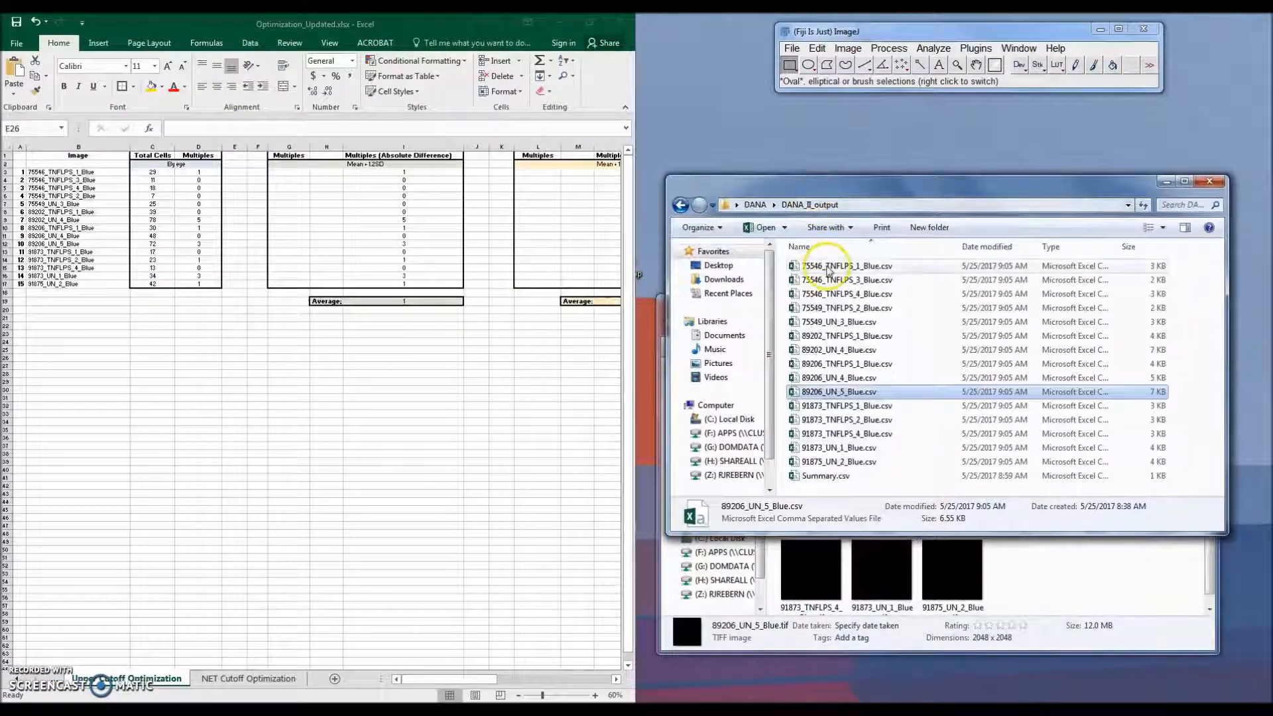
{"action": "left_click", "coordinate": [81, 175]}
{"action": "double_click", "coordinate": [856, 265]}
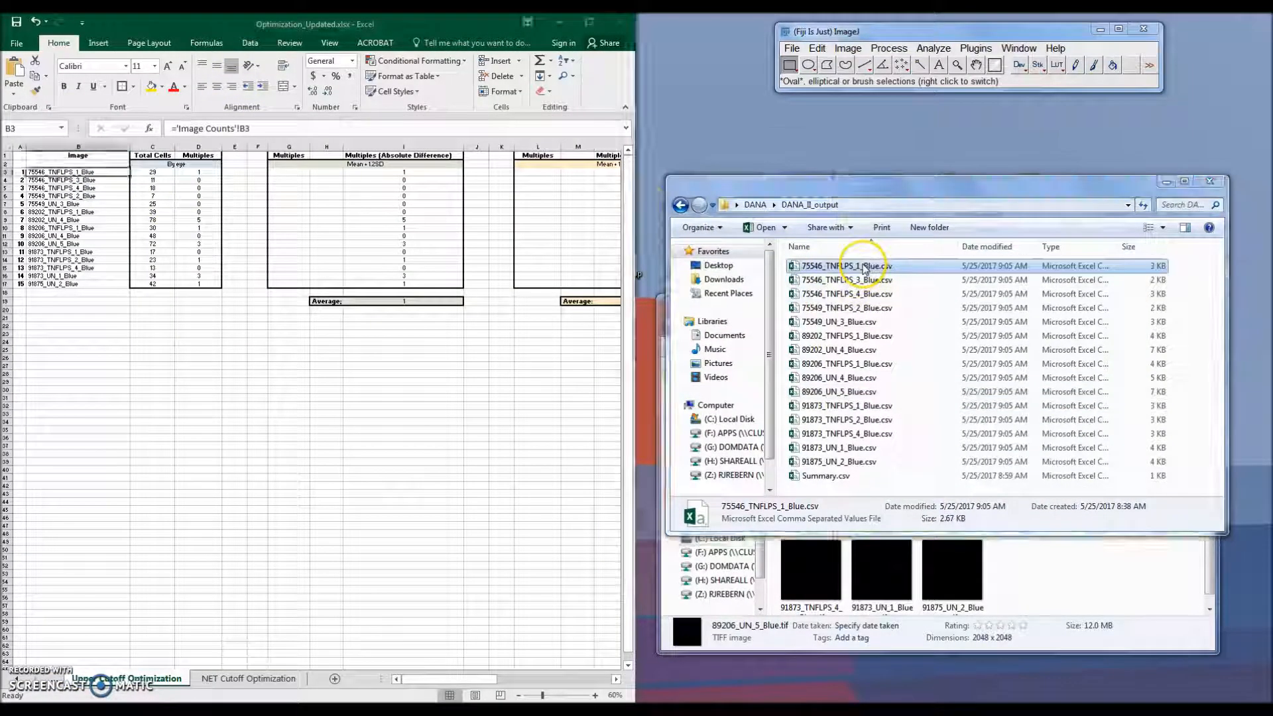
{"action": "key", "text": "super+Right"}
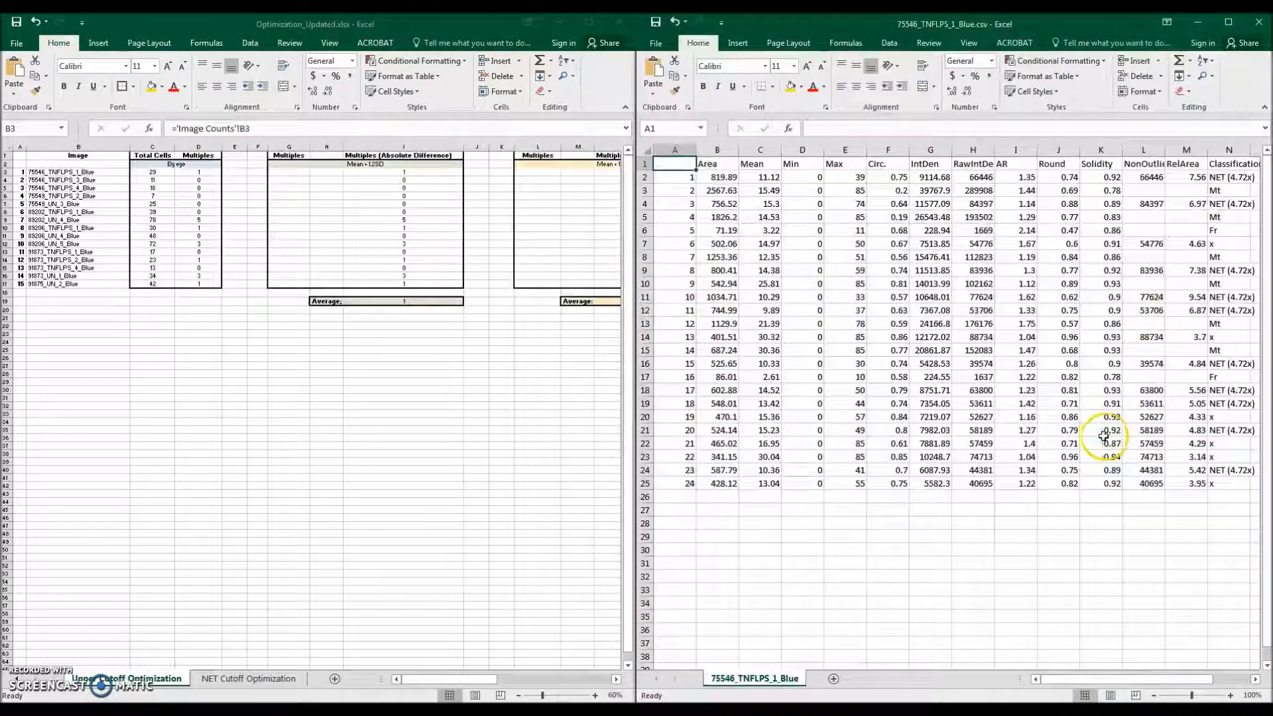
{"action": "left_click_drag", "start_coordinate": [1087, 678], "coordinate": [1187, 677]}
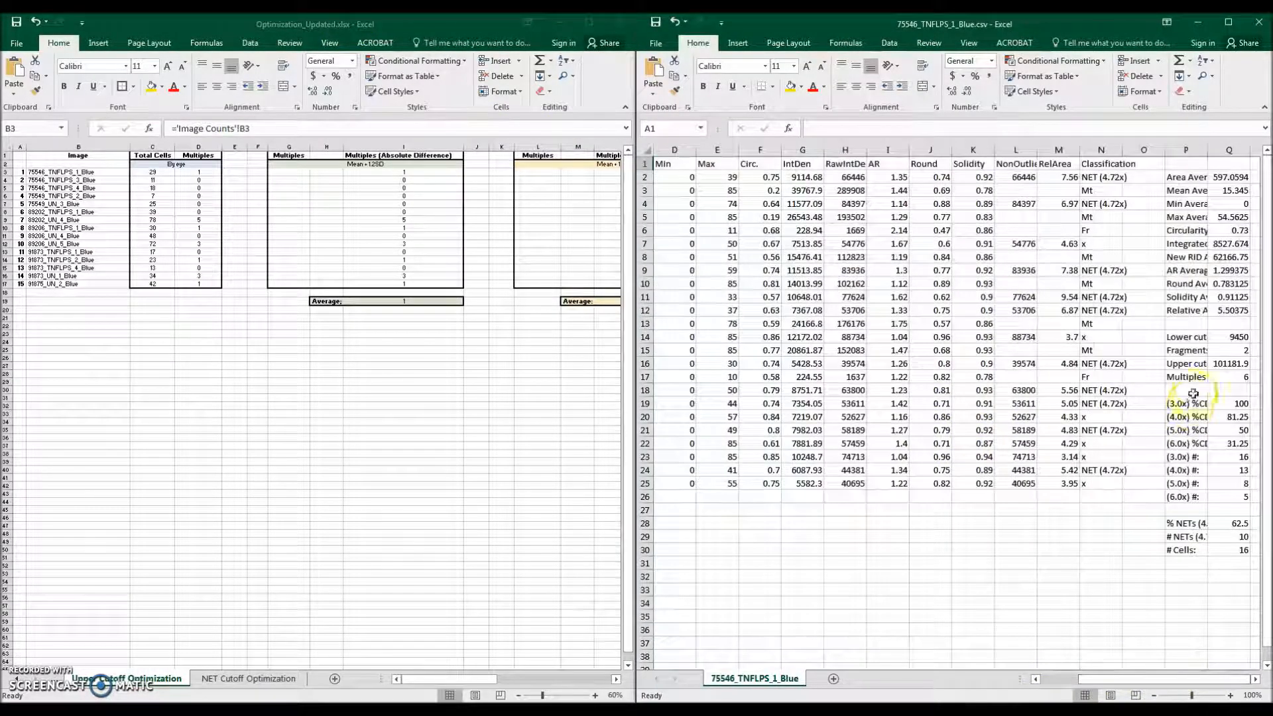
{"action": "left_click", "coordinate": [1237, 376]}
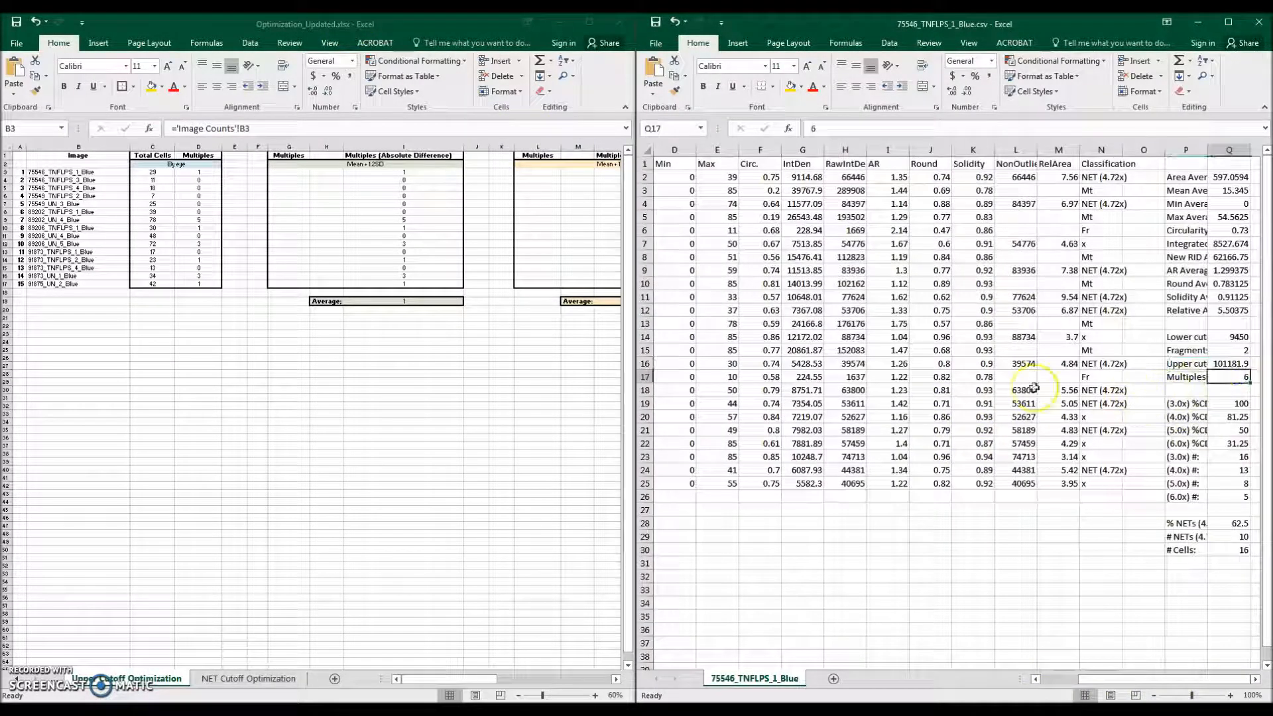
Step: Enter 6 as the Multiples for 75546_TNFLPS_1_Blue in the Mean + 1.2SD column and close the CSV
{"action": "left_click", "coordinate": [279, 177]}
{"action": "left_click", "coordinate": [283, 172]}
{"action": "type", "text": "6"}
{"action": "key", "text": "Return"}
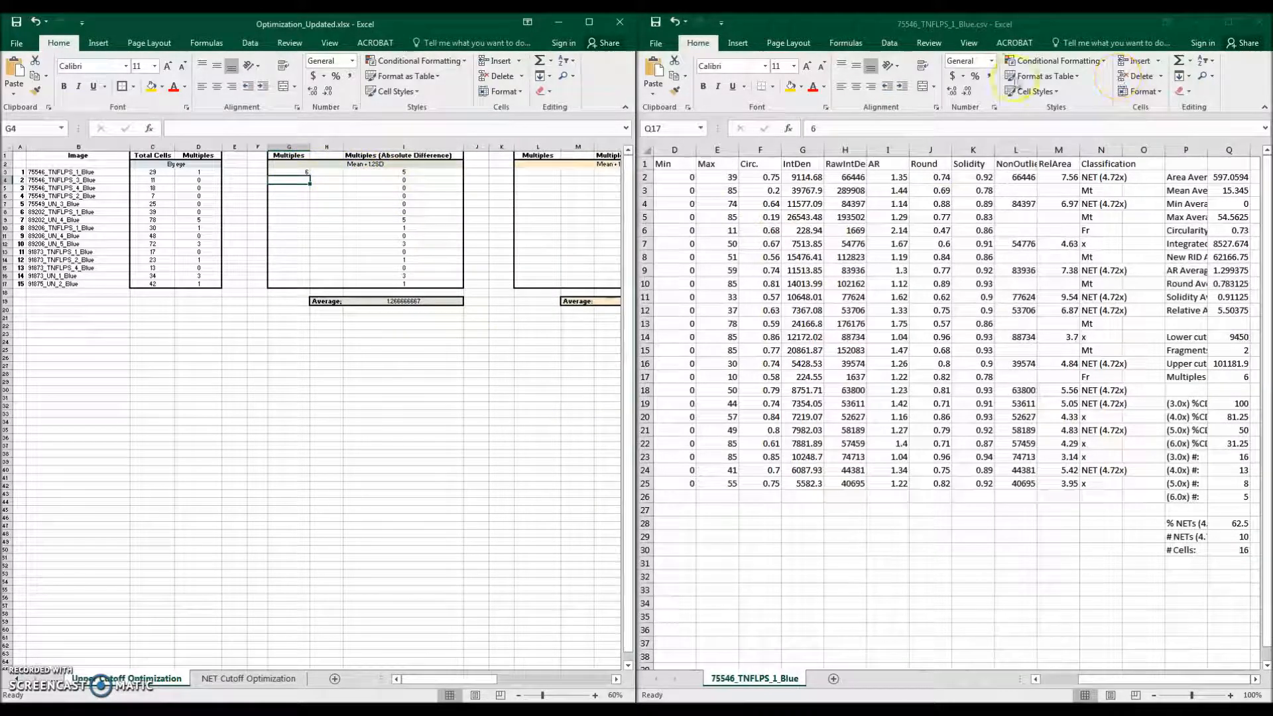
{"action": "left_click", "coordinate": [1255, 24]}
Step: Scroll the workbook to the Mean + 1.5SD column and rerun DANA with a new upper elimination cutoff parameter
{"action": "left_click_drag", "start_coordinate": [468, 31], "coordinate": [1272, 58]}
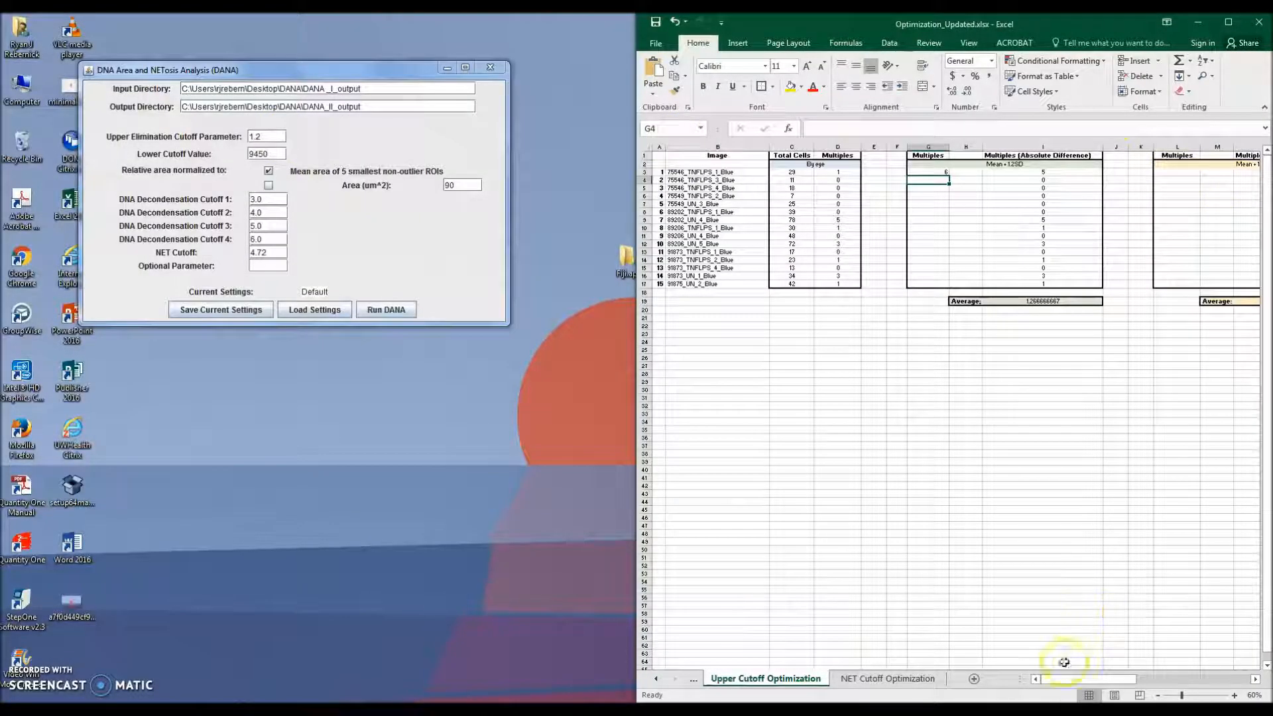
{"action": "left_click_drag", "start_coordinate": [1080, 678], "coordinate": [1147, 662]}
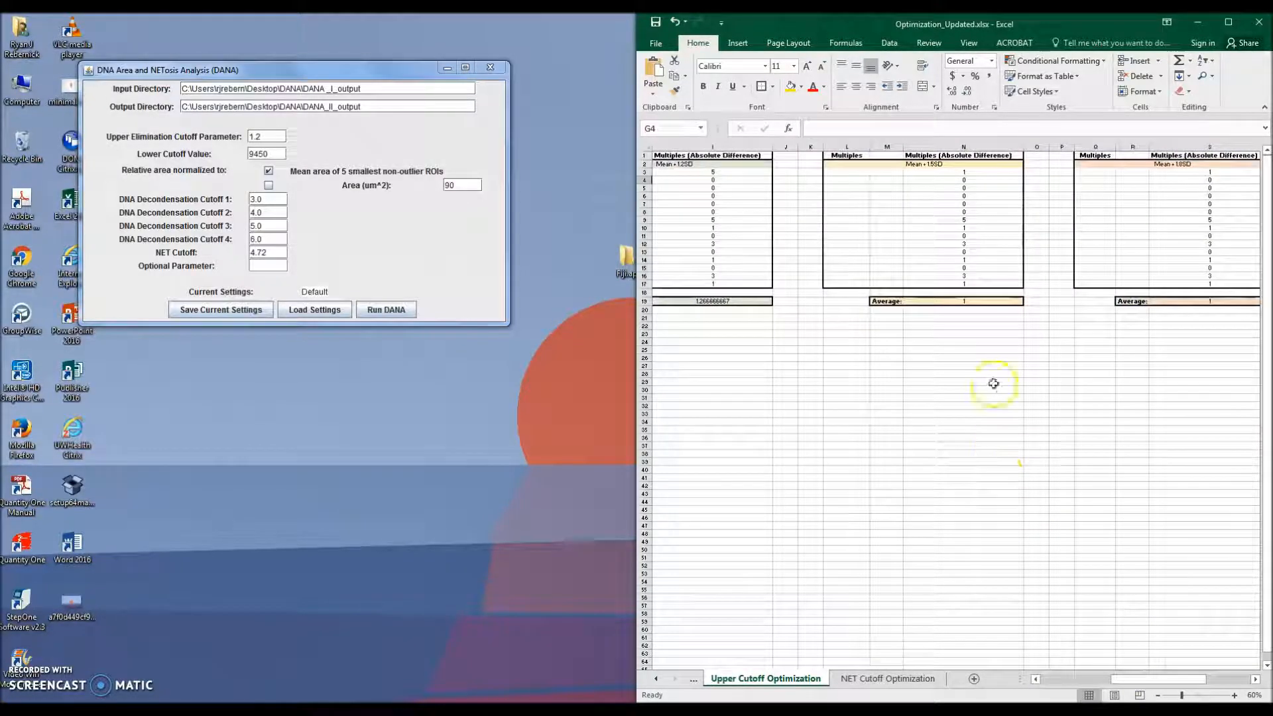
{"action": "left_click", "coordinate": [272, 136]}
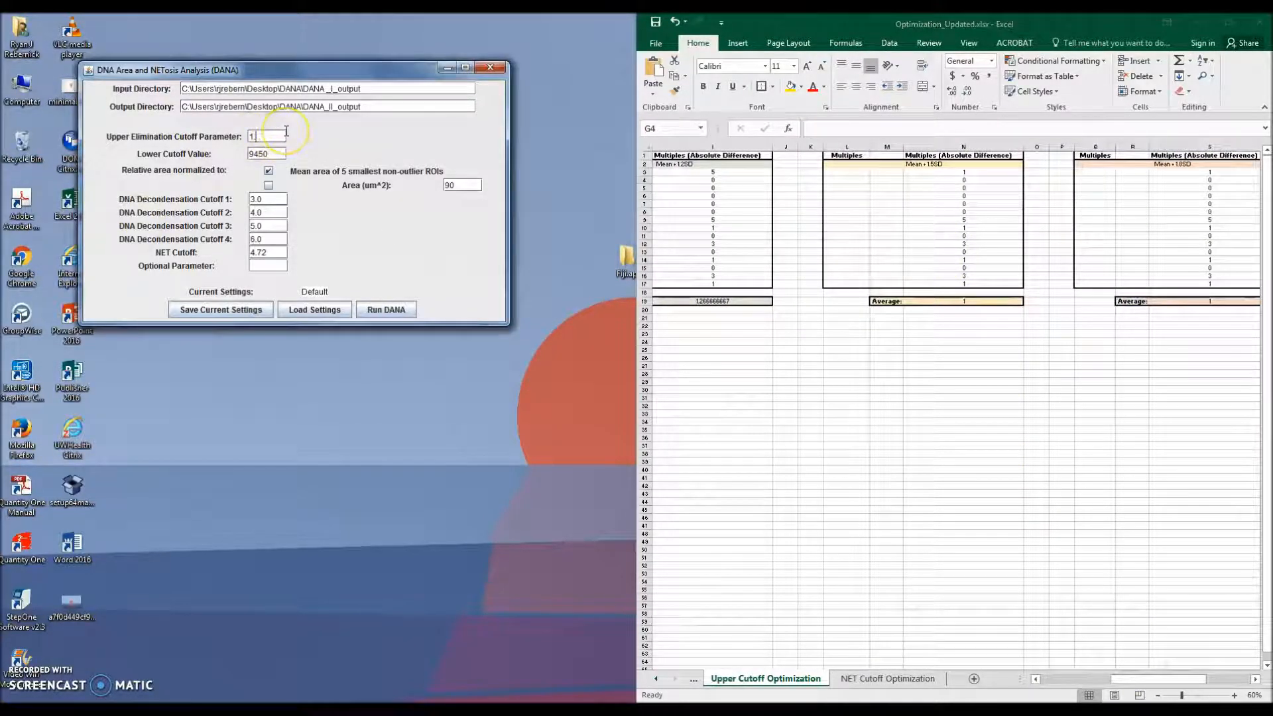
{"action": "left_click", "coordinate": [386, 310]}
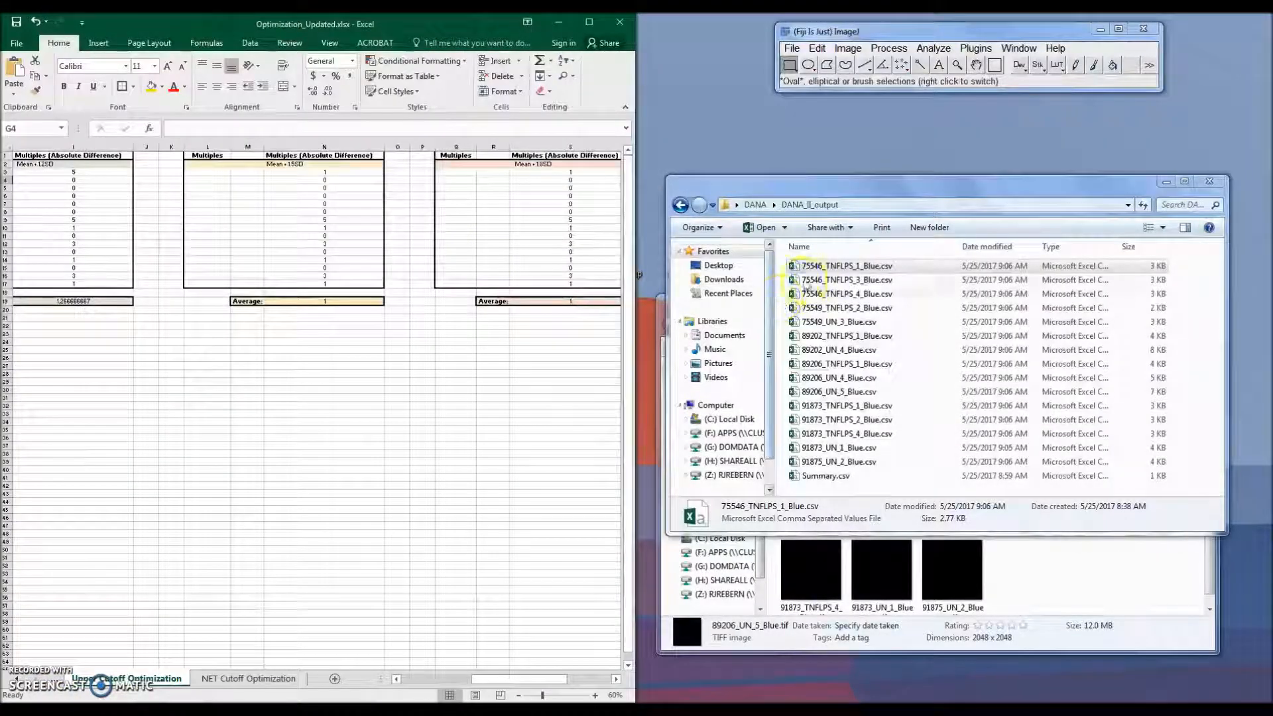
Step: Refresh the DANA_II_output folder, open 75546_TNFLPS_1_Blue.csv beside the workbook and scroll to its summary values
{"action": "left_click", "coordinate": [1136, 205]}
{"action": "double_click", "coordinate": [840, 266]}
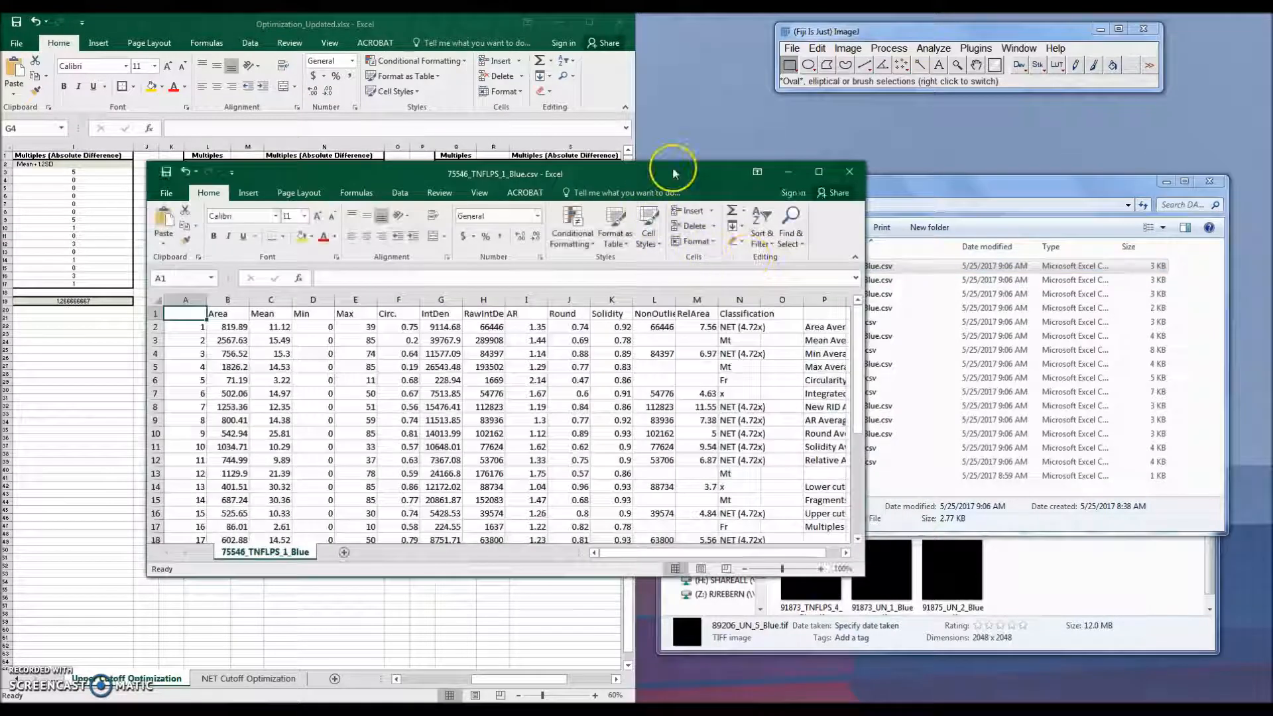
{"action": "left_click_drag", "start_coordinate": [674, 167], "coordinate": [1272, 199]}
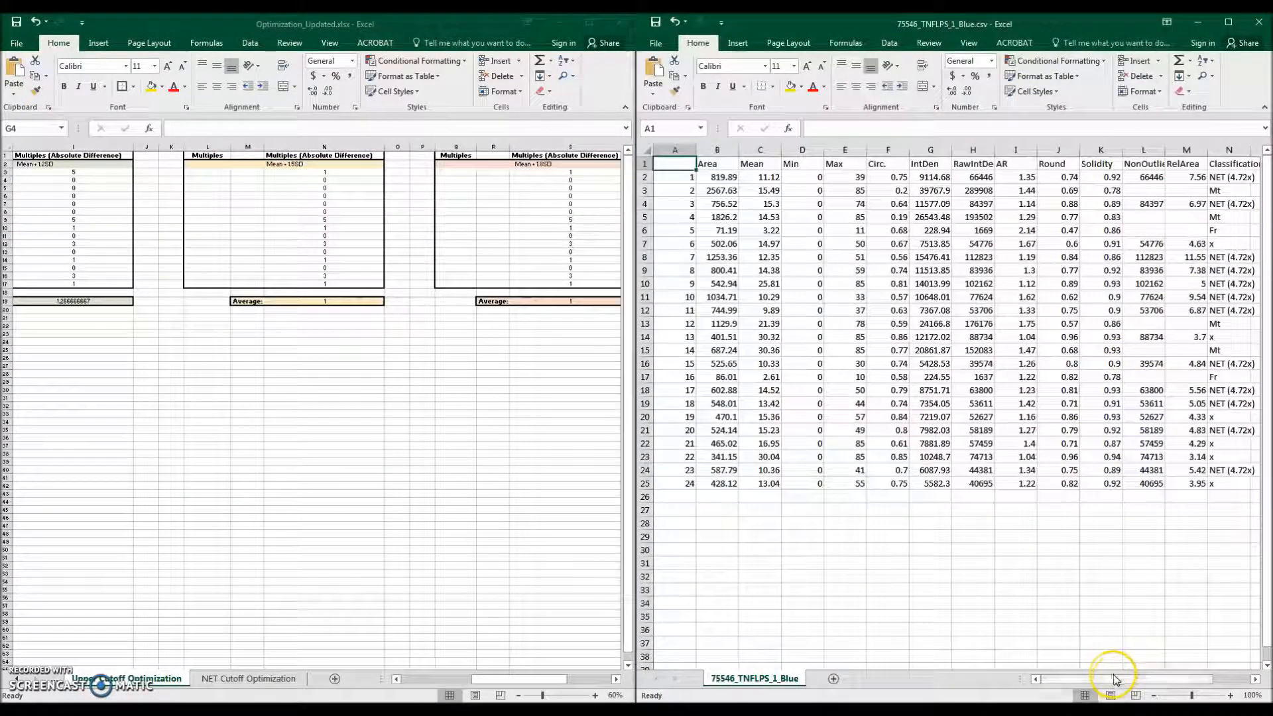
{"action": "left_click_drag", "start_coordinate": [1065, 679], "coordinate": [1233, 679]}
Step: Enter 4 as the Multiples for 75546_TNFLPS_1_Blue in the Mean + 1.5SD column
{"action": "left_click", "coordinate": [453, 173]}
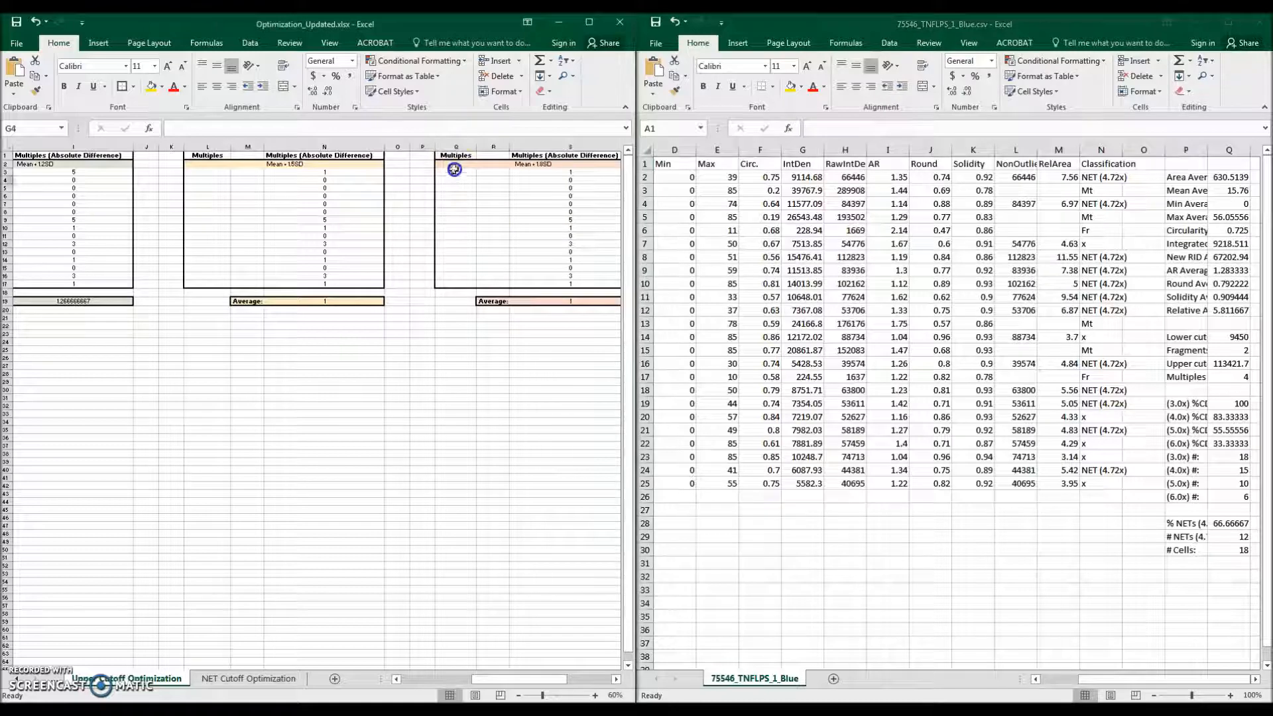
{"action": "left_click", "coordinate": [207, 172]}
{"action": "type", "text": "4"}
{"action": "left_click", "coordinate": [226, 201]}
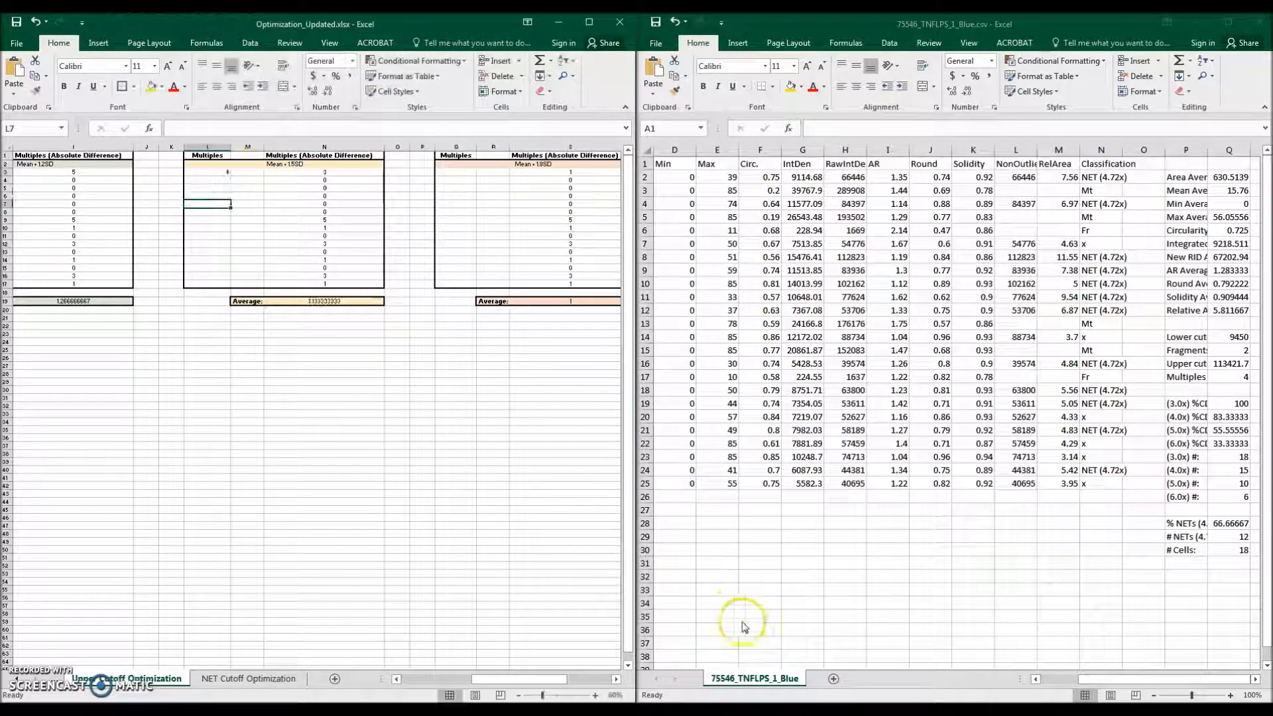
{"action": "left_click_drag", "start_coordinate": [533, 679], "coordinate": [465, 681]}
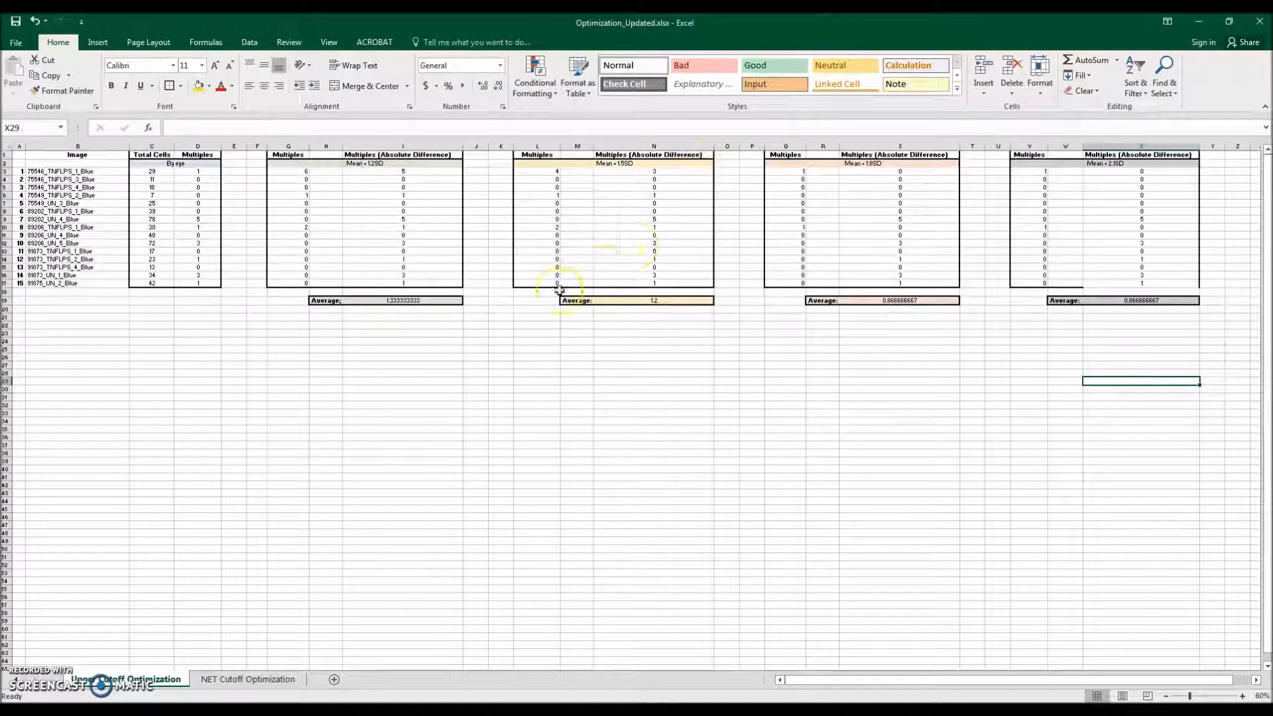
Step: Compare the average absolute differences and headers across the Mean + 1.2SD to Mean + 2.1SD columns
{"action": "left_click_drag", "start_coordinate": [329, 301], "coordinate": [400, 301]}
{"action": "left_click_drag", "start_coordinate": [589, 301], "coordinate": [653, 300]}
{"action": "left_click_drag", "start_coordinate": [835, 301], "coordinate": [875, 301]}
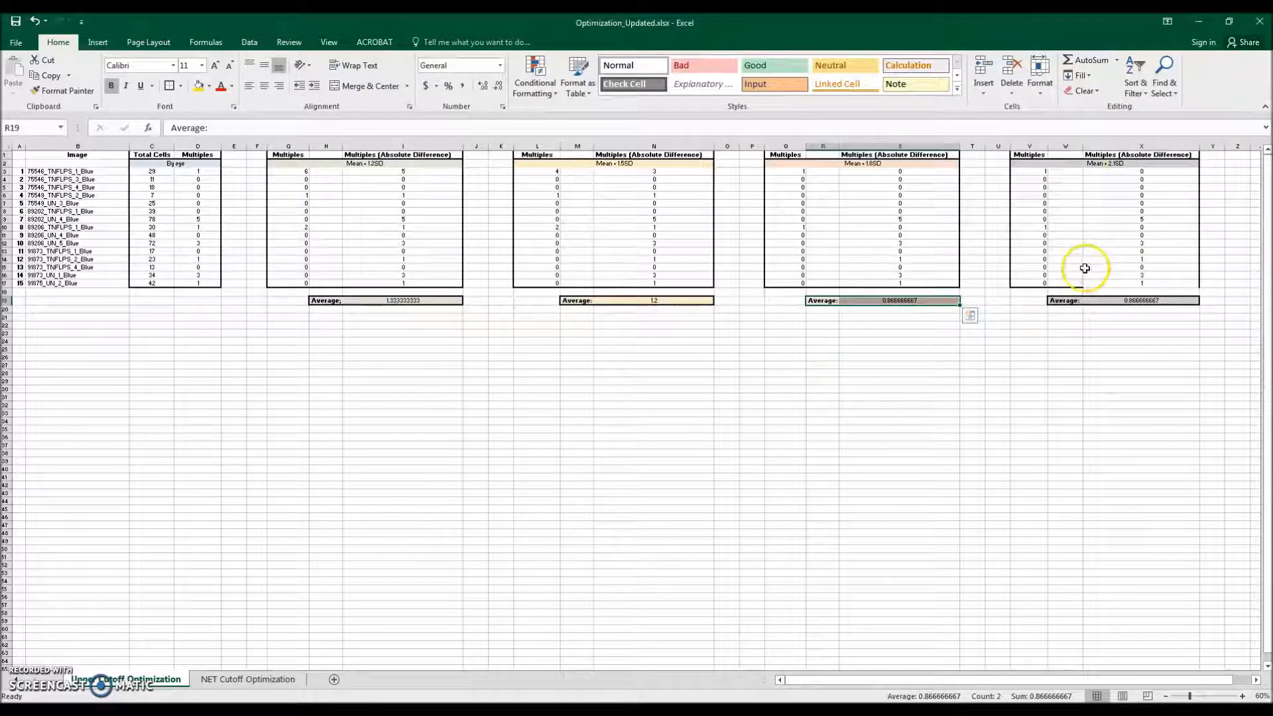
{"action": "left_click", "coordinate": [869, 163]}
{"action": "left_click", "coordinate": [1127, 161]}
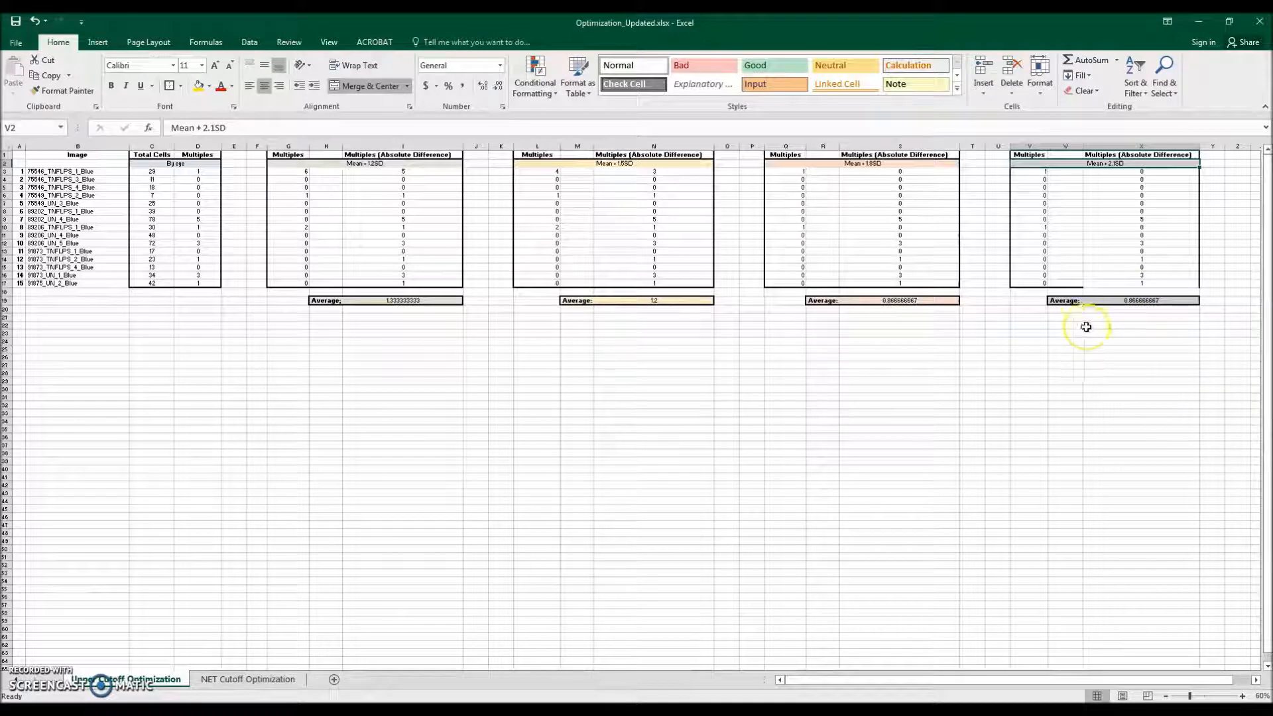
{"action": "left_click", "coordinate": [902, 300]}
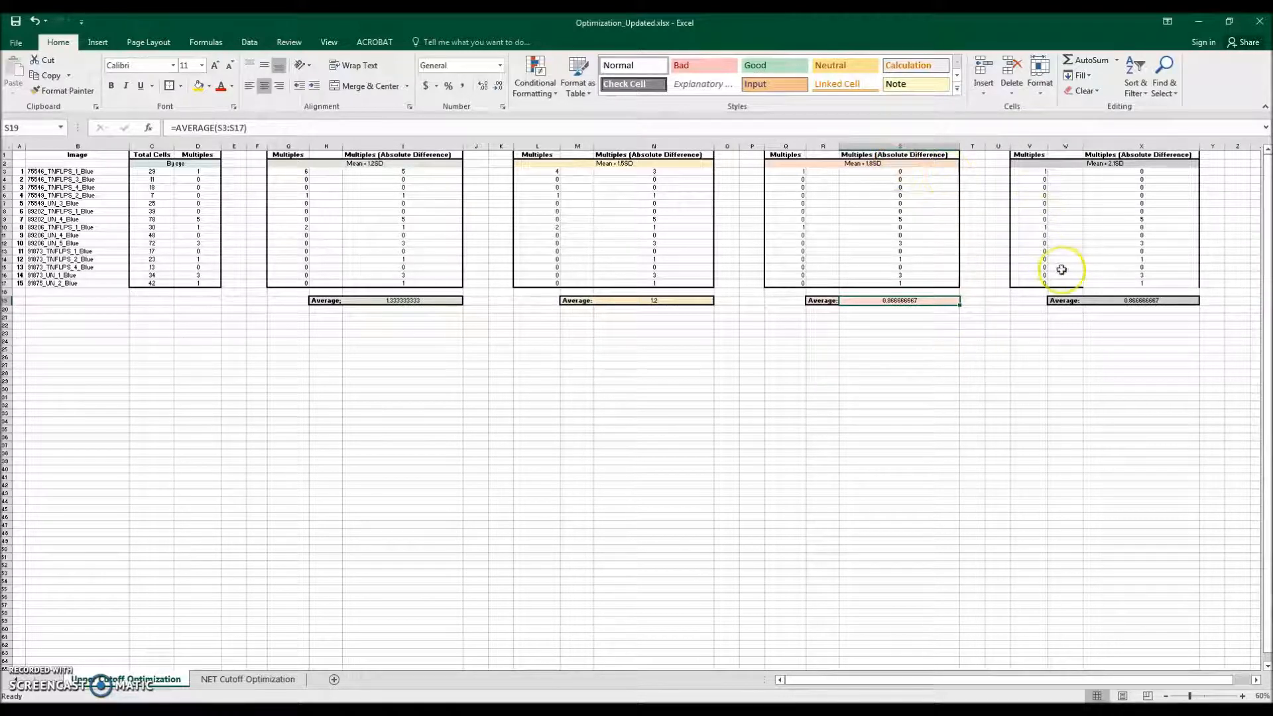
{"action": "left_click", "coordinate": [996, 309]}
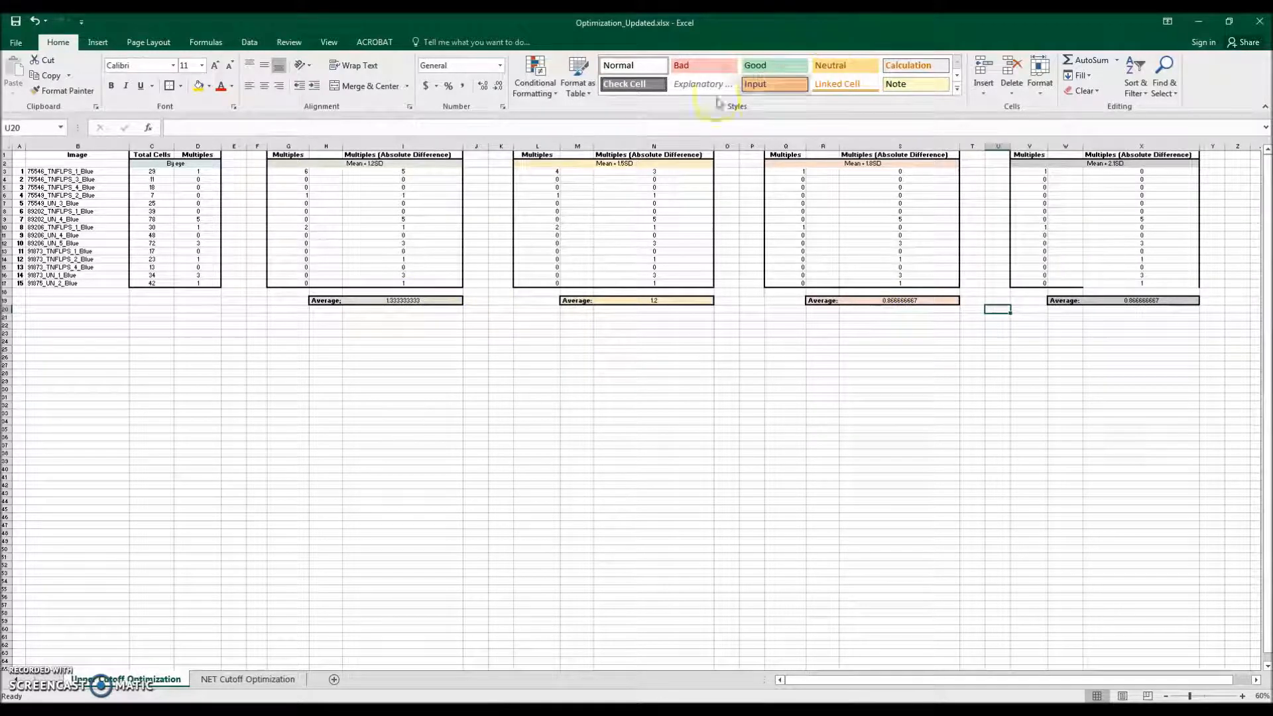
Step: Switch to the NET Cutoff Optimization sheet of the optimization workbook
{"action": "left_click", "coordinate": [1200, 24]}
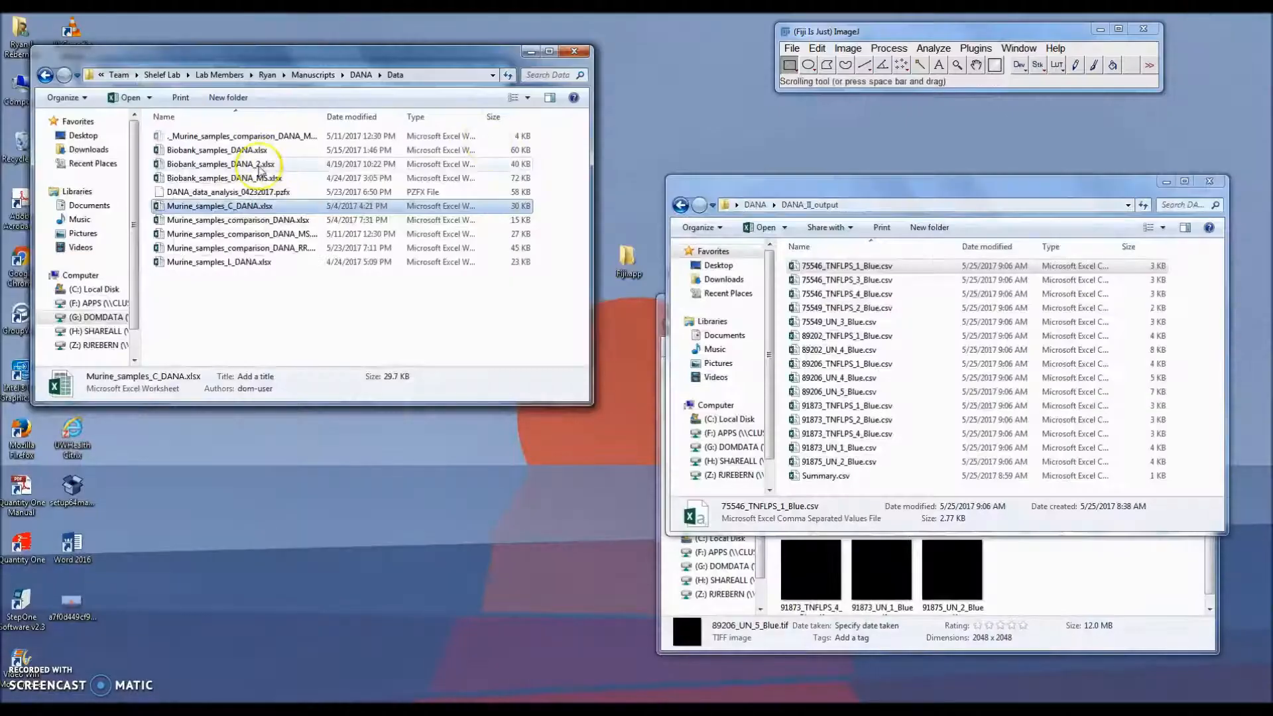
{"action": "left_click", "coordinate": [397, 711]}
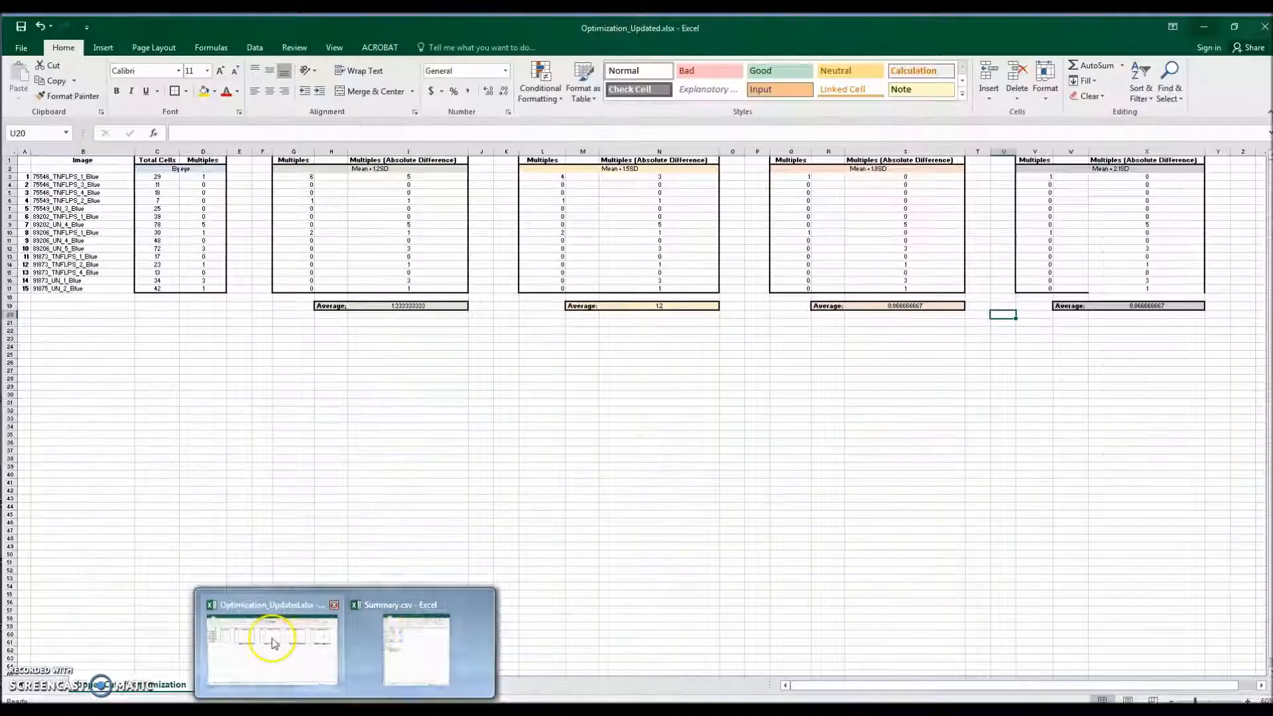
{"action": "left_click", "coordinate": [273, 641]}
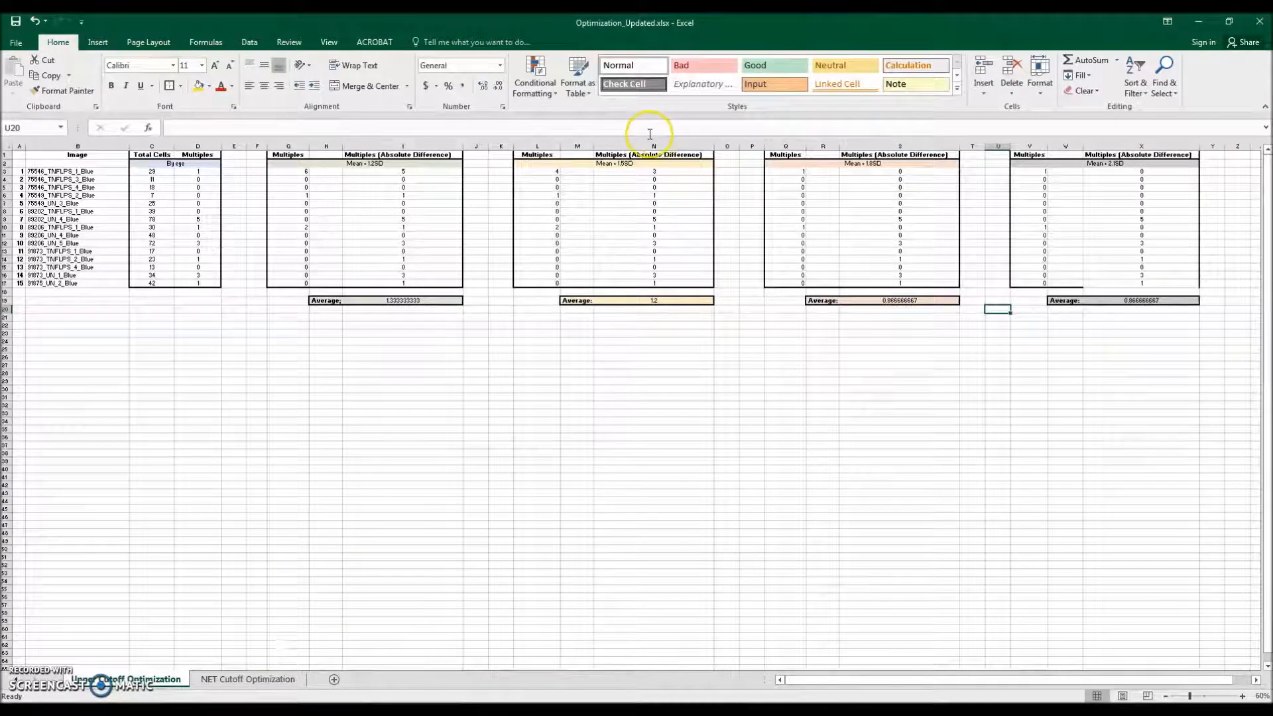
{"action": "left_click", "coordinate": [243, 680]}
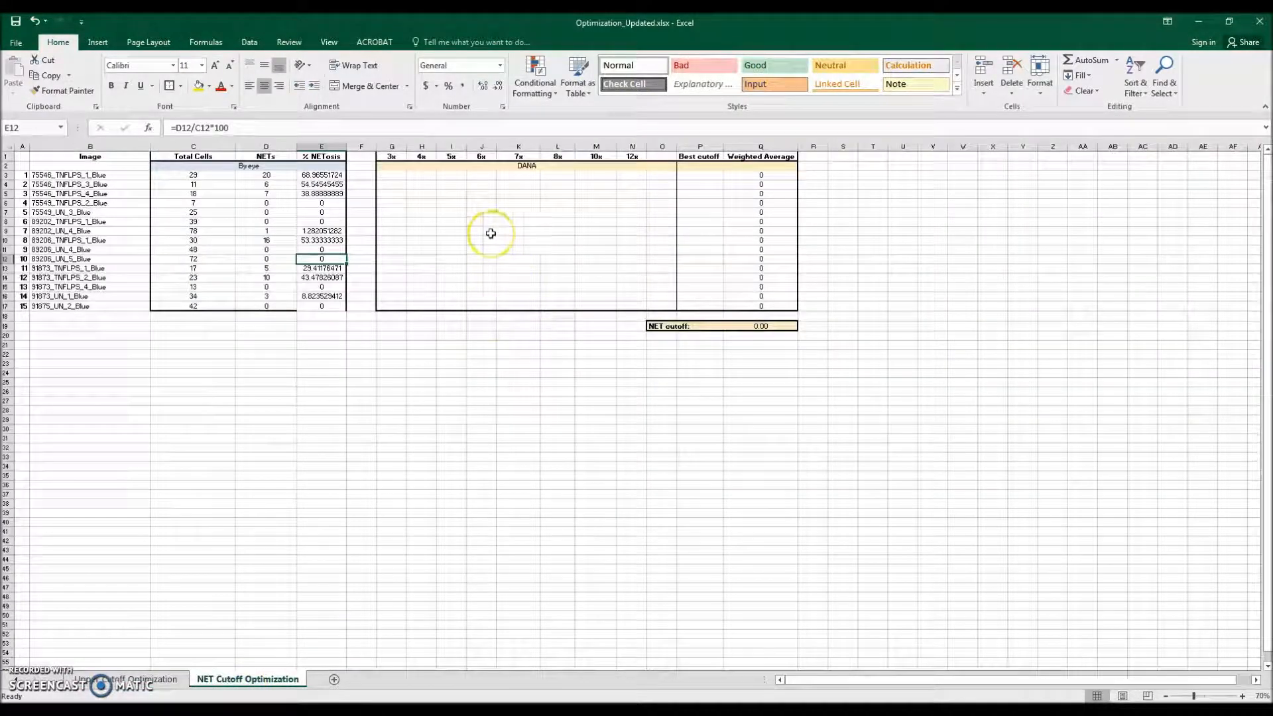
Step: Place the workbook beside the DANA dialog and run DANA with DNA decondensation cutoffs 3.0, 4.0, 5.0 and 6.0
{"action": "left_click_drag", "start_coordinate": [441, 25], "coordinate": [1272, 99]}
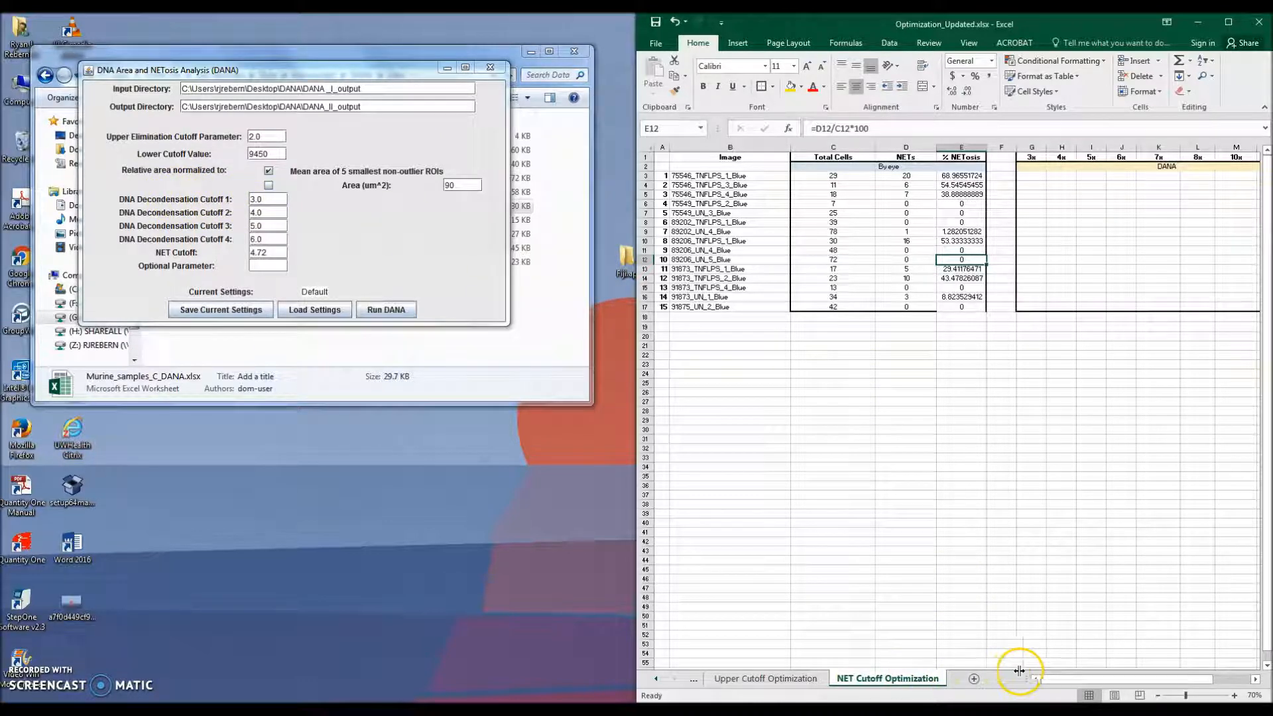
{"action": "left_click_drag", "start_coordinate": [1054, 679], "coordinate": [1114, 672]}
{"action": "left_click_drag", "start_coordinate": [810, 157], "coordinate": [1056, 155]}
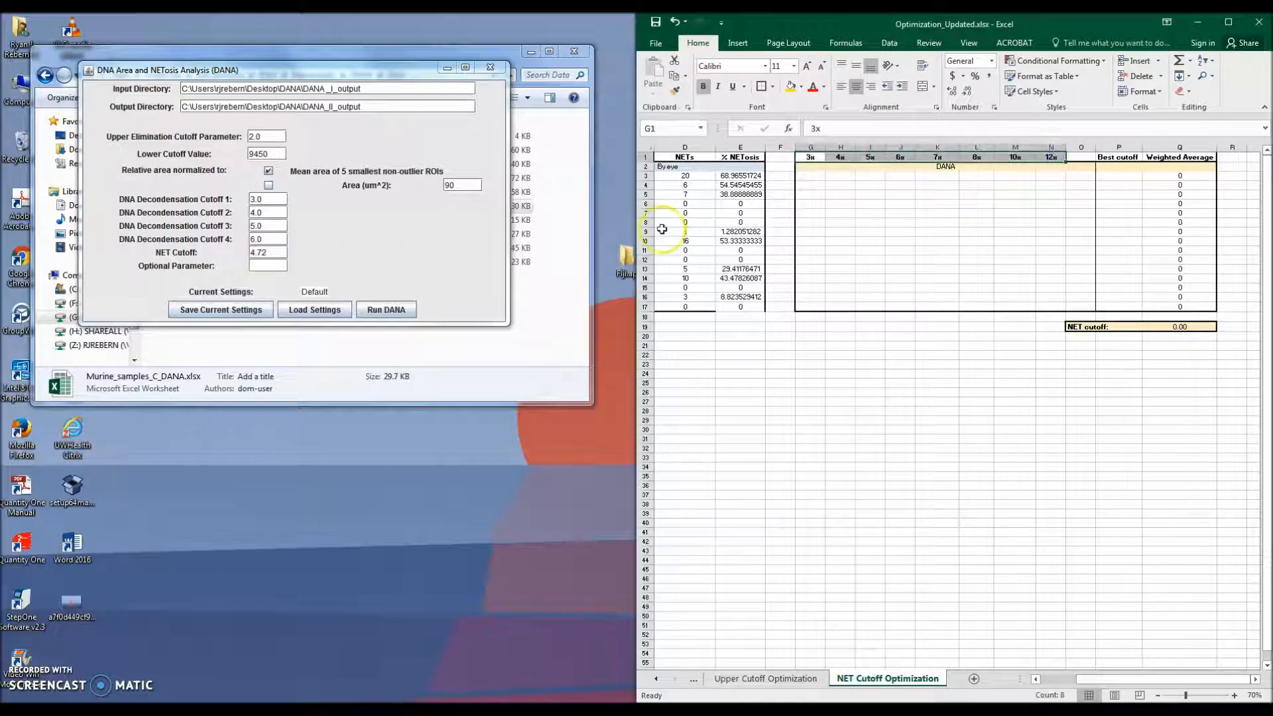
{"action": "left_click", "coordinate": [399, 247]}
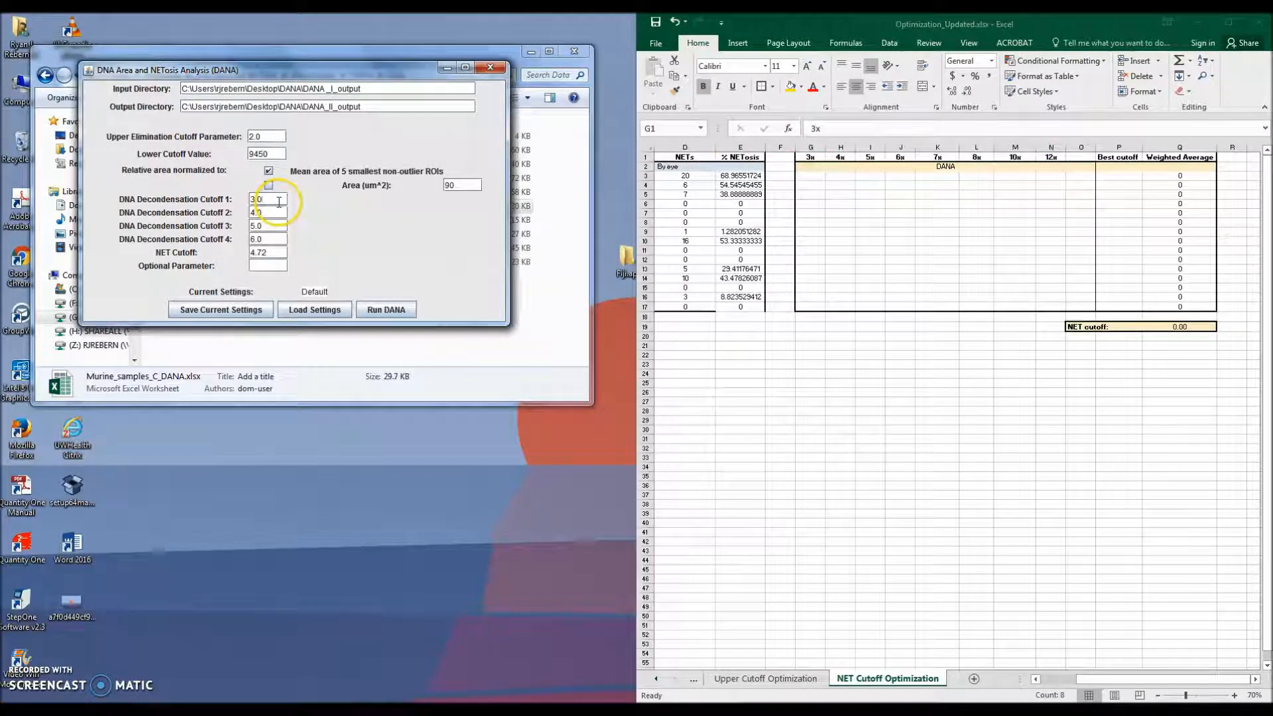
{"action": "left_click", "coordinate": [274, 226]}
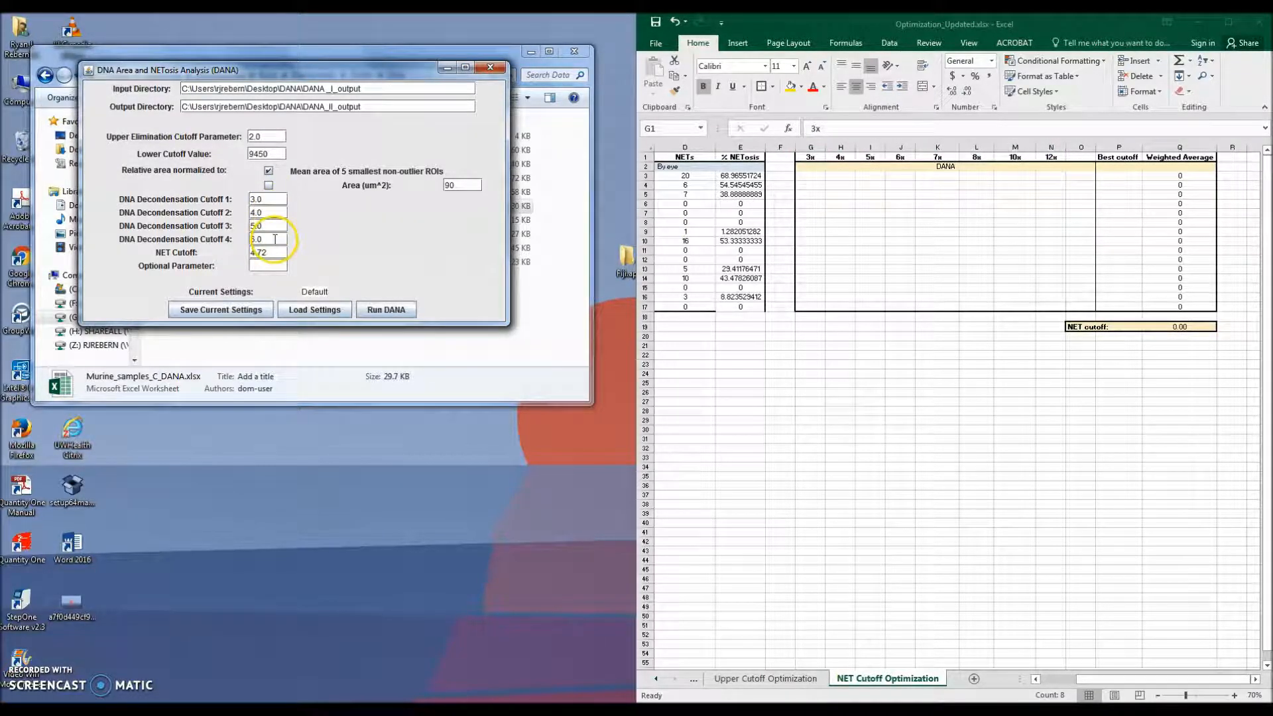
{"action": "left_click", "coordinate": [393, 311]}
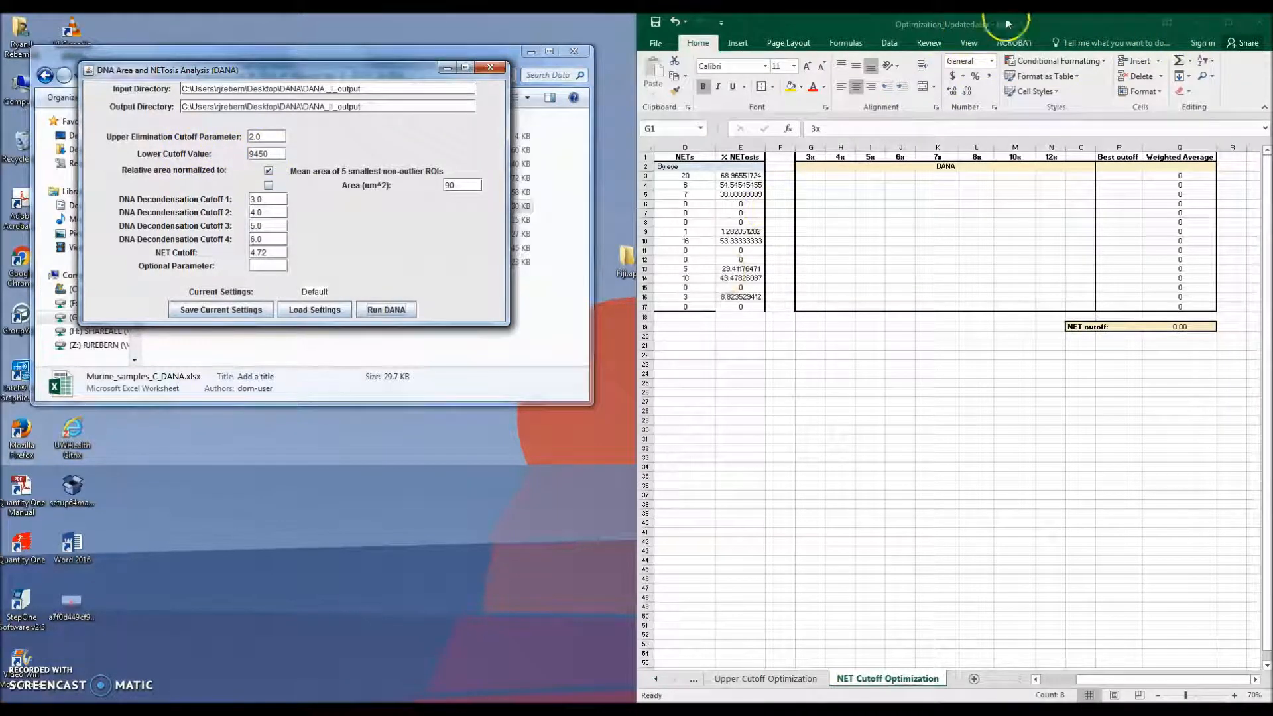
Step: Refresh the DANA_II_output folder, open 75546_TNFLPS_1_Blue.csv beside the workbook and scroll to its summary values
{"action": "left_click", "coordinate": [1189, 25]}
{"action": "left_click_drag", "start_coordinate": [2, 185], "coordinate": [1, 265]}
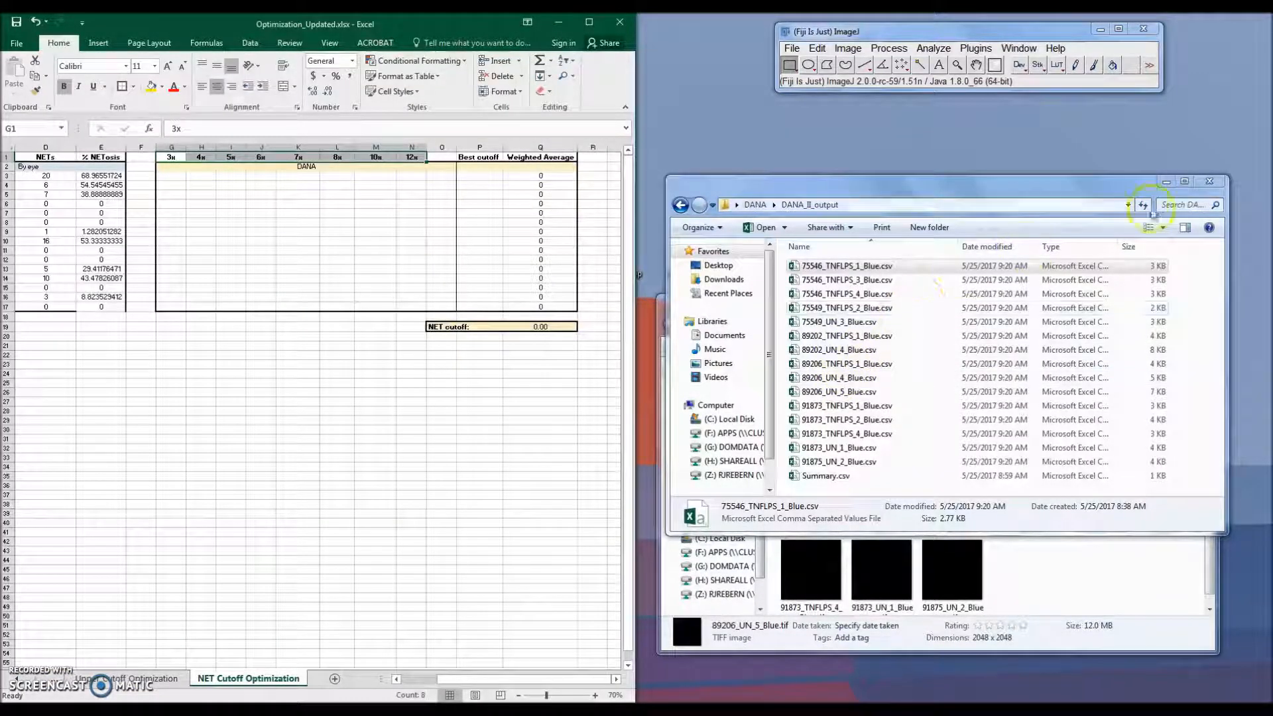
{"action": "left_click", "coordinate": [1150, 187]}
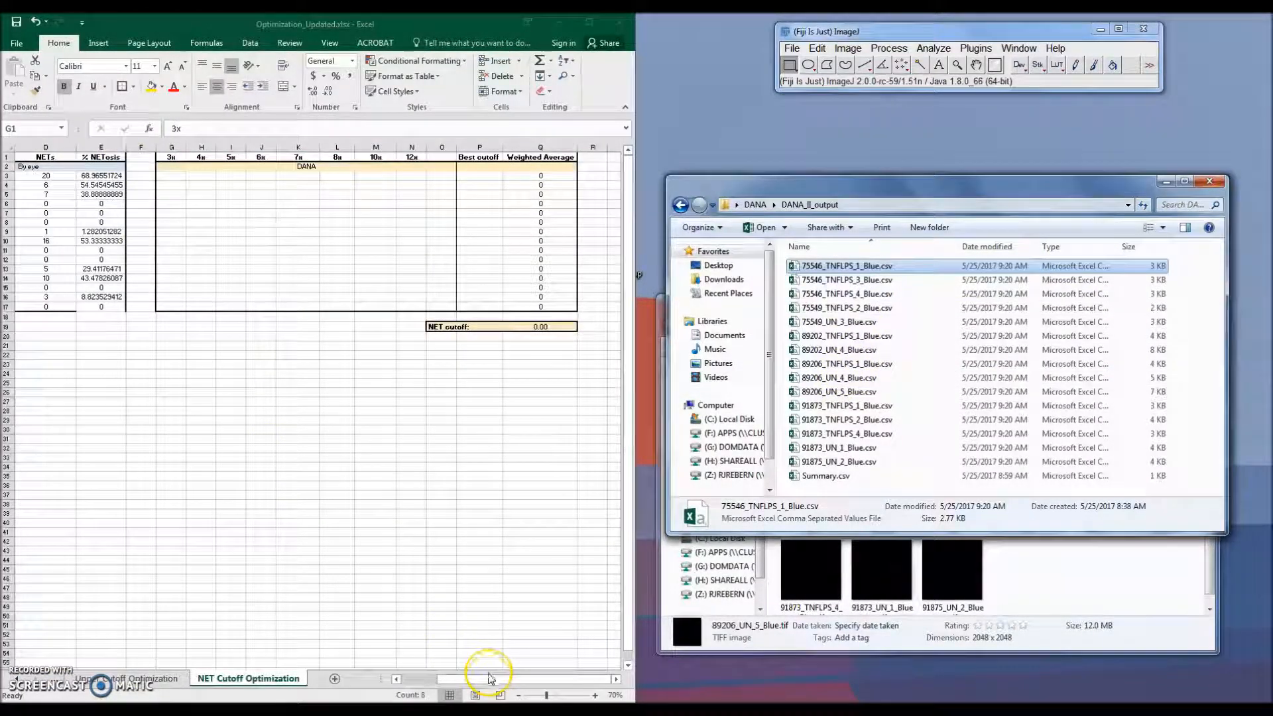
{"action": "left_click", "coordinate": [477, 680]}
{"action": "left_click_drag", "start_coordinate": [469, 680], "coordinate": [432, 680]}
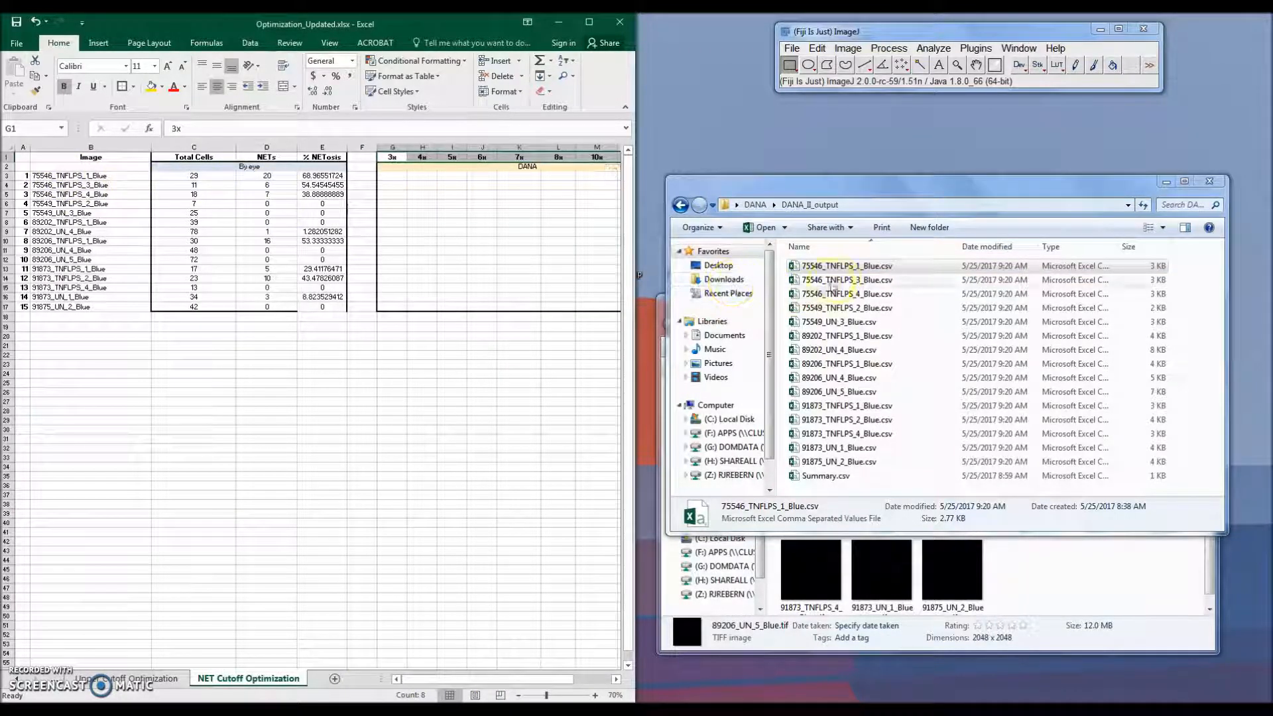
{"action": "double_click", "coordinate": [837, 265]}
{"action": "left_click_drag", "start_coordinate": [578, 173], "coordinate": [1270, 199]}
{"action": "left_click", "coordinate": [1255, 680]}
{"action": "left_click", "coordinate": [1255, 680]}
{"action": "left_click", "coordinate": [1255, 680]}
{"action": "left_click", "coordinate": [1255, 680]}
{"action": "left_click", "coordinate": [1255, 679]}
{"action": "left_click", "coordinate": [1255, 679]}
{"action": "left_click", "coordinate": [1255, 679]}
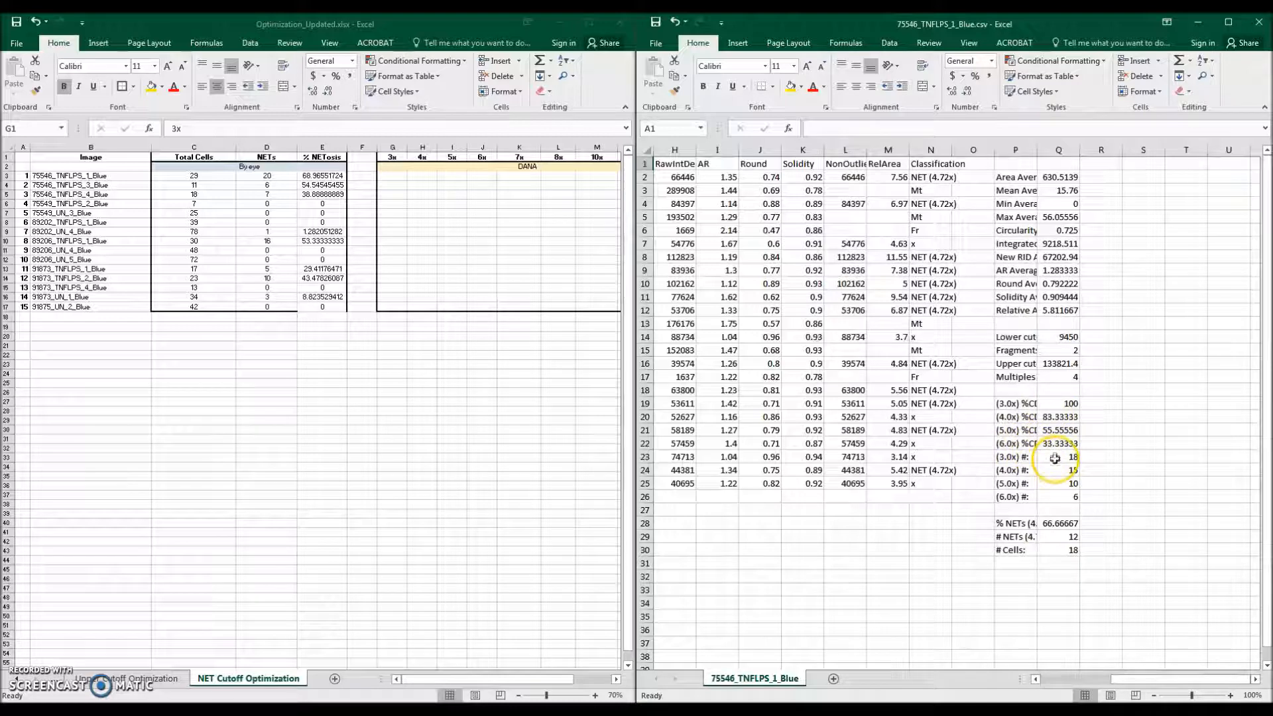
Step: Enter 18, 15, 10 and 6 as the DANA counts for 75546_TNFLPS_1_Blue under the 3x to 6x columns
{"action": "left_click_drag", "start_coordinate": [1055, 457], "coordinate": [1065, 500]}
{"action": "left_click", "coordinate": [390, 175]}
{"action": "left_click", "coordinate": [397, 178]}
{"action": "type", "text": "18"}
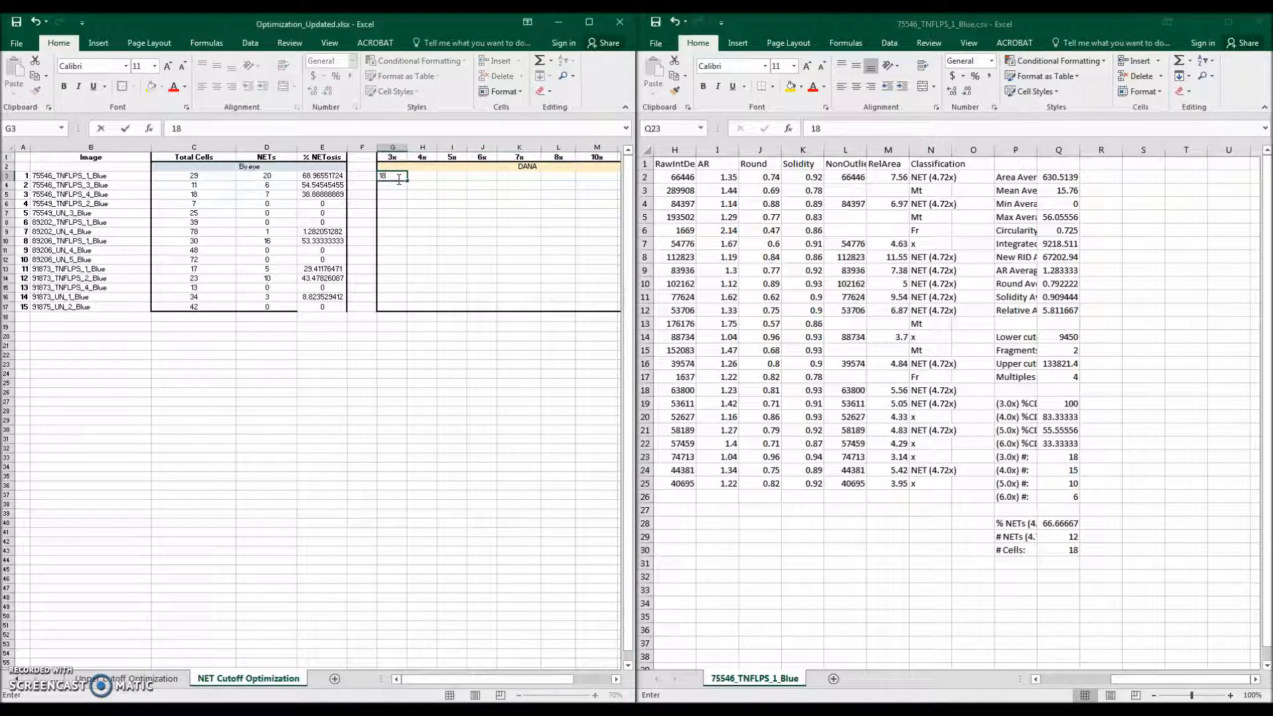
{"action": "key", "text": "Tab"}
{"action": "type", "text": "15"}
{"action": "key", "text": "Tab"}
{"action": "type", "text": "10"}
{"action": "key", "text": "Tab"}
{"action": "type", "text": "6"}
{"action": "key", "text": "Return"}
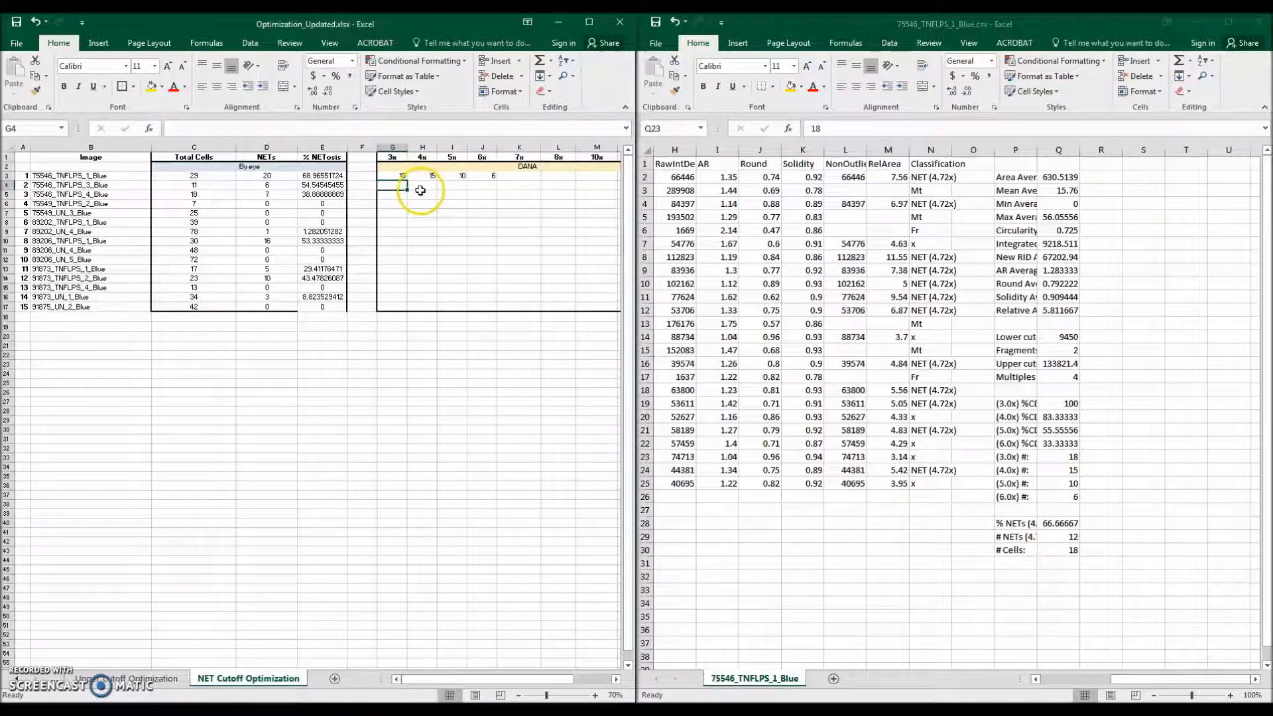
Step: Change the DNA decondensation cutoffs 1 to 4 in DANA to 7, 8, 10 and 12
{"action": "left_click_drag", "start_coordinate": [392, 186], "coordinate": [489, 308]}
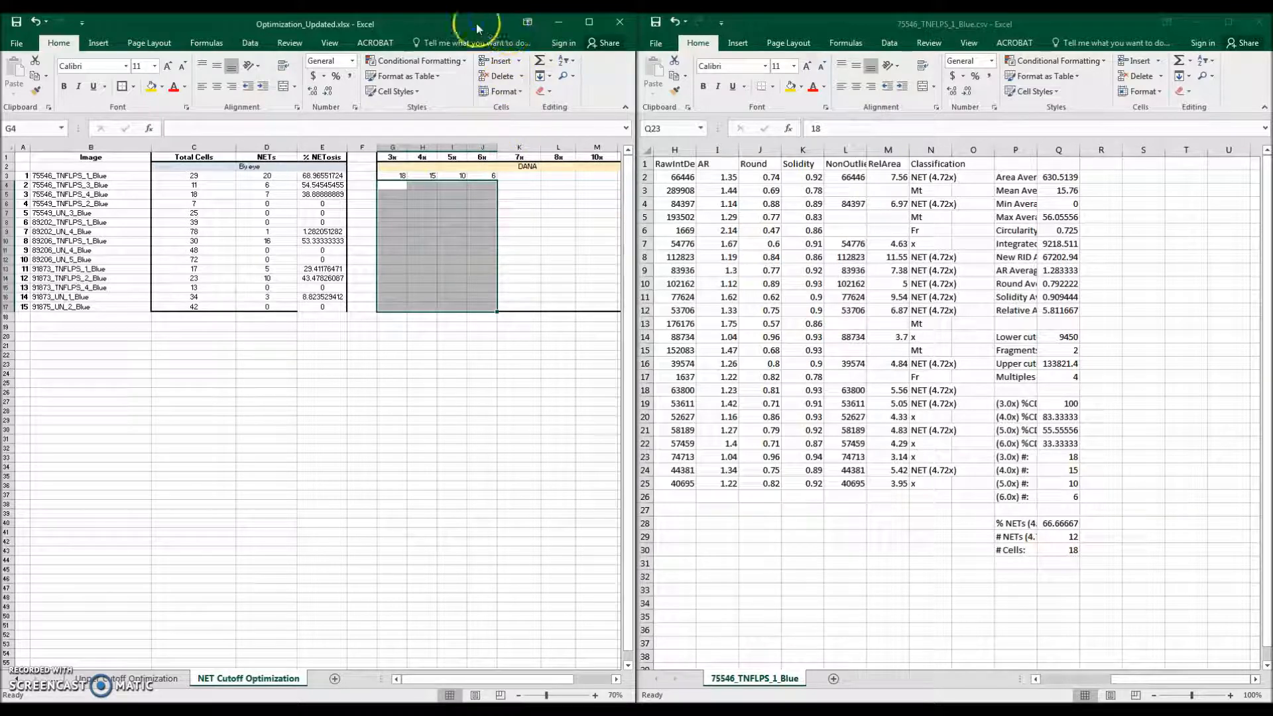
{"action": "left_click_drag", "start_coordinate": [473, 27], "coordinate": [1271, 150]}
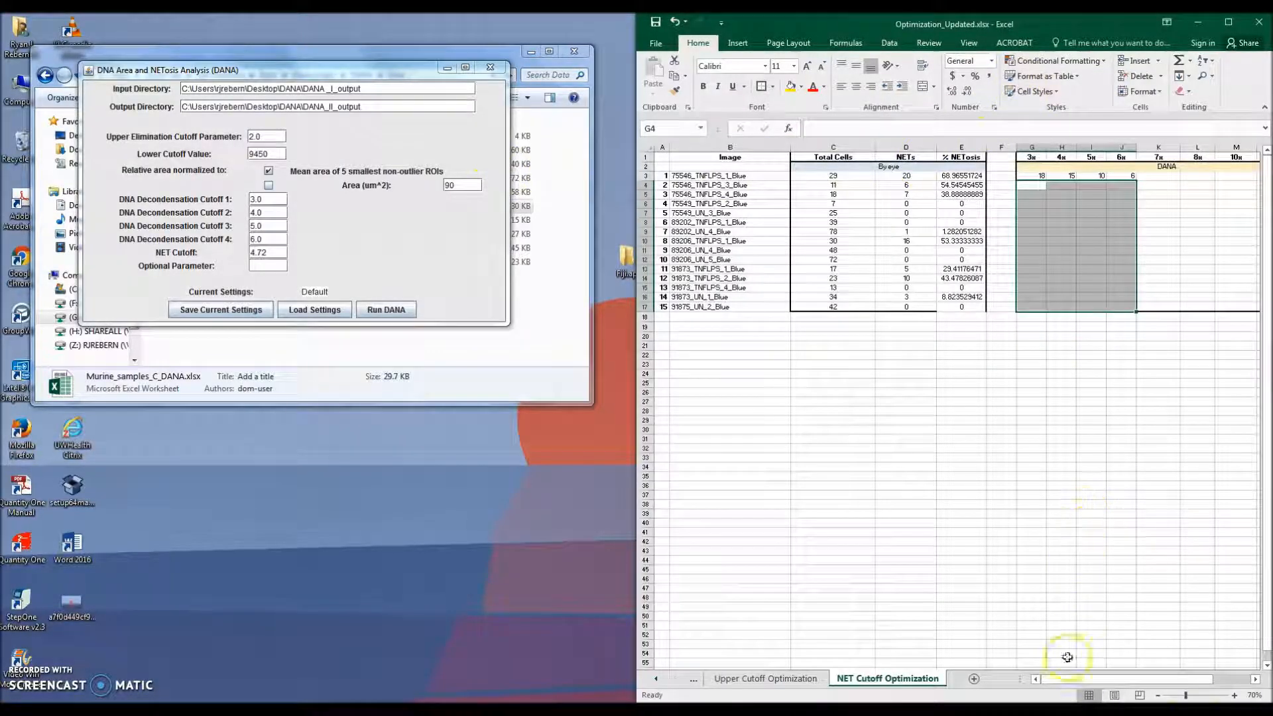
{"action": "left_click", "coordinate": [1255, 682]}
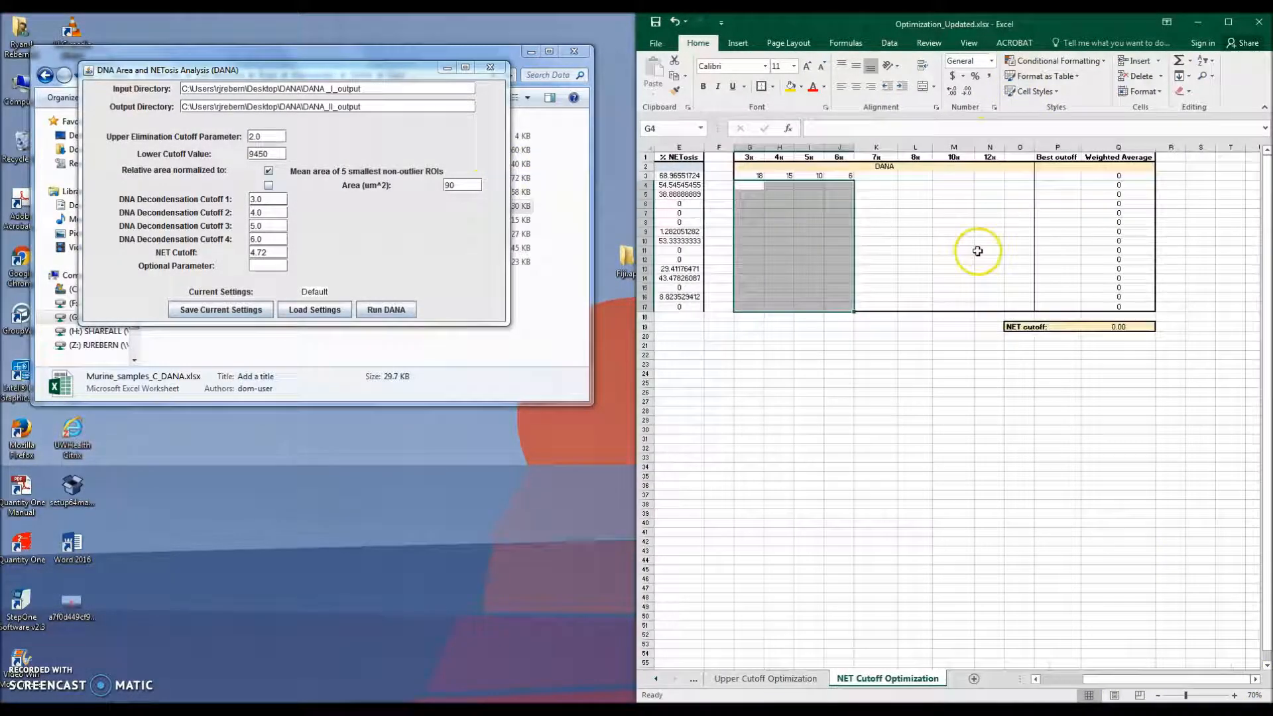
{"action": "left_click", "coordinate": [277, 198]}
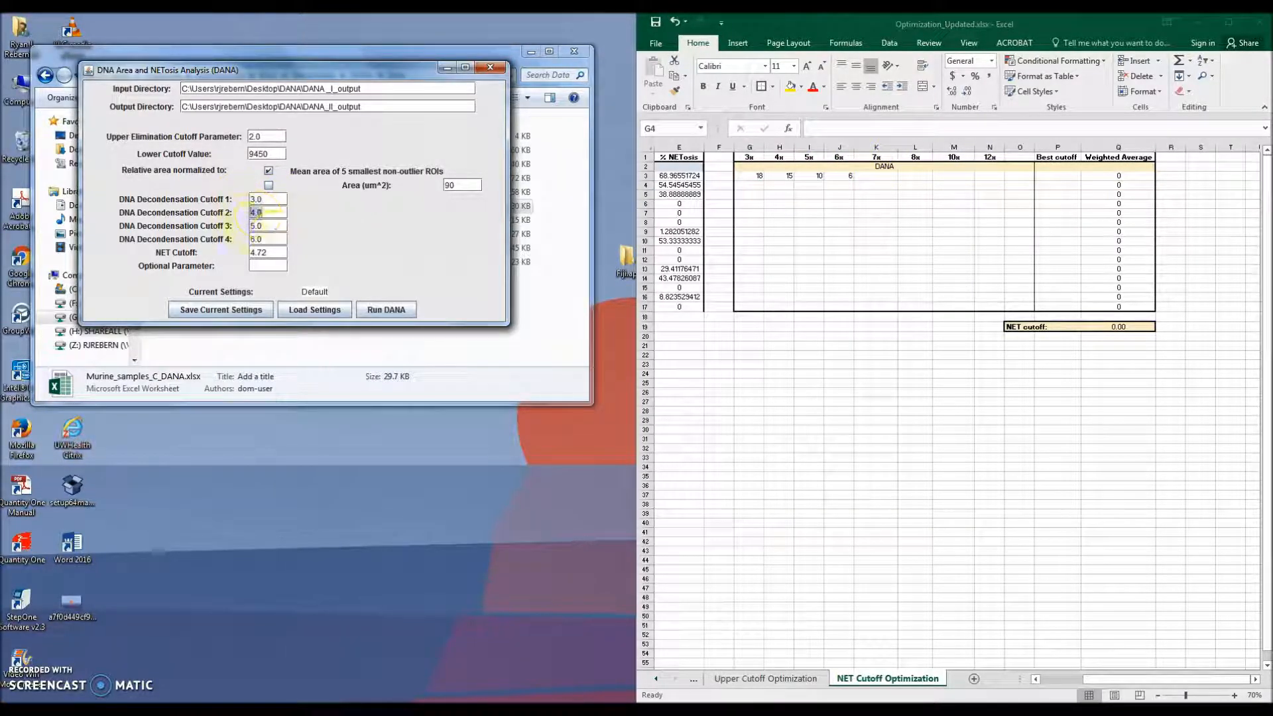
{"action": "type", "text": "7"}
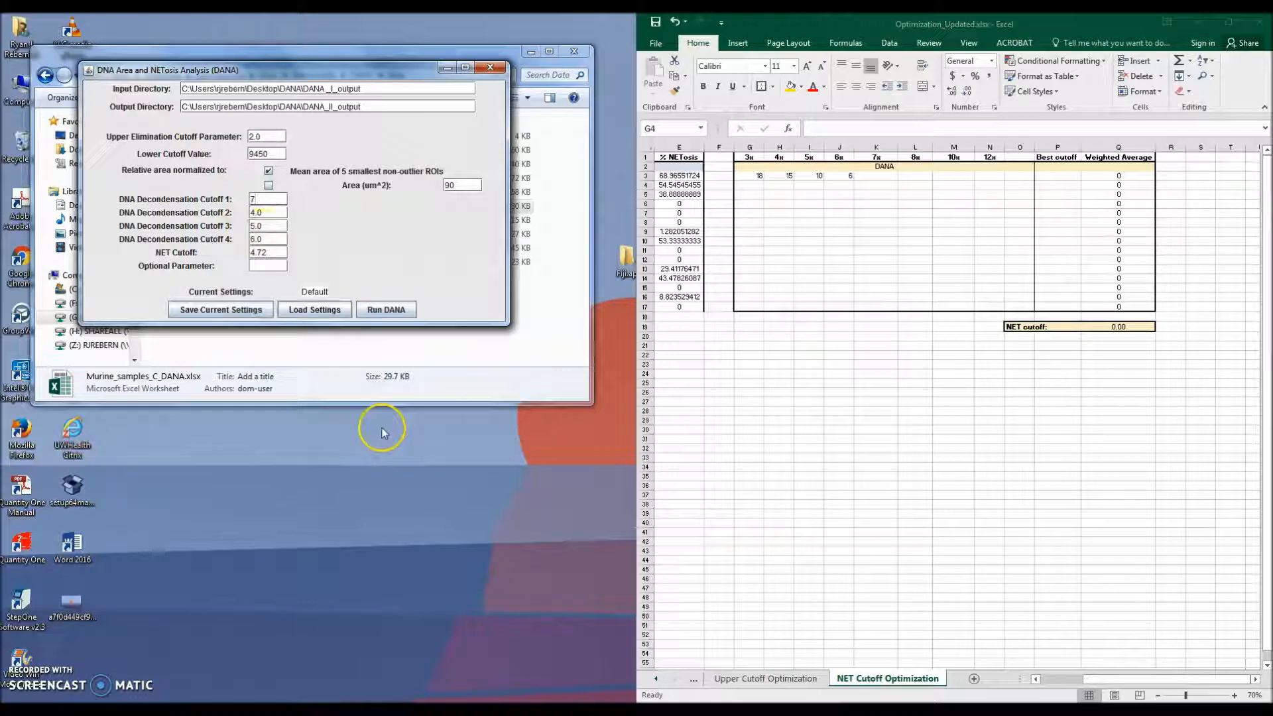
{"action": "key", "text": "Tab"}
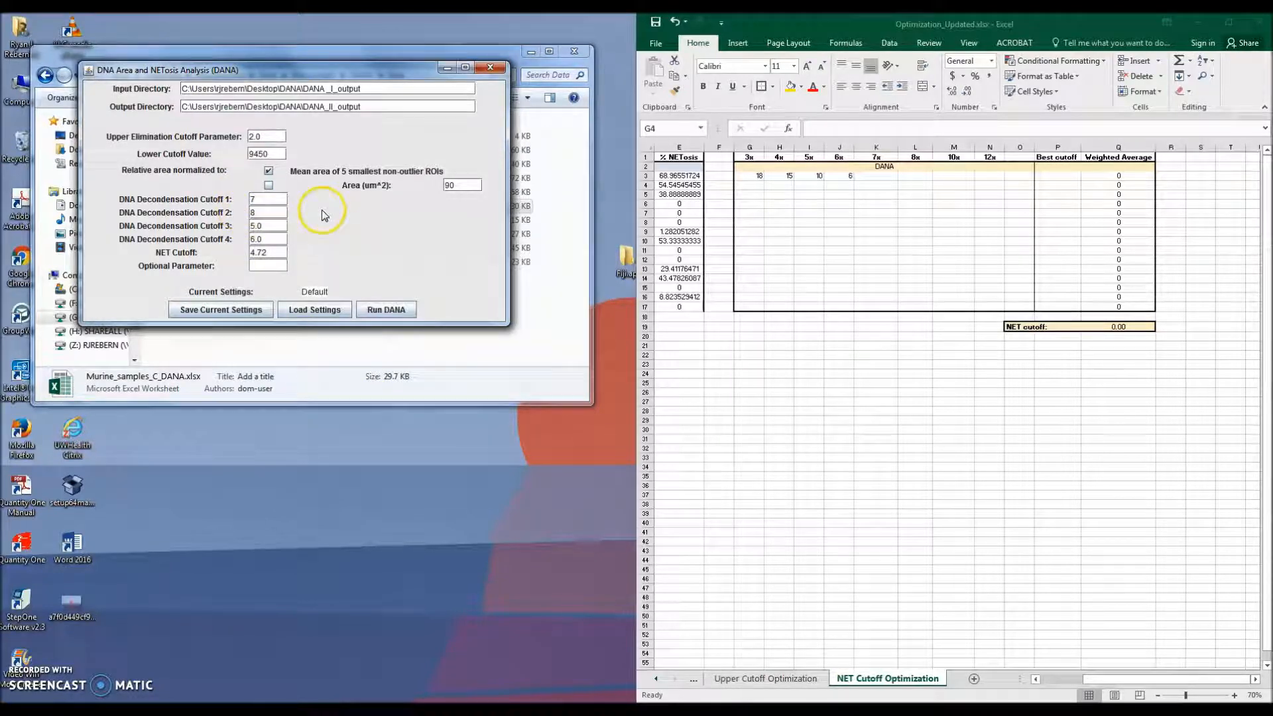
{"action": "key", "text": "Tab"}
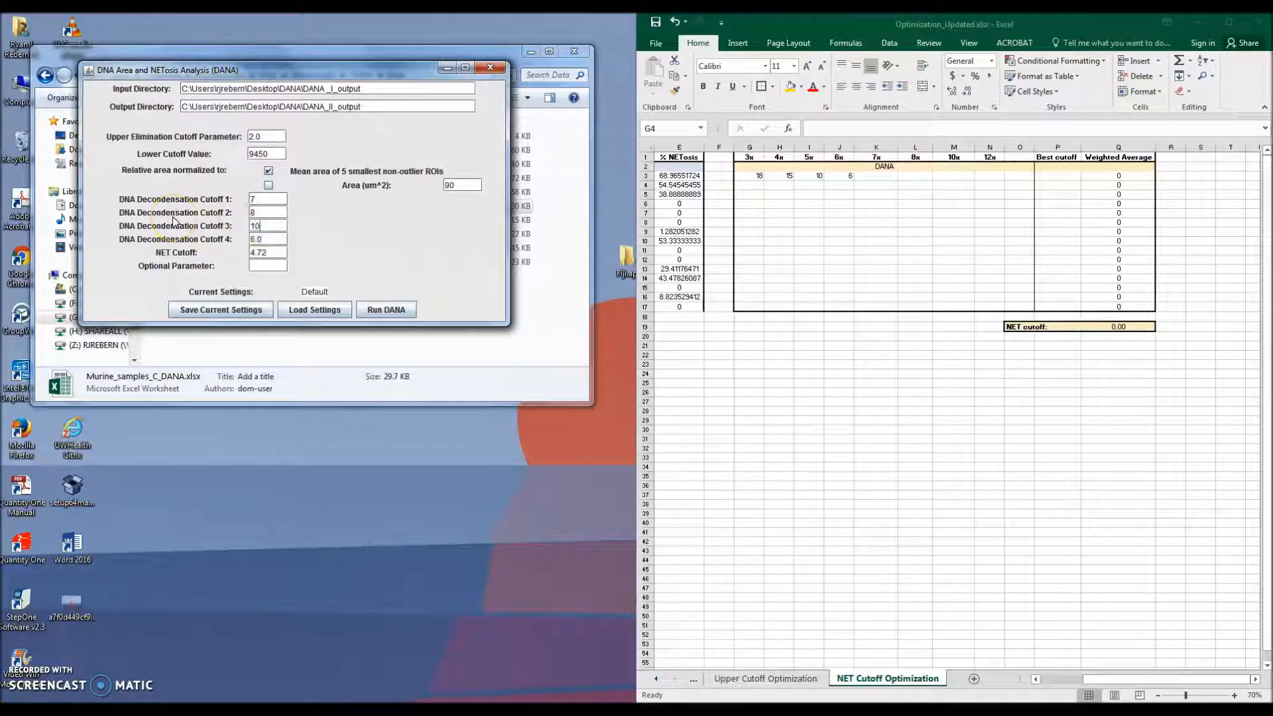
{"action": "left_click_drag", "start_coordinate": [261, 240], "coordinate": [238, 244]}
Step: Fill in the DANA NET counts for all images across the 3x to 12x columns
{"action": "left_click_drag", "start_coordinate": [885, 176], "coordinate": [1000, 309]}
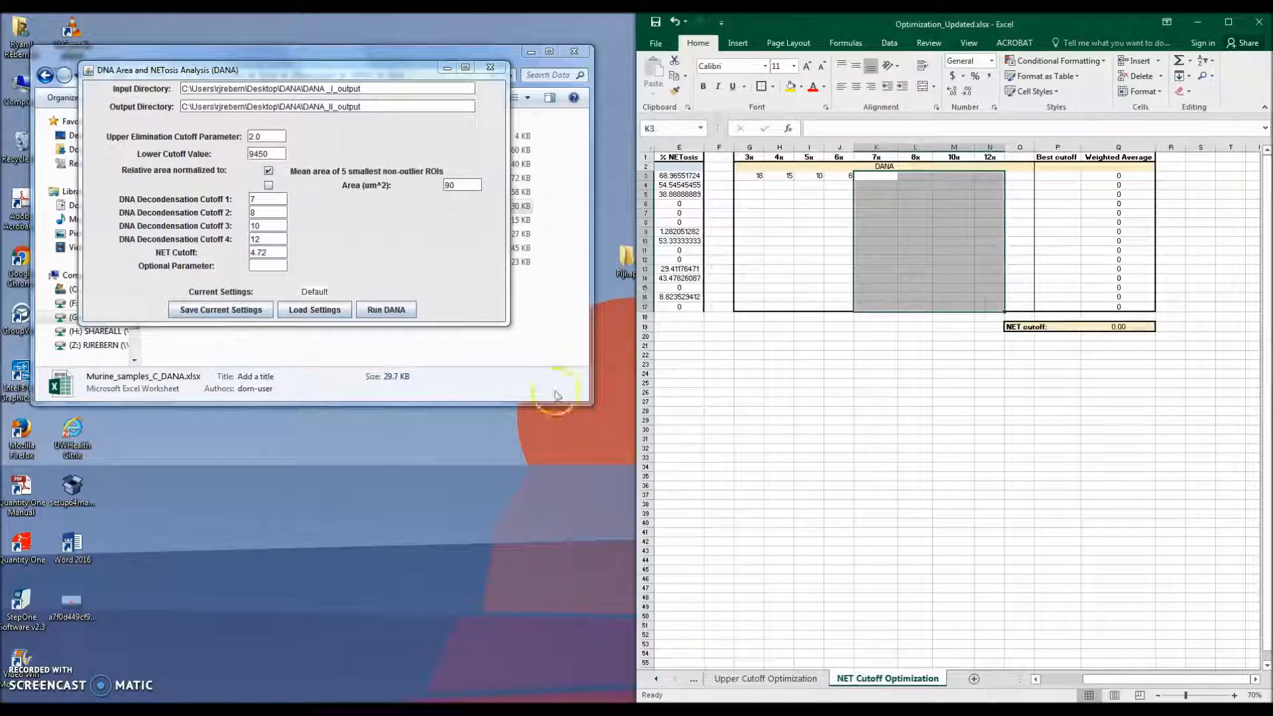
{"action": "left_click", "coordinate": [299, 390]}
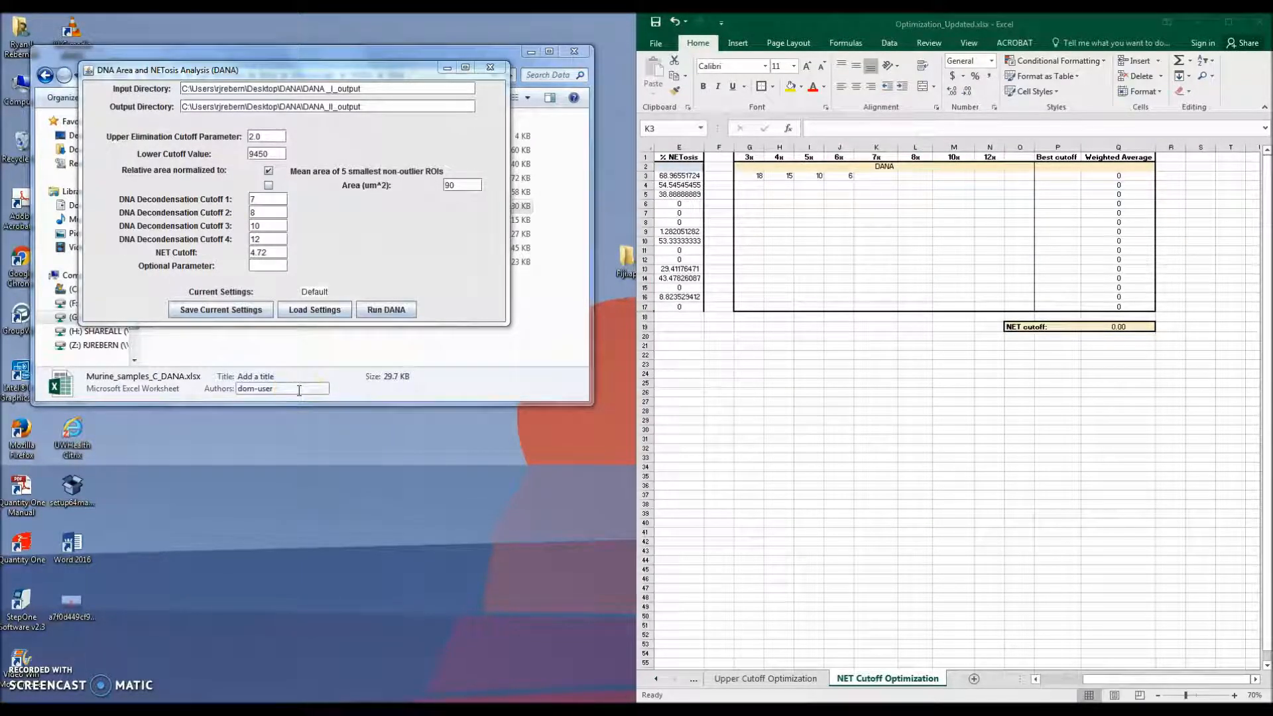
{"action": "left_click", "coordinate": [751, 174]}
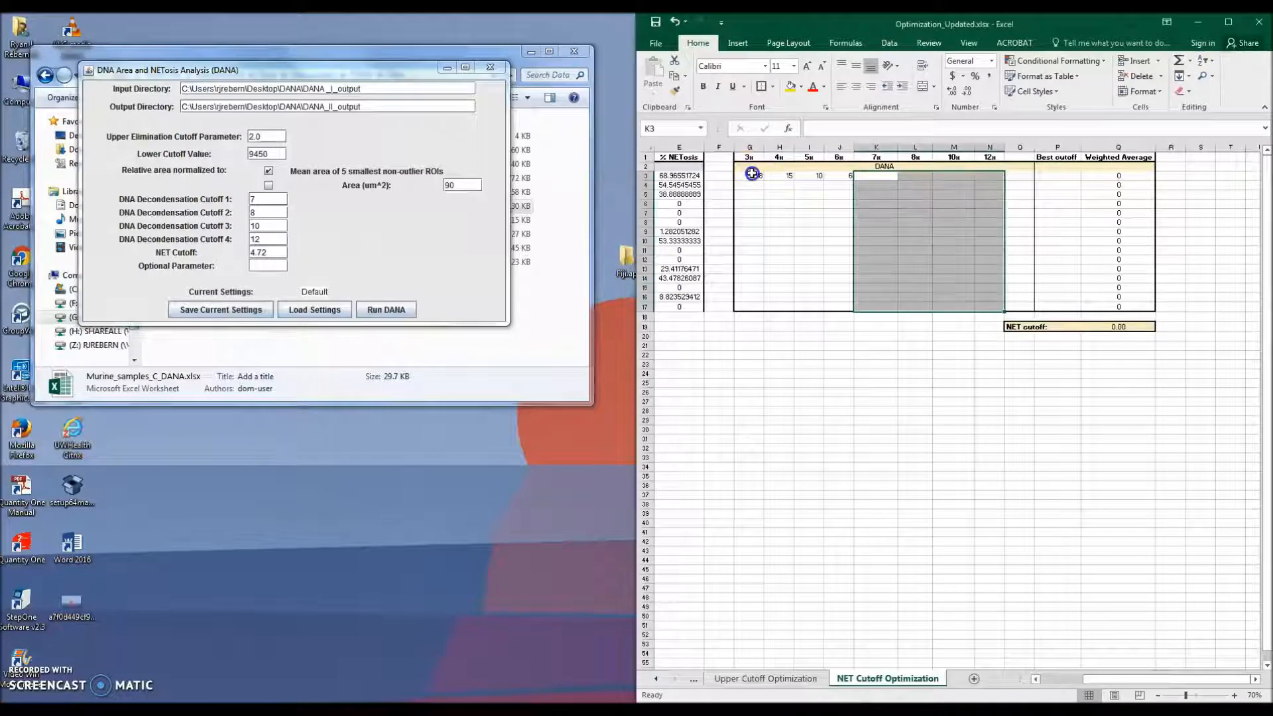
{"action": "left_click_drag", "start_coordinate": [752, 173], "coordinate": [998, 308]}
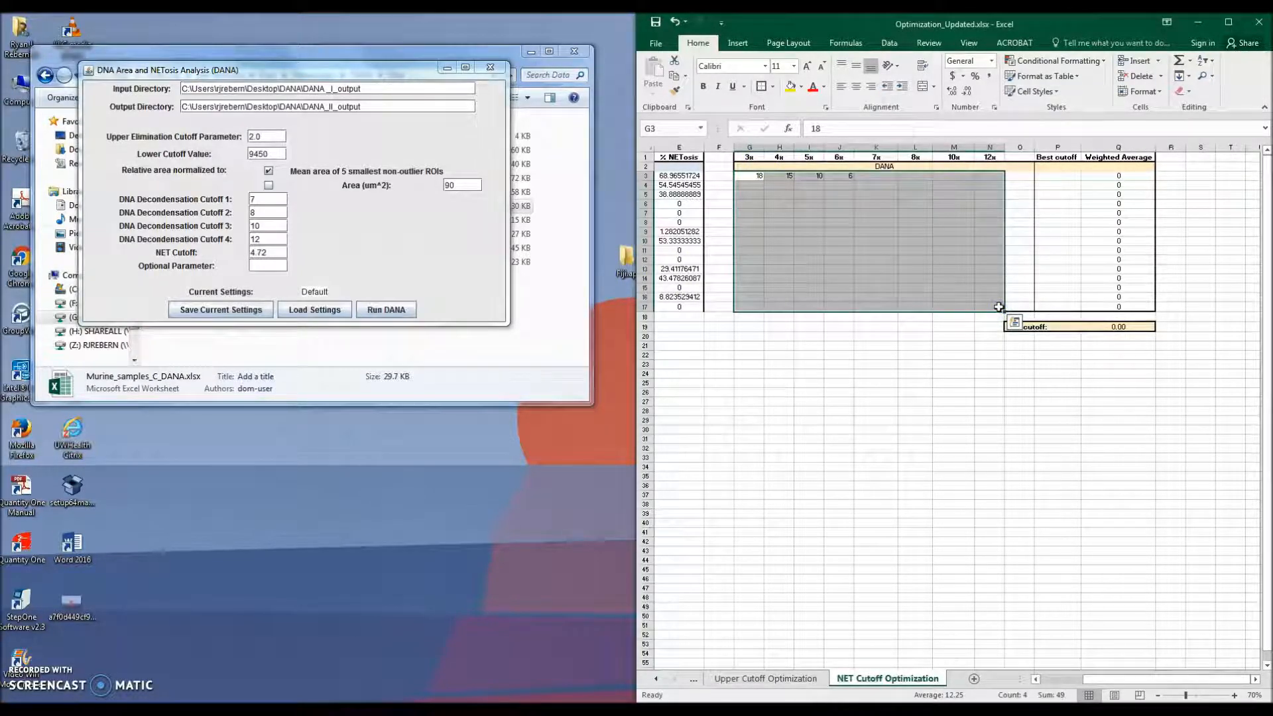
{"action": "left_click", "coordinate": [839, 420]}
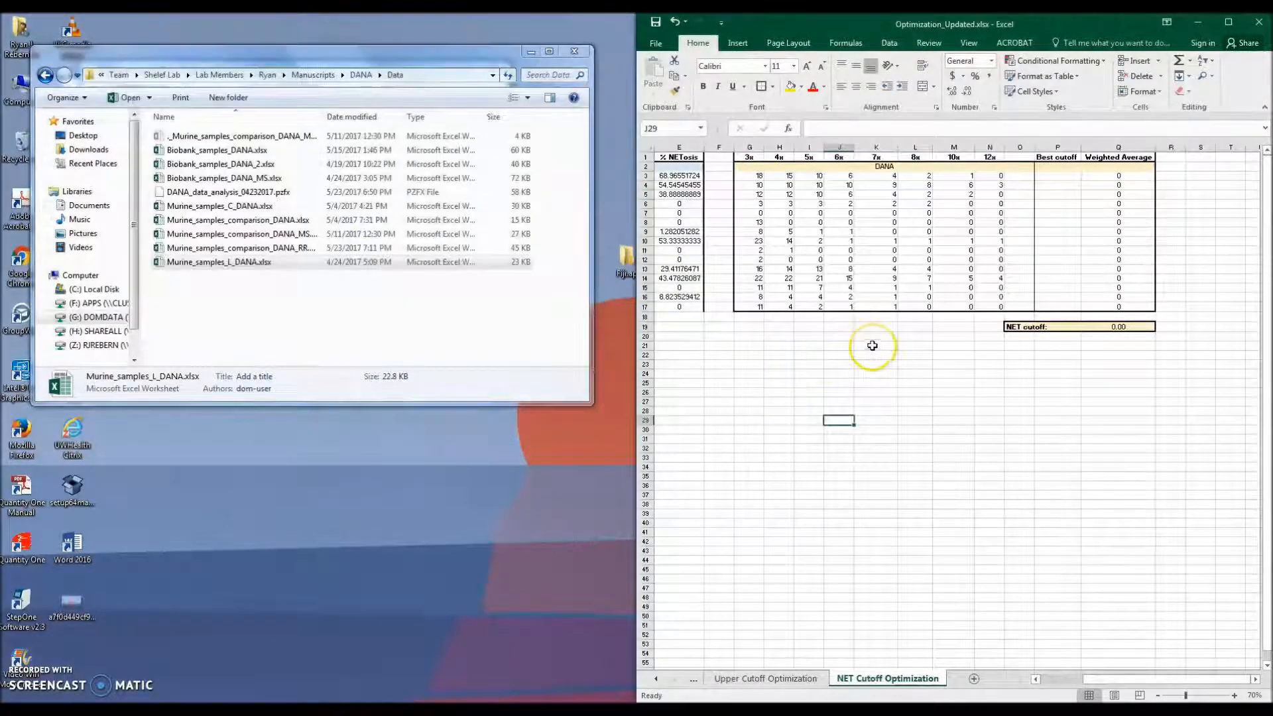
Step: Compare 75546_TNFLPS_1_Blue's by-eye NETs with its DANA counts and enter 3 as its Best cutoff
{"action": "double_click", "coordinate": [1129, 26]}
{"action": "left_click", "coordinate": [959, 692]}
{"action": "left_click_drag", "start_coordinate": [959, 691], "coordinate": [898, 682]}
{"action": "left_click", "coordinate": [708, 181]}
{"action": "left_click", "coordinate": [707, 175]}
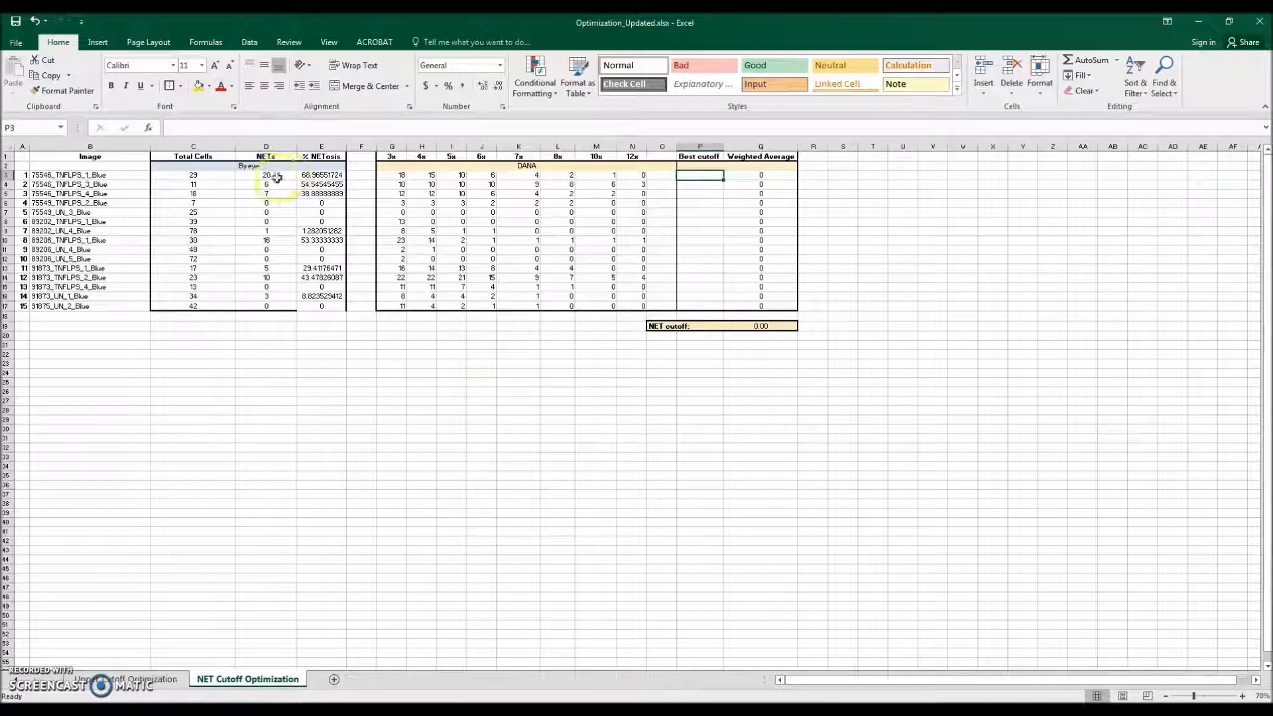
{"action": "left_click_drag", "start_coordinate": [96, 175], "coordinate": [338, 175]}
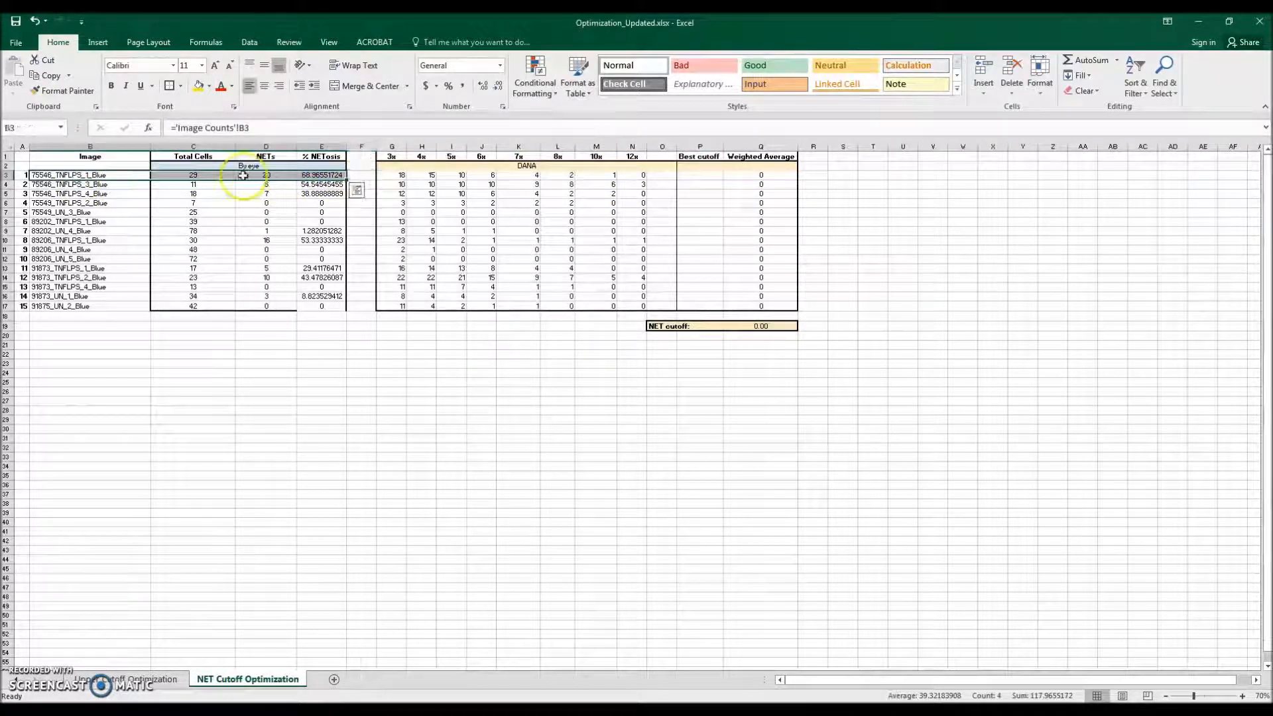
{"action": "left_click", "coordinate": [251, 176]}
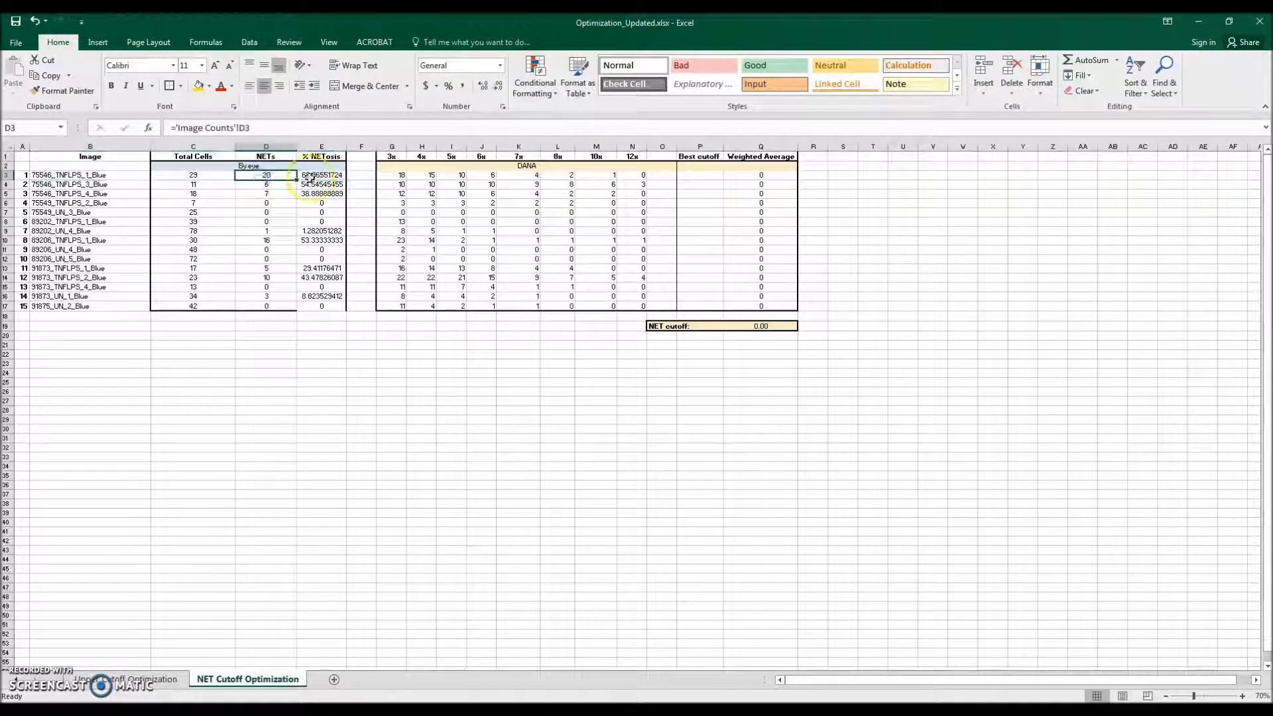
{"action": "left_click_drag", "start_coordinate": [397, 176], "coordinate": [643, 179]}
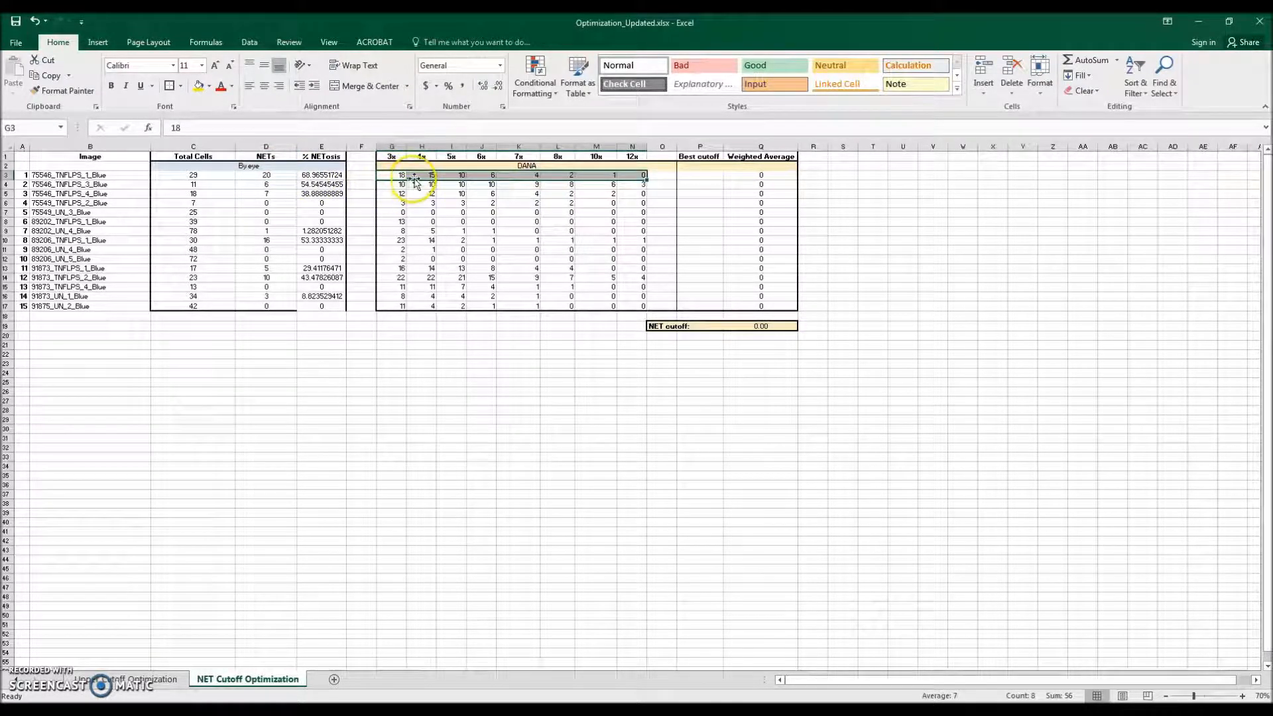
{"action": "left_click", "coordinate": [392, 157]}
{"action": "left_click", "coordinate": [696, 176]}
{"action": "type", "text": "3"}
{"action": "key", "text": "Return"}
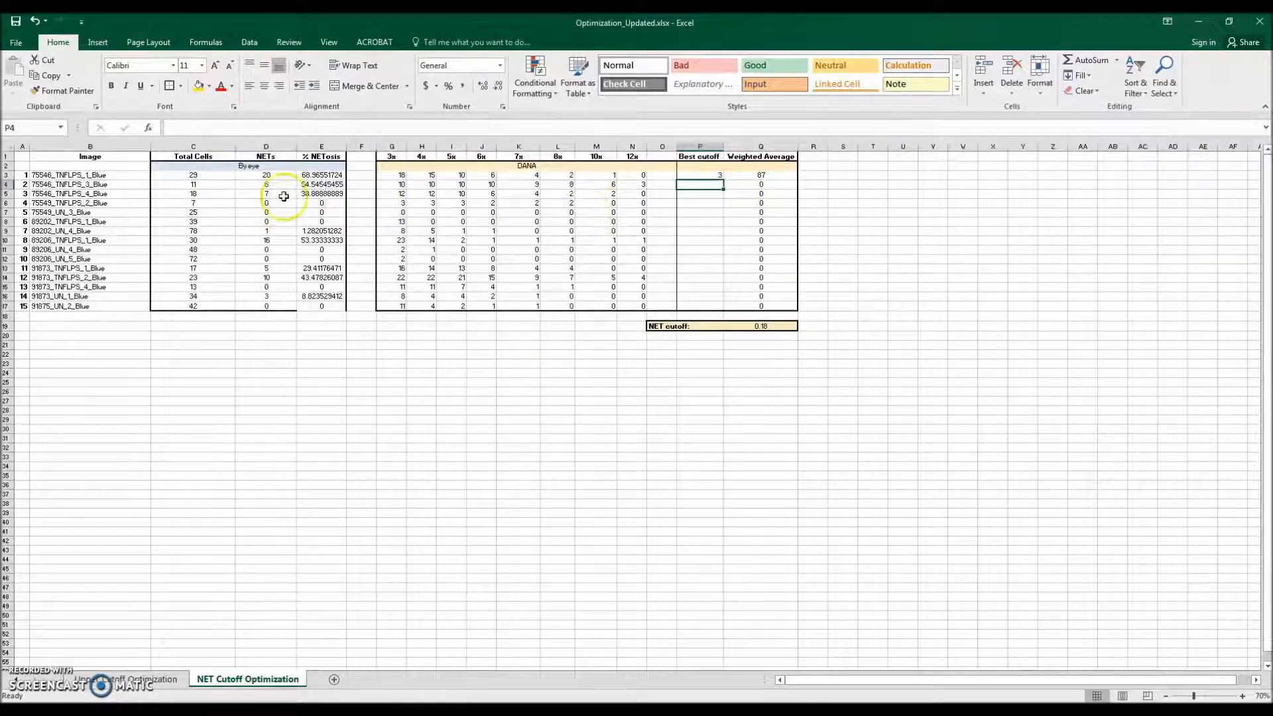
Step: Compare 75546_TNFLPS_3_Blue's by-eye NETs with its DANA counts and enter 10 as its Best cutoff
{"action": "left_click", "coordinate": [252, 183]}
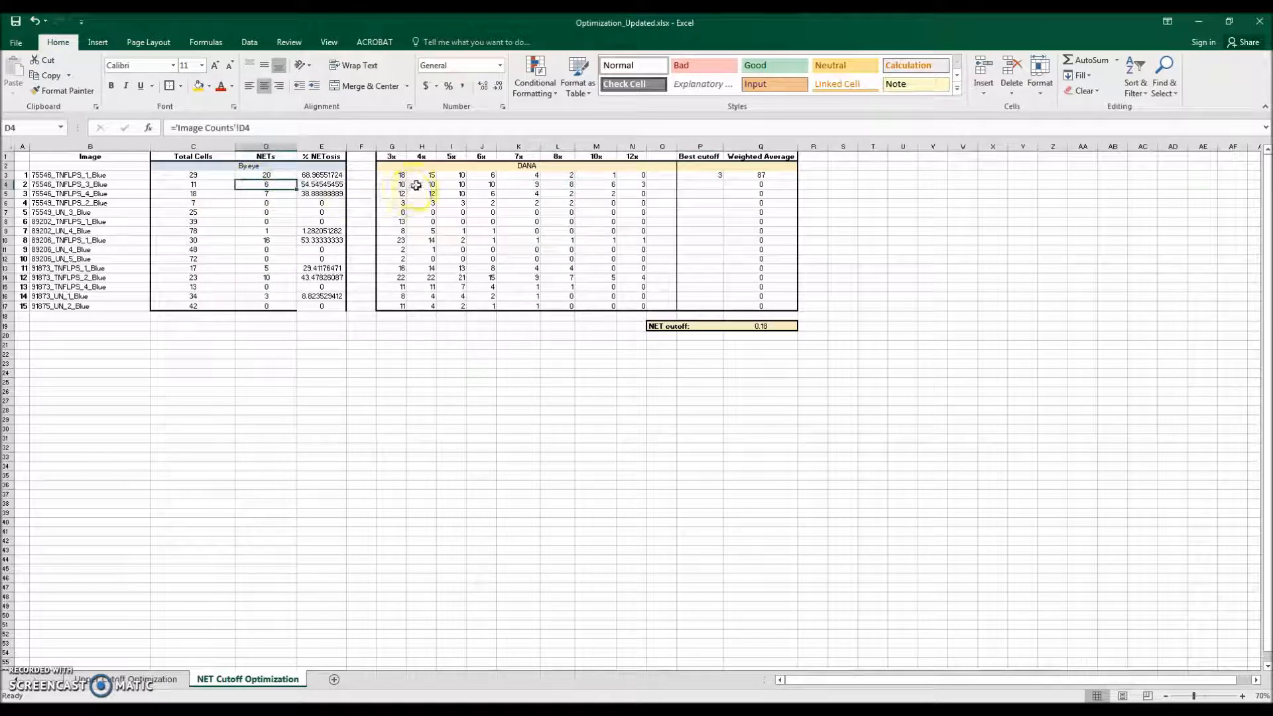
{"action": "left_click", "coordinate": [600, 186]}
{"action": "left_click", "coordinate": [701, 187]}
{"action": "type", "text": "10"}
{"action": "key", "text": "Return"}
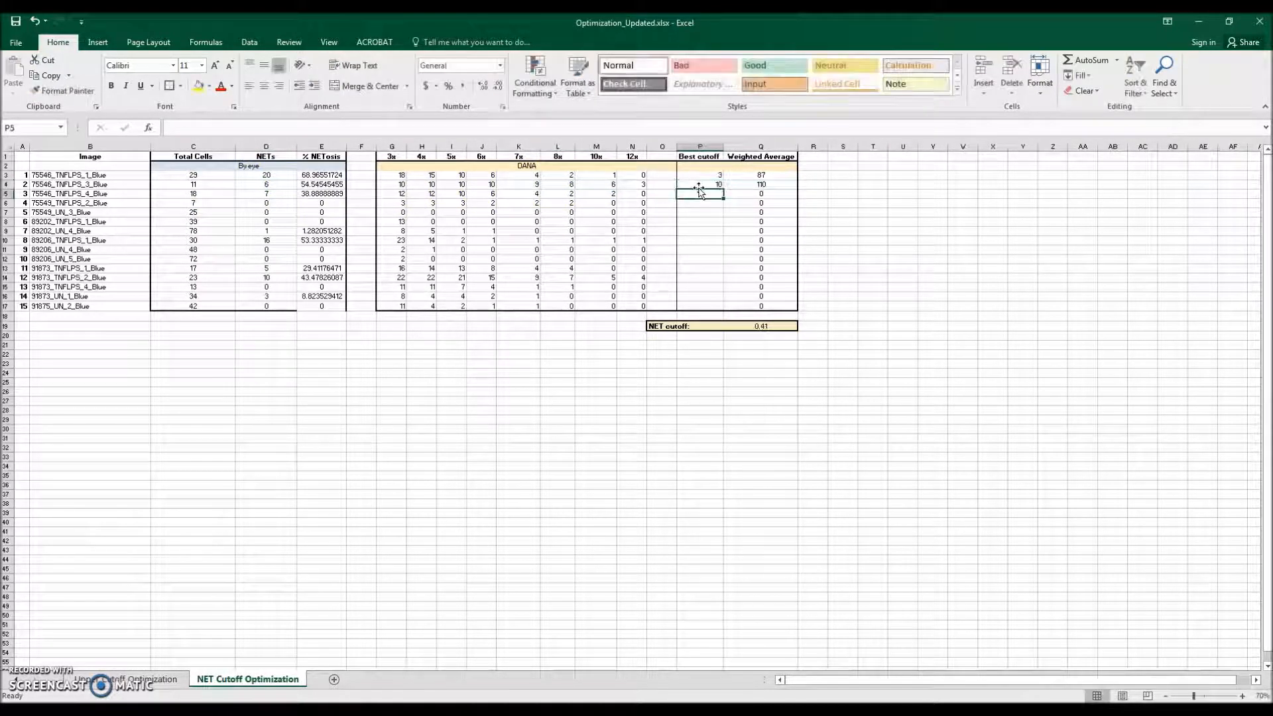
Step: Compare 75546_TNFLPS_4_Blue's by-eye NETs with its DANA counts and enter 6 as its Best cutoff
{"action": "left_click", "coordinate": [249, 197]}
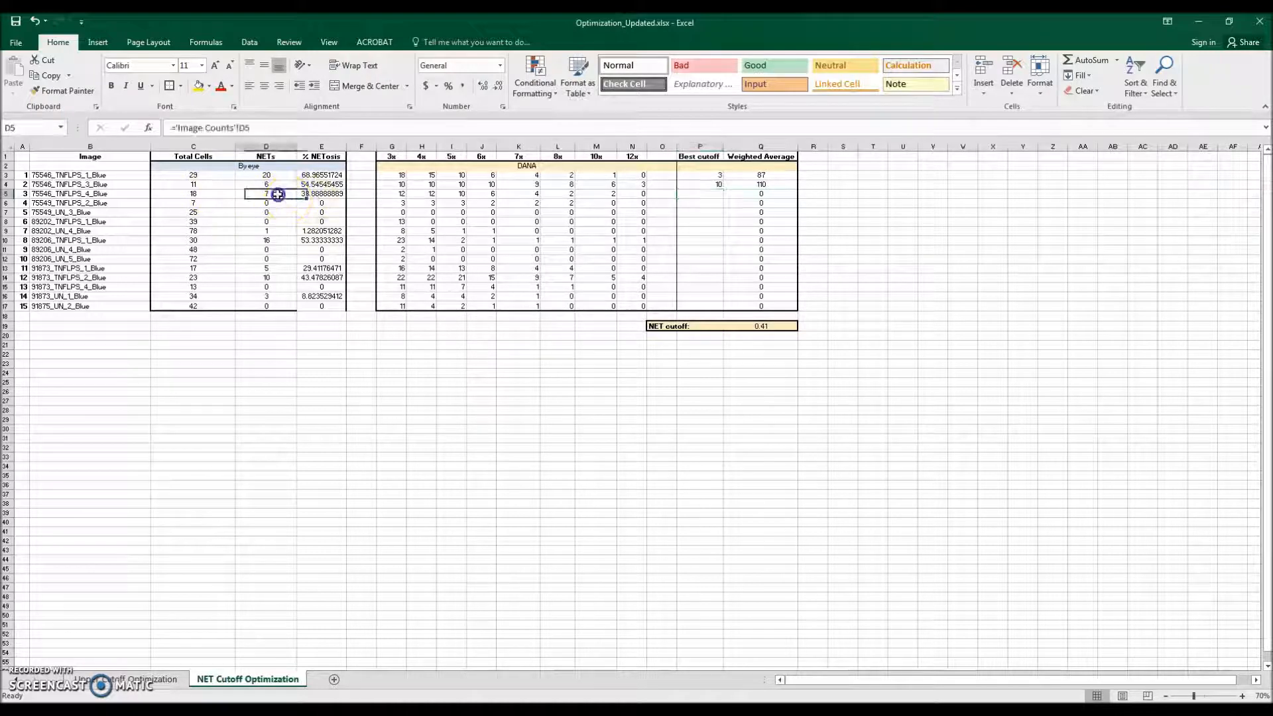
{"action": "left_click", "coordinate": [482, 194]}
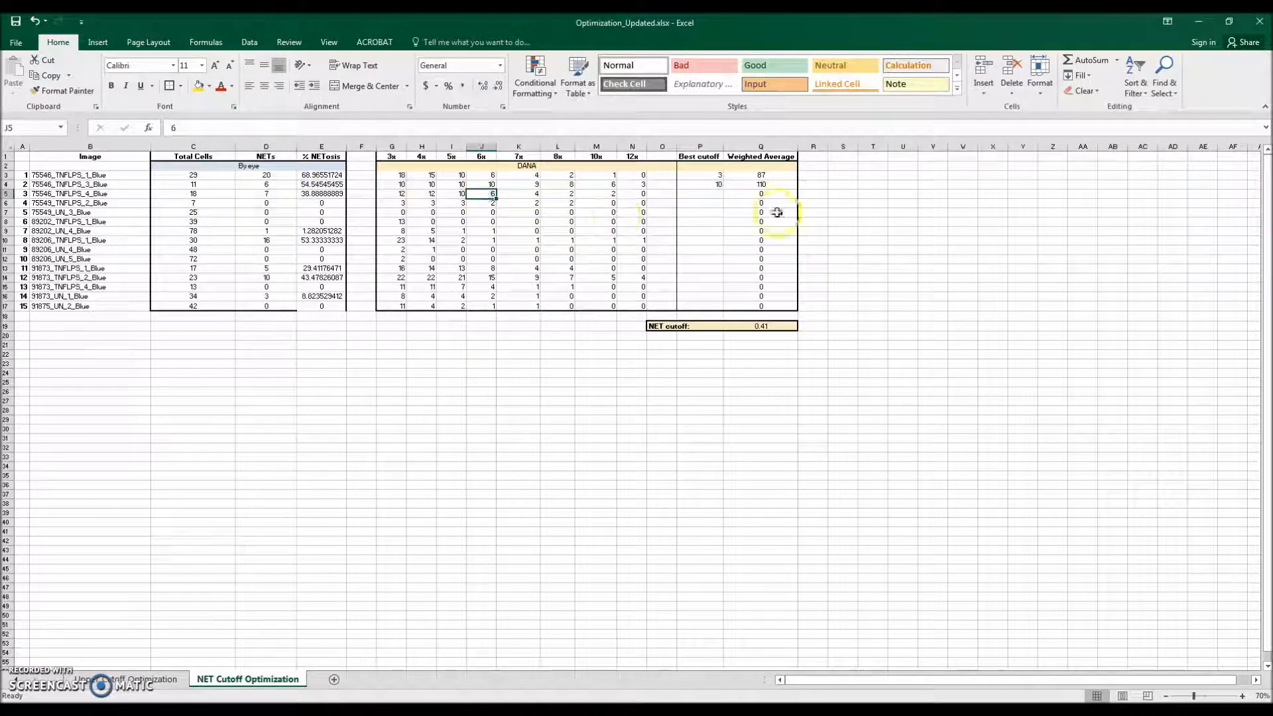
{"action": "left_click", "coordinate": [707, 192]}
{"action": "type", "text": "6"}
{"action": "key", "text": "Return"}
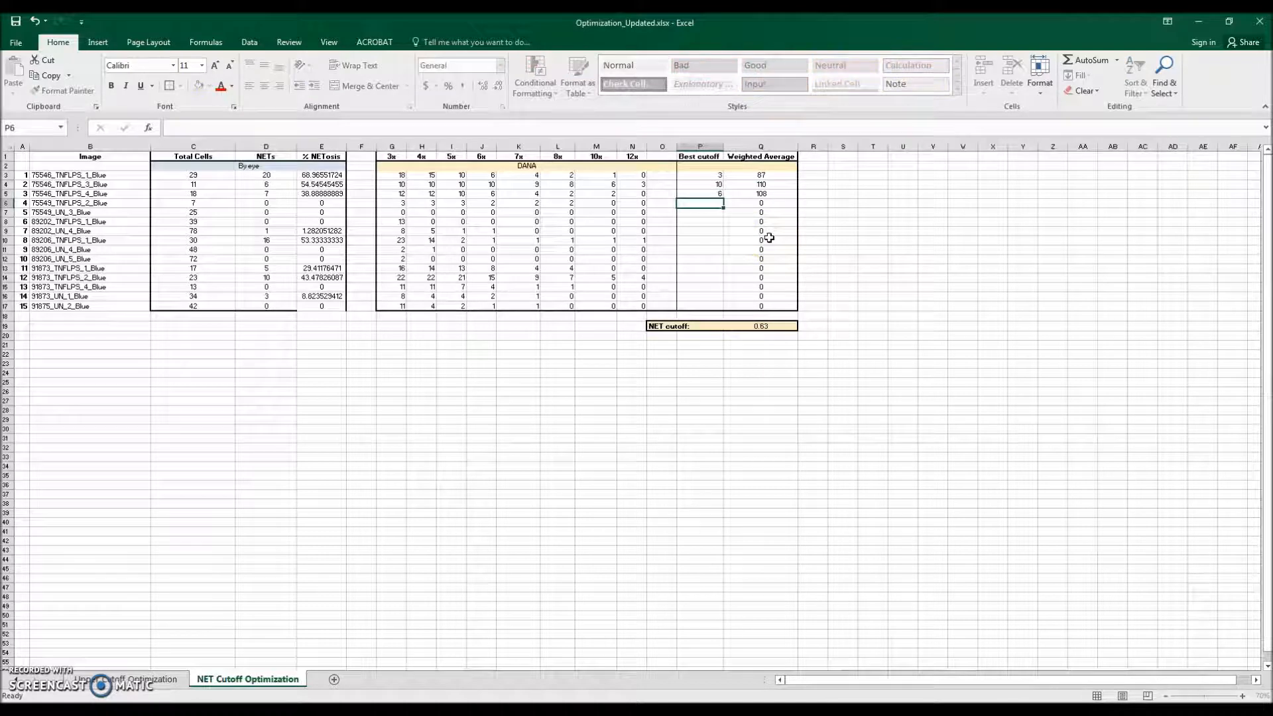
Step: Compare 75543_TNFLPS_2_Blue's by-eye NETs with its DANA counts and enter 10 as its Best cutoff
{"action": "left_click", "coordinate": [284, 202]}
{"action": "left_click_drag", "start_coordinate": [394, 202], "coordinate": [571, 202]}
{"action": "left_click", "coordinate": [613, 203]}
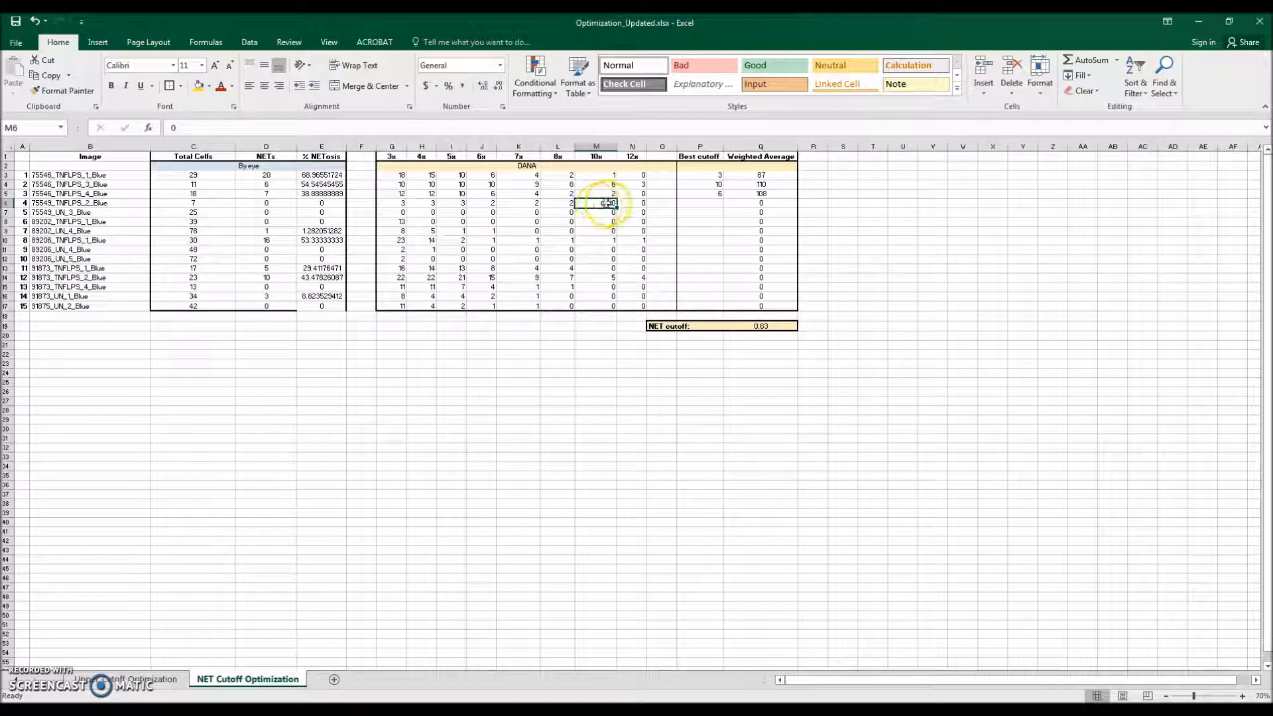
{"action": "left_click", "coordinate": [718, 207]}
{"action": "type", "text": "10"}
{"action": "key", "text": "Return"}
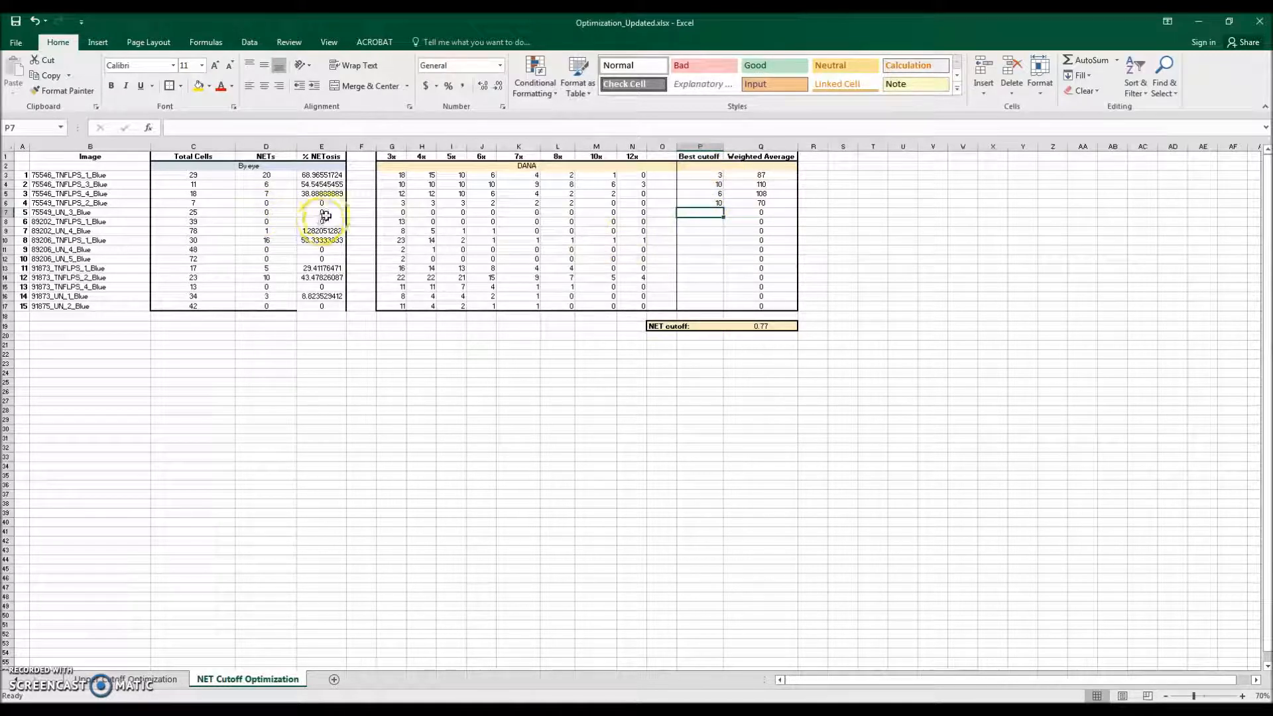
Step: Enter Best cutoffs of 3 for 75549_UN_3_Blue and 4 for 89202_TNFLPS_1_Blue after comparing their counts
{"action": "left_click", "coordinate": [398, 213]}
{"action": "left_click", "coordinate": [701, 211]}
{"action": "type", "text": "3"}
{"action": "key", "text": "Return"}
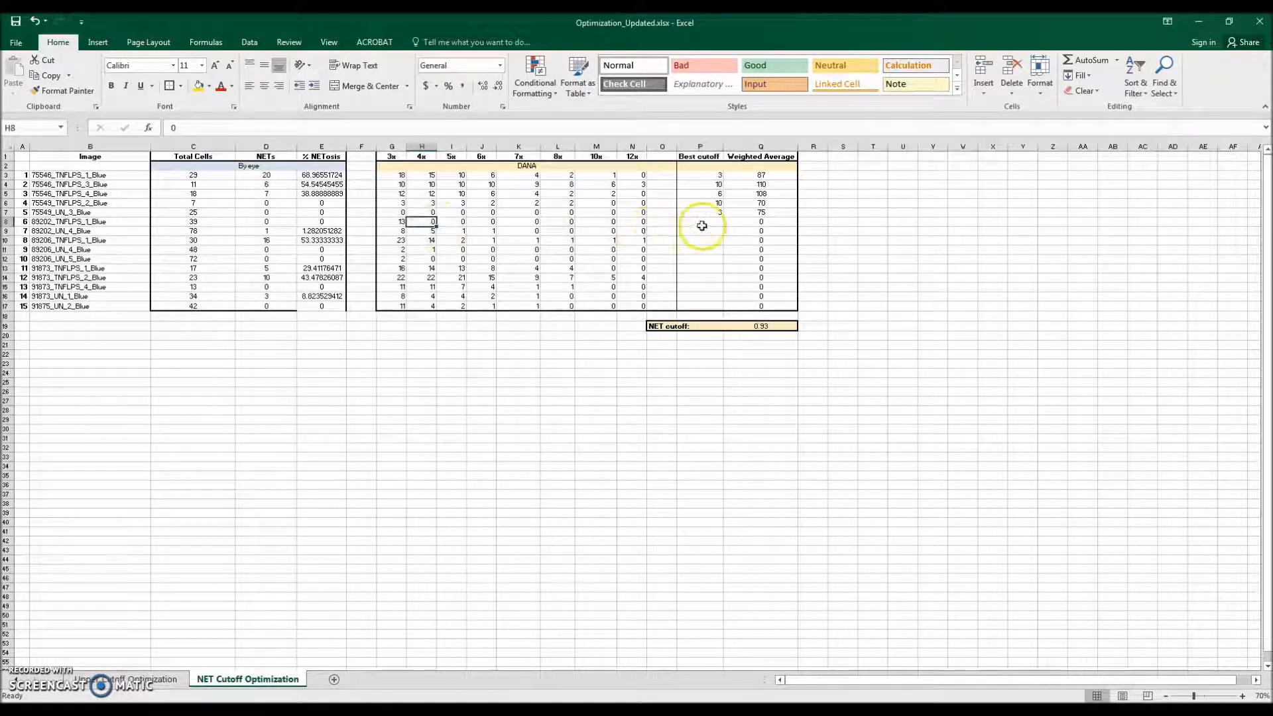
{"action": "type", "text": "4"}
{"action": "key", "text": "Return"}
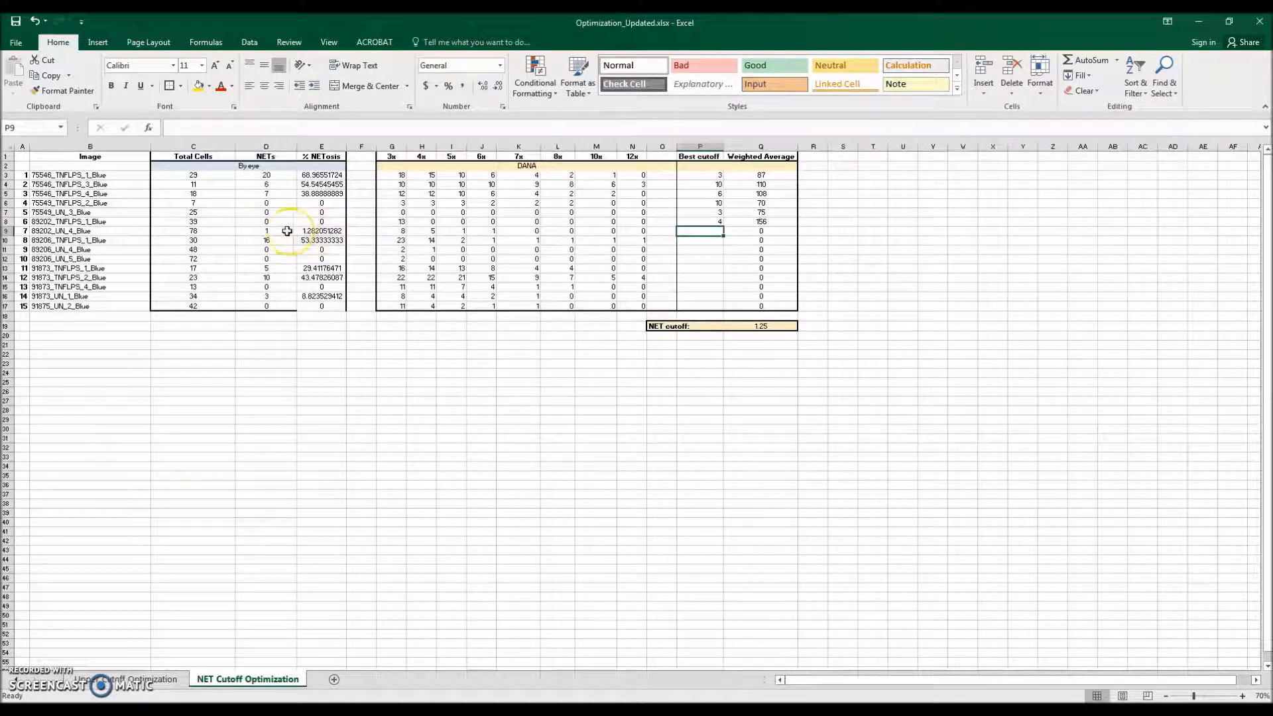
Step: Compare 89202_UN_4_Blue's by-eye NETs with its DANA counts and enter 5 as its Best cutoff
{"action": "left_click", "coordinate": [453, 230]}
{"action": "left_click", "coordinate": [714, 229]}
{"action": "type", "text": "5"}
{"action": "key", "text": "Return"}
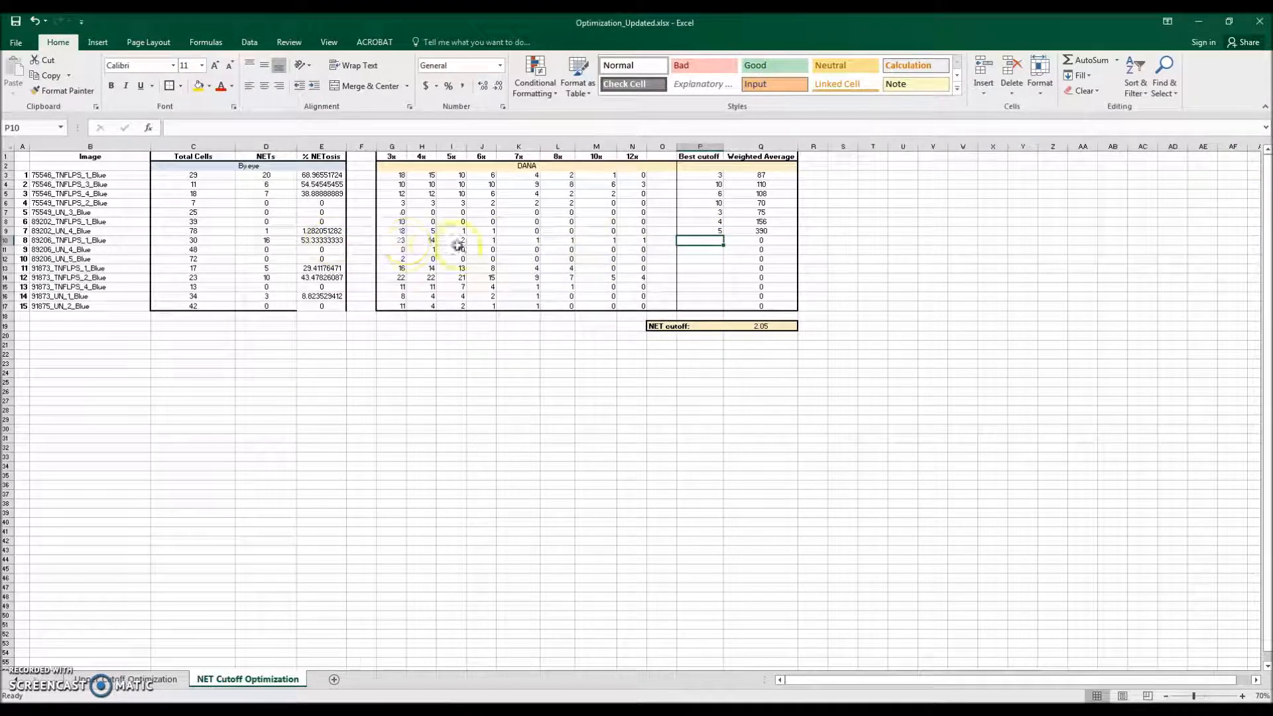
Step: Compare 89206_TNFLPS_1_Blue's by-eye NETs with its DANA counts and enter 4 as its Best cutoff
{"action": "left_click", "coordinate": [417, 240]}
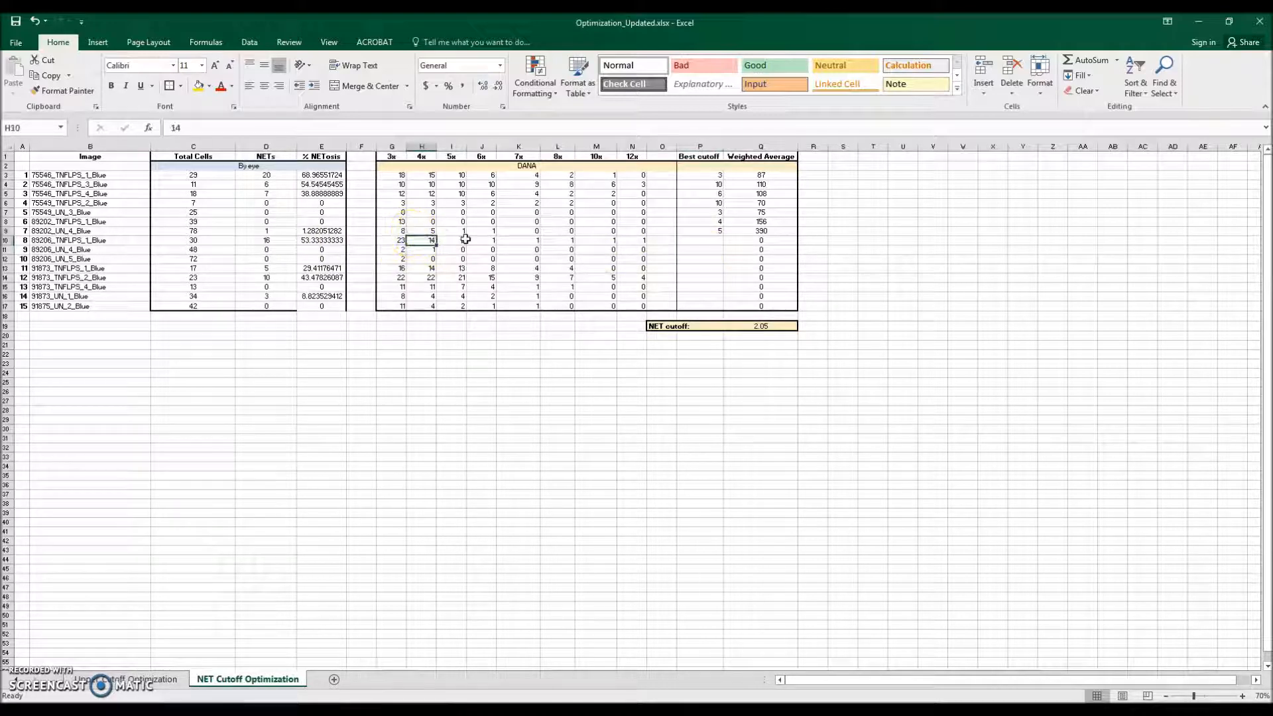
{"action": "left_click", "coordinate": [719, 240]}
{"action": "type", "text": "4"}
{"action": "key", "text": "Return"}
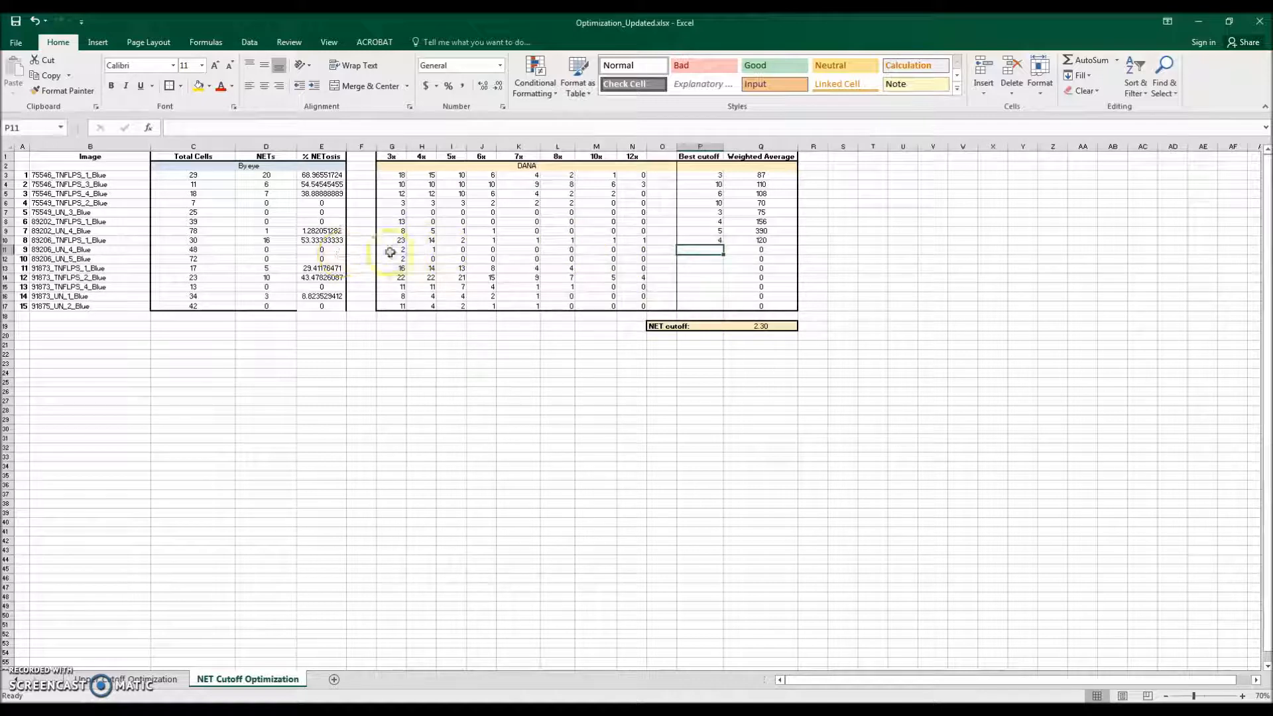
Step: Compare 89206_UN_4_Blue's by-eye NETs with its DANA counts and enter 5 as its Best cutoff
{"action": "left_click", "coordinate": [463, 252]}
{"action": "left_click", "coordinate": [711, 252]}
{"action": "type", "text": "5"}
{"action": "key", "text": "Return"}
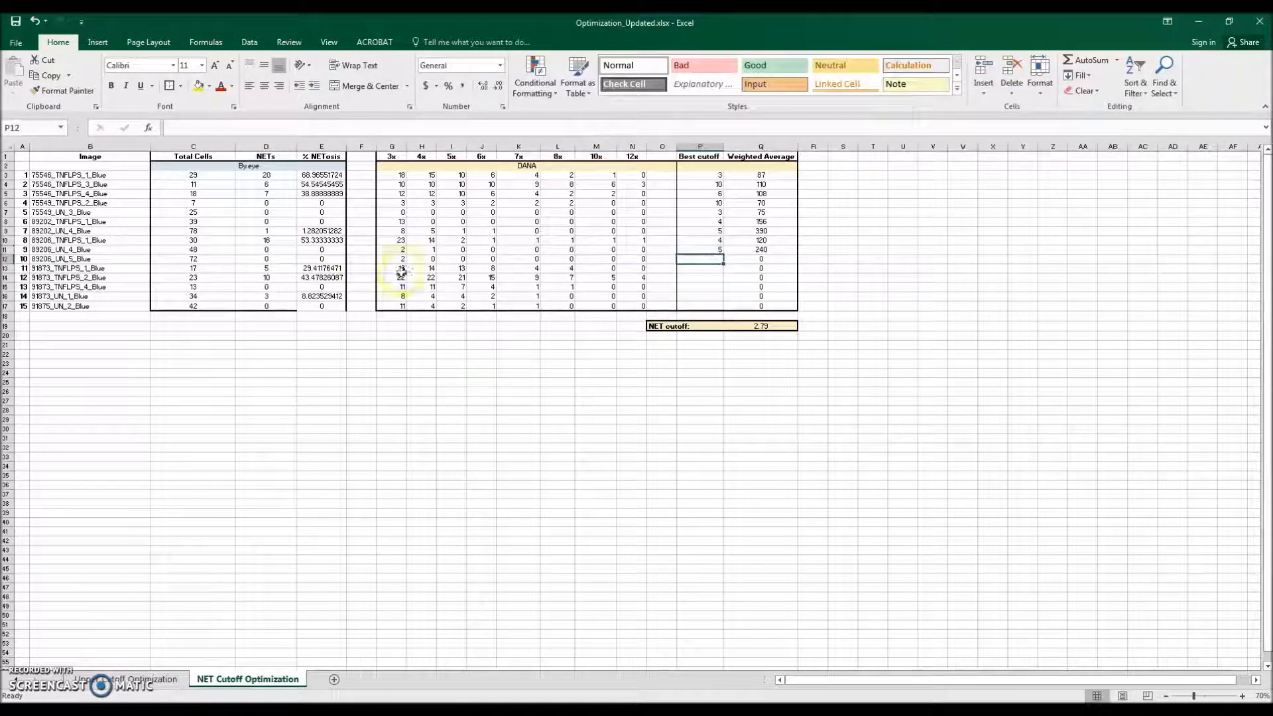
Step: Compare 89206_UN_5_Blue's by-eye NETs with its DANA counts and enter 4 as its Best cutoff
{"action": "left_click", "coordinate": [419, 258]}
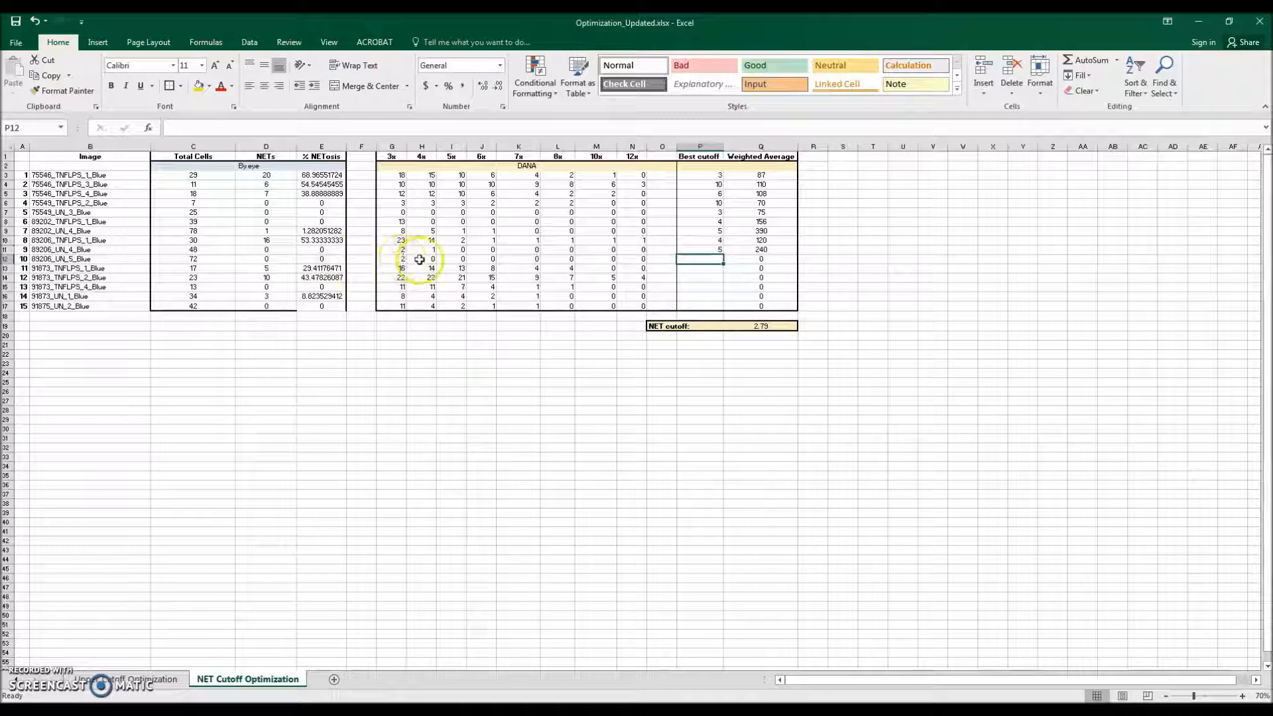
{"action": "left_click", "coordinate": [713, 259]}
{"action": "key", "text": "Return"}
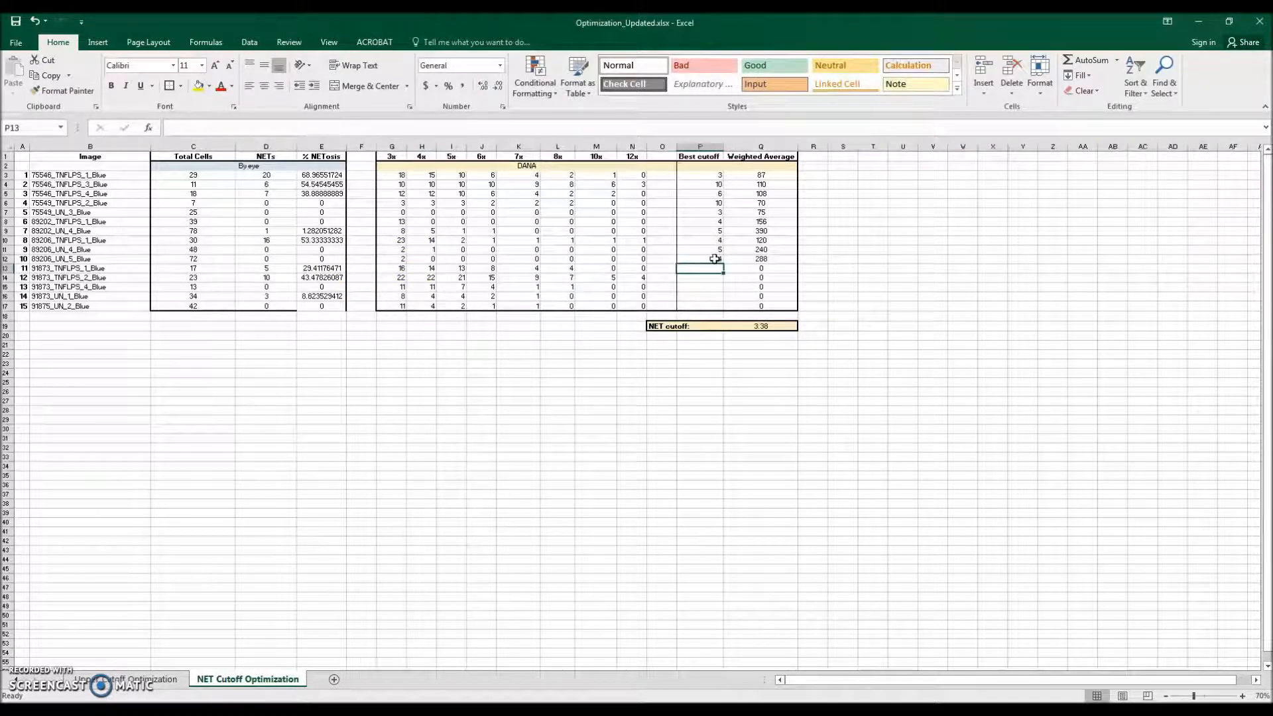
Step: Compare 91873_TNFLPS_1_Blue's by-eye NETs with its DANA counts and enter 7 as its Best cutoff
{"action": "left_click", "coordinate": [264, 268]}
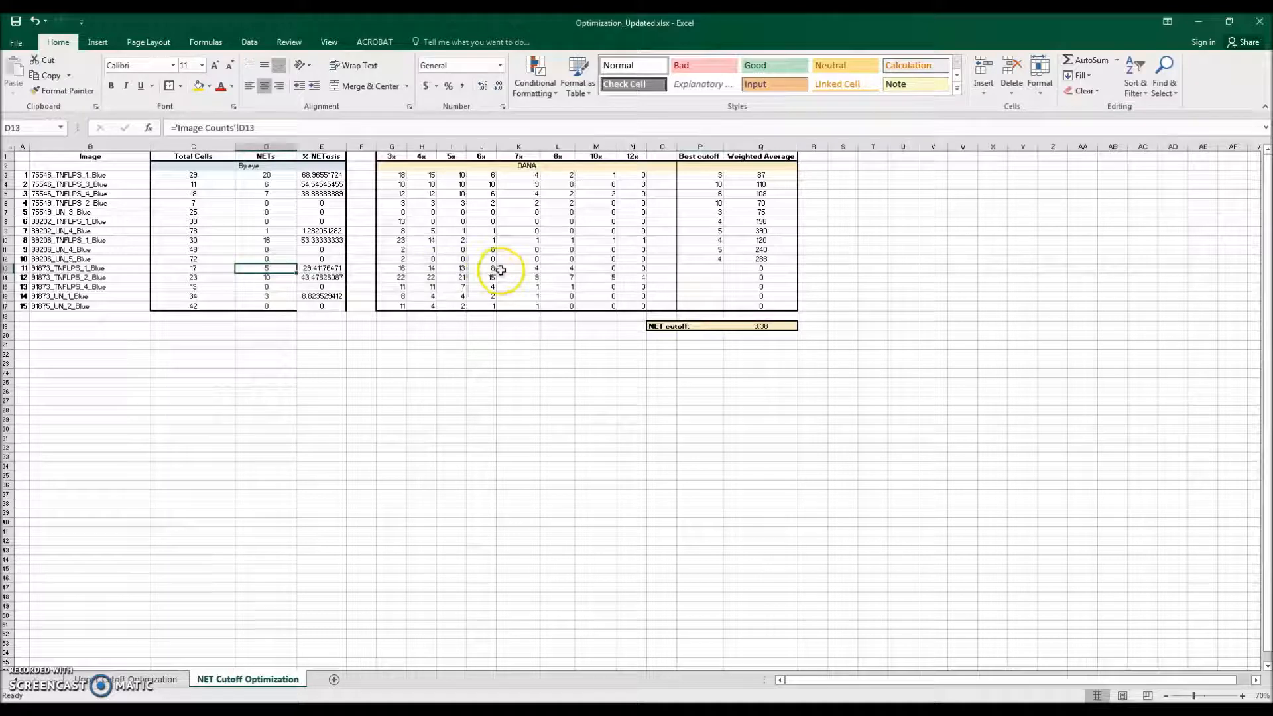
{"action": "left_click", "coordinate": [514, 269]}
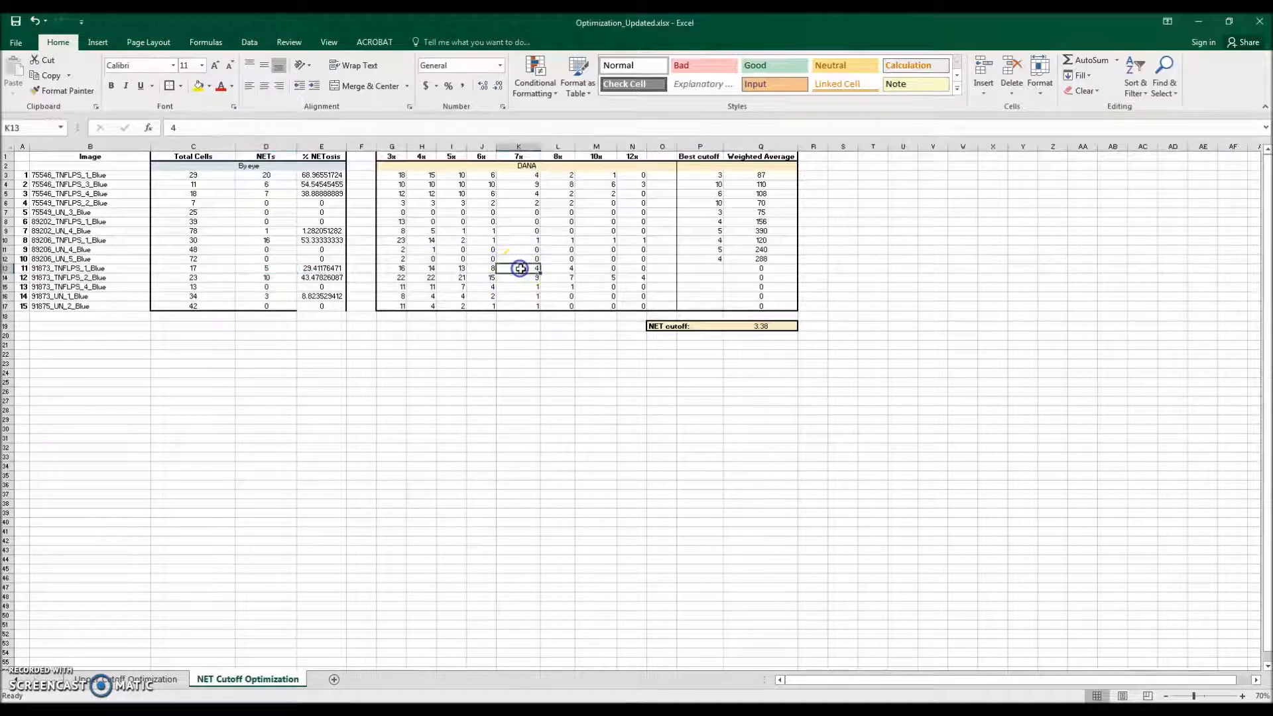
{"action": "left_click", "coordinate": [704, 268]}
{"action": "type", "text": "7"}
{"action": "key", "text": "Return"}
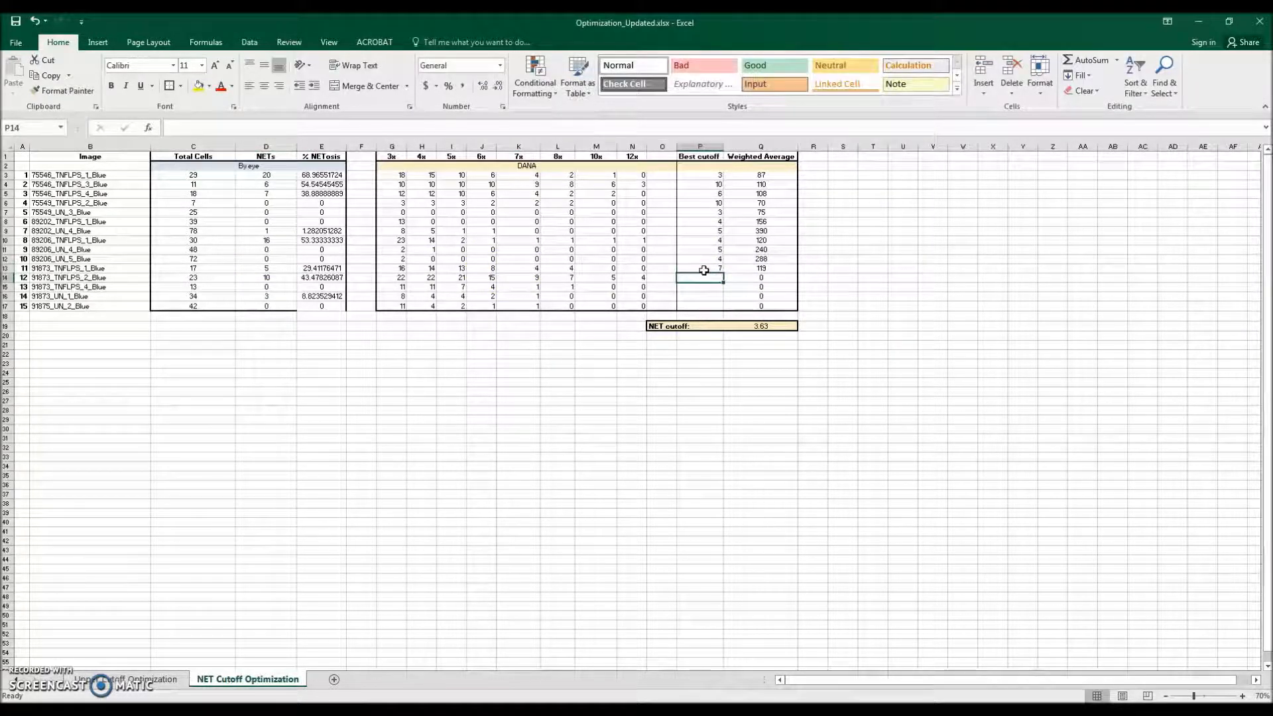
Step: Compare 91873_TNFLPS_2_Blue's by-eye NETs with its DANA counts and enter 7 as its Best cutoff
{"action": "left_click", "coordinate": [532, 277]}
{"action": "left_click", "coordinate": [694, 277]}
{"action": "type", "text": "7"}
{"action": "key", "text": "Return"}
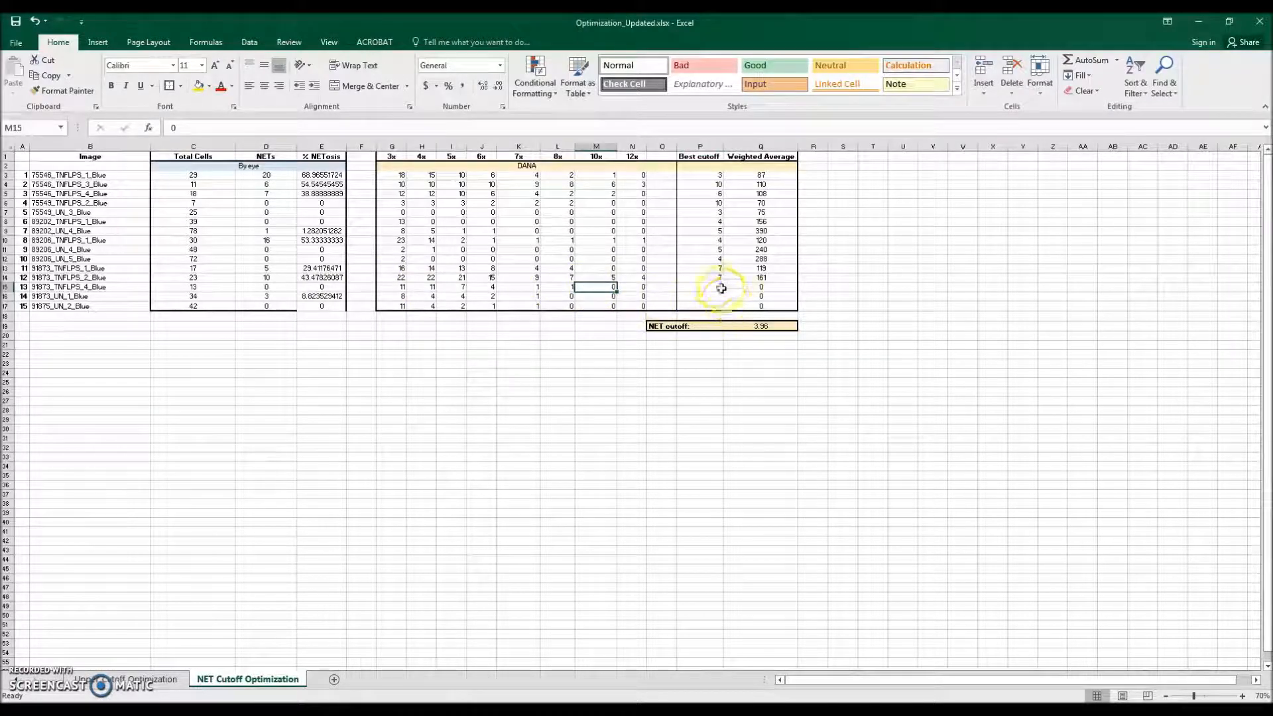
Step: Enter Best cutoffs of 10 for 91873_TNFLPS_4_Blue and 5.5 for 91873_UN_1_Blue
{"action": "type", "text": "10"}
{"action": "key", "text": "Return"}
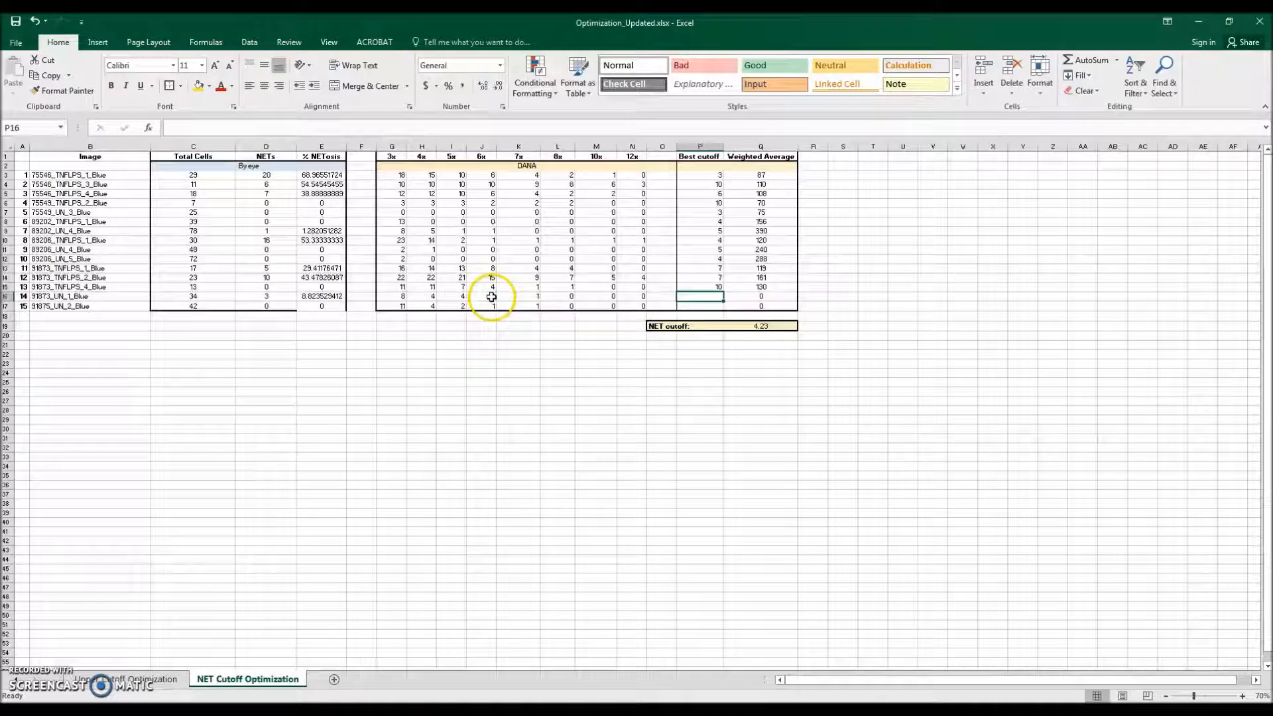
{"action": "type", "text": "5.5"}
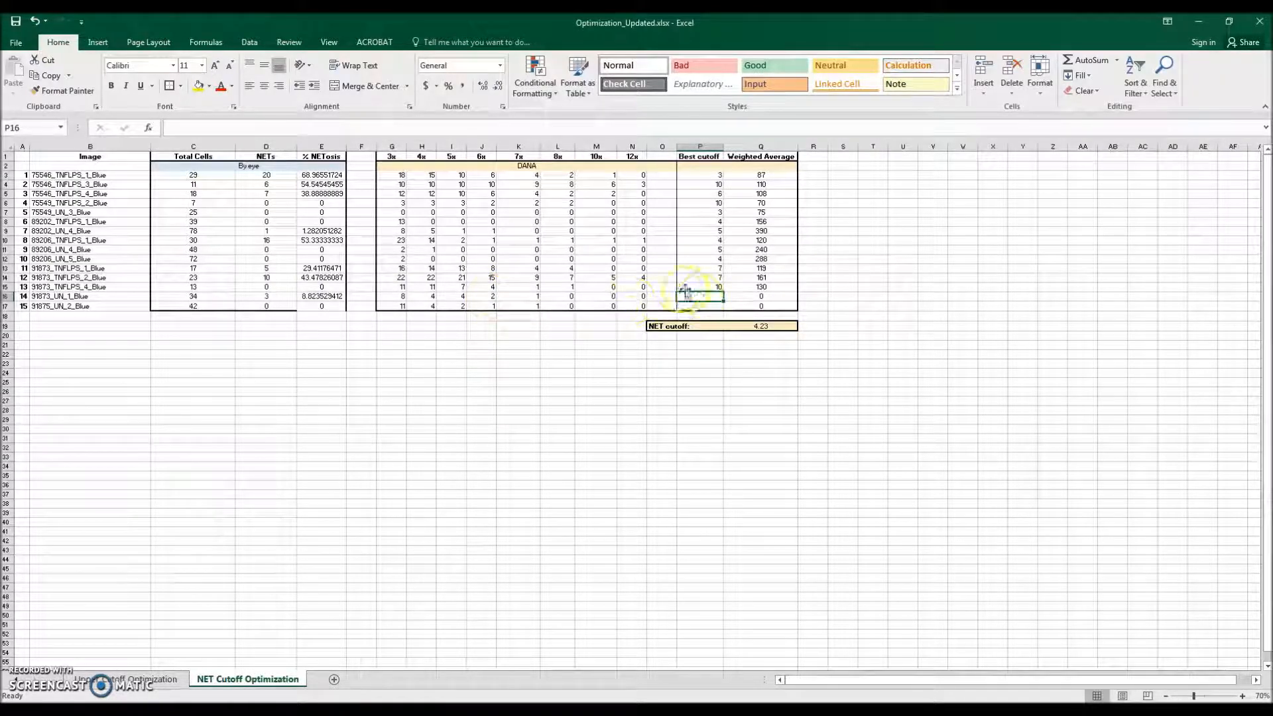
{"action": "key", "text": "Return"}
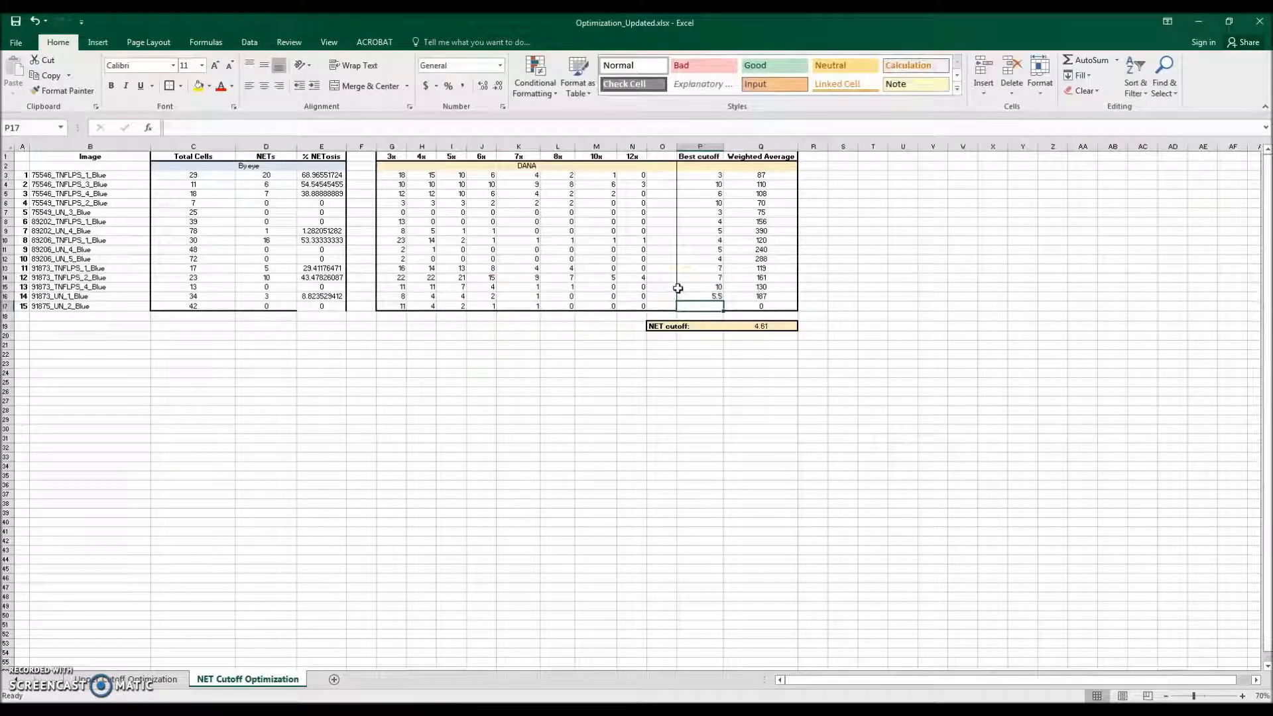
Step: Compare 91875_UN_2_Blue's by-eye NETs with its DANA counts and enter 8 as its Best cutoff
{"action": "left_click", "coordinate": [281, 306]}
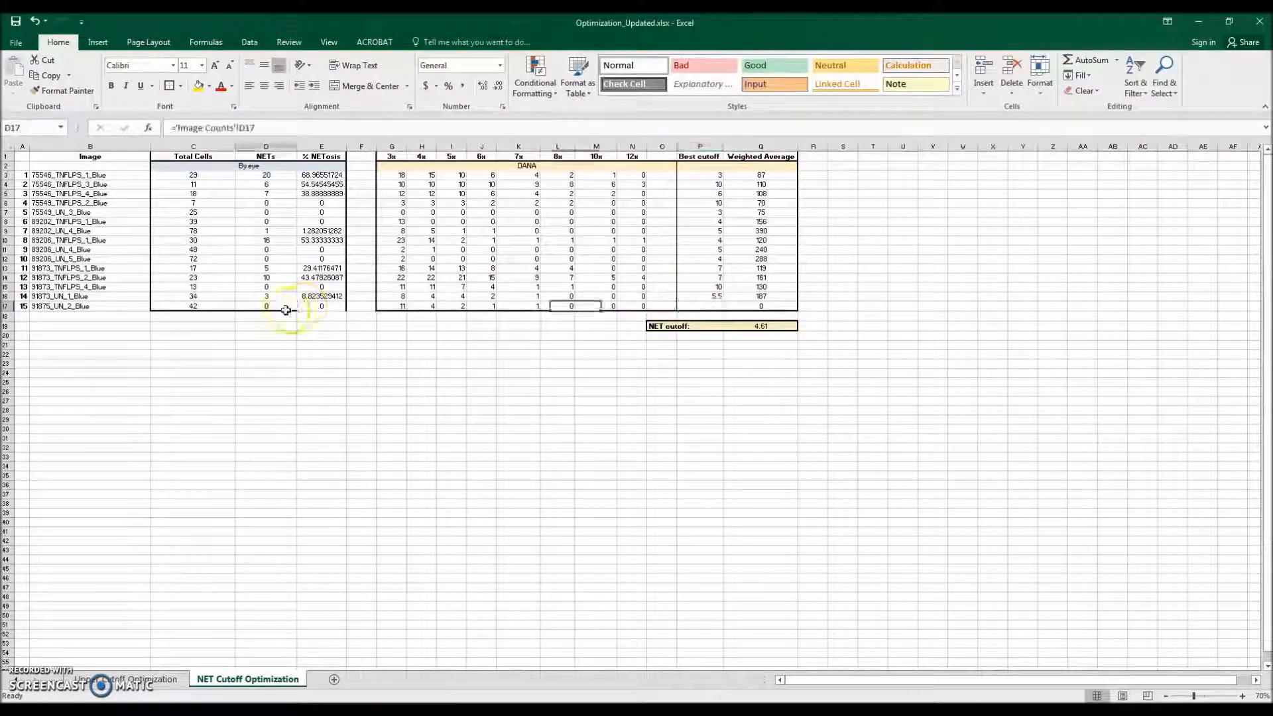
{"action": "left_click", "coordinate": [570, 305]}
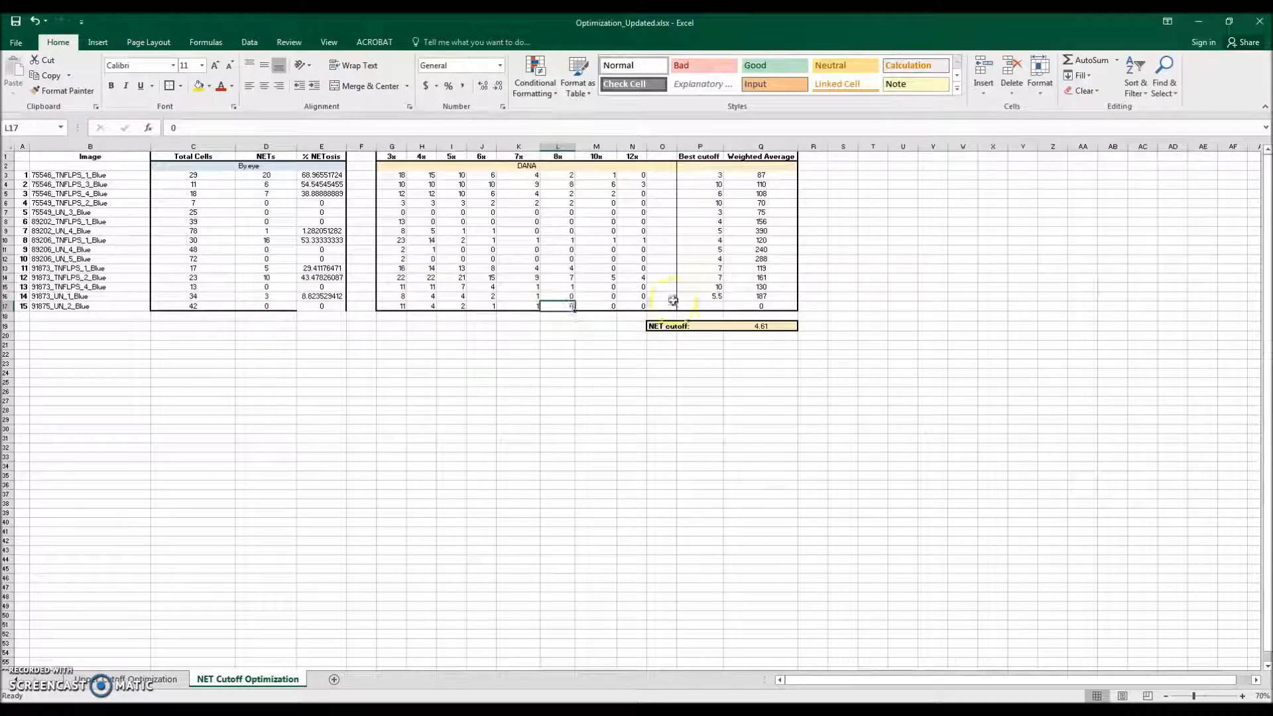
{"action": "left_click", "coordinate": [708, 306]}
{"action": "type", "text": "8"}
{"action": "key", "text": "Return"}
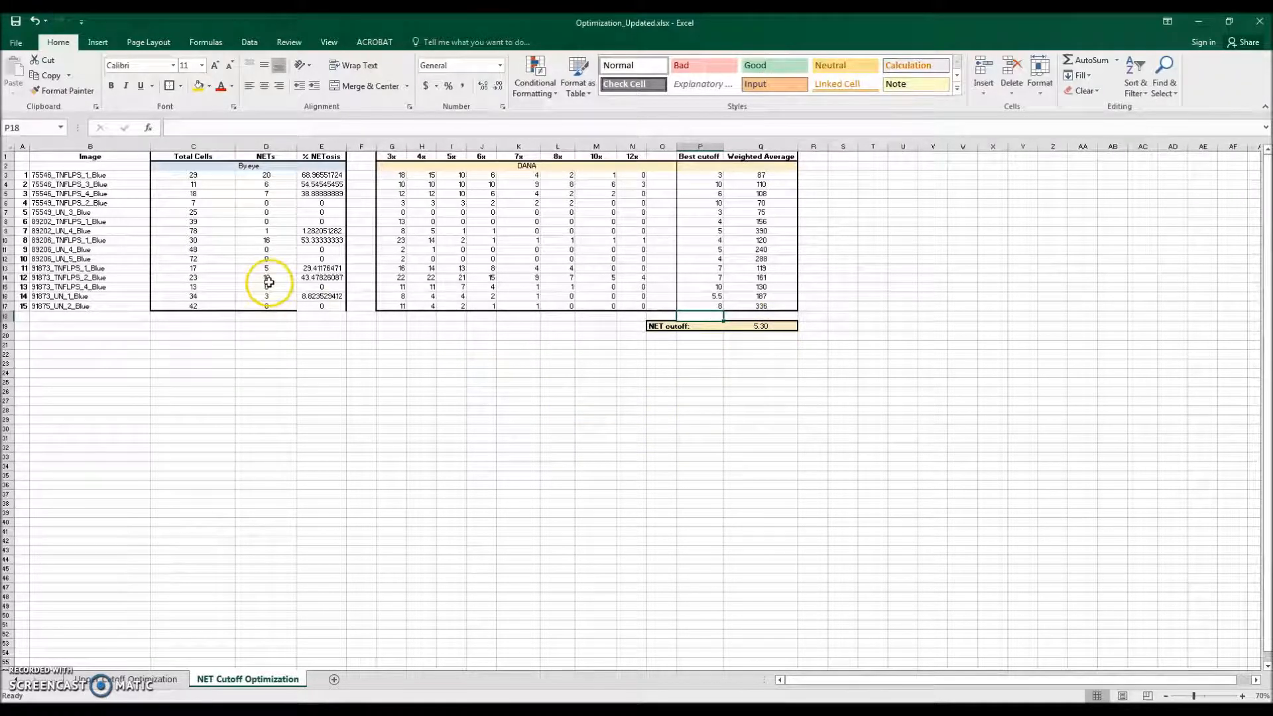
Step: Switch to DANA and set its NET Cutoff to the workbook's weighted NET cutoff of 5.3
{"action": "left_click", "coordinate": [766, 326]}
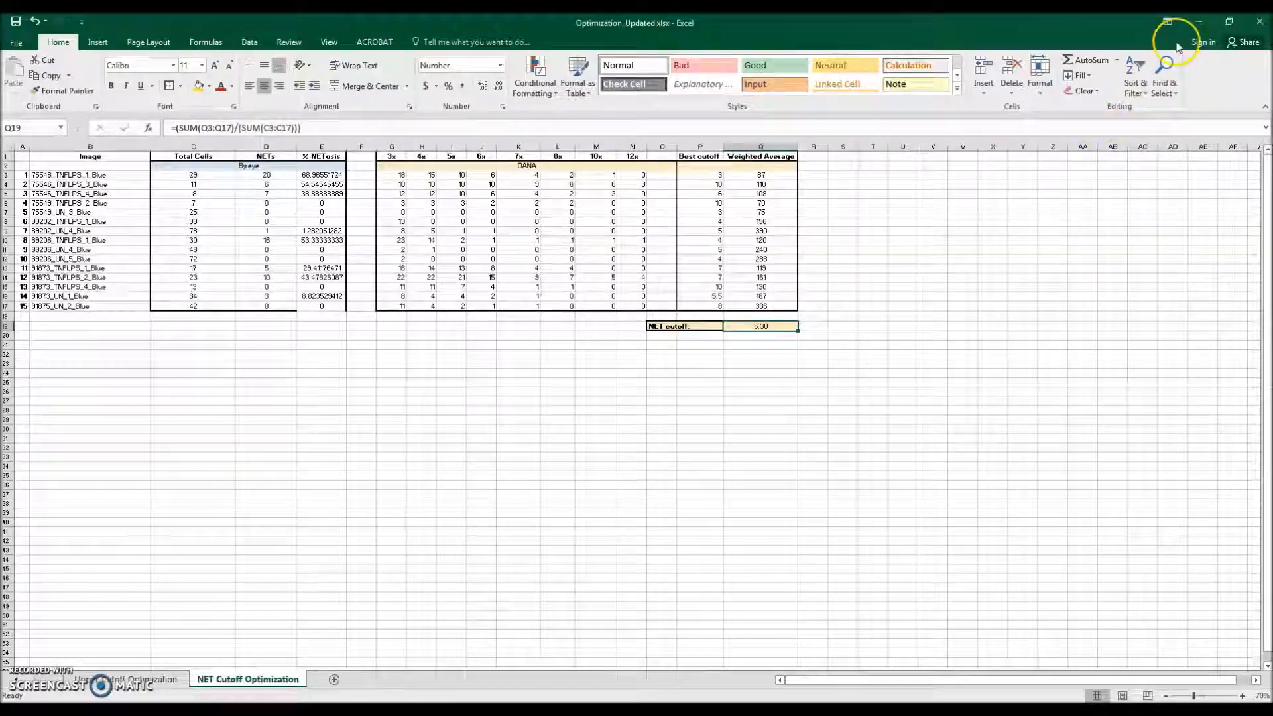
{"action": "left_click", "coordinate": [1197, 22]}
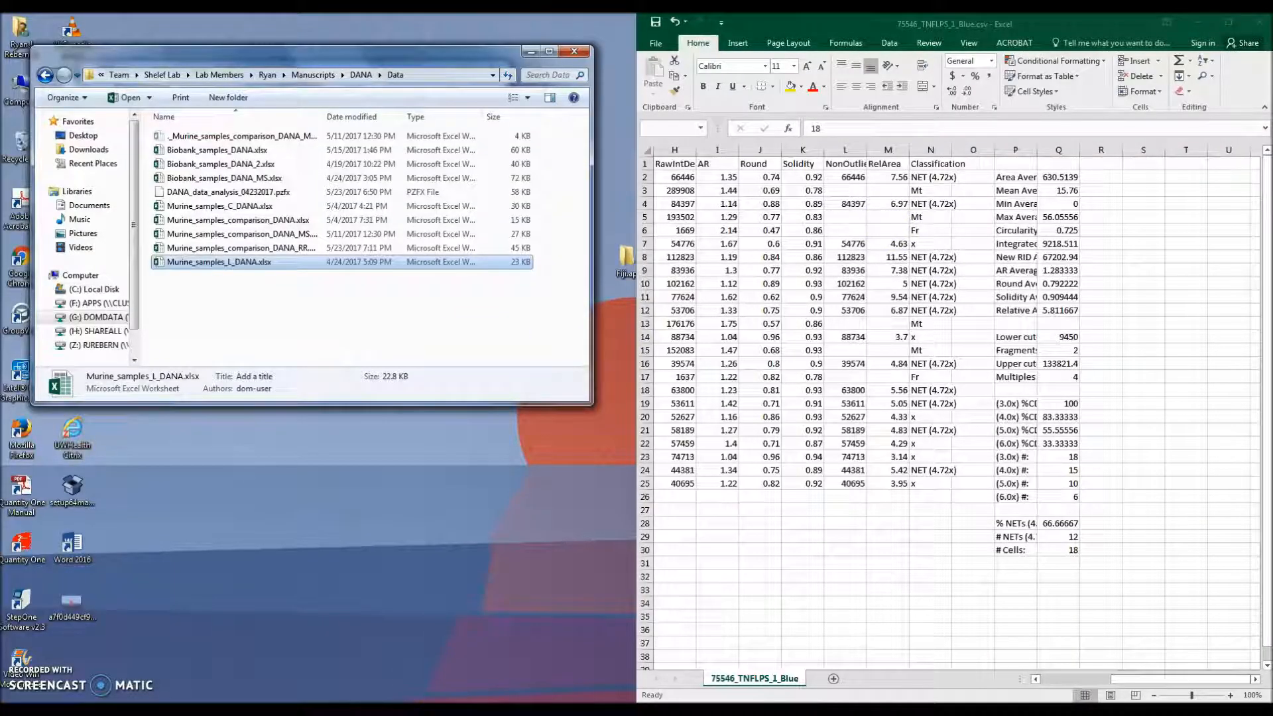
{"action": "key", "text": "alt+Tab"}
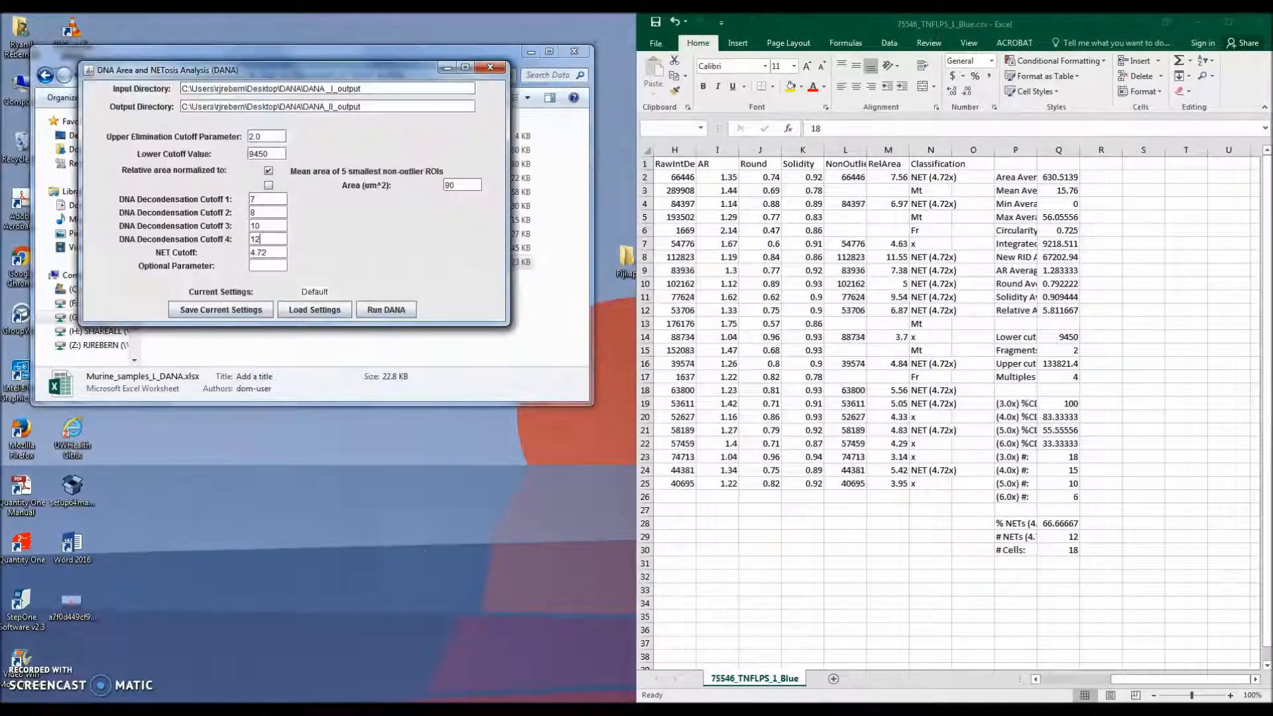
{"action": "left_click_drag", "start_coordinate": [278, 258], "coordinate": [207, 255]}
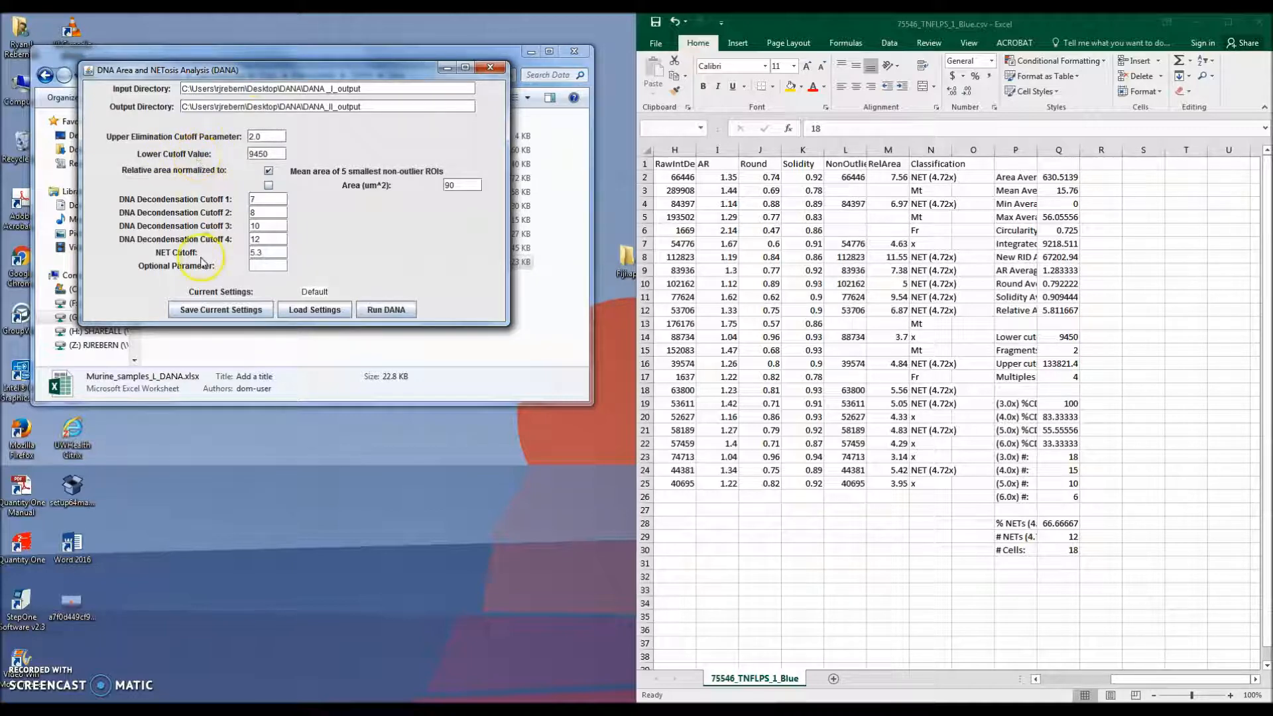
Step: Save the current DANA settings as DAPI_Mouse_Neutrophil in the DANA_settings folder inside the Desktop DANA folder
{"action": "left_click", "coordinate": [229, 311]}
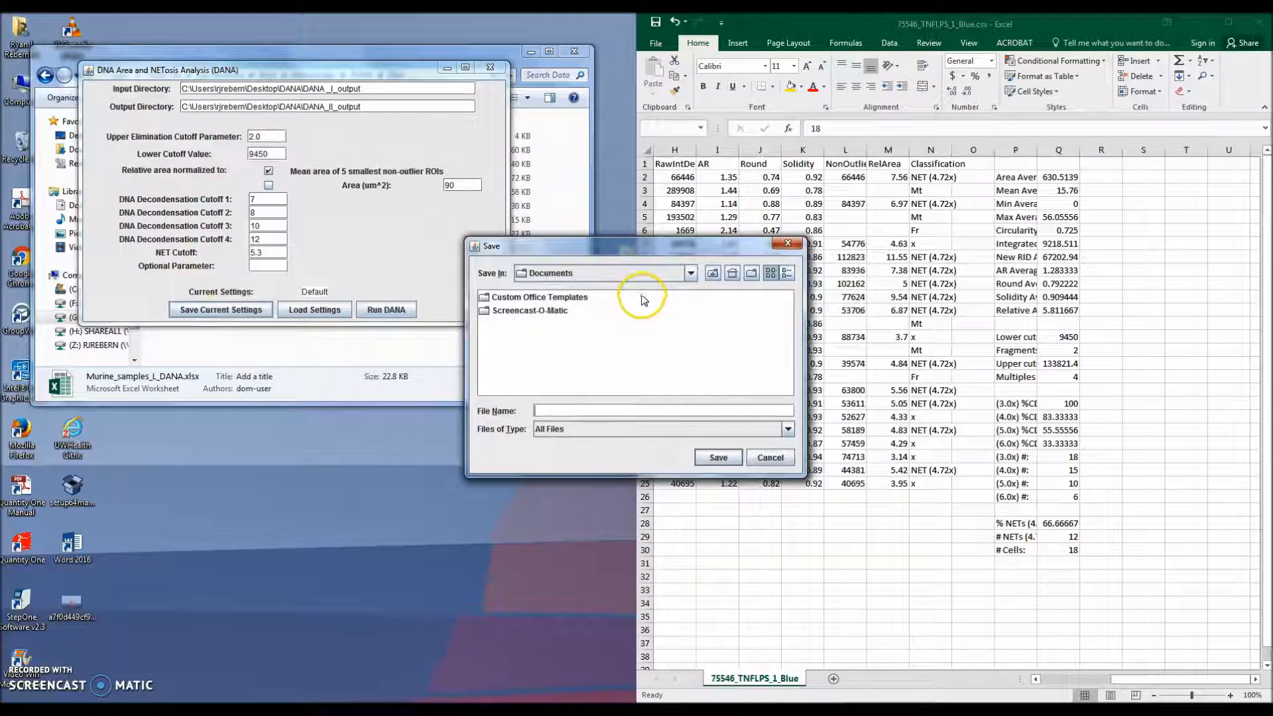
{"action": "left_click", "coordinate": [660, 275]}
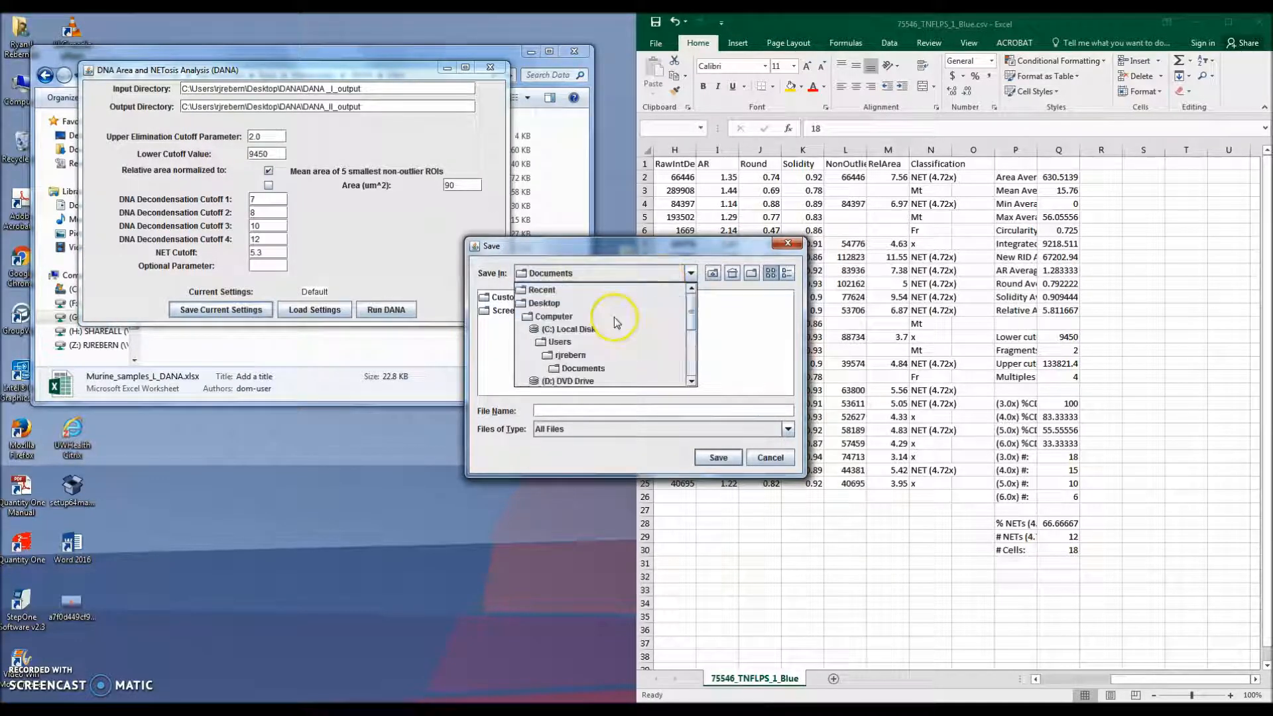
{"action": "left_click", "coordinate": [567, 302]}
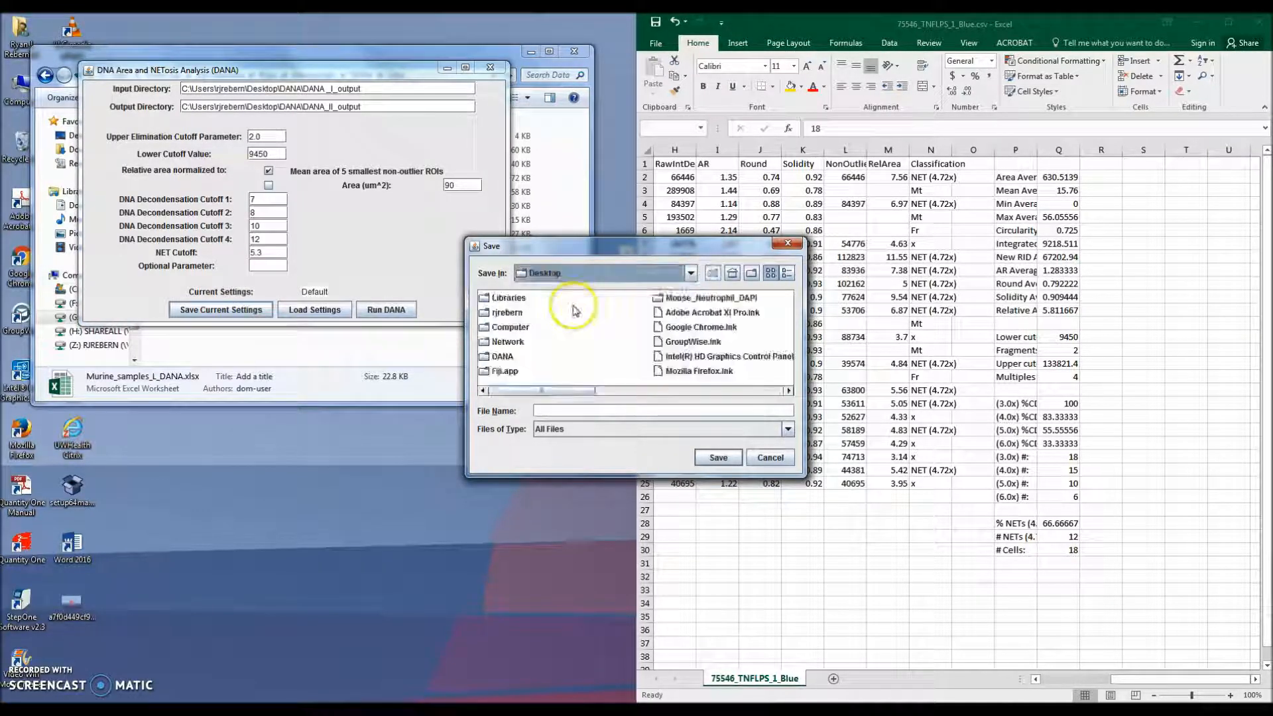
{"action": "double_click", "coordinate": [503, 357]}
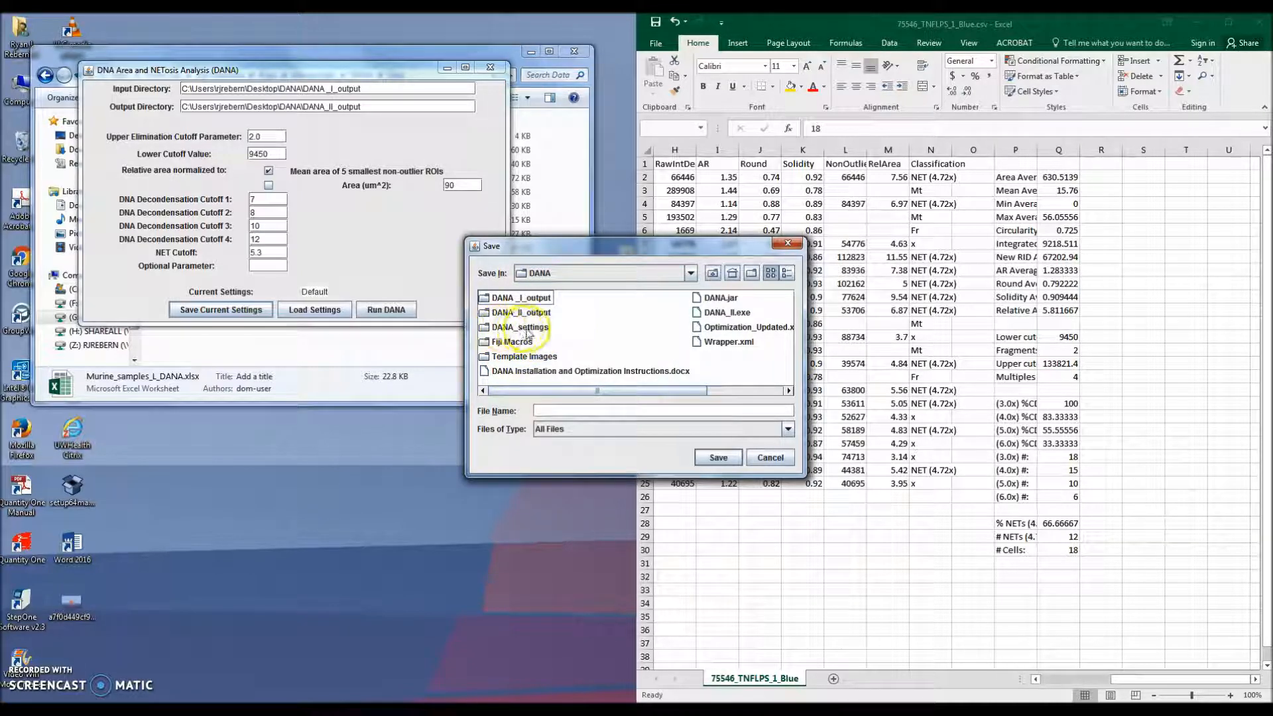
{"action": "double_click", "coordinate": [523, 327]}
{"action": "left_click", "coordinate": [580, 408]}
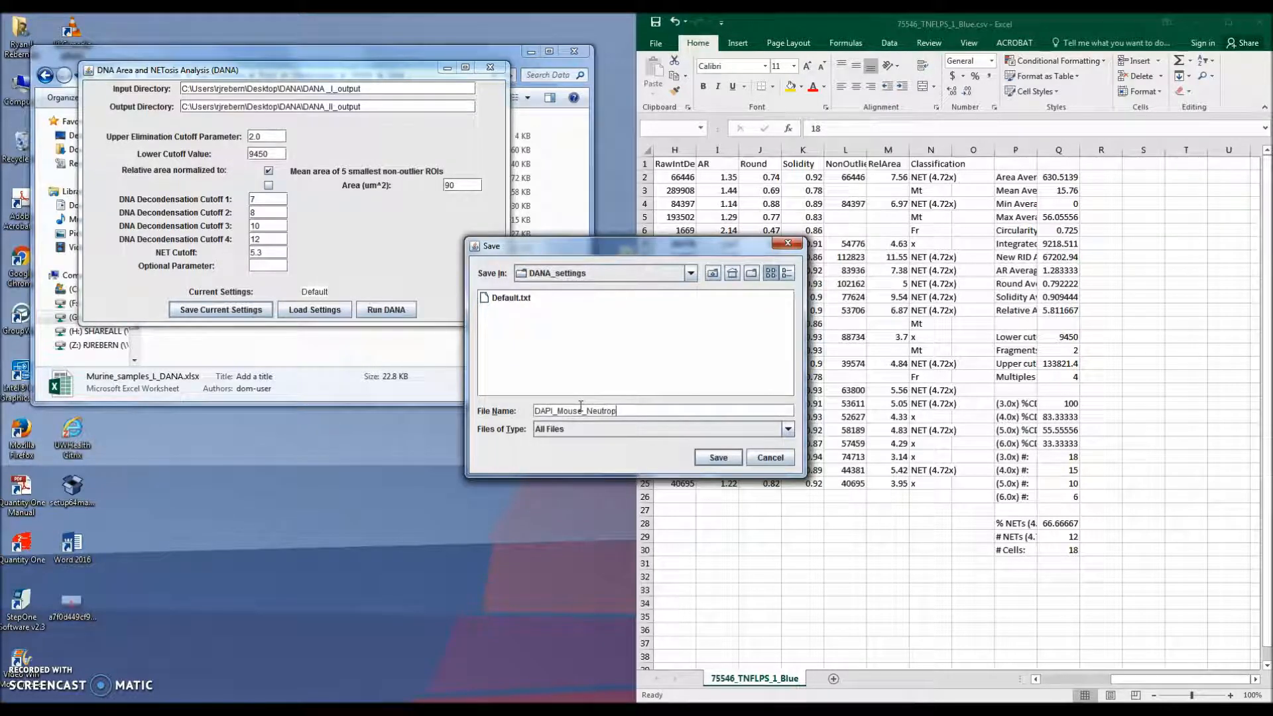
{"action": "left_click", "coordinate": [718, 457]}
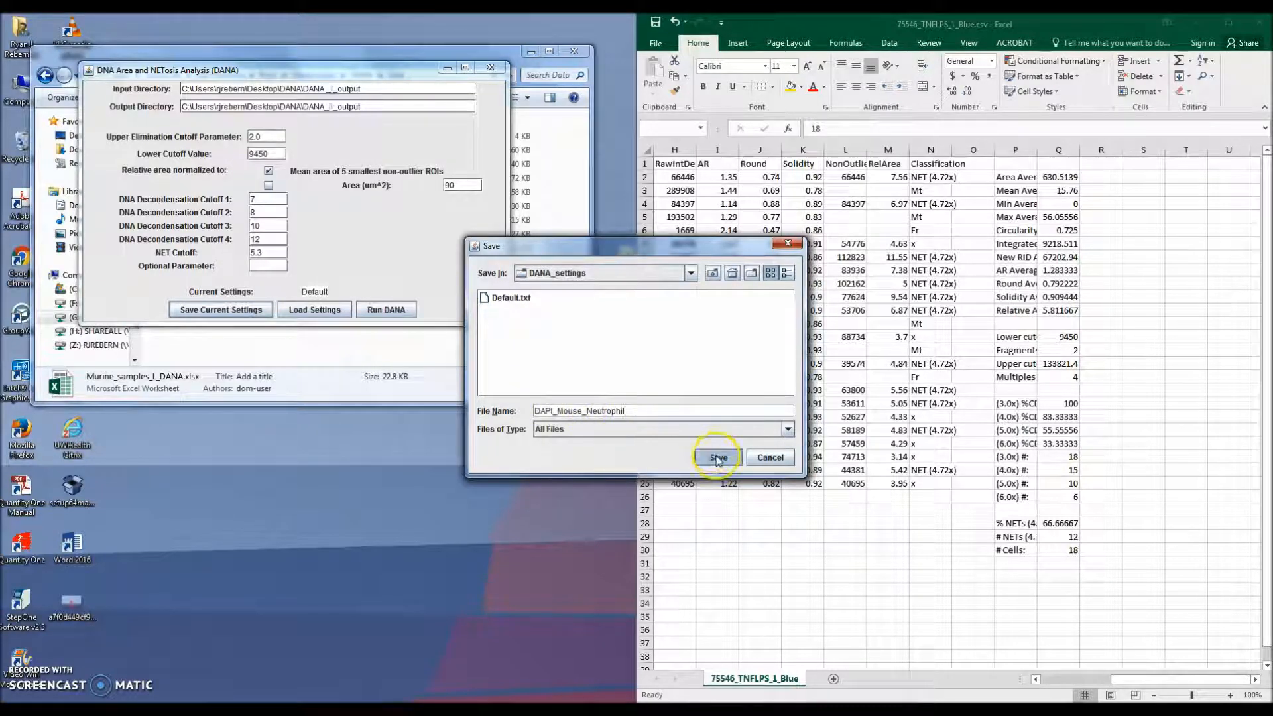
{"action": "left_click", "coordinate": [637, 373]}
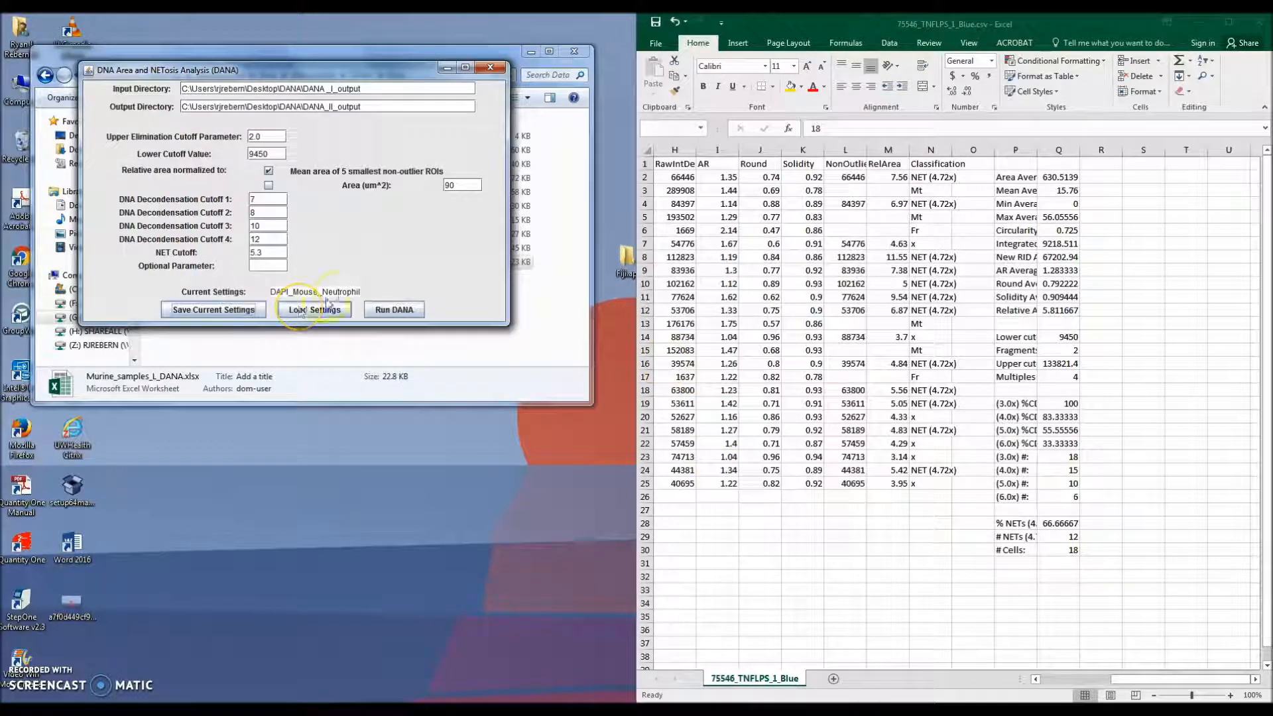